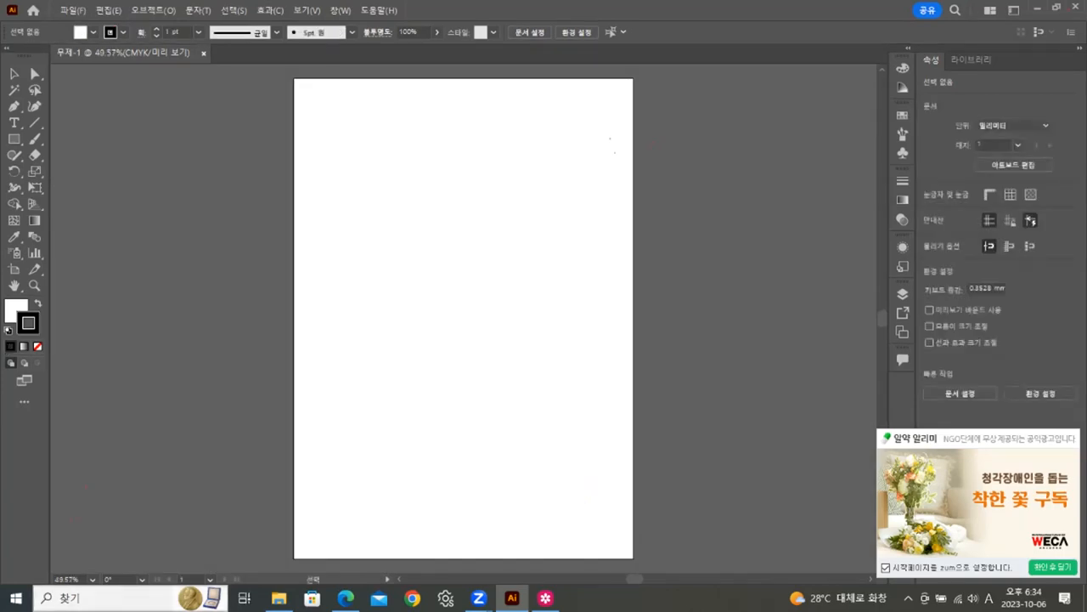
Step: Place 캐릭터.jpg from the 일러스트01 folder into the blank document
left_click(278, 598)
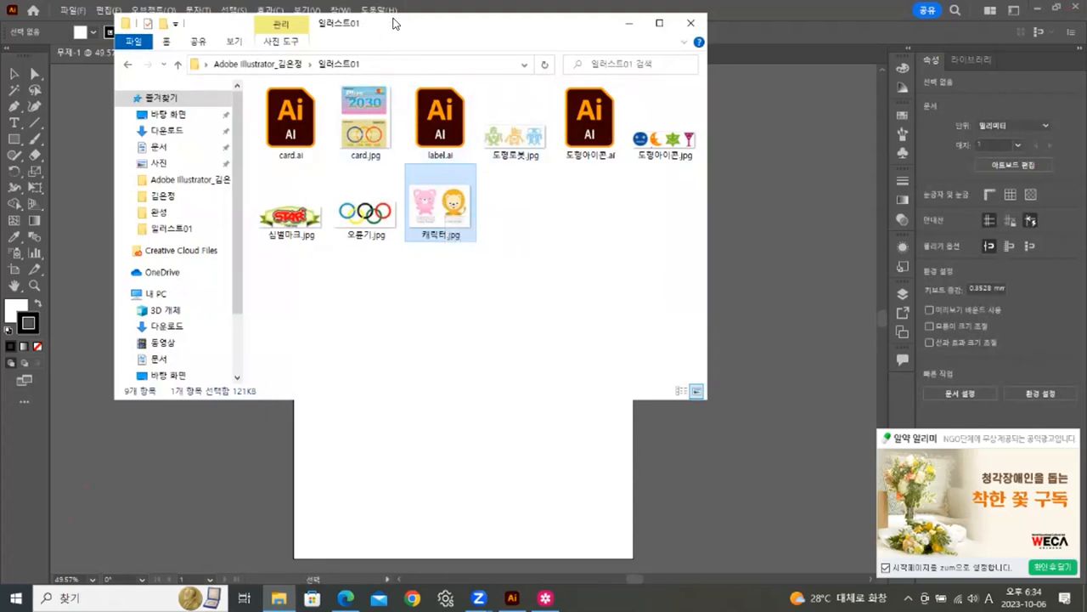
left_click_drag(410, 29, 741, 34)
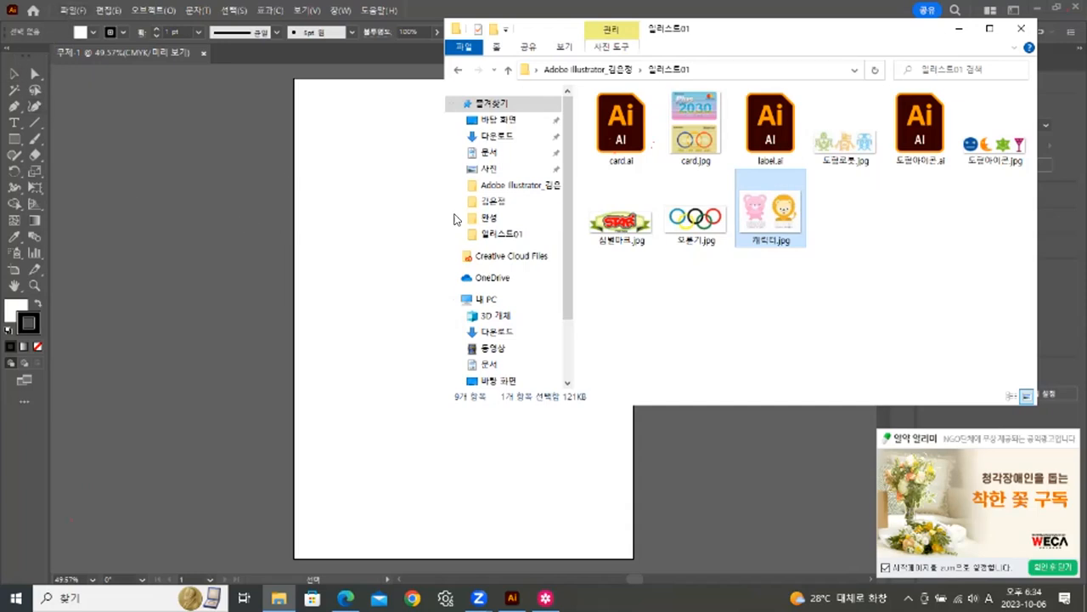
left_click_drag(751, 257, 381, 255)
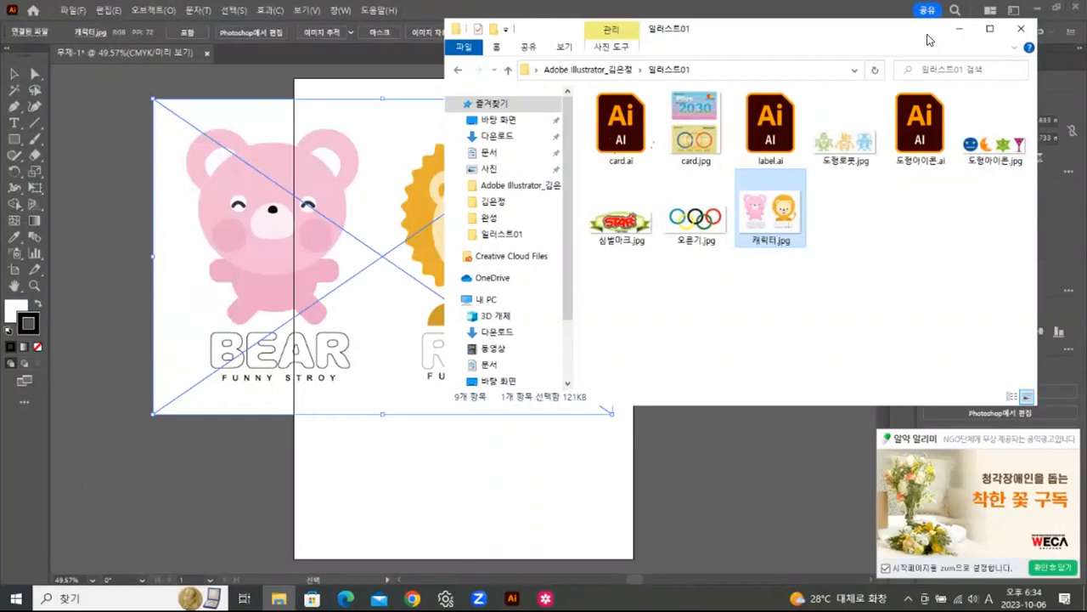
left_click(963, 28)
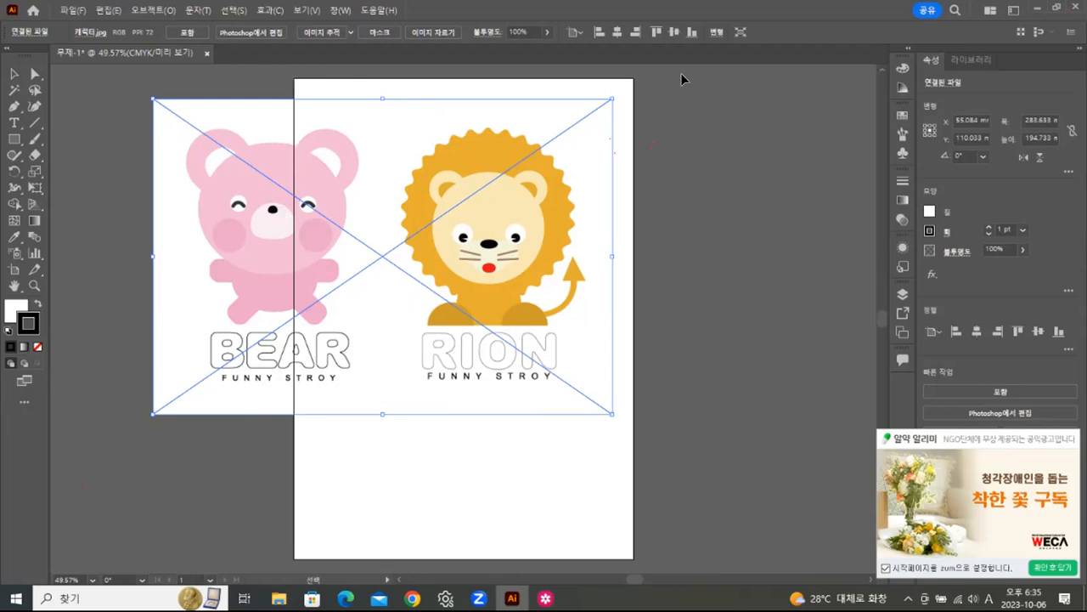
Step: Align the placed image with the artboard's top-left corner and scale it proportionally to the 210 mm artboard width
left_click_drag(474, 234, 617, 211)
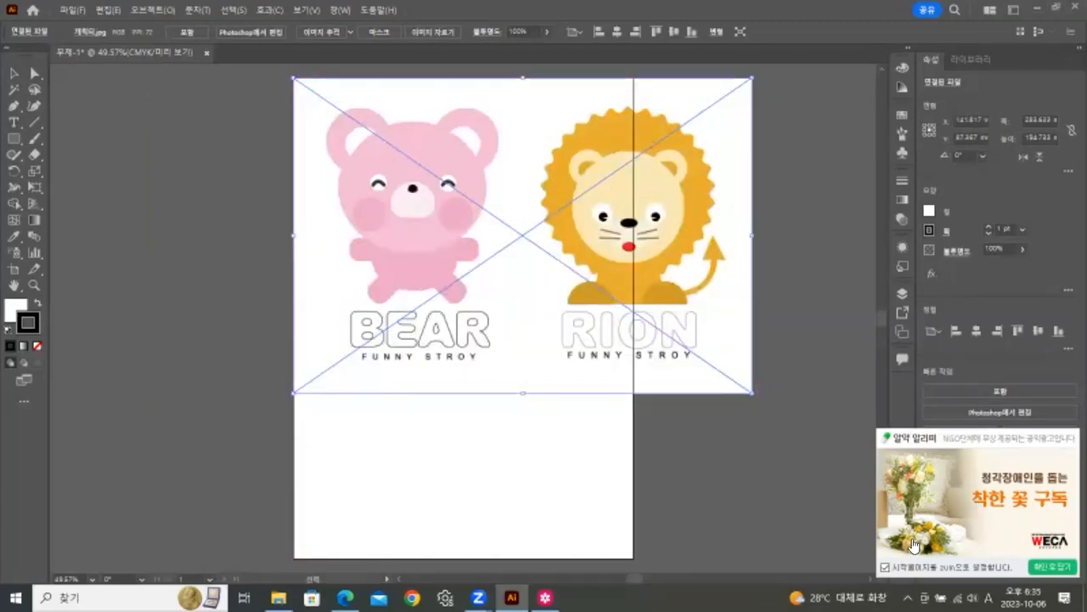
left_click(888, 567)
left_click(1042, 565)
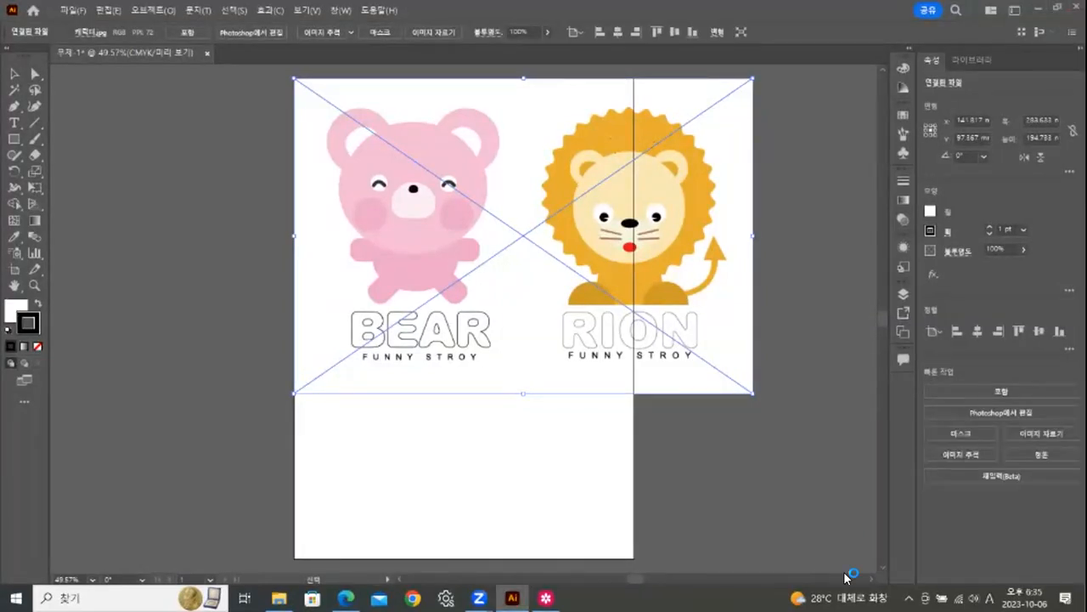
left_click_drag(748, 394, 634, 364)
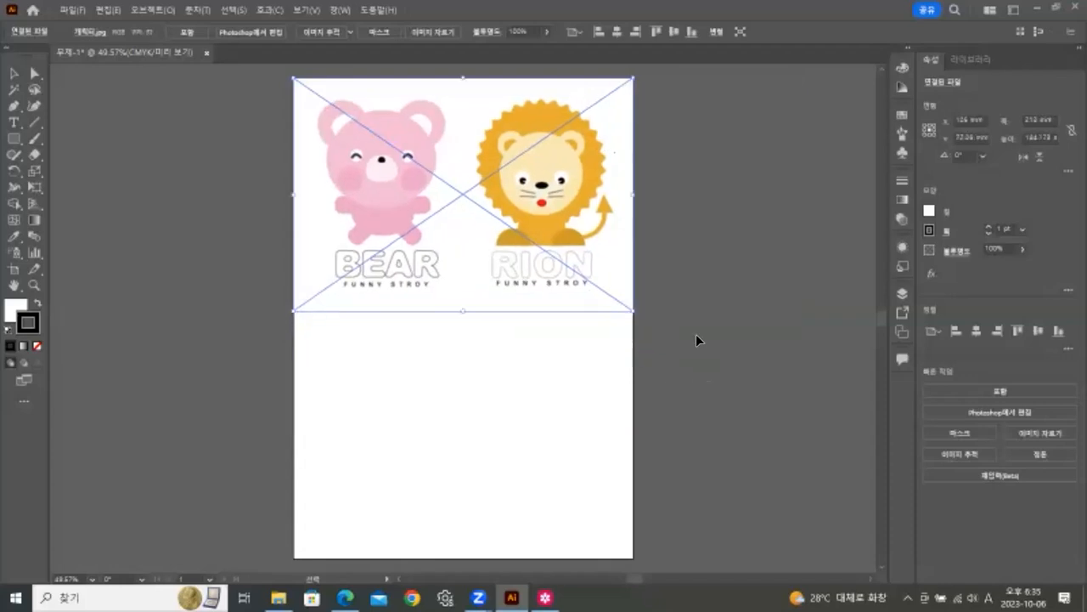
left_click(700, 330)
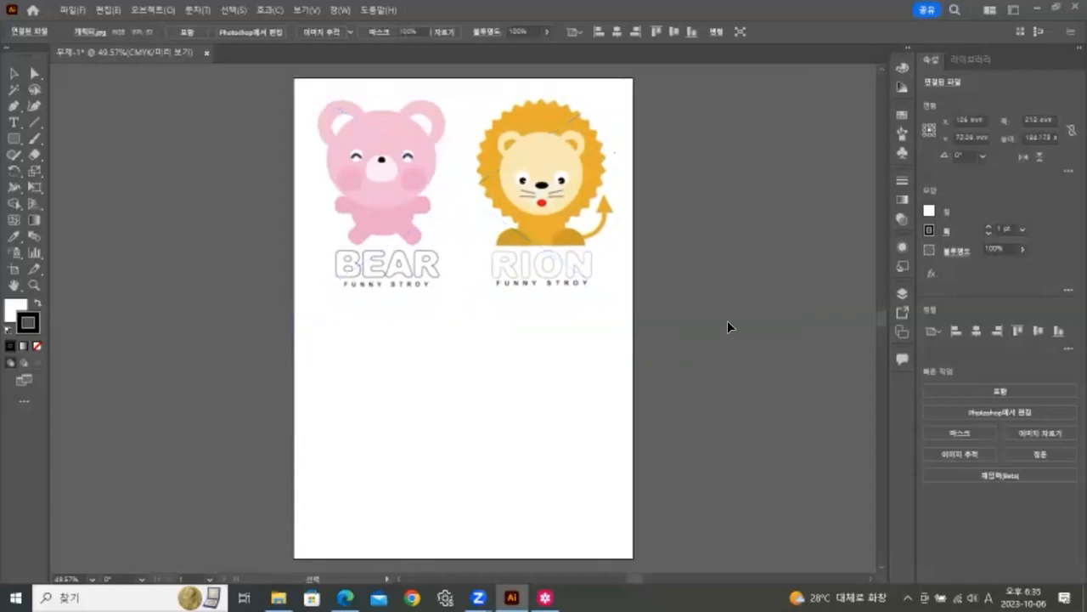
Step: Embed the linked character image in the document
left_click(525, 232)
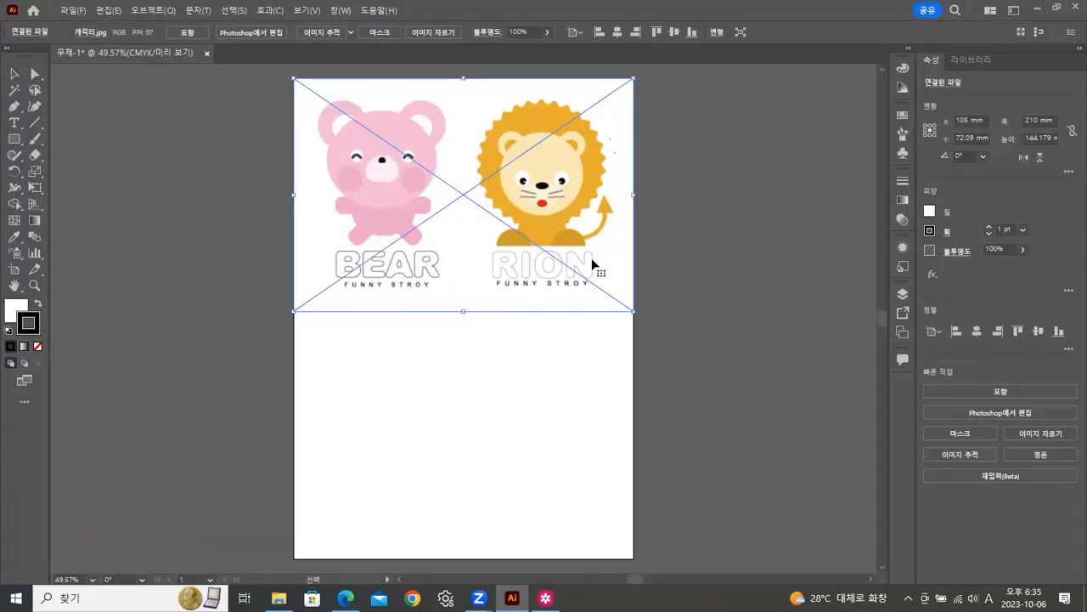
left_click(1000, 391)
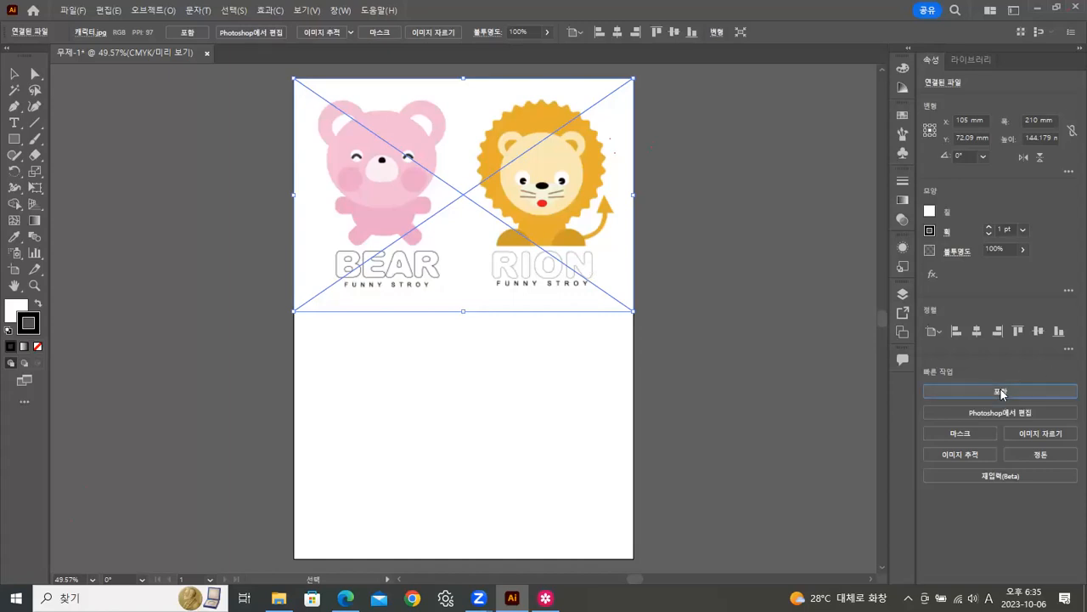
left_click(791, 366)
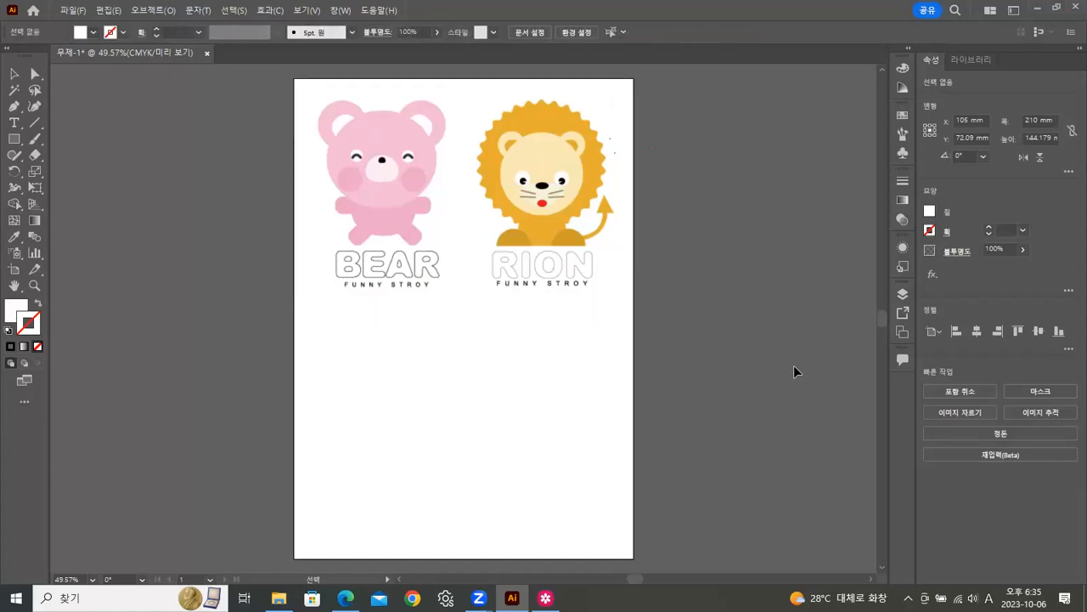
Step: Lock the embedded character image so it serves as a fixed tracing template
left_click(581, 262)
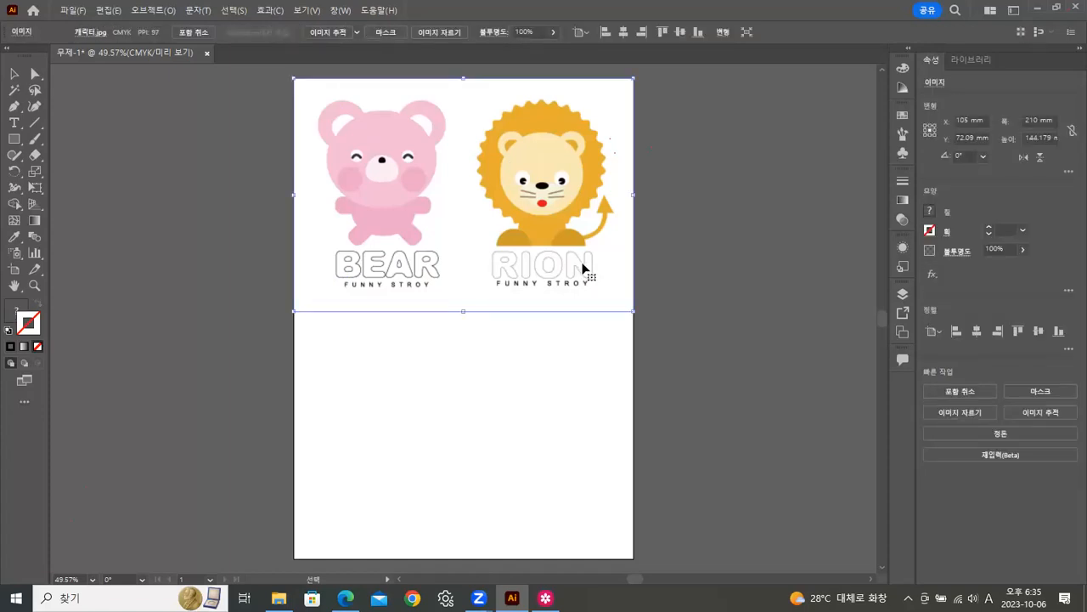
left_click(154, 12)
mouse_move(167, 132)
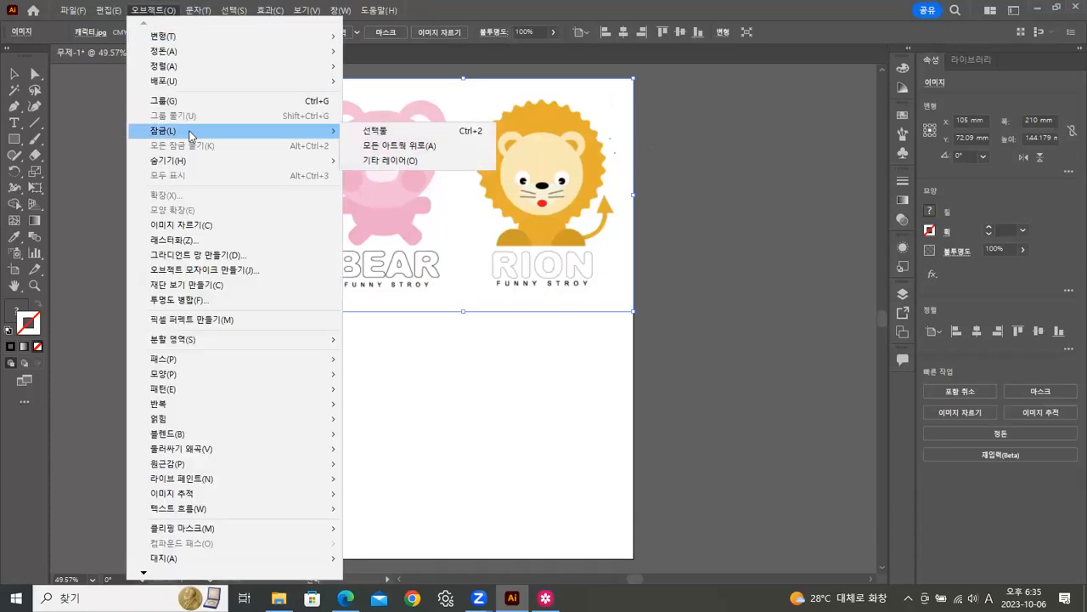
left_click(374, 133)
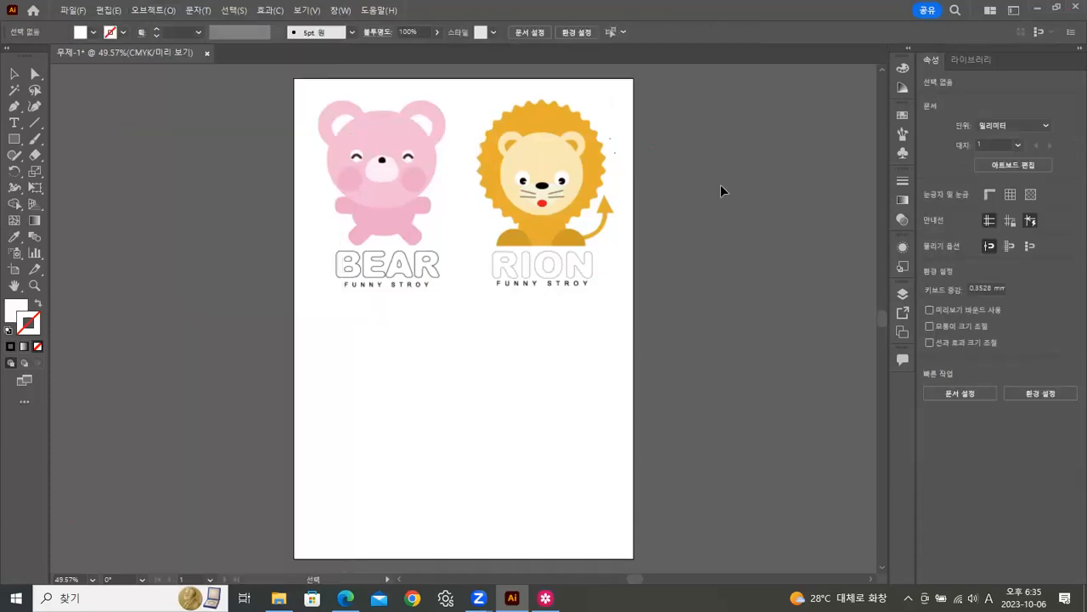
Step: Draw a rounded rectangle about 59 × 11 mm over the bear's outstretched arms
double_click(34, 287)
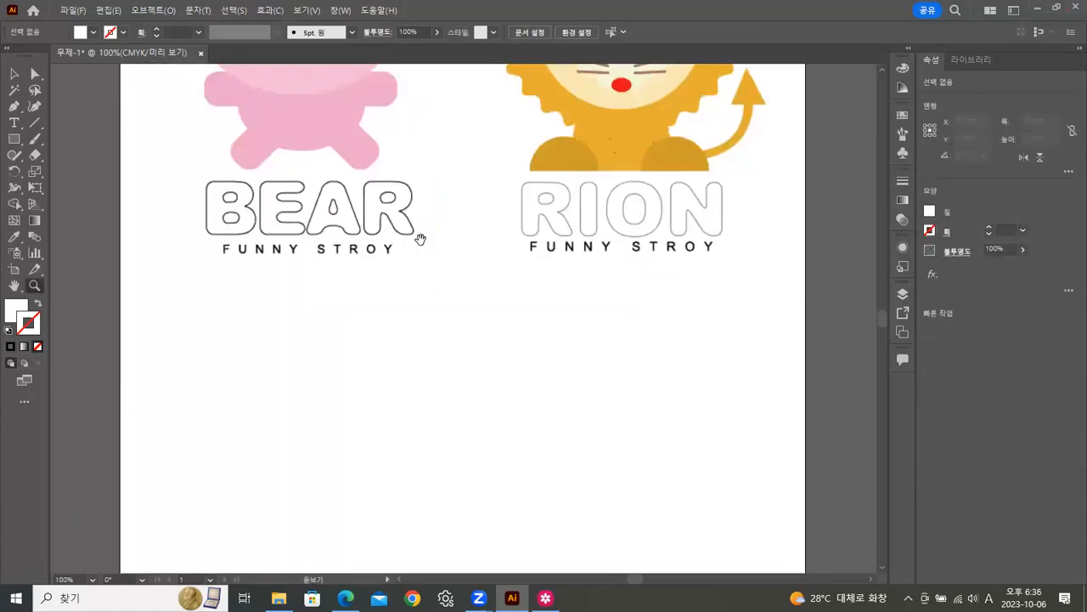
scroll(439, 342, "up", 5)
left_click_drag(439, 314, 400, 342)
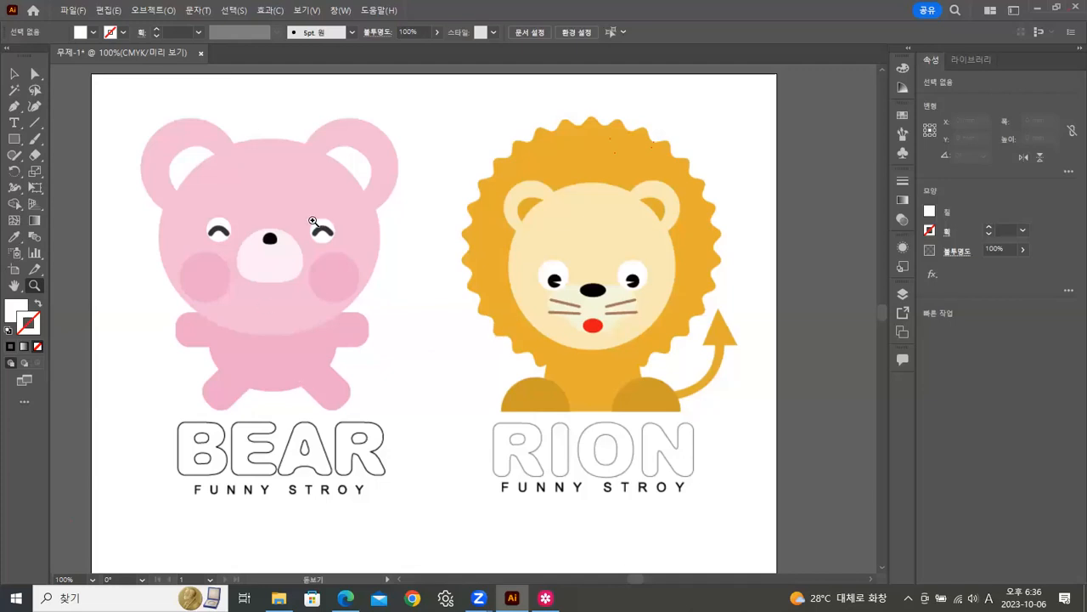
left_click(409, 391)
left_click_drag(281, 318, 232, 250)
scroll(232, 250, "down", 1)
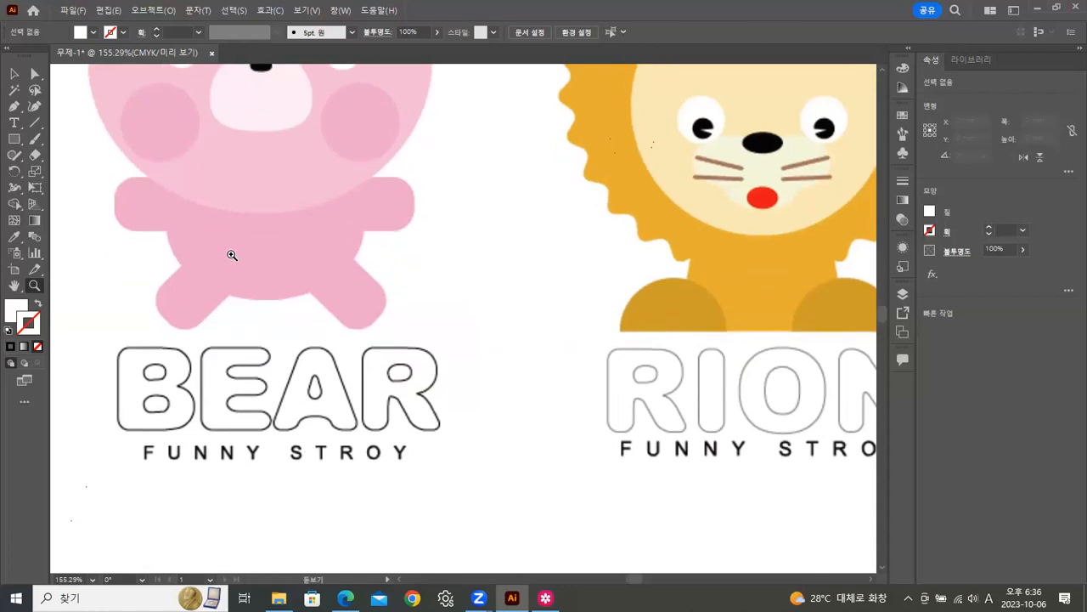
double_click(29, 288)
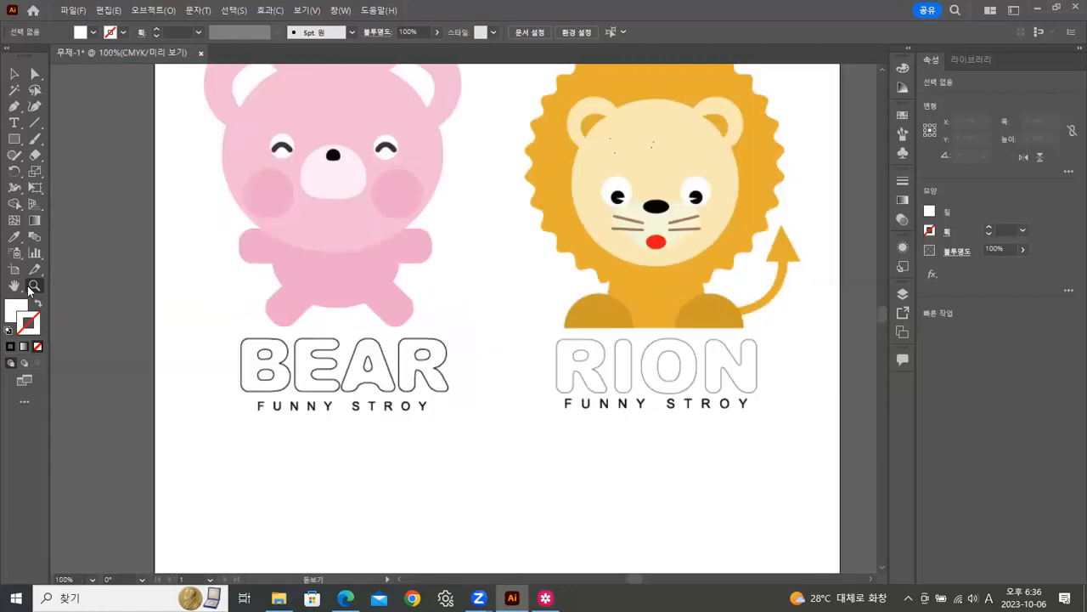
scroll(396, 270, "up", 1)
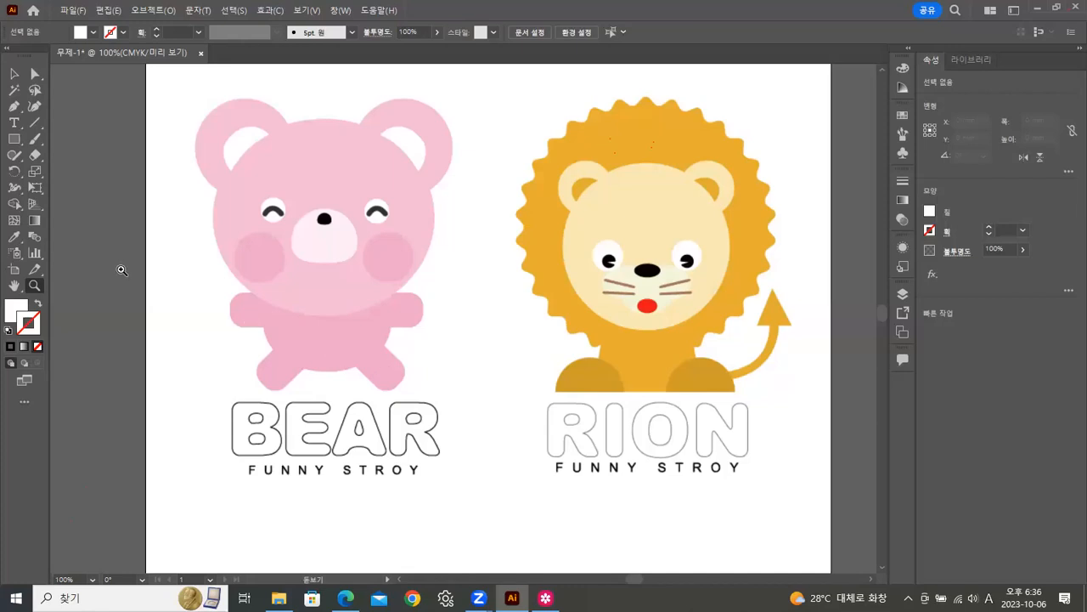
left_click(17, 139)
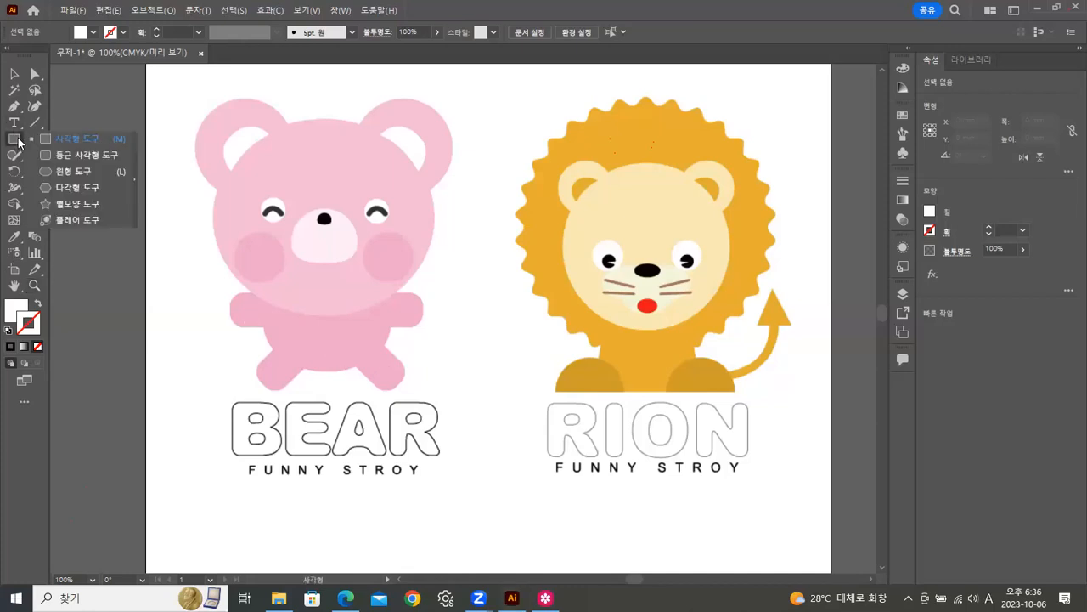
left_click(61, 156)
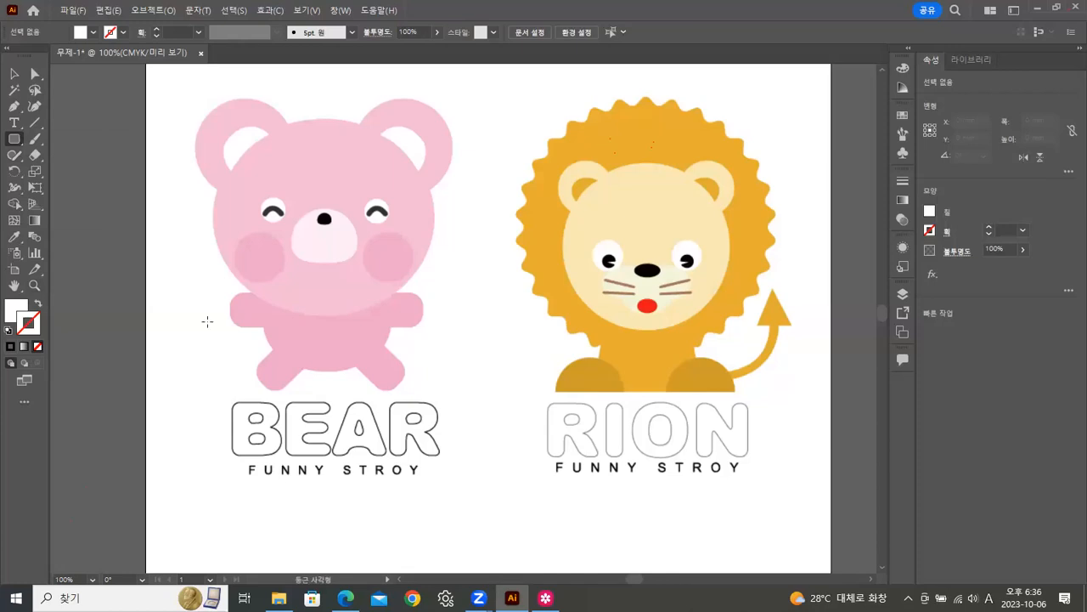
left_click_drag(229, 291, 422, 327)
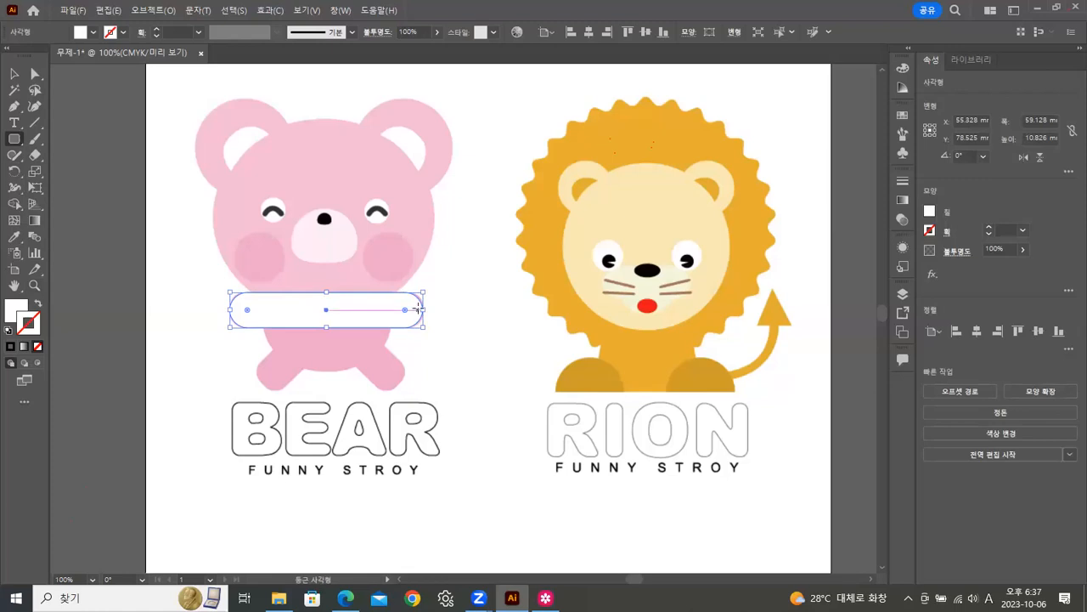
Step: Create a second rounded rectangle, 59.128 × 10.826 mm, with an 8 mm corner radius
left_click(485, 304)
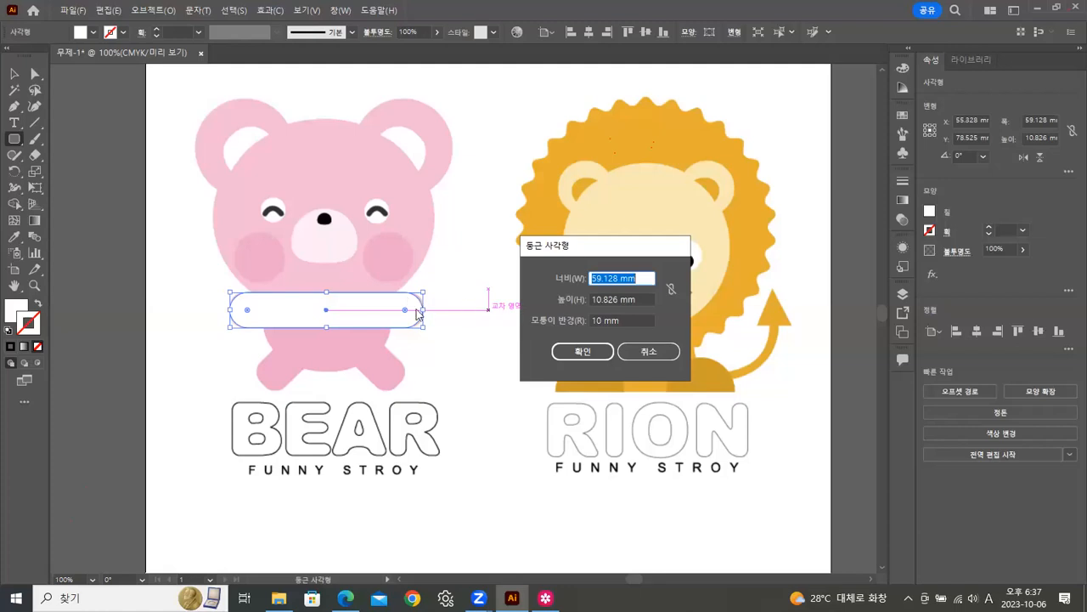
left_click_drag(603, 320, 567, 319)
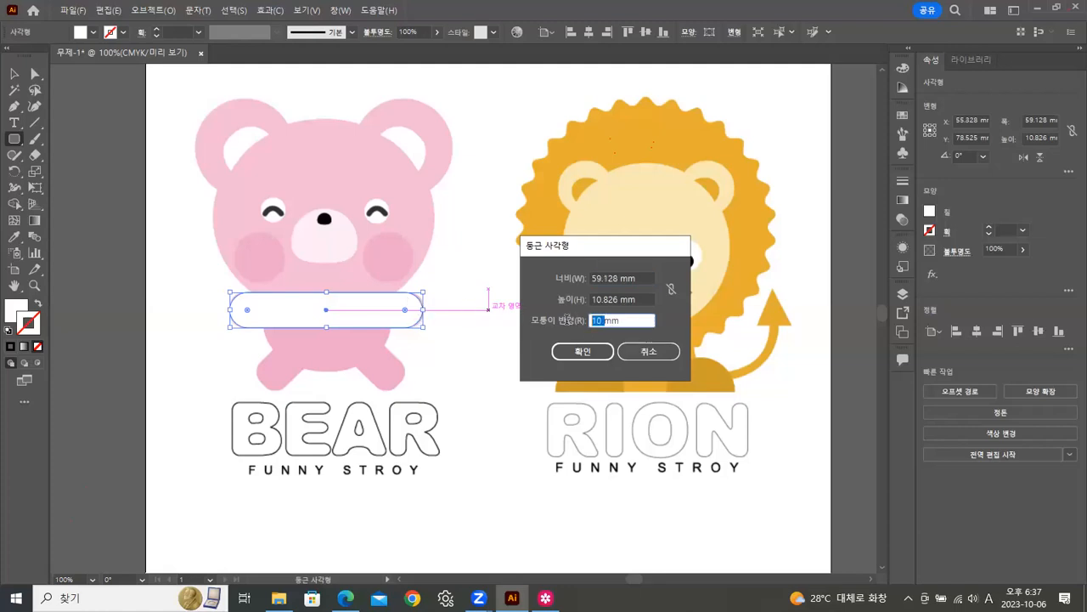
type("8")
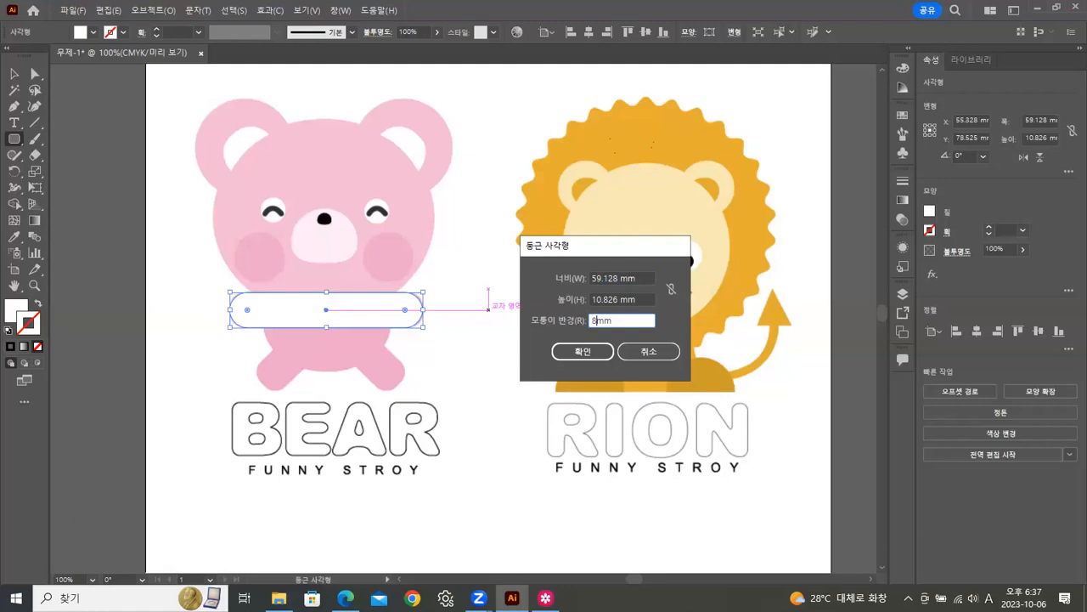
left_click(591, 353)
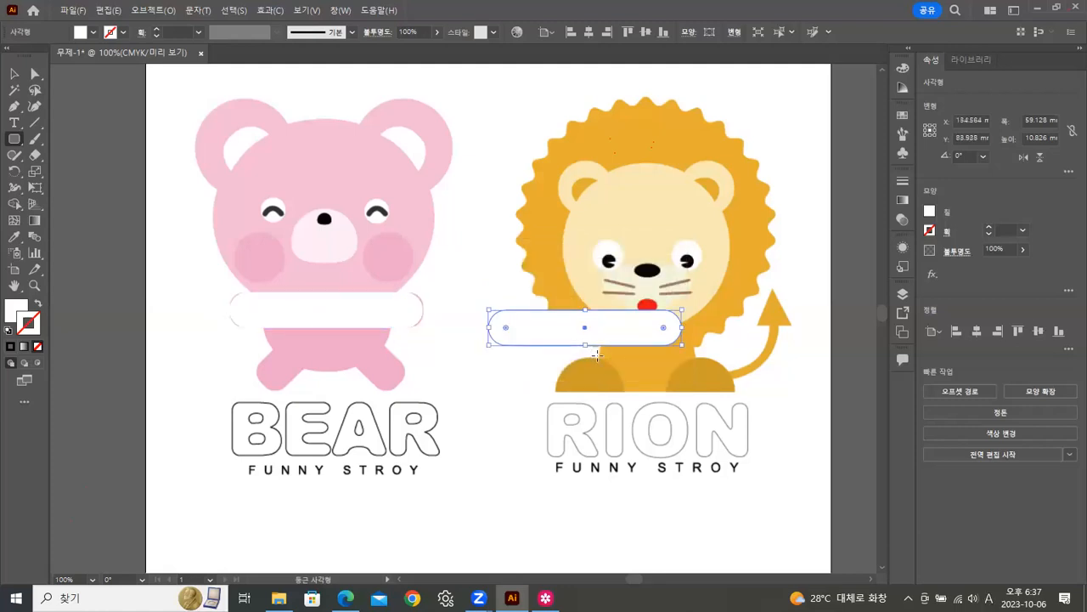
Step: Move the first rounded rectangle up onto the bear's face and the 8 mm radius one onto its arms
left_click(14, 74)
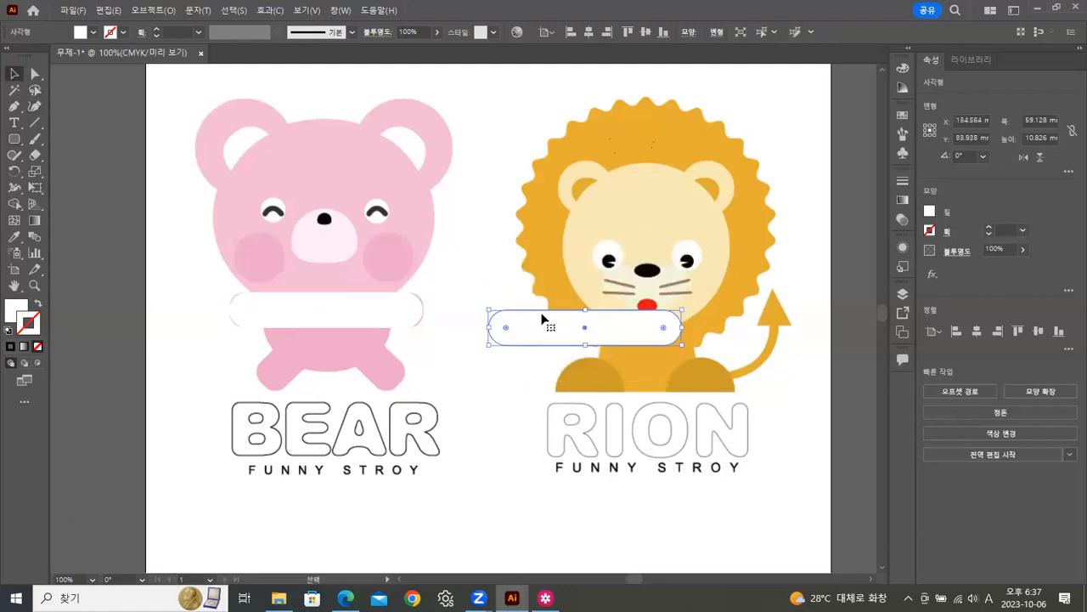
left_click_drag(578, 332, 432, 375)
left_click_drag(390, 325, 390, 253)
left_click_drag(456, 376, 336, 304)
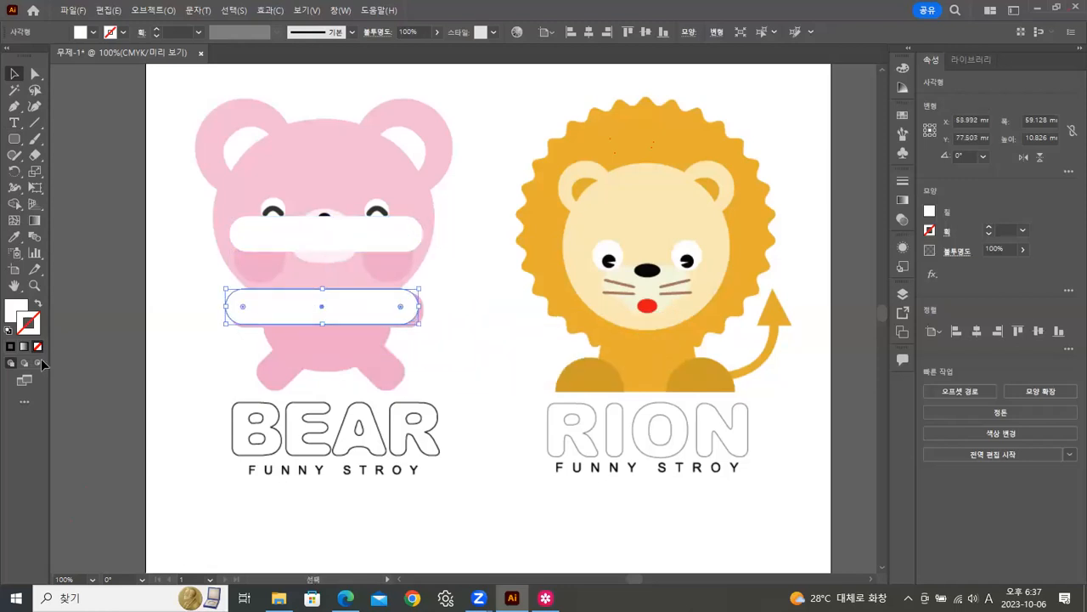
Step: Apply the default white fill and 1 pt black stroke to the rectangle on the arms and shift it slightly down
left_click(7, 330)
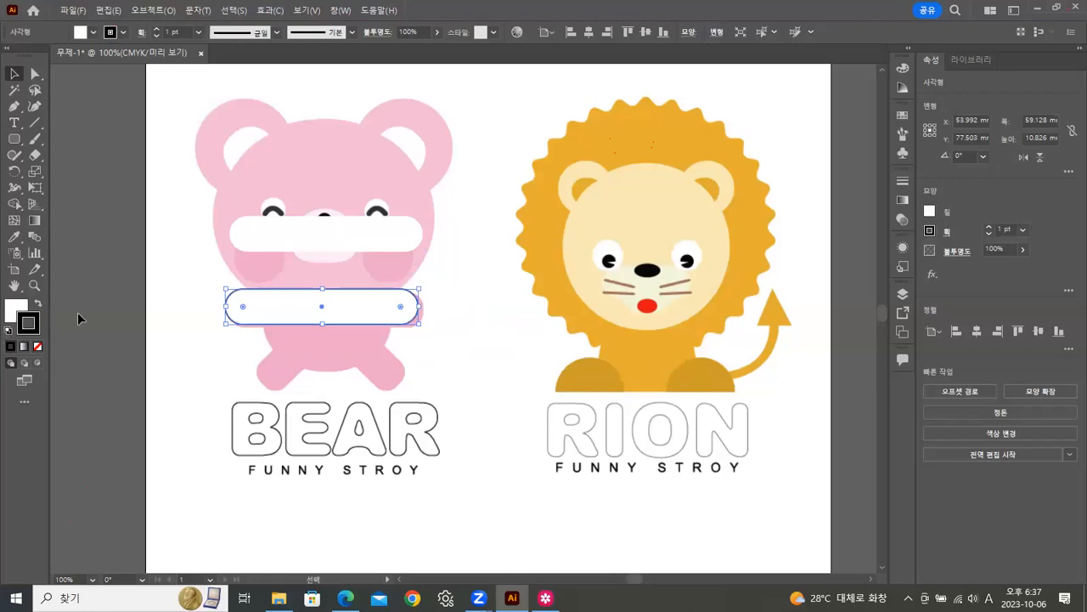
left_click_drag(382, 307, 383, 311)
left_click(428, 338)
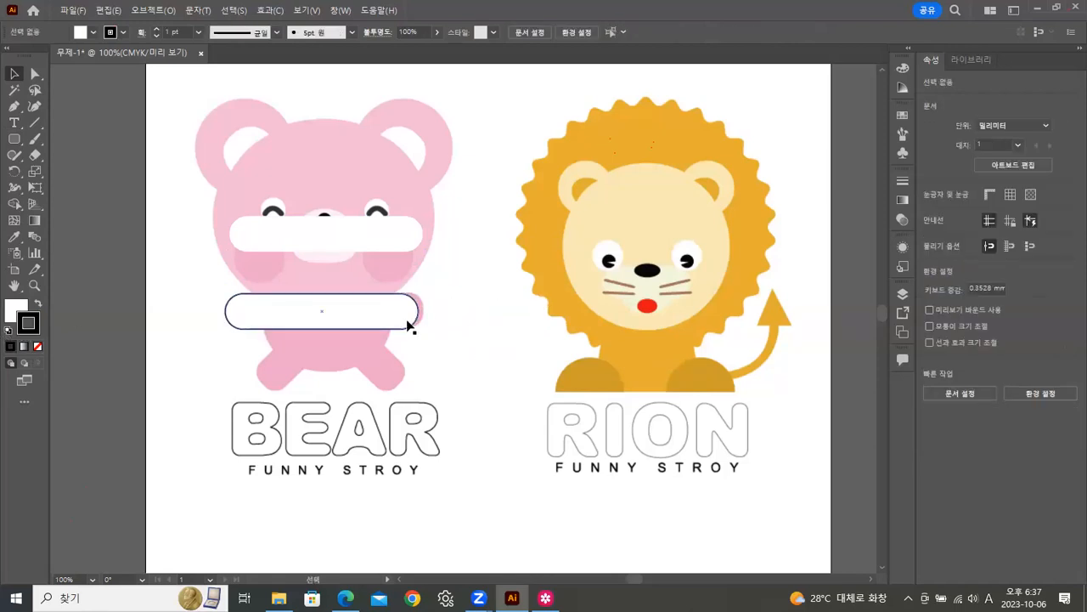
left_click(409, 328)
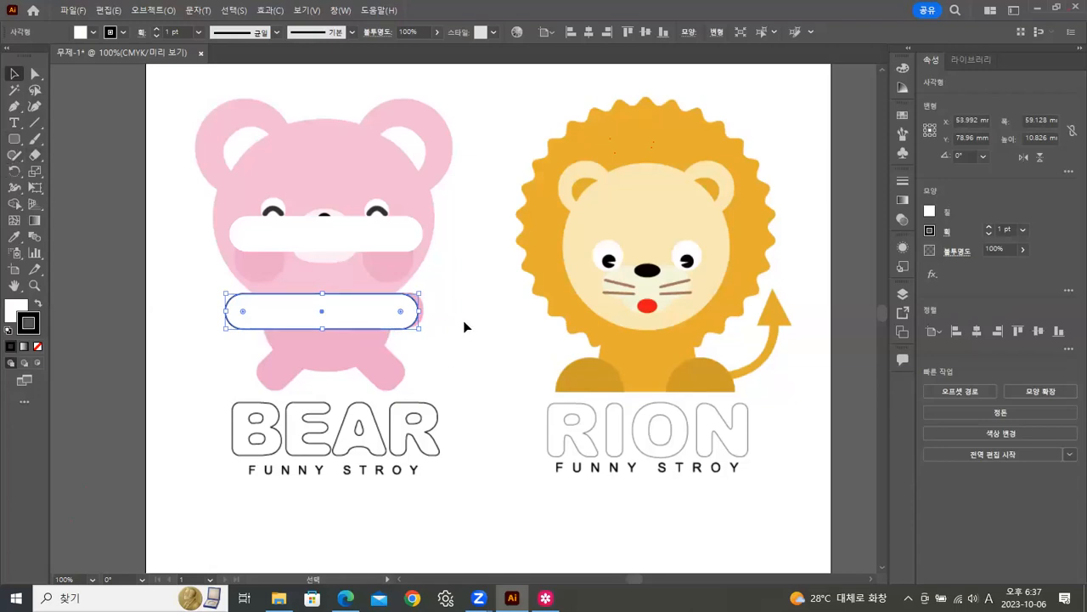
Step: Create a third rounded rectangle, 59.128 × 10.826 mm, with a 5 mm corner radius
left_click(14, 140)
left_click(506, 351)
double_click(597, 320)
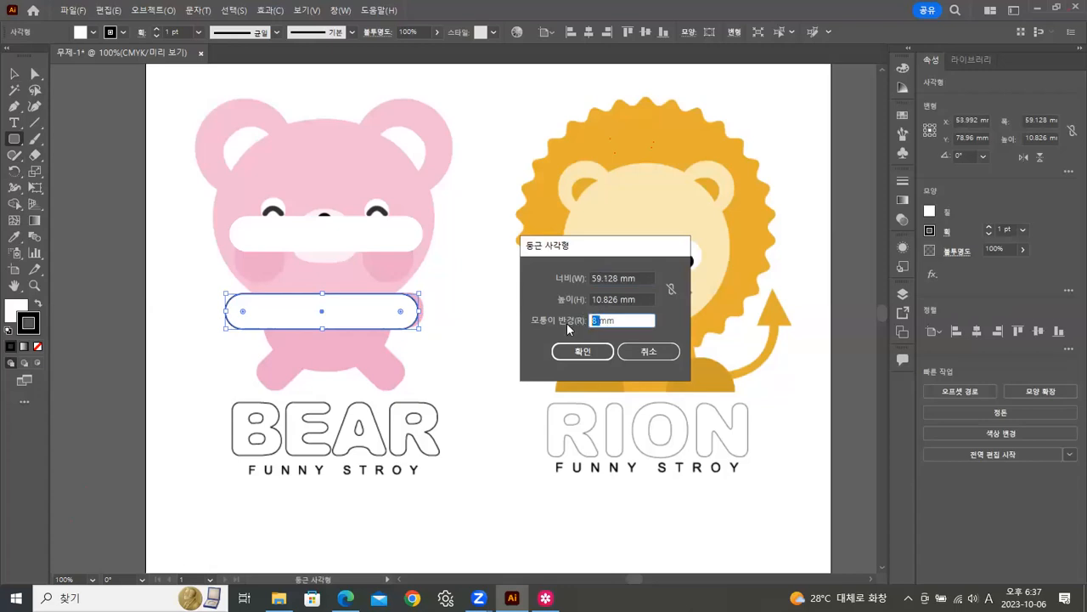
type("5")
left_click(575, 352)
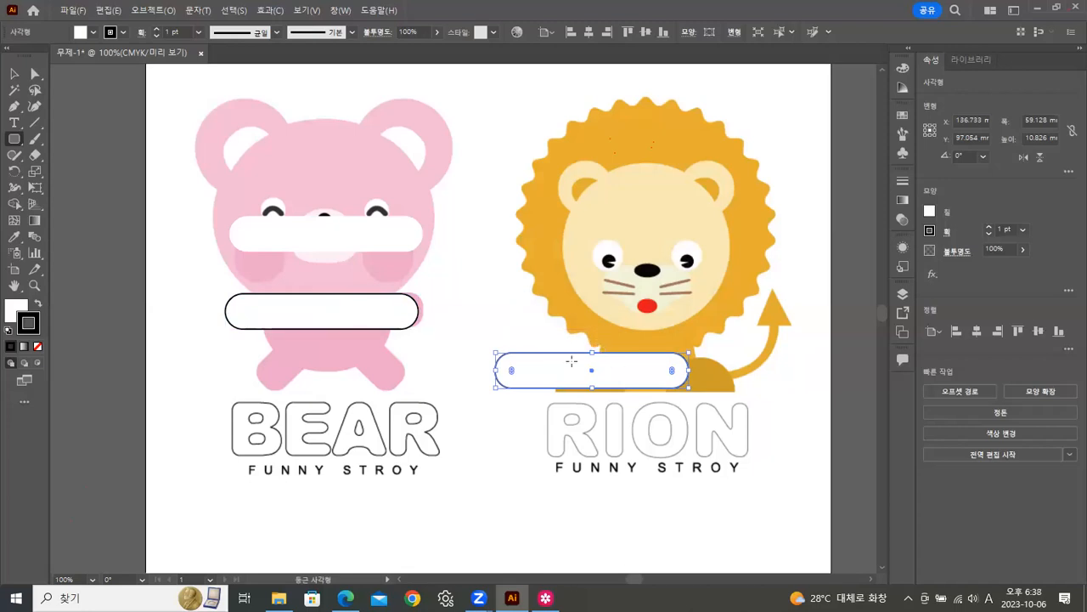
Step: Move the 5 mm radius rectangle over the bear's legs and adjust the rounding of a single corner at its right end
left_click_drag(585, 367, 412, 351)
double_click(486, 353)
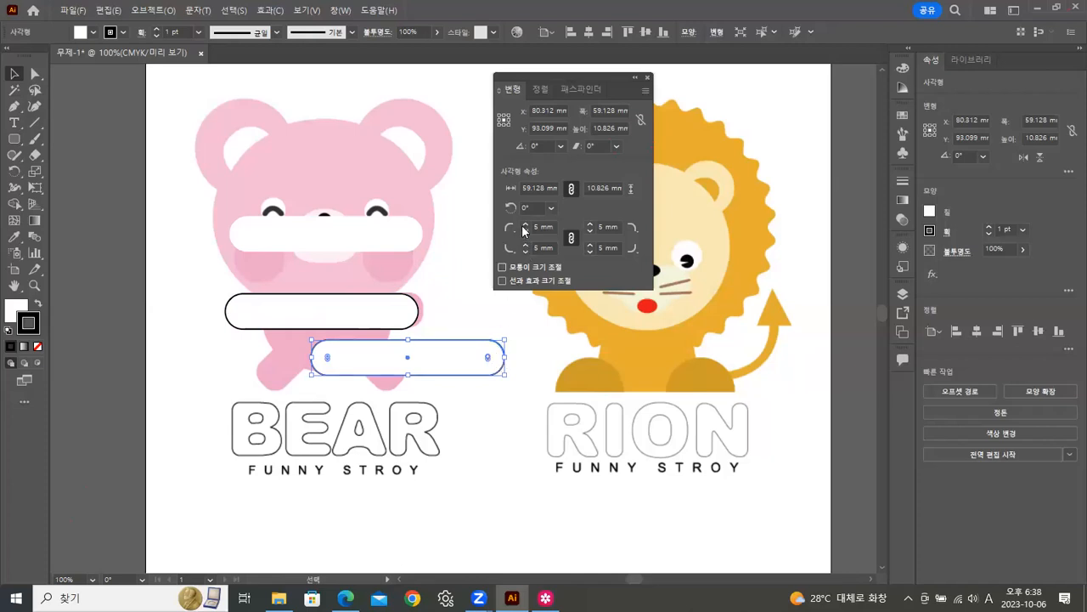
mouse_move(486, 357)
left_mouse_down()
mouse_move(492, 366)
mouse_move(485, 346)
mouse_move(492, 366)
left_mouse_up()
left_click(647, 78)
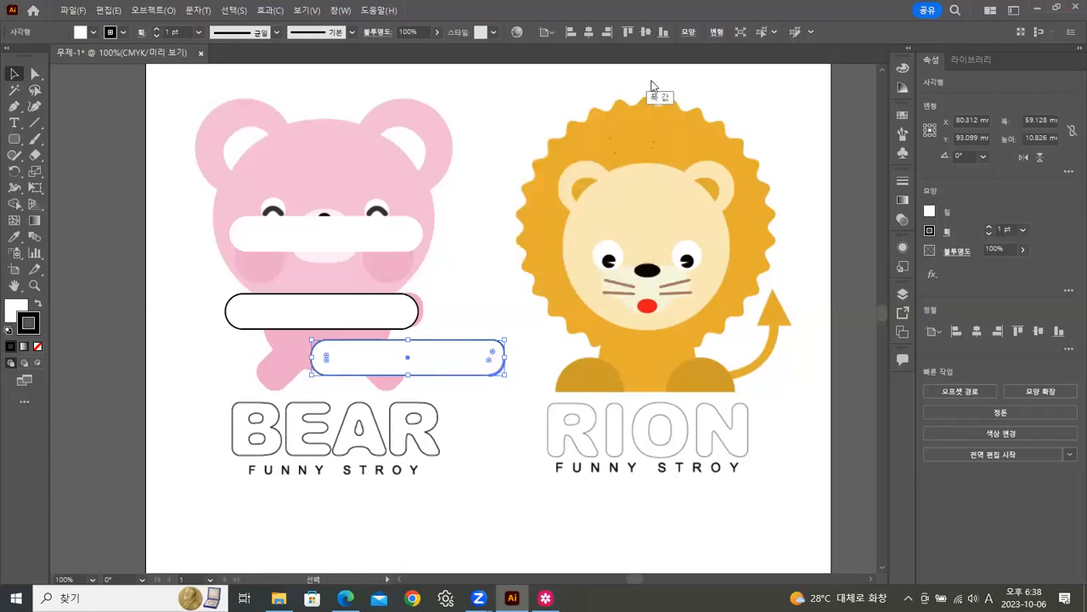
Step: Open the transform properties of the rounded rectangle on the bear's arms and set its linked corner radii to 2 mm, replaced by 4 mm
left_click(390, 312)
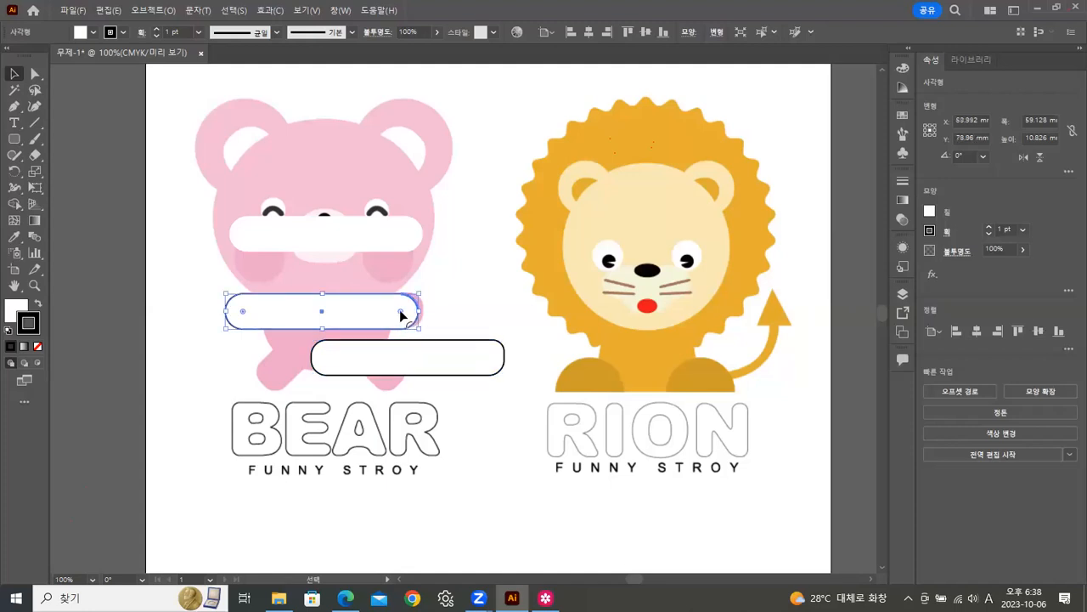
double_click(401, 311)
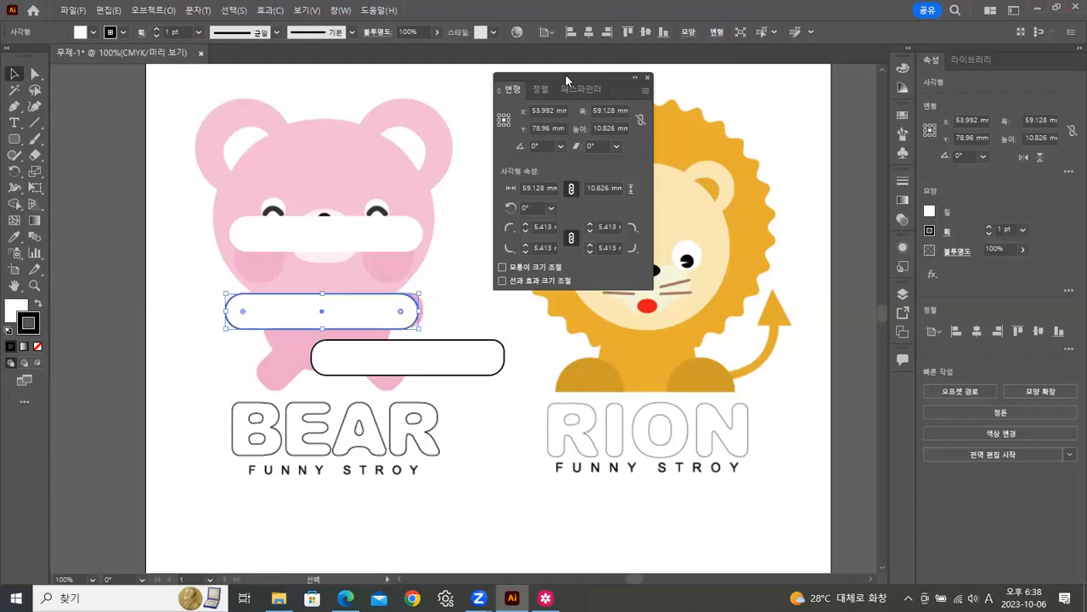
left_click(546, 226)
type("2")
left_click(545, 248)
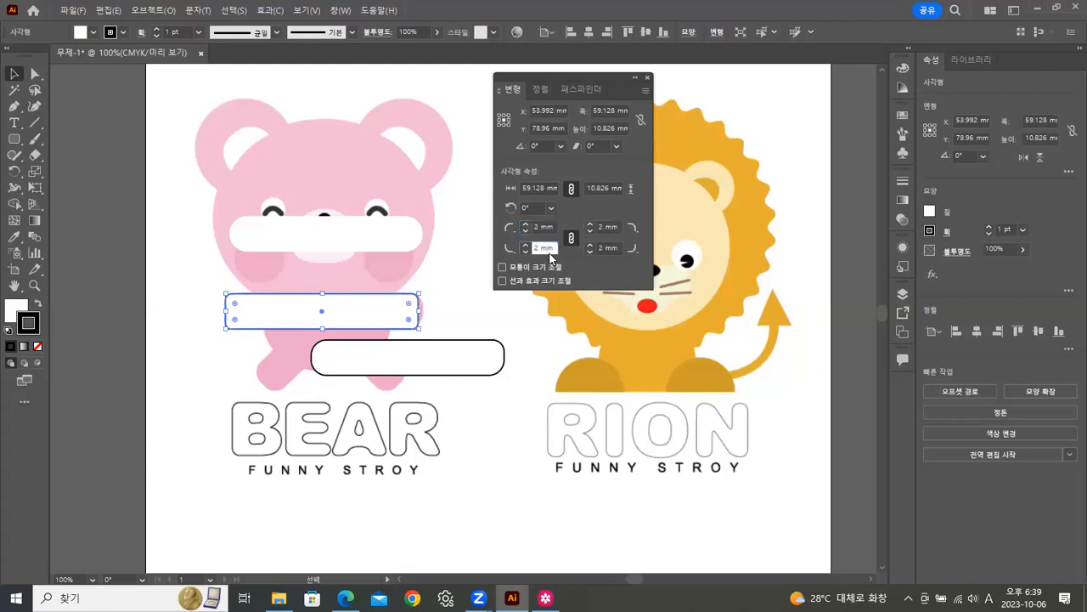
left_click(542, 227)
type("4mm")
key("Return")
Step: Shift the rounded rectangle on the bear's arms slightly up to a Y position of 78.561 mm
left_click(449, 327)
left_click_drag(414, 322, 415, 319)
key("Down")
key("Down")
key("Down")
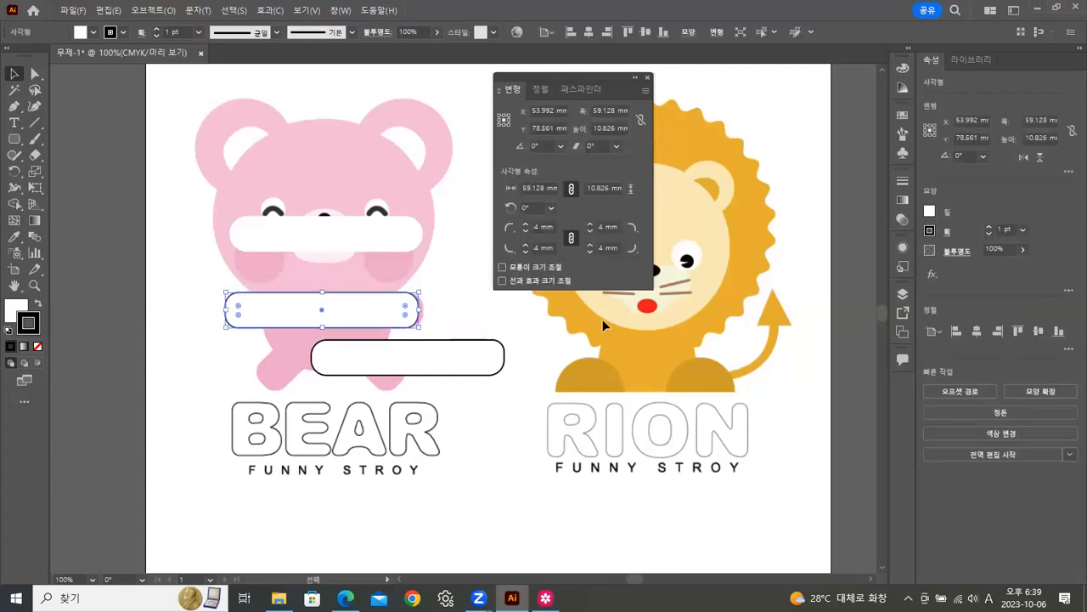
Step: Set all corner radii of the rounded rectangle on the bear's arms to 5 mm
double_click(534, 225)
left_click(451, 320)
left_click(416, 327)
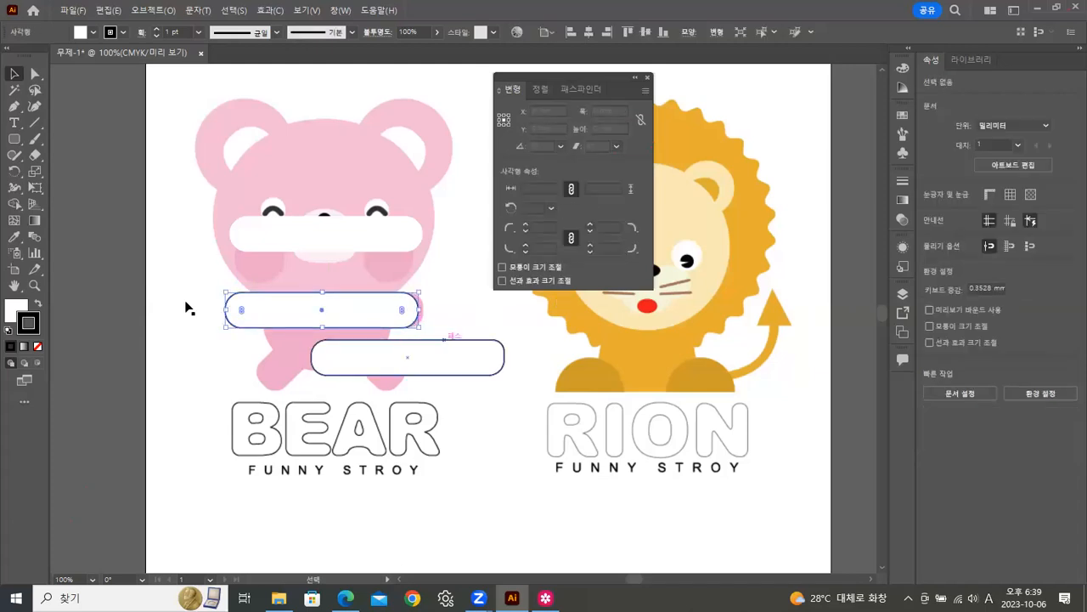
Step: Undo the stray appearance change and set the arm rectangle's fill to none, keeping its black stroke
left_click(37, 347)
key("ctrl+z")
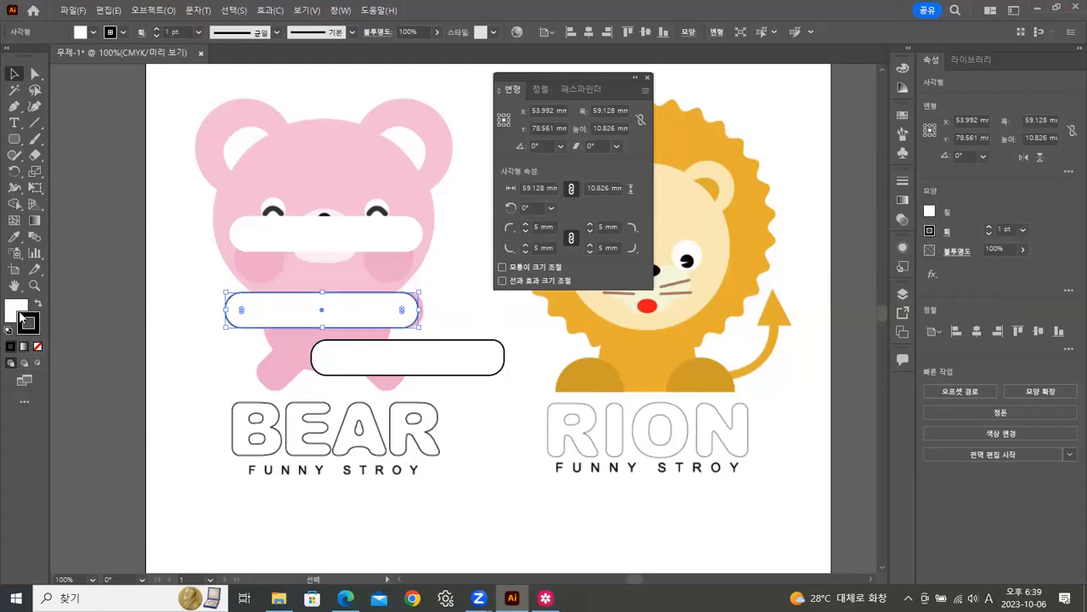
left_click(19, 313)
left_click(38, 346)
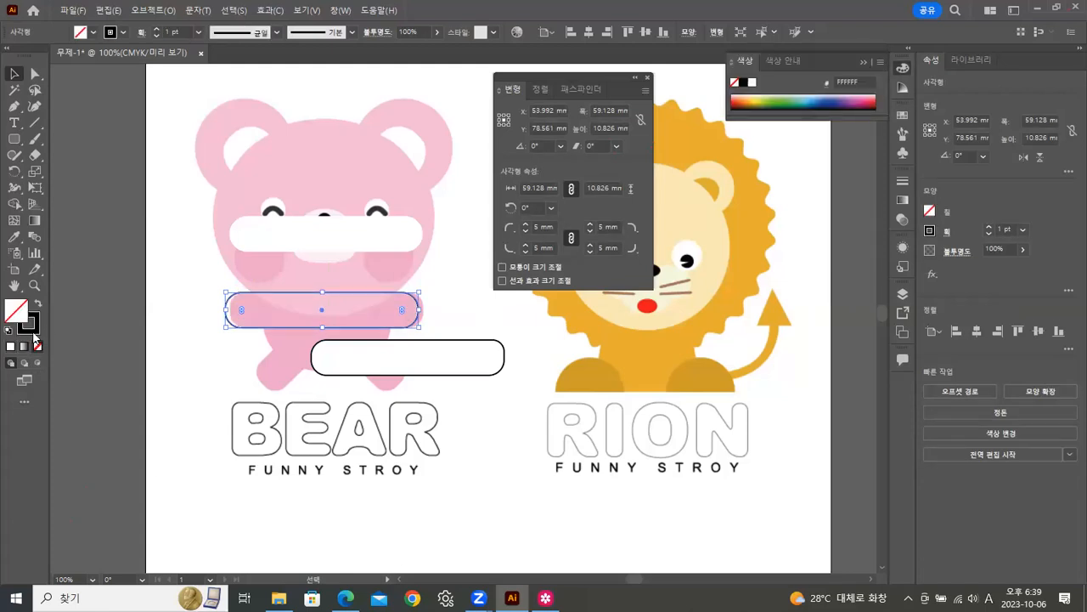
Step: Nudge the unfilled rectangle sideways to an X position of 55.403 mm to align it with the bear's arms, and deselect it
key("Right")
key("Right")
key("Right")
key("Right")
key("Right")
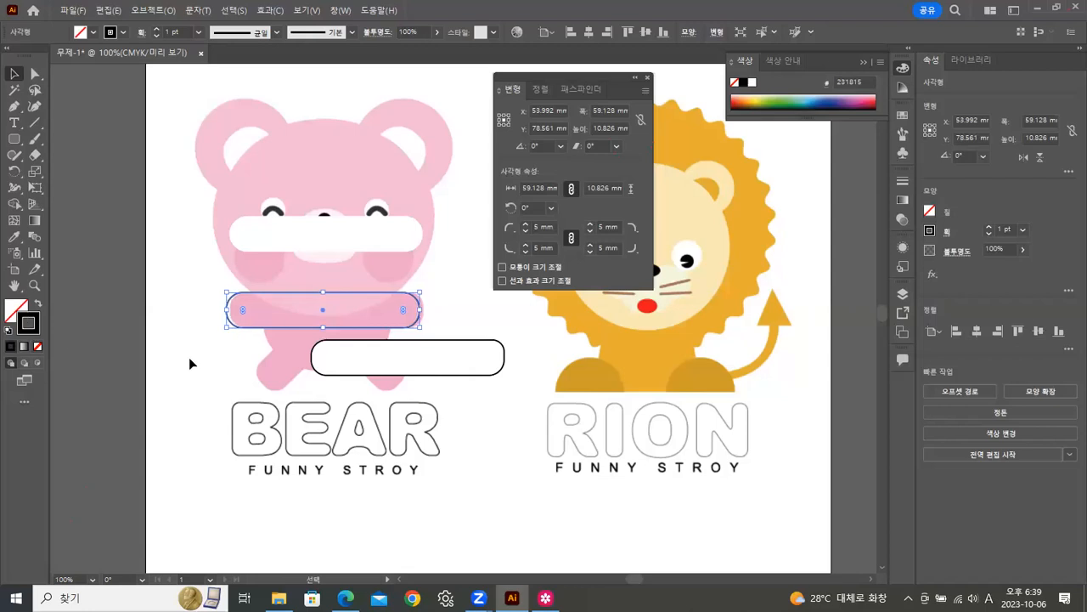
key("Left")
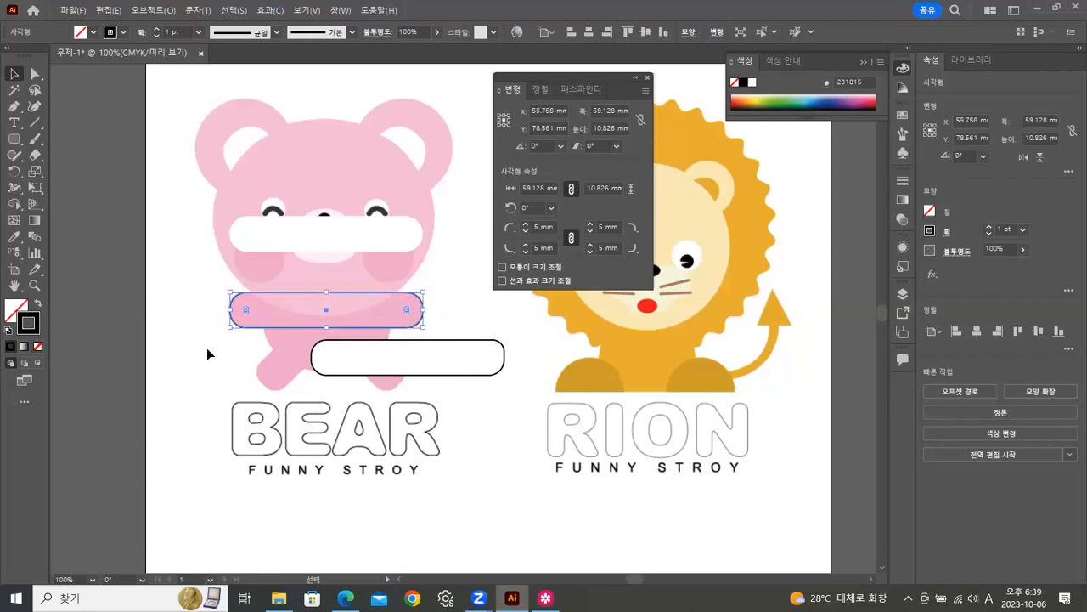
left_click(468, 316)
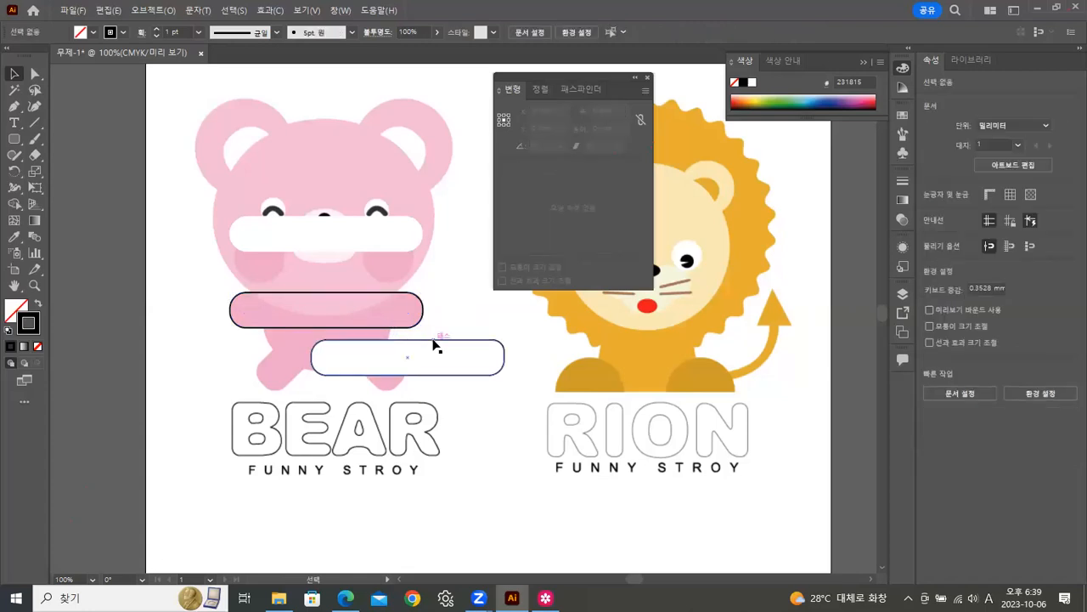
Step: Delete the white rounded rectangle over the bear's legs and close the transform properties
left_click(435, 346)
key("Delete")
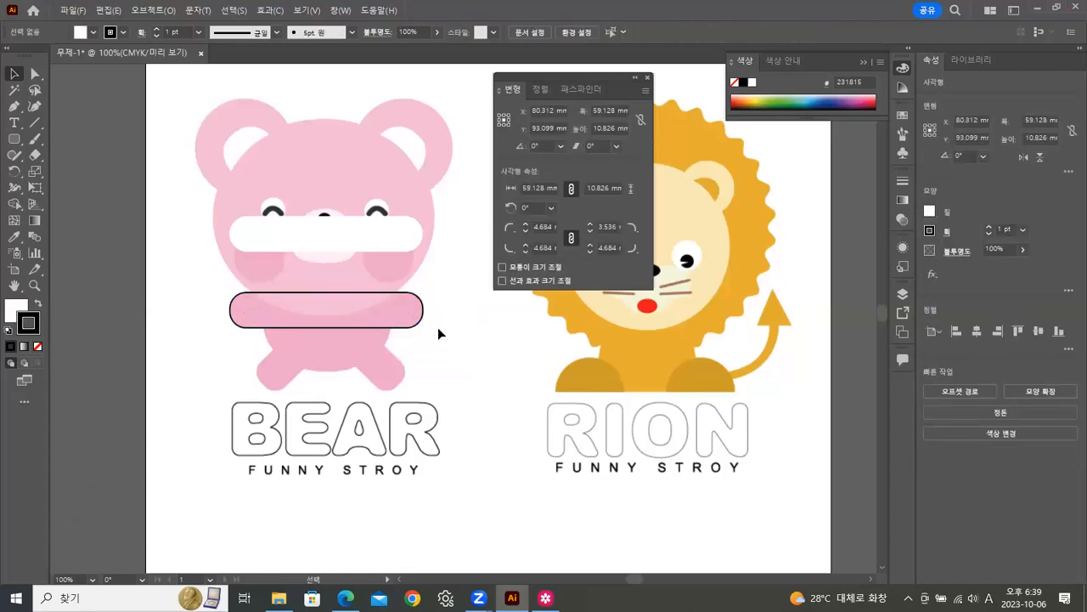
left_click(647, 77)
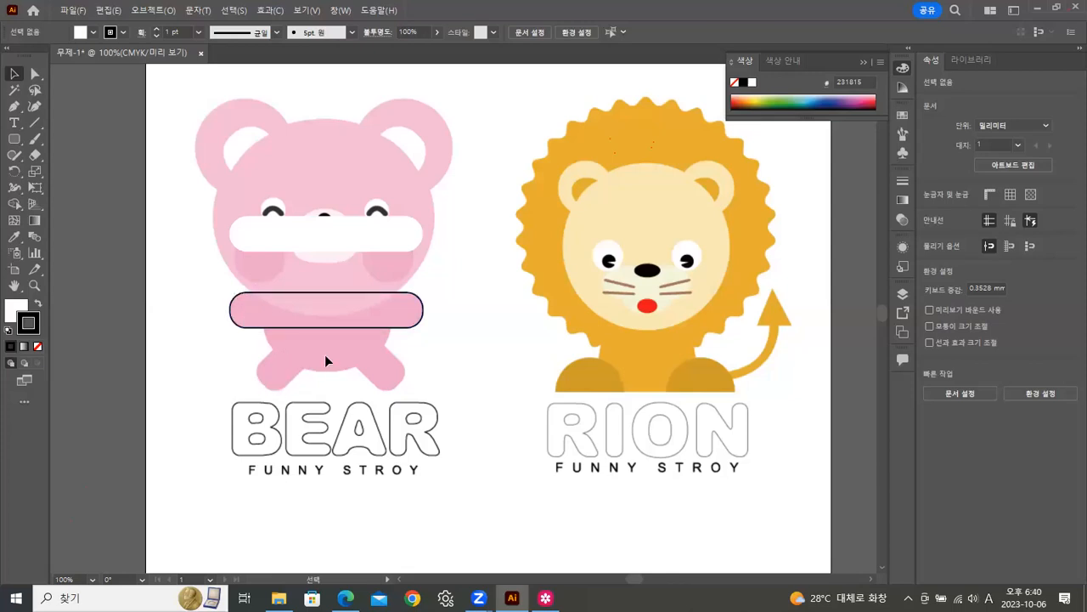
Step: Duplicate the arm rectangle down over the bear's legs and rotate the copy to 45°
left_click(15, 138)
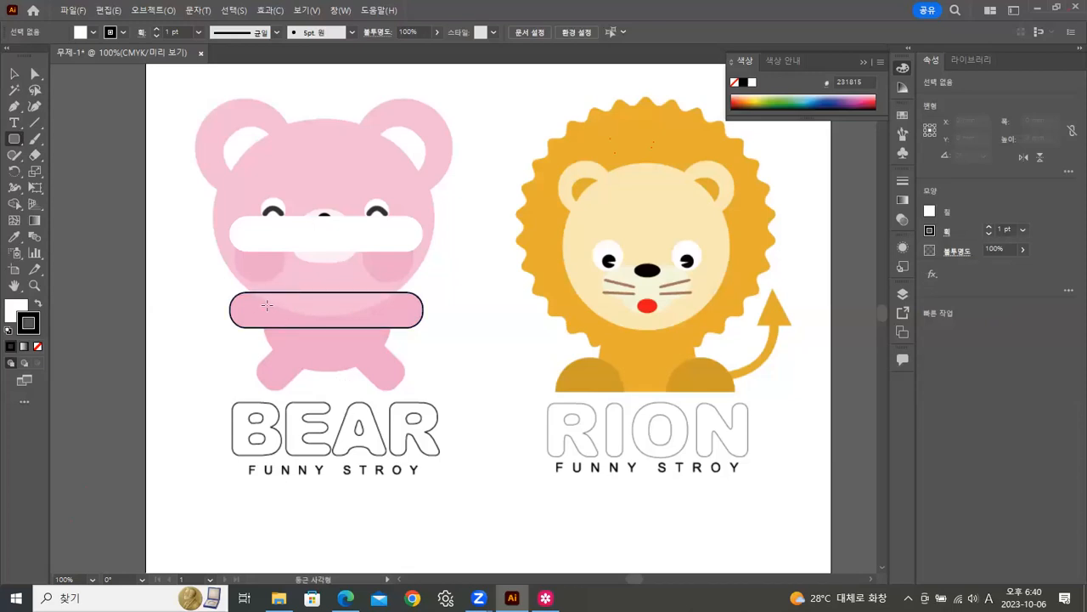
left_click(14, 74)
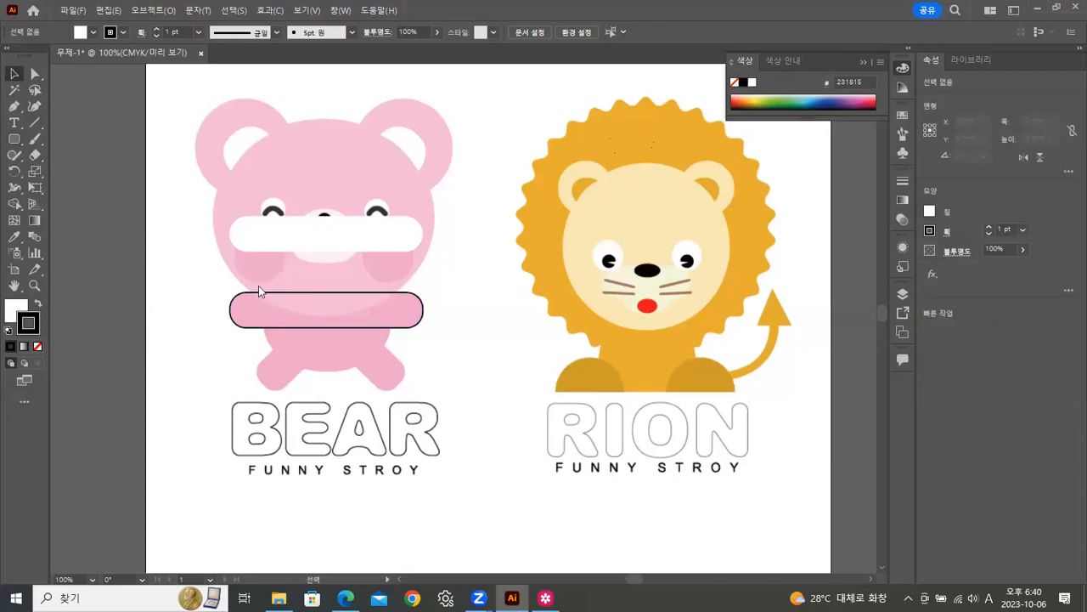
left_click(329, 327)
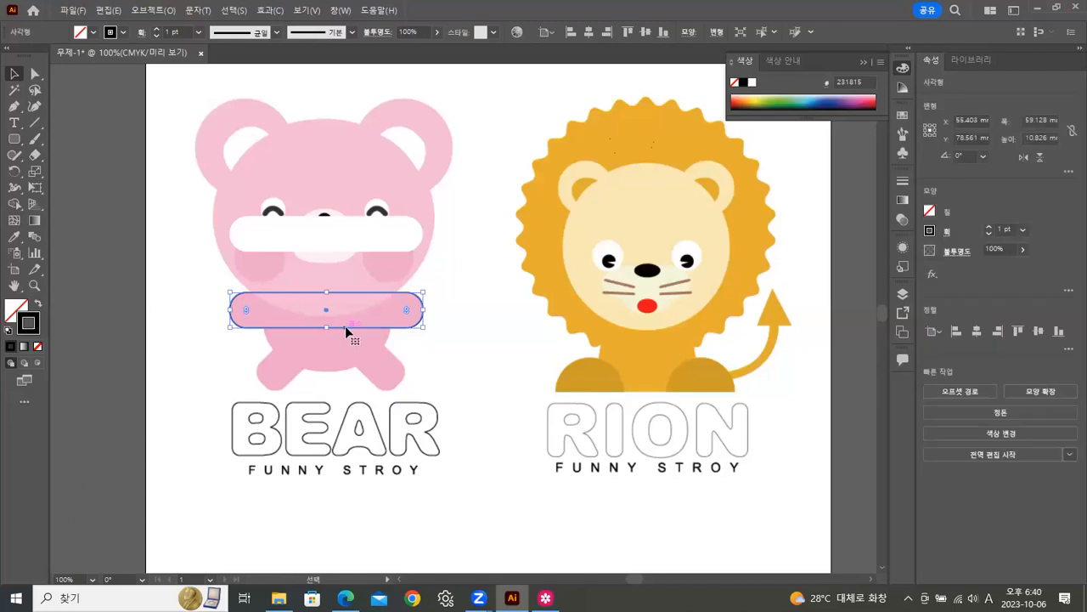
left_click_drag(351, 328, 360, 379)
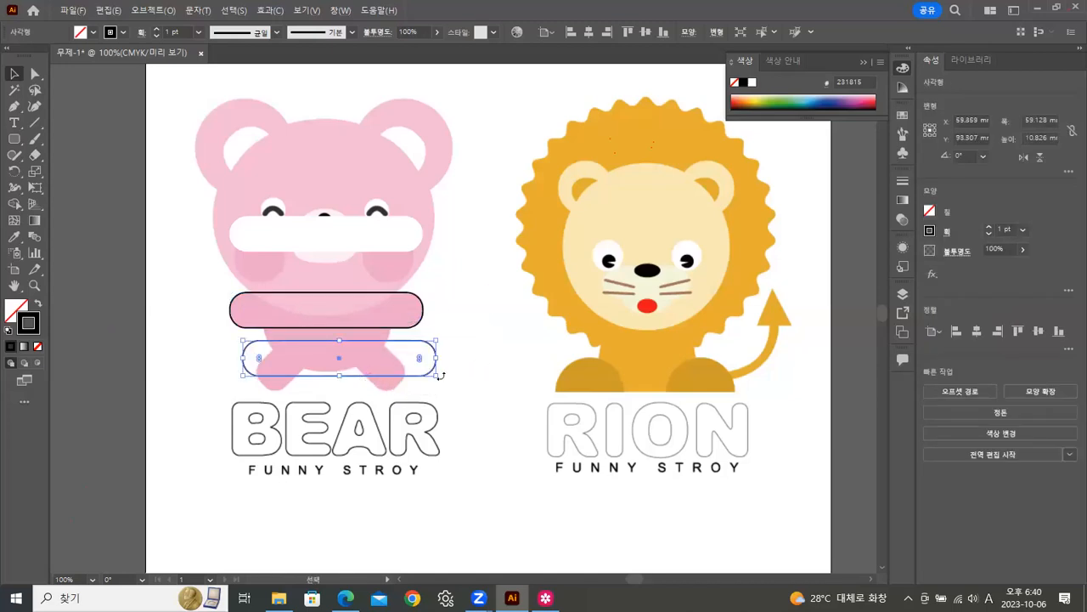
left_click_drag(442, 381, 439, 333)
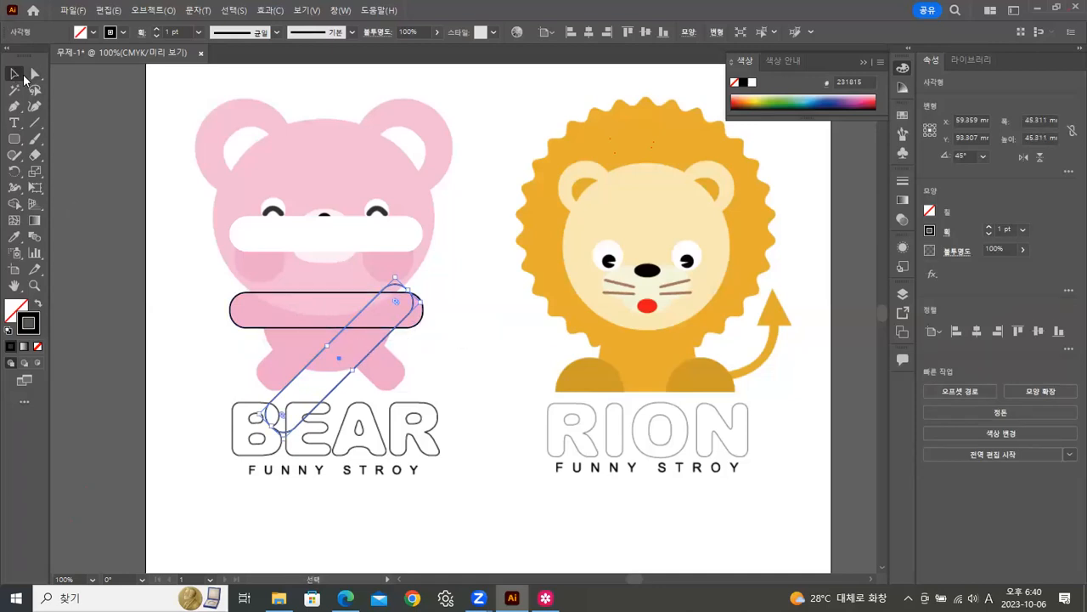
Step: Move the 45° rectangle up so that its lower end fits over the bear's leg on the left, and deselect it
left_click_drag(338, 360, 329, 317)
left_click(523, 356)
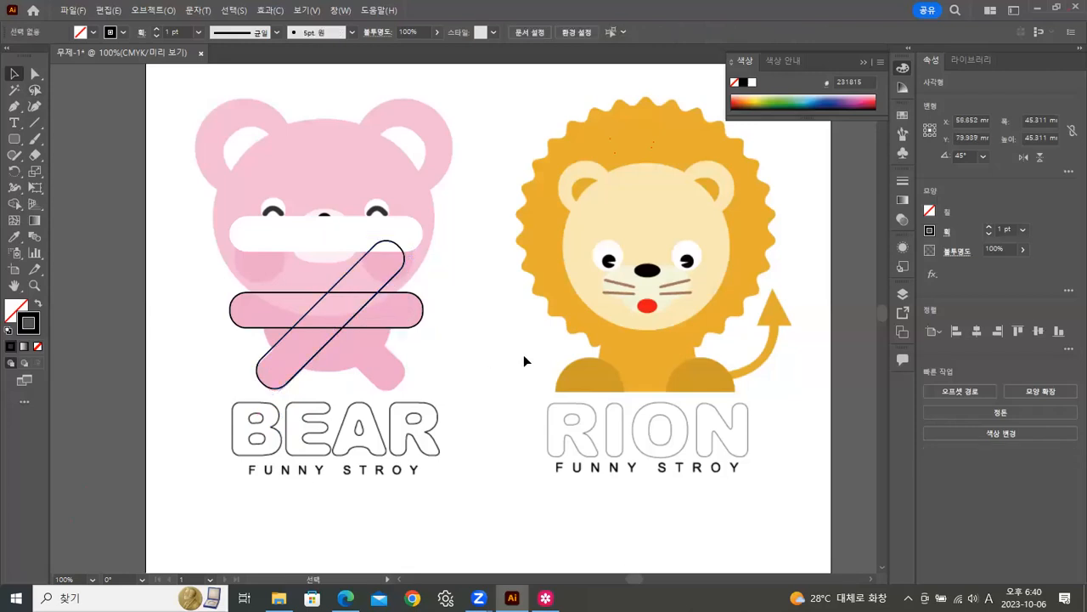
left_click(318, 367)
left_click(472, 356)
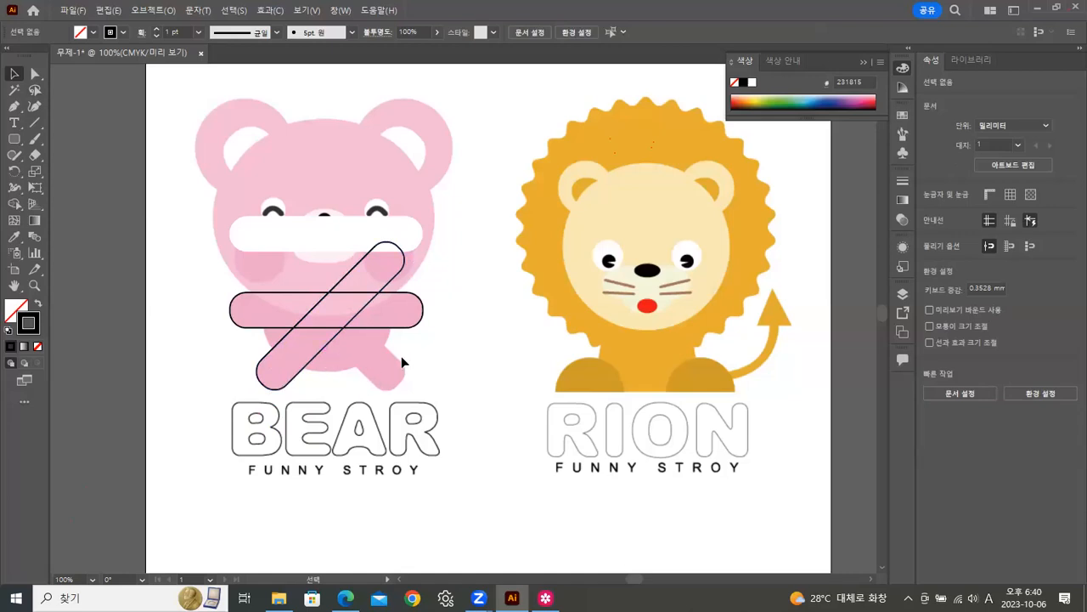
Step: Reflect the 45° leg rectangle across the vertical axis about its centre as a copy to form the other leg
left_click(319, 348)
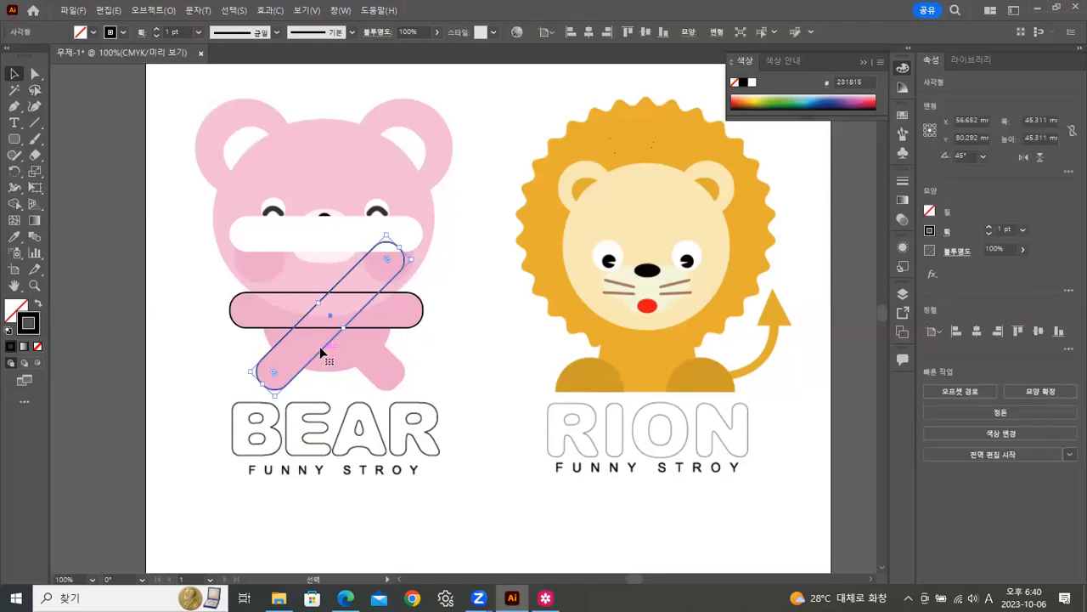
left_click(15, 174)
left_click_drag(14, 176, 55, 184)
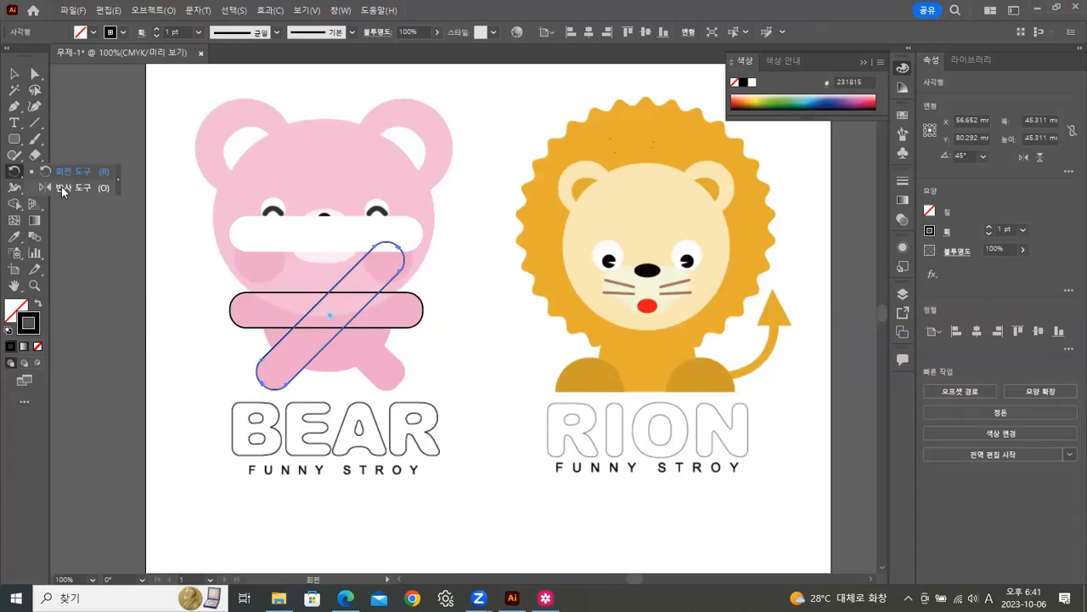
left_click(61, 186)
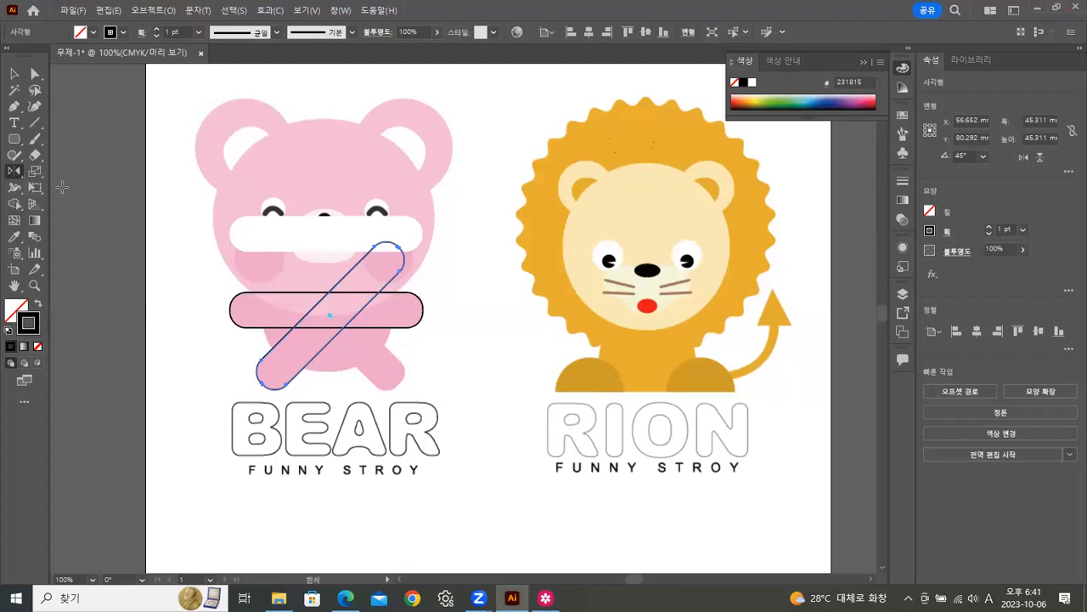
left_click(332, 316, "alt")
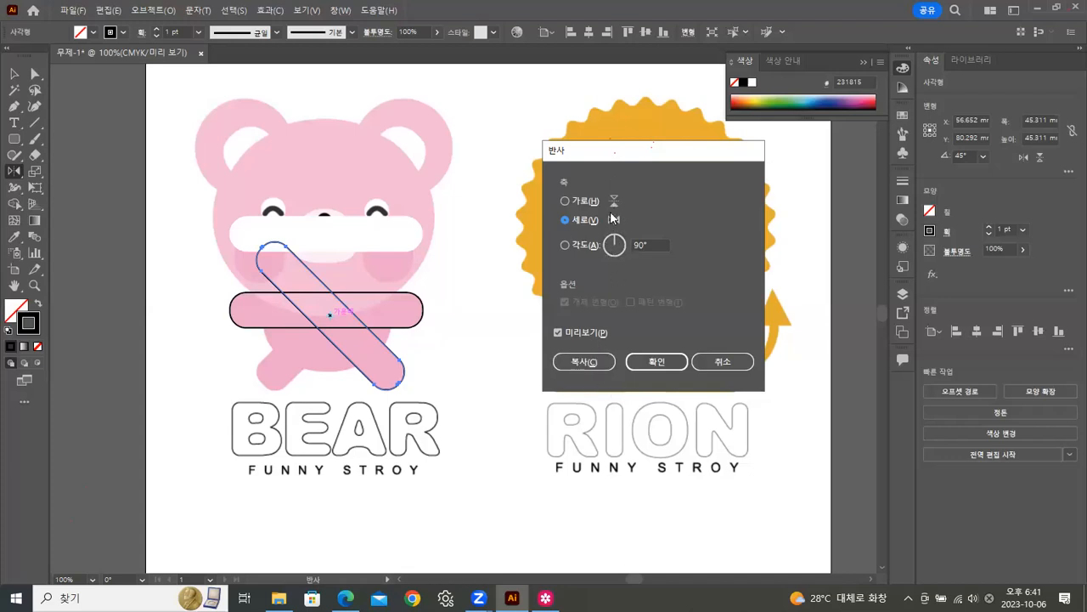
left_click(590, 362)
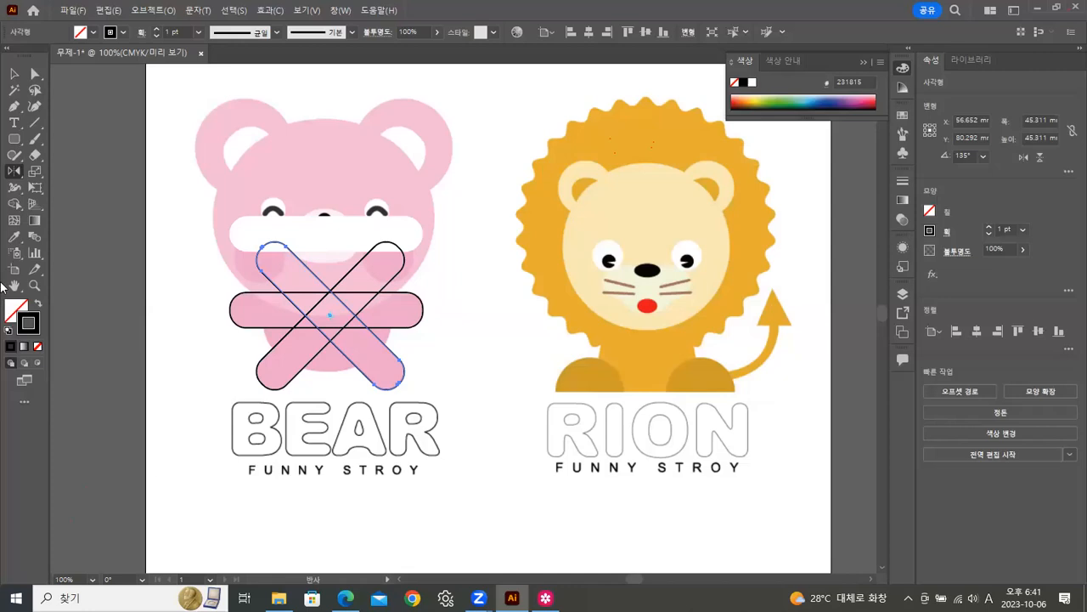
Step: Draw a circle about 38.5 mm in diameter with the Ellipse tool, centred on the lower edge of the bear's body
left_click_drag(18, 139, 47, 172)
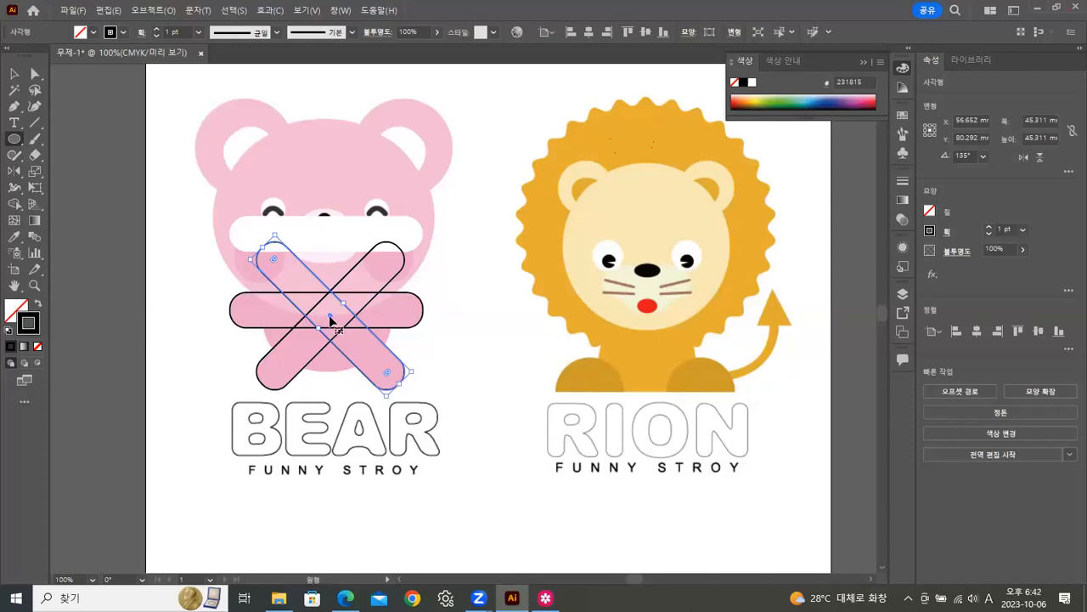
left_click_drag(331, 320, 340, 324)
key("ctrl+z")
left_click_drag(324, 369, 264, 306)
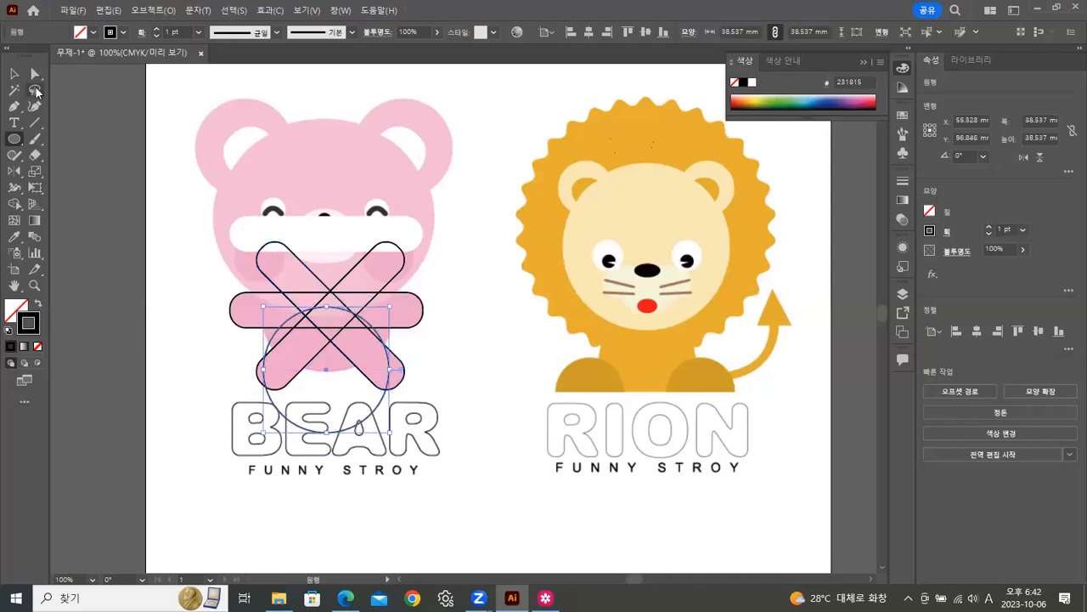
Step: Move the circle up onto the bear's body and flatten it from above to a height of about 30.2 mm
left_click(15, 74)
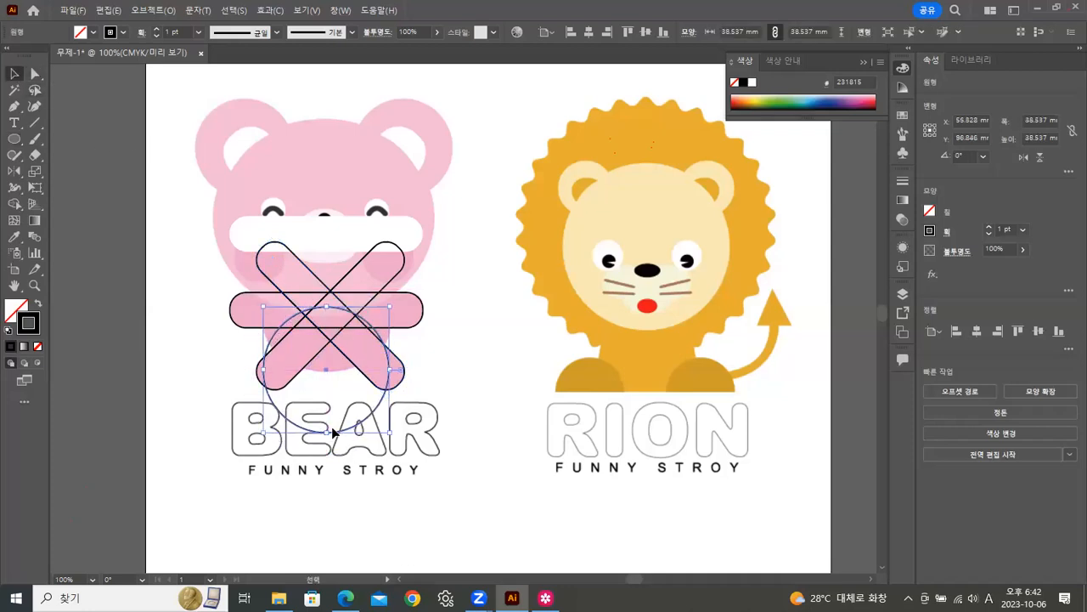
left_click_drag(338, 432, 336, 375)
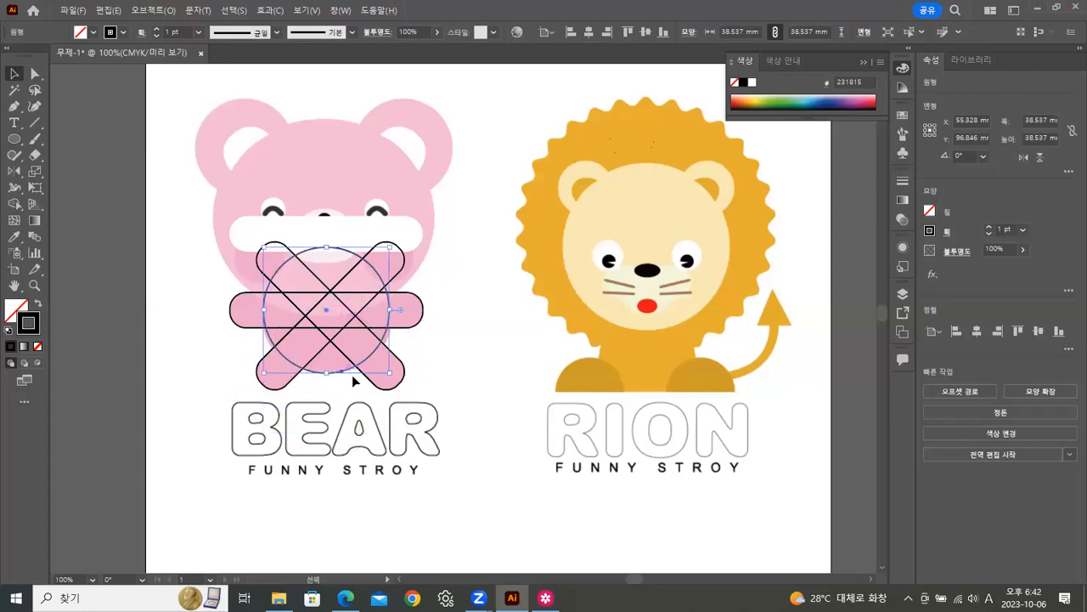
key("Right")
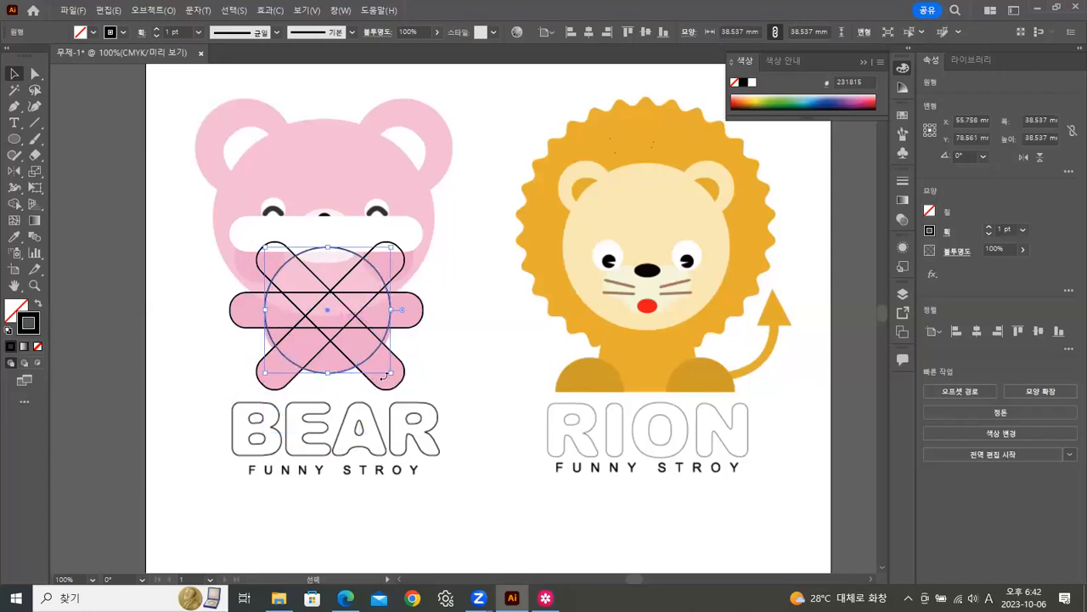
left_click_drag(327, 248, 317, 273)
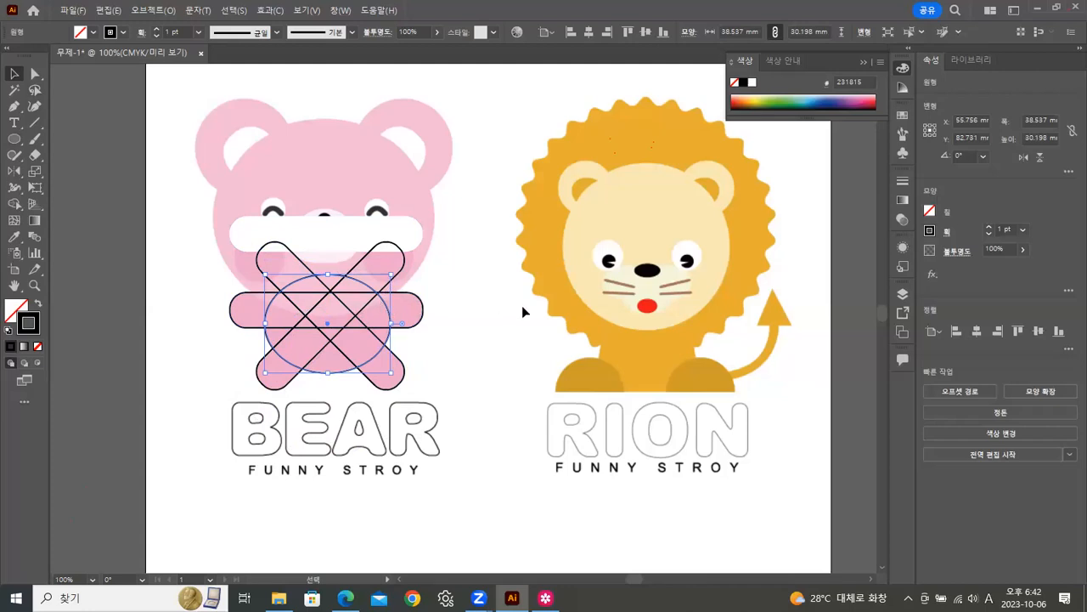
left_click(522, 307)
Step: Select the ellipse and the three arm and leg rectangles and apply the bear head's light pink with the Eyedropper
left_click_drag(204, 310, 401, 399)
left_click(14, 236)
left_click(388, 156)
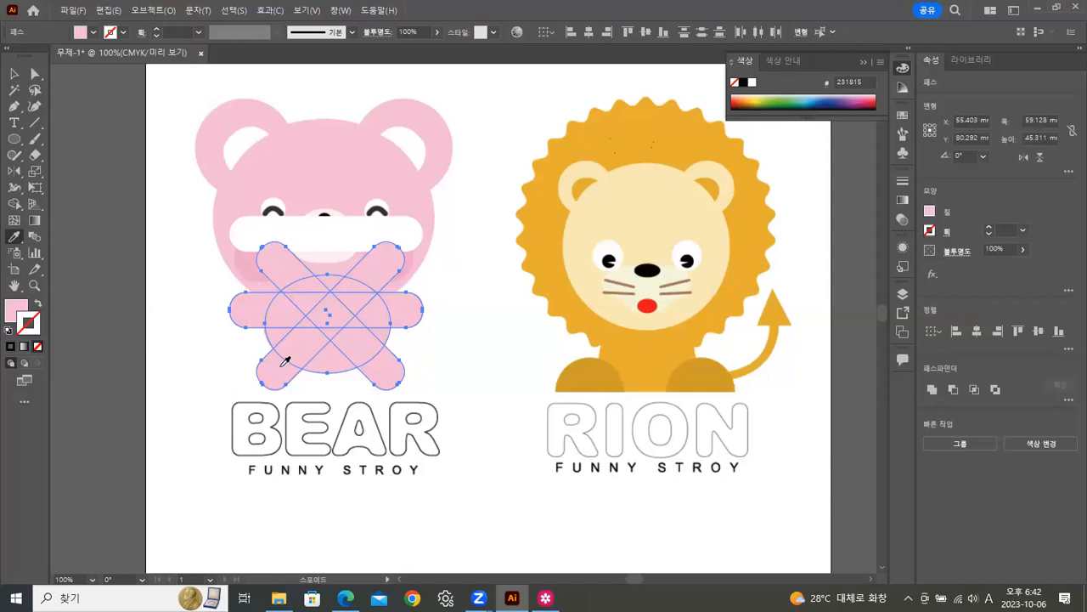
left_click(12, 75)
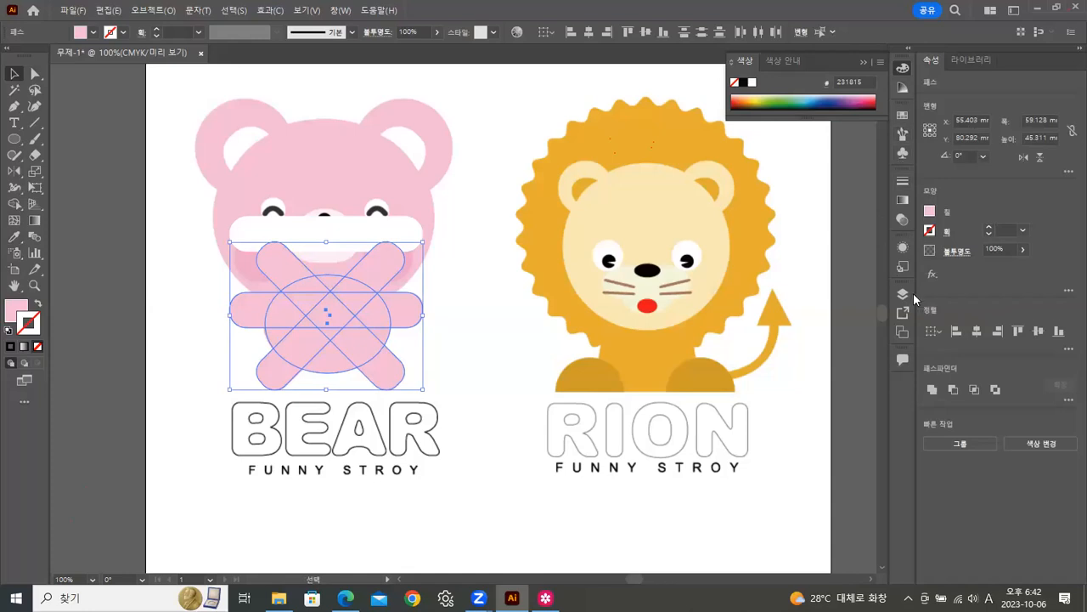
Step: Unite the ellipse and the three arm and leg rectangles into one body shape with Pathfinder
left_click(341, 10)
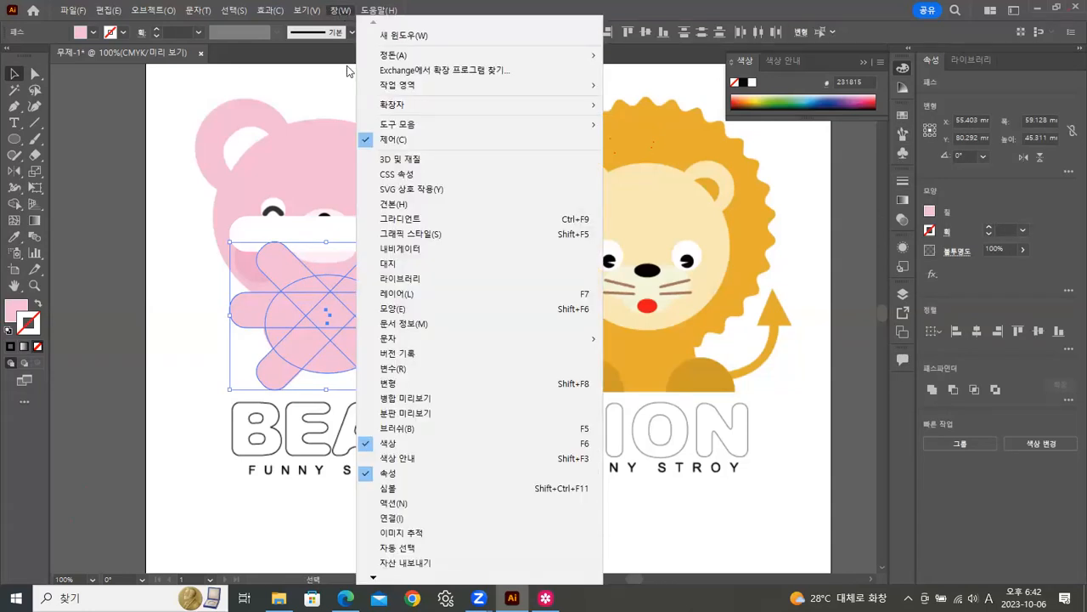
mouse_move(374, 579)
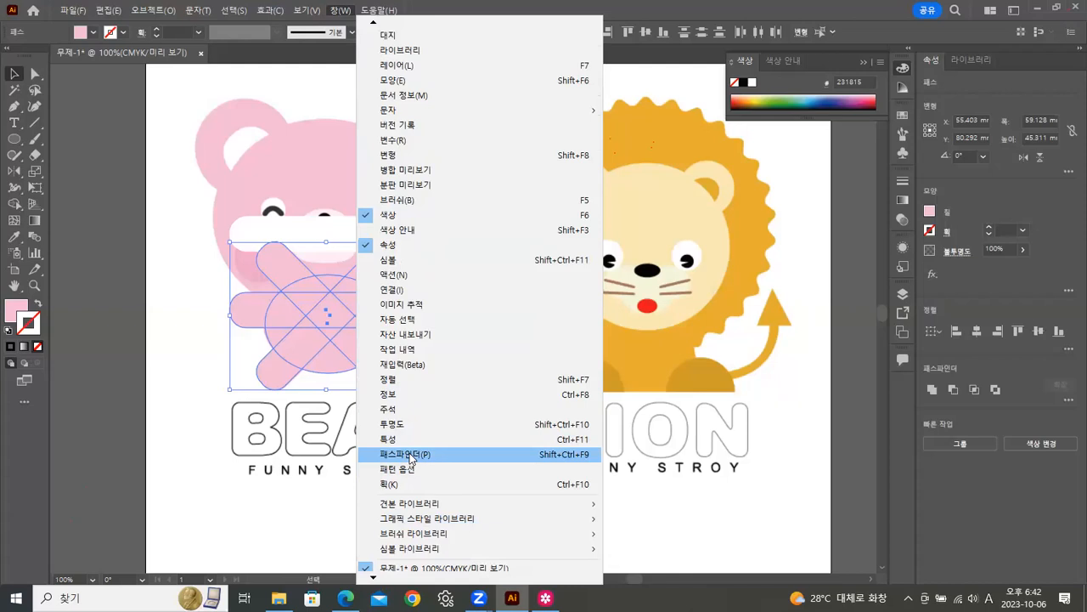
left_click(406, 455)
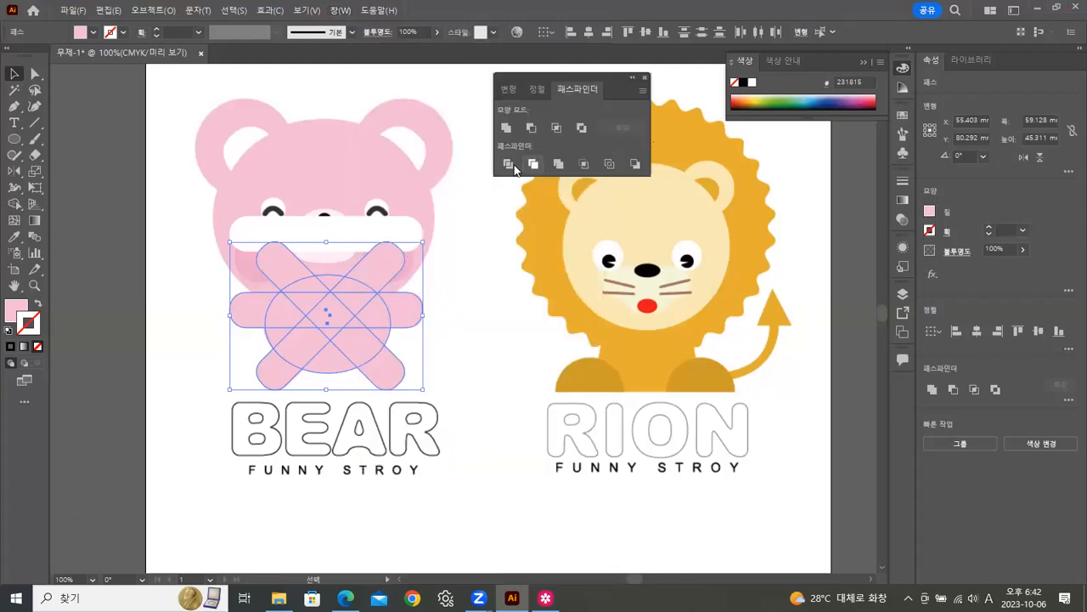
left_click(508, 129)
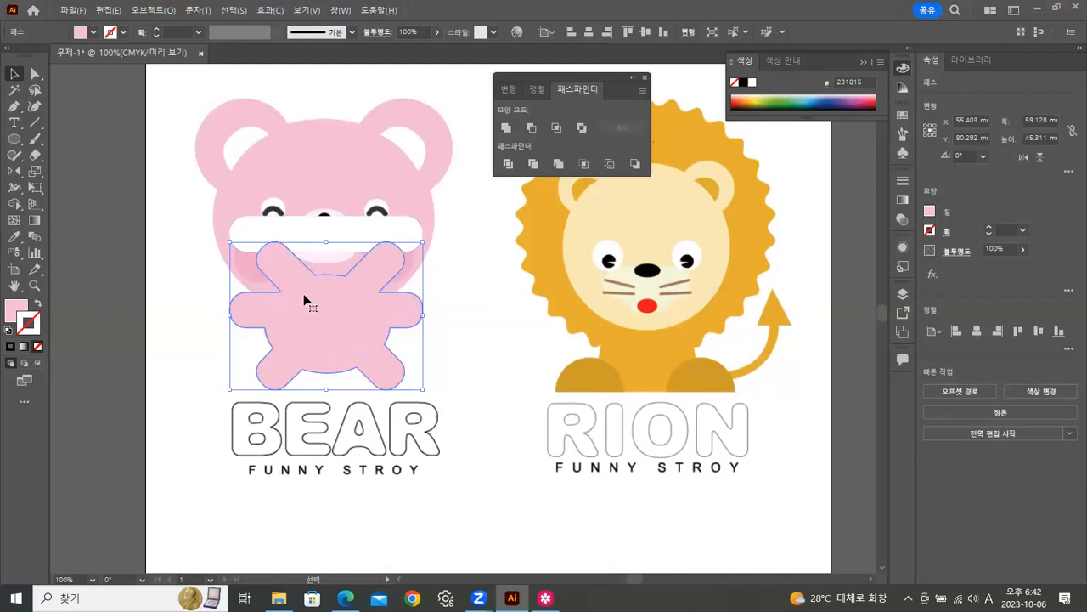
Step: Draw a horizontal line about 71.8 mm long across the bear's body and nudge it down to the arms' upper edge
left_click(35, 123)
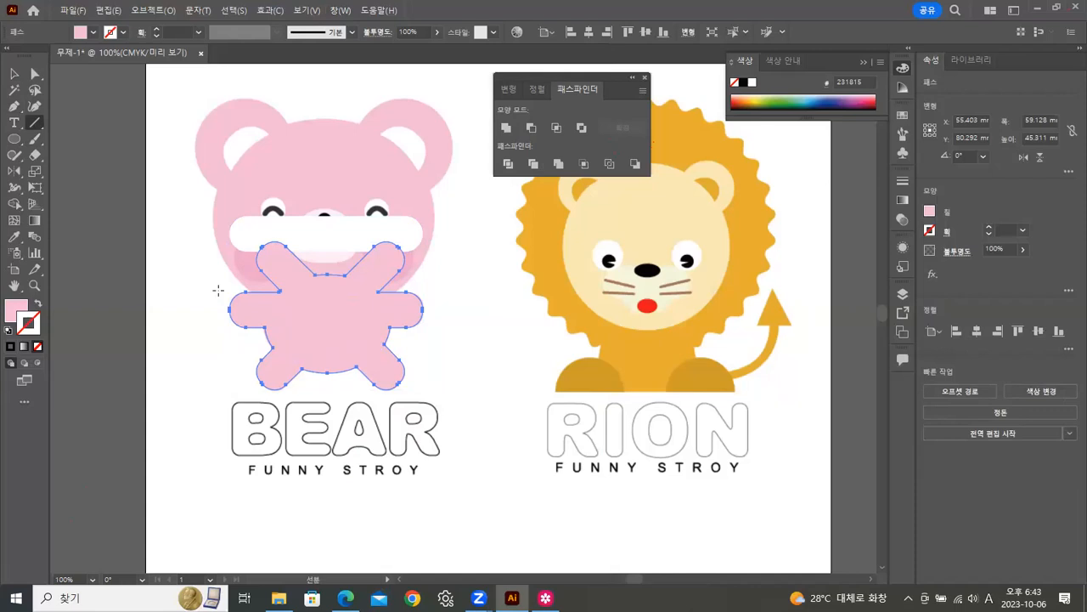
left_click_drag(218, 289, 454, 289)
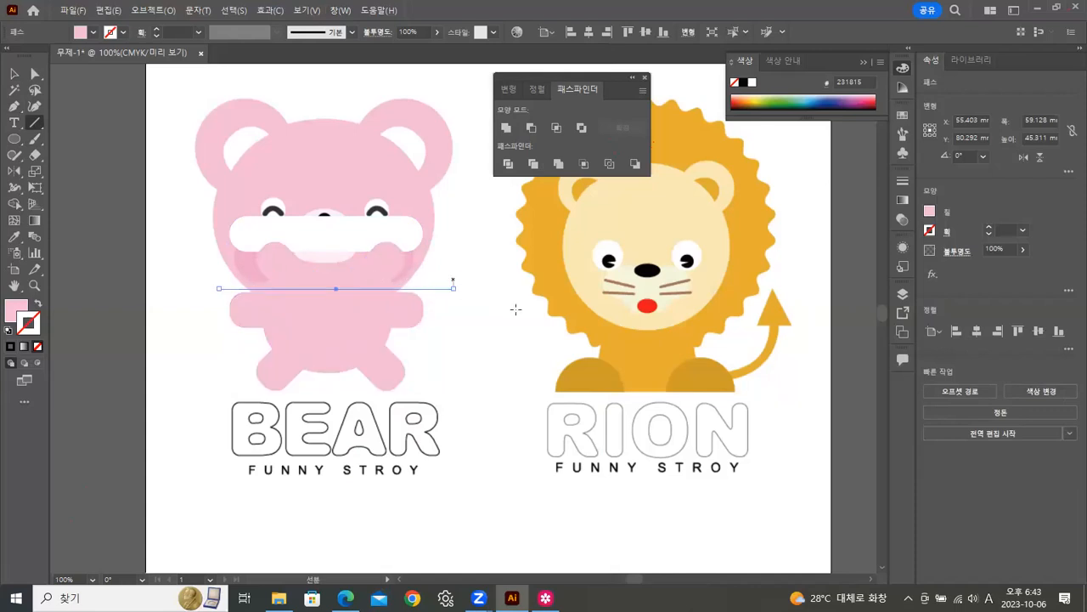
key("Down")
key("Down")
key("Down")
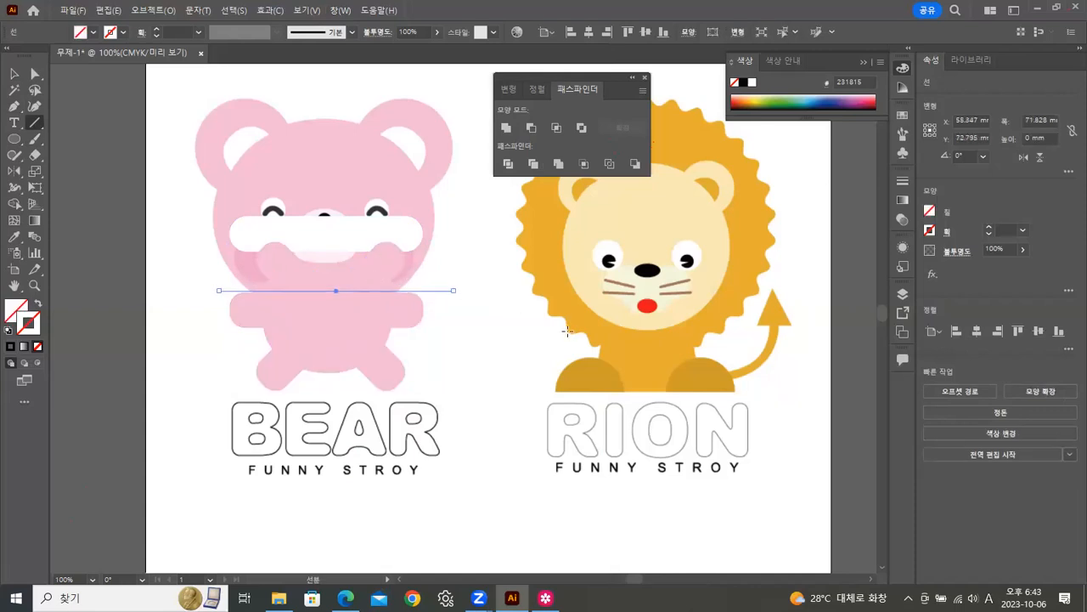
Step: Select the body together with the horizontal line and split it along the line with Pathfinder Divide
left_click(14, 74)
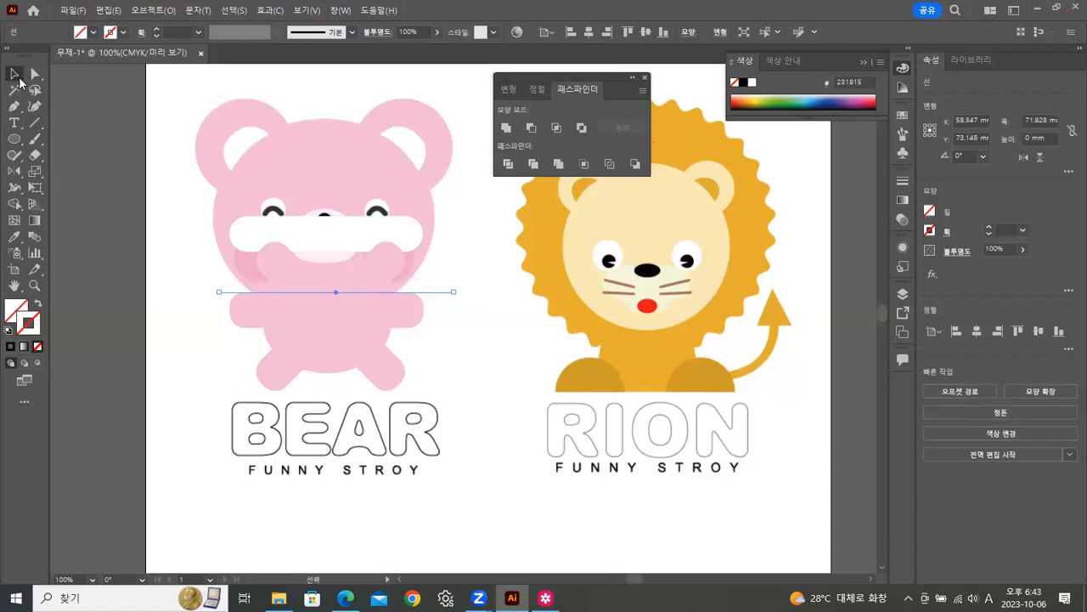
left_click(339, 342)
left_click(430, 286)
left_click_drag(469, 284, 335, 312)
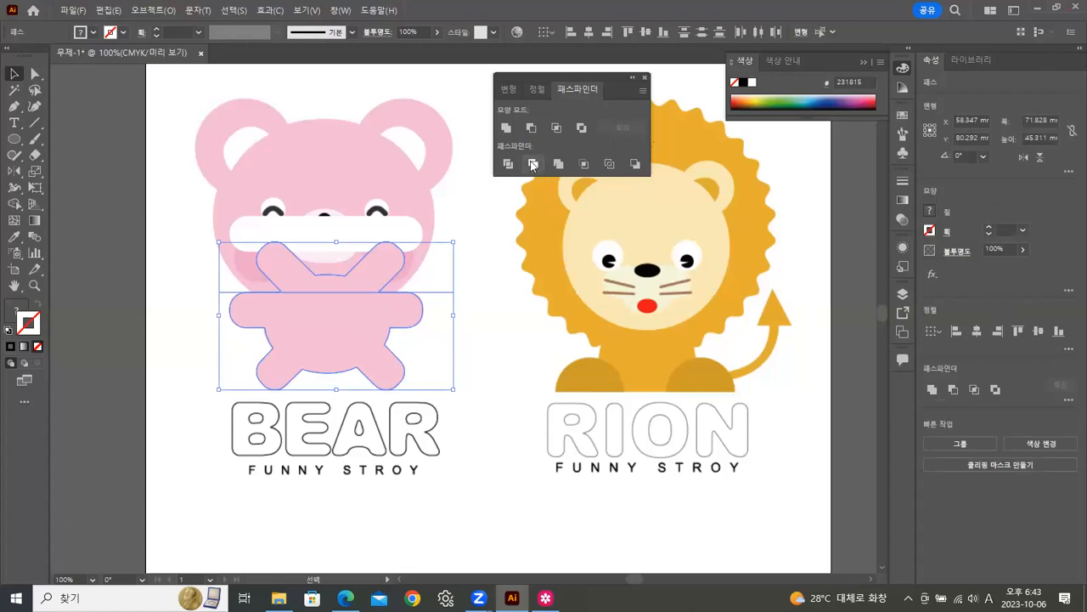
left_click(510, 165)
Step: Ungroup the divided body and delete the piece above the arms
left_click(440, 294)
left_click(351, 325)
right_click(352, 322)
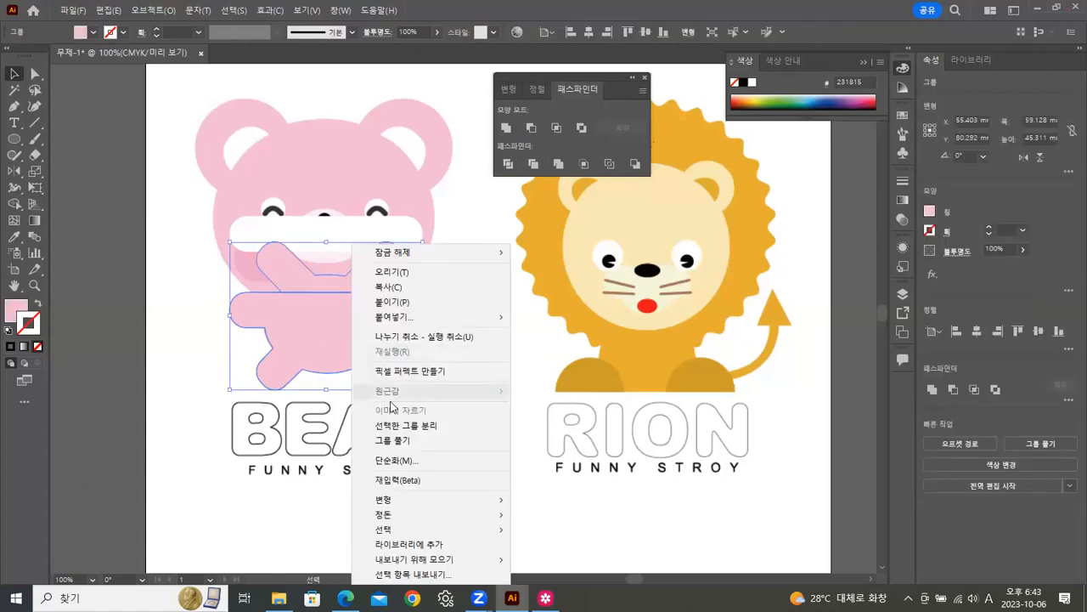
left_click(391, 441)
left_click(371, 265)
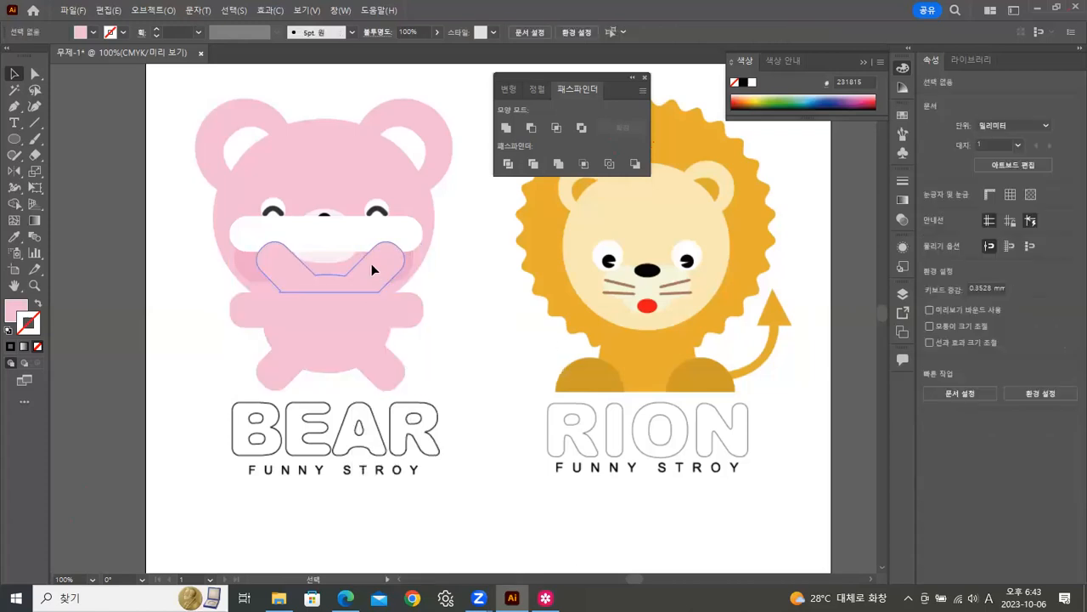
left_click(466, 287)
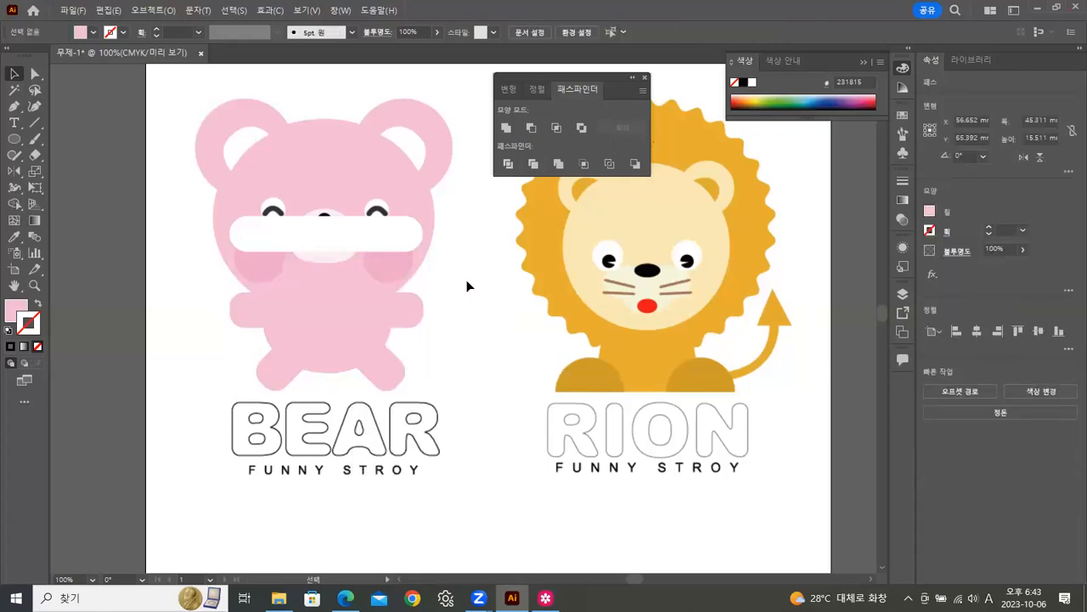
Step: Give the bear's body a 1 pt black outline with no fill and delete the white rounded rectangle over the face
left_click(366, 320)
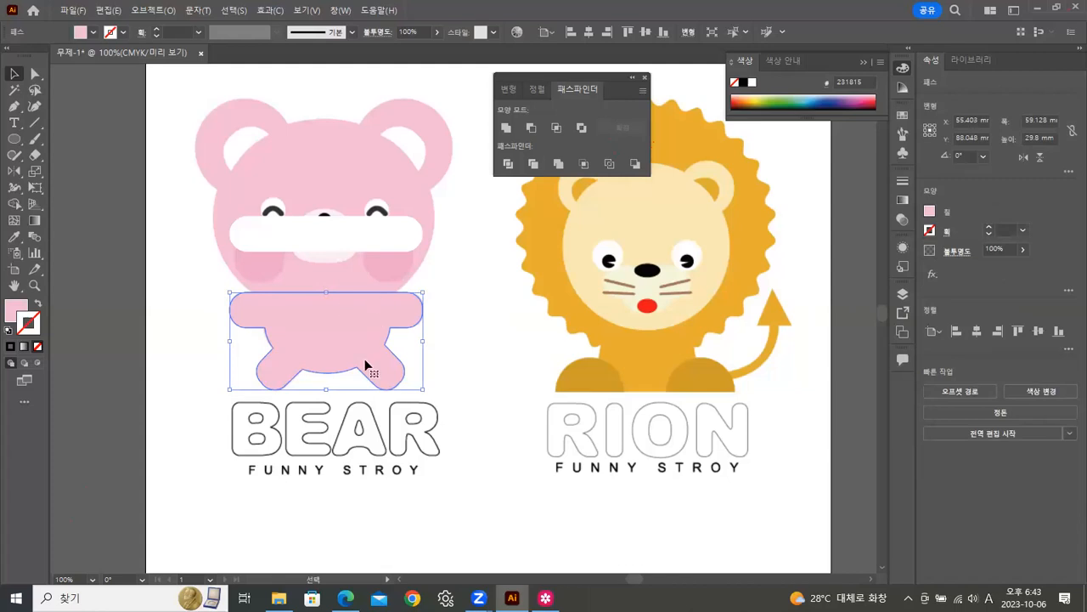
left_click(8, 331)
left_click(15, 310)
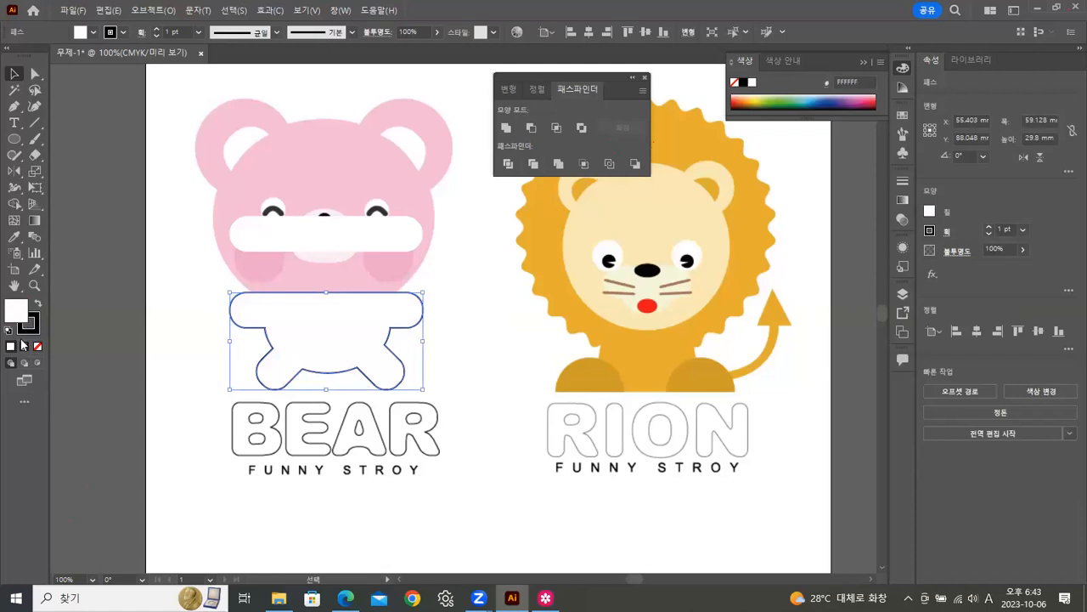
left_click(38, 347)
left_click(492, 301)
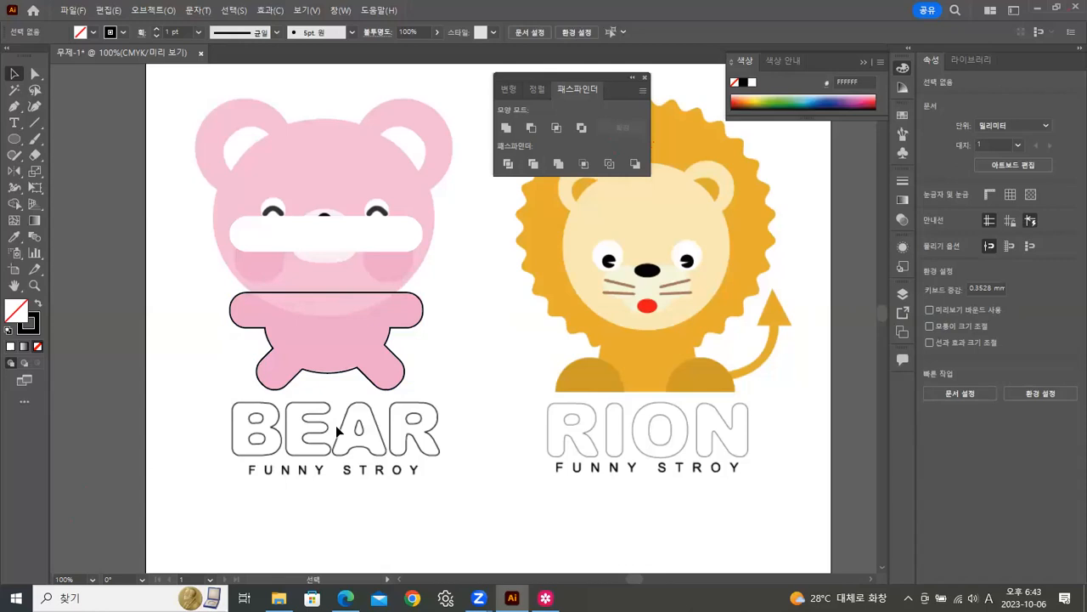
left_click(350, 237)
key("Delete")
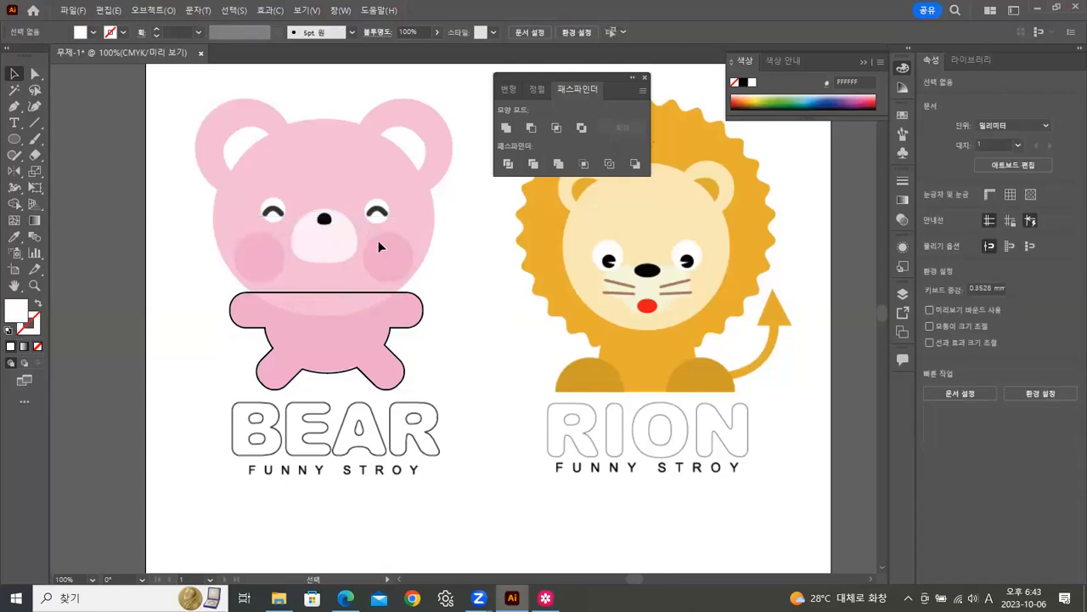
Step: Save the document on the computer as 04.ai in Illustrator 2020 format
left_click(73, 10)
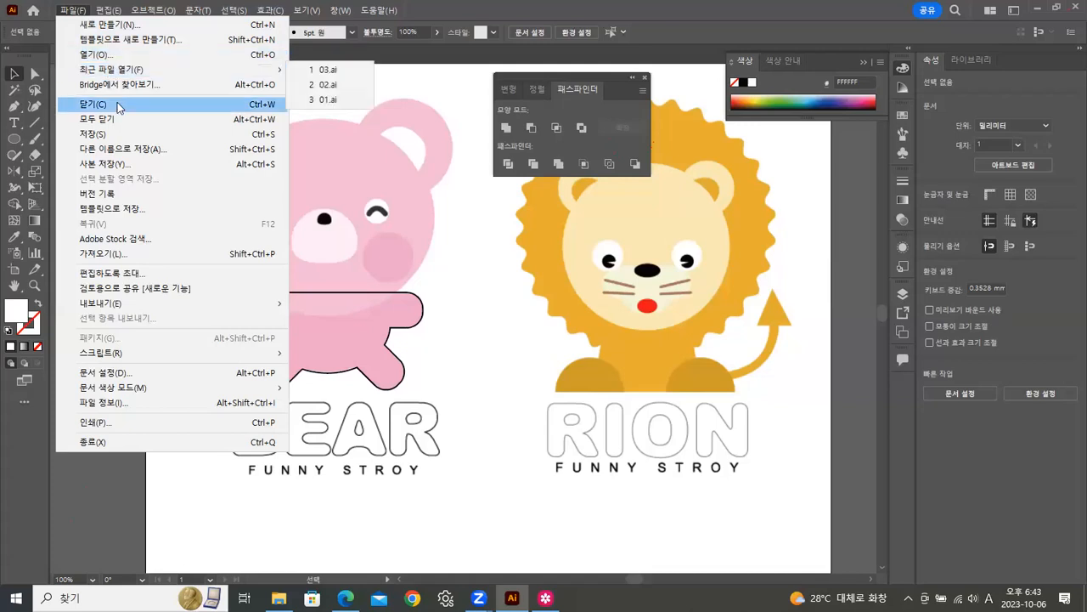
left_click(89, 133)
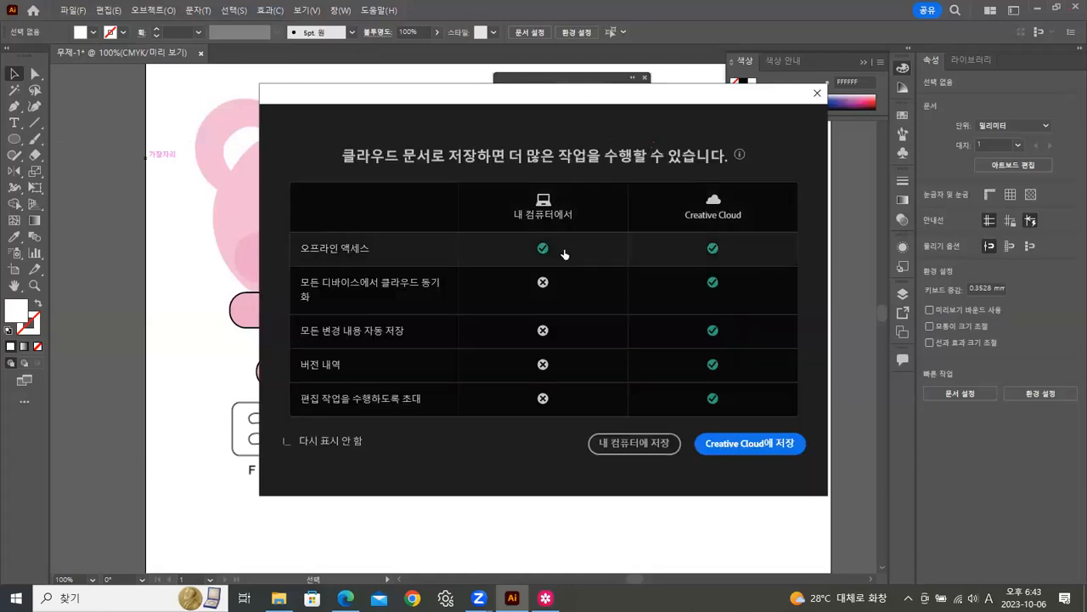
left_click(625, 446)
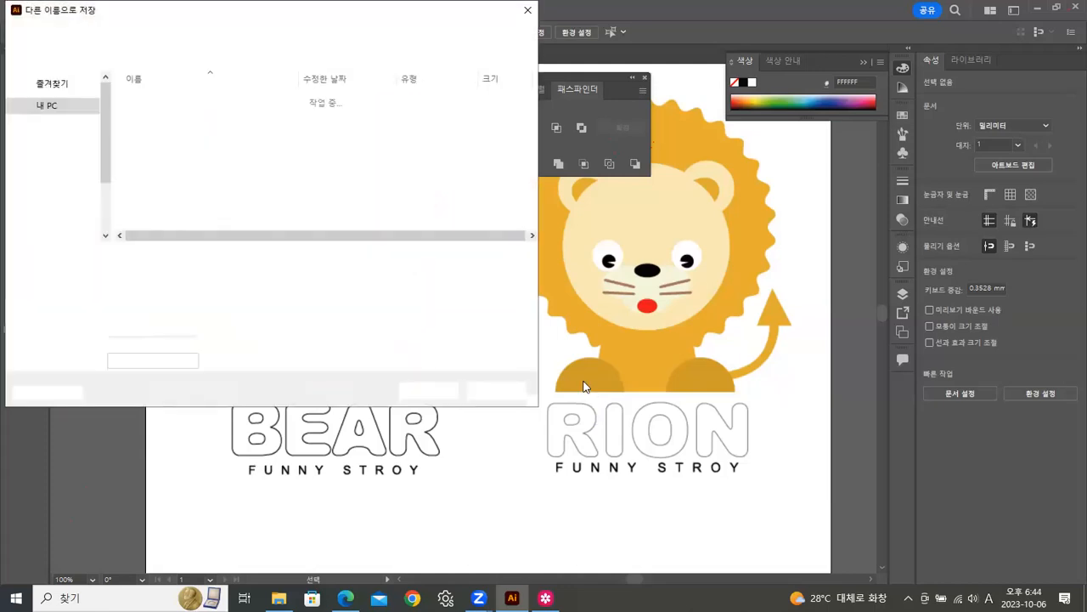
left_click(150, 142)
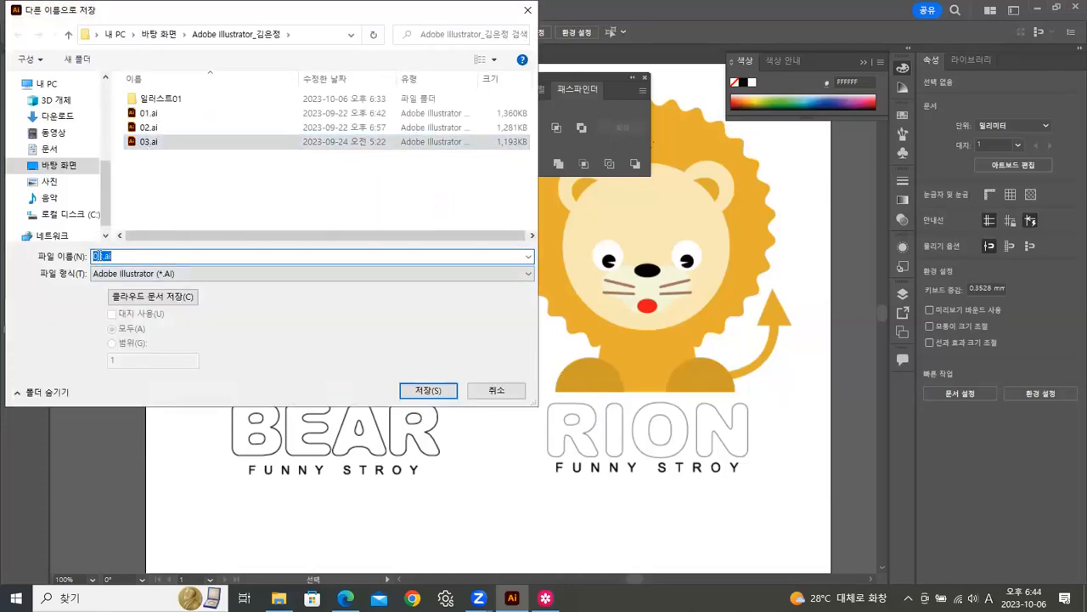
type("04")
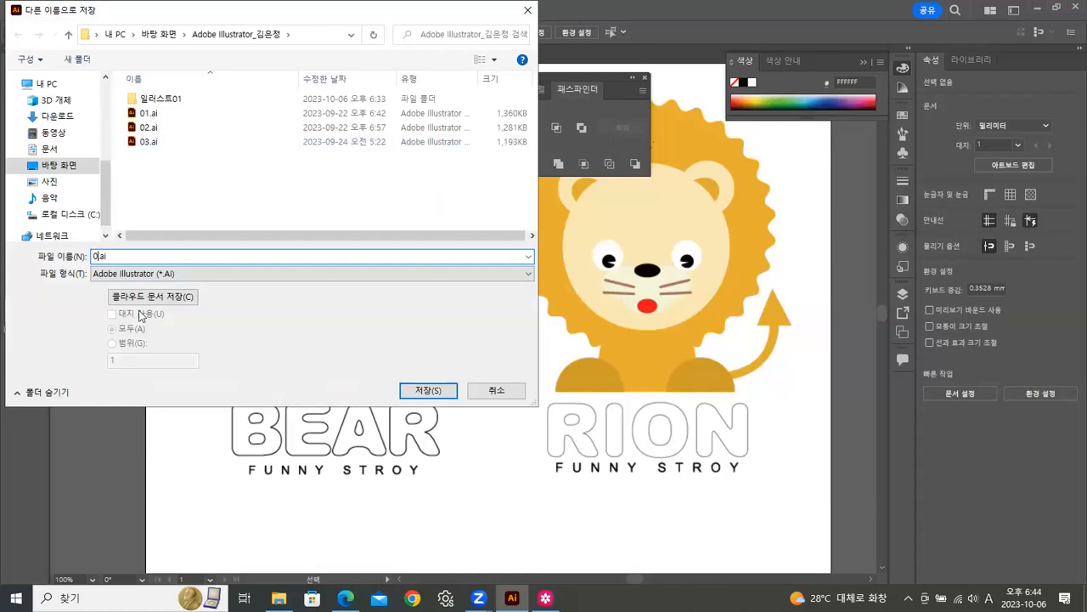
left_click(427, 392)
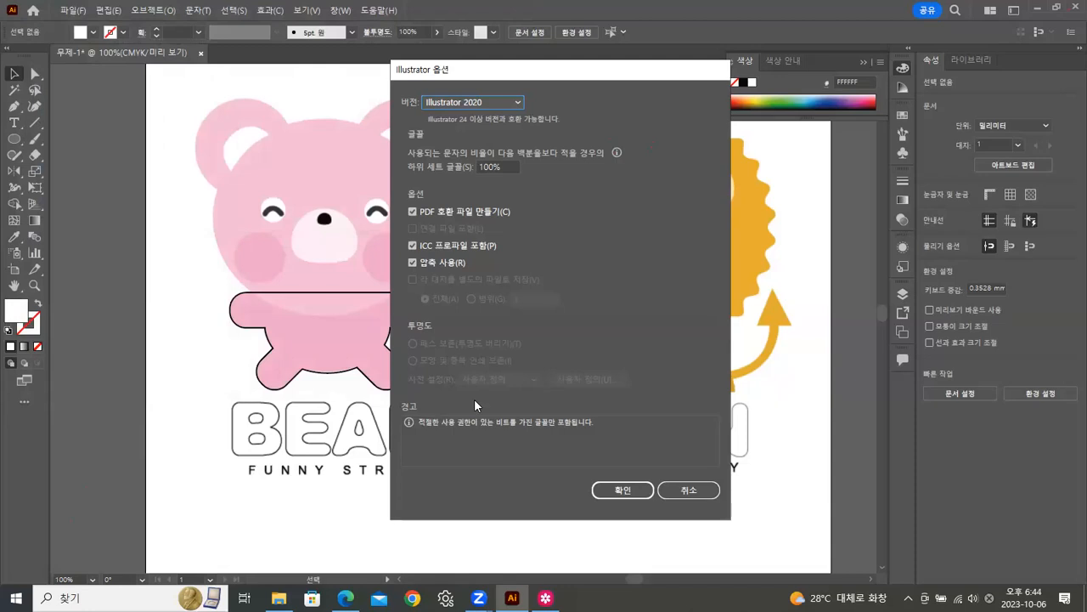
left_click(624, 487)
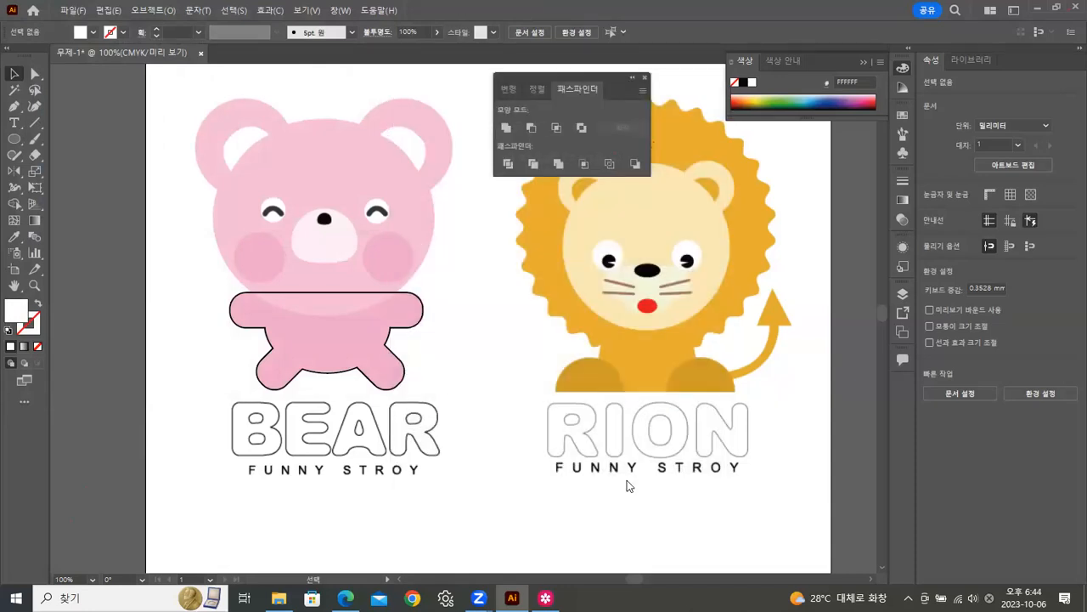
Step: Draw a circle about 66.9 mm in diameter centred near the bear's nose, with a white outline and no fill
left_click_drag(574, 76, 809, 127)
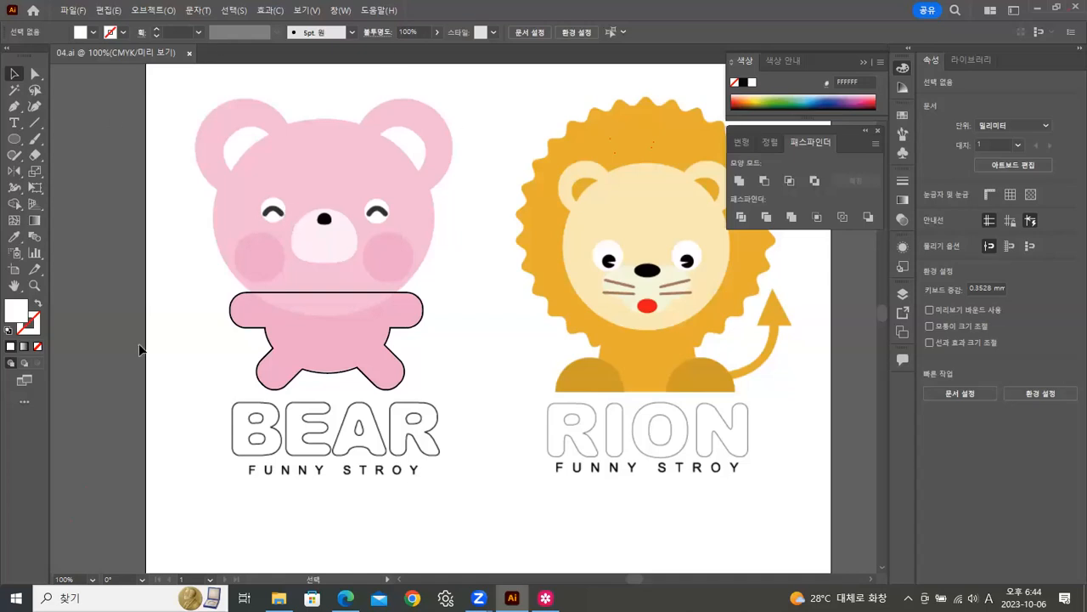
left_click(15, 138)
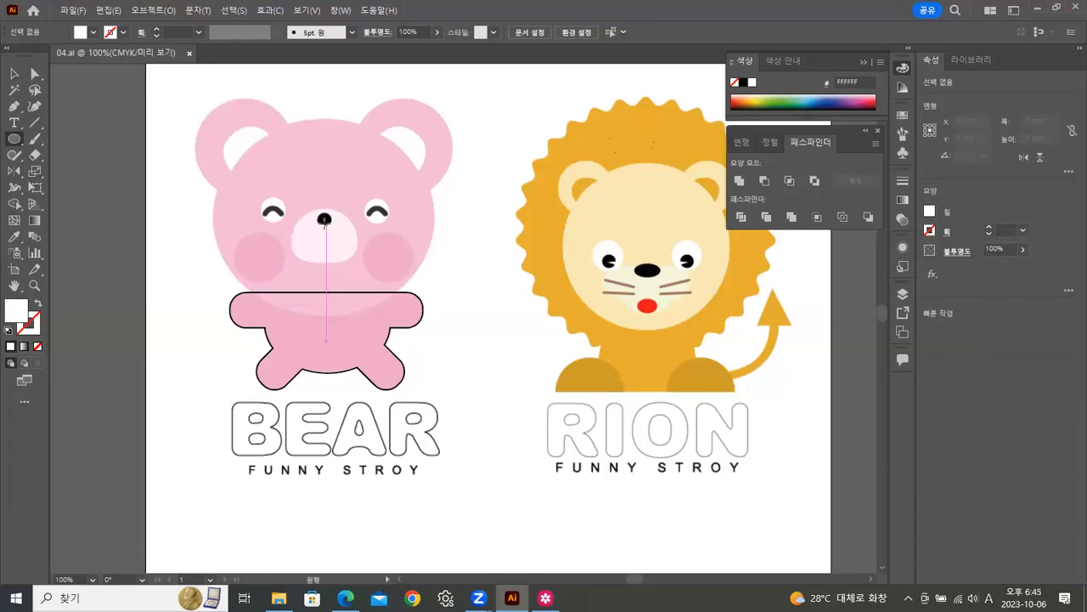
mouse_move(326, 222)
left_mouse_down()
mouse_move(427, 255)
mouse_move(436, 270)
left_mouse_up()
left_click(37, 304)
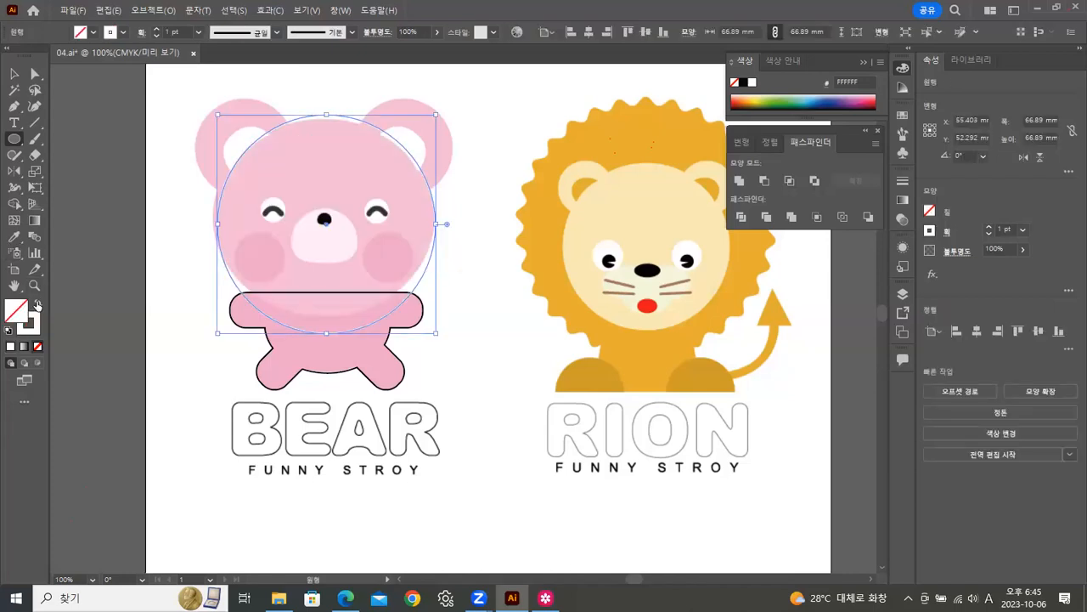
Step: Nudge the circle sideways onto the bear's head and flatten it from below and above to a height of about 60.2 mm
key("Left")
key("Left")
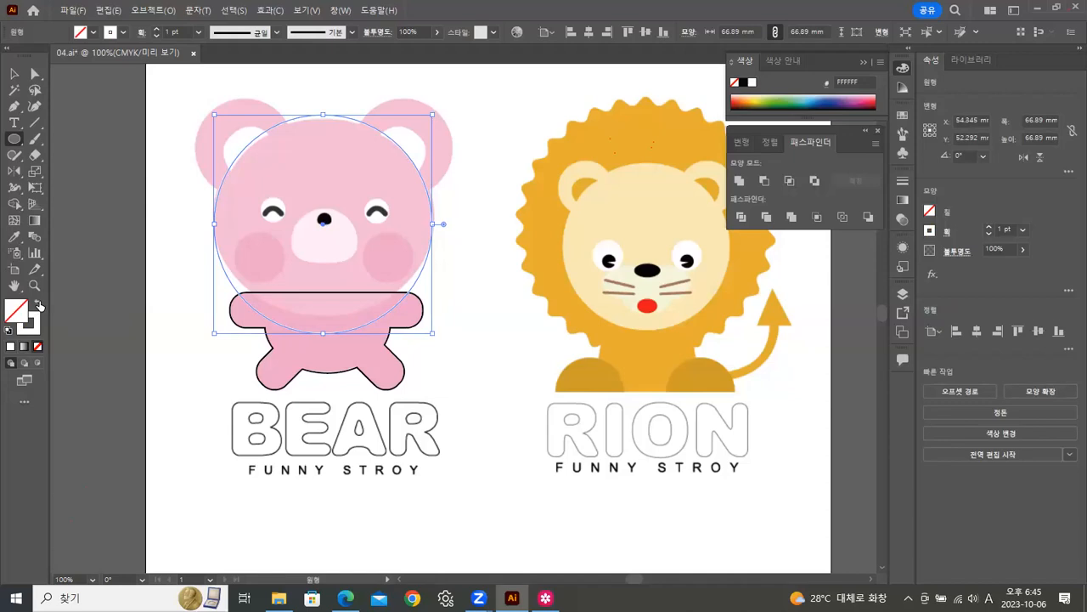
key("Right")
key("Right")
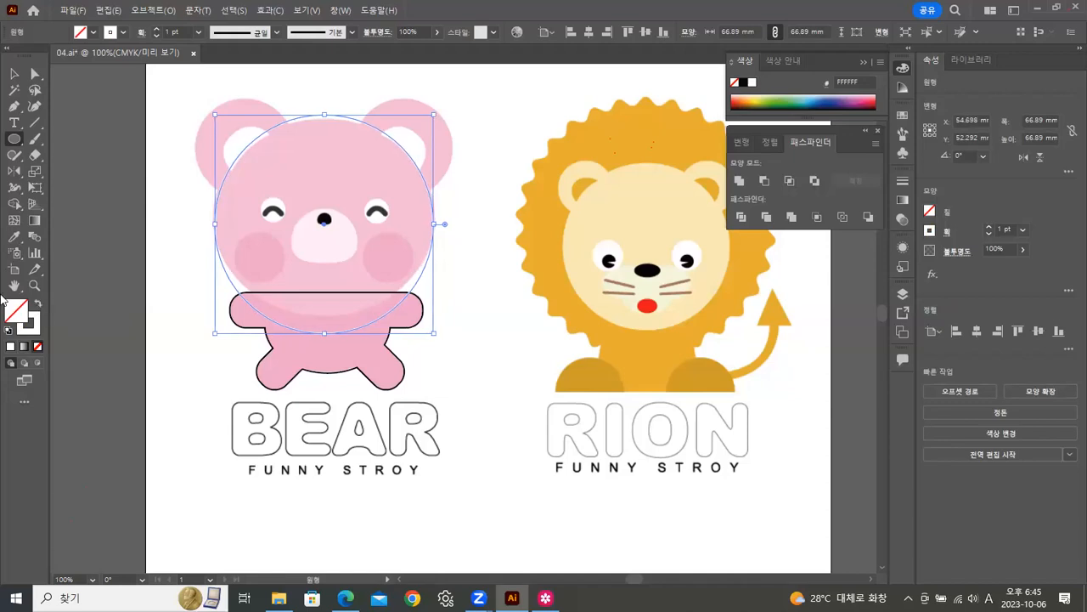
key("v")
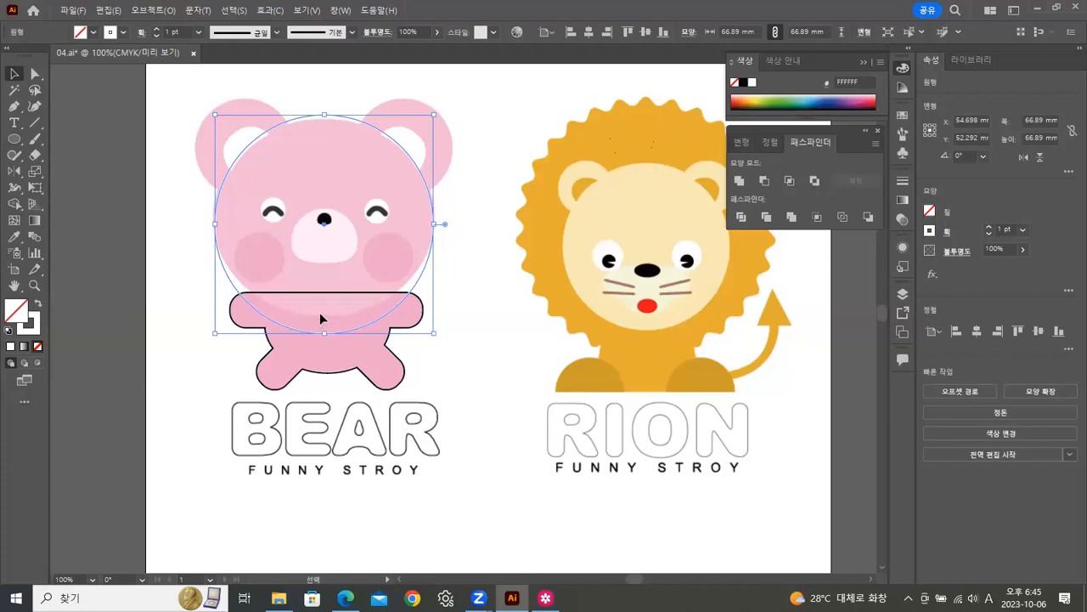
key("ctrl+shift+a")
left_click(320, 338)
left_click_drag(324, 332, 323, 319)
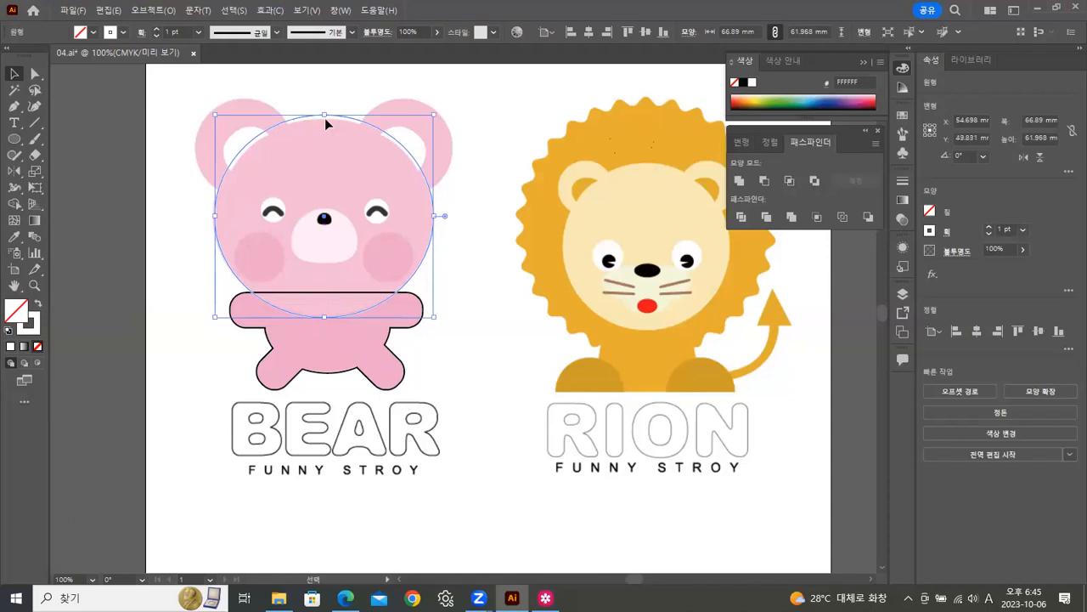
left_click_drag(324, 115, 323, 123)
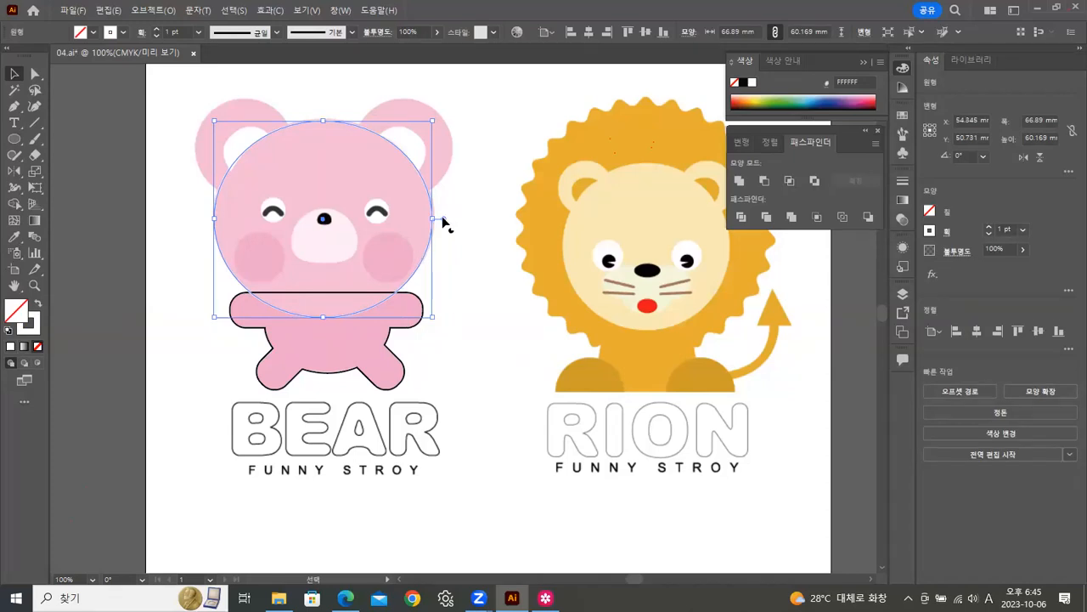
Step: Widen the head ellipse to about 68.3 mm and nudge it right and slightly up over the bear's head
left_click_drag(443, 219, 446, 216)
left_click_drag(214, 219, 210, 218)
key("Right")
key("Right")
key("Right")
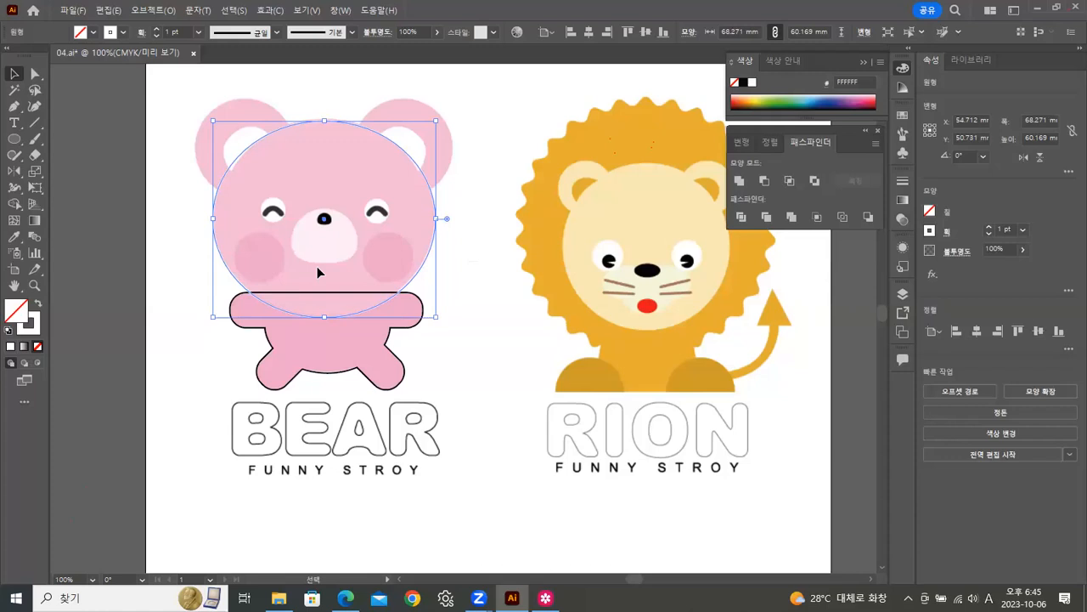
key("Up")
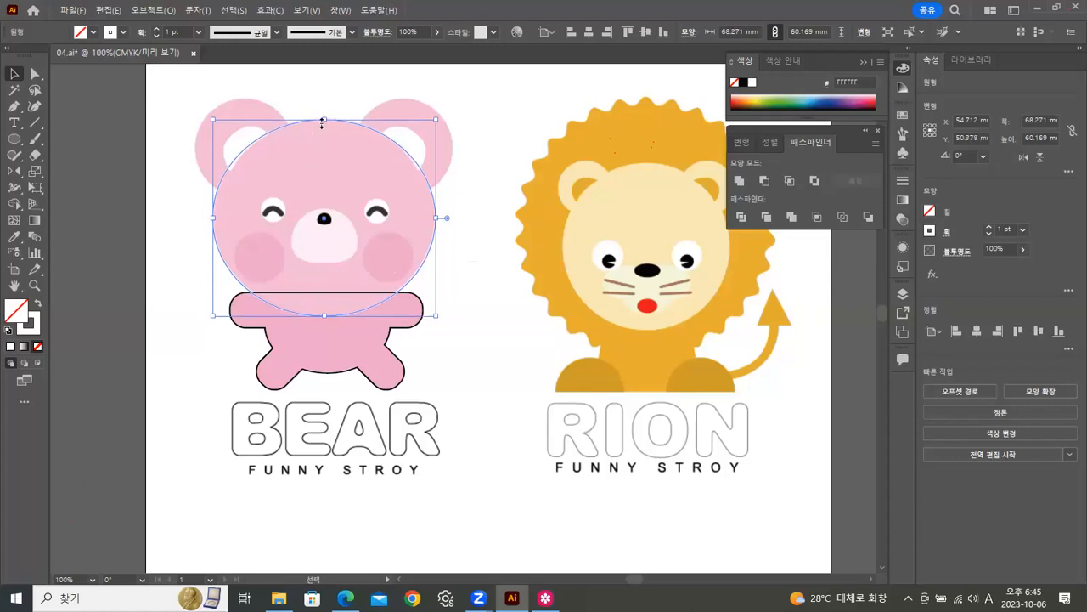
Step: Narrow the head ellipse to about 66.8 mm and nudge it sideways to centre it on the bear's head
left_click_drag(214, 217, 218, 213)
key("Left")
key("Left")
key("Left")
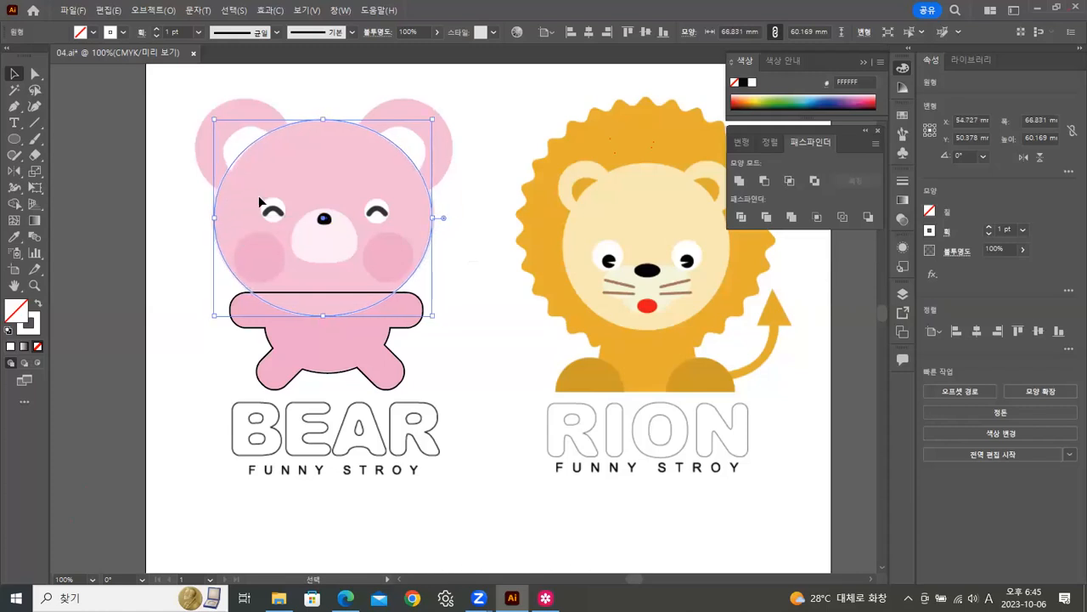
key("Right")
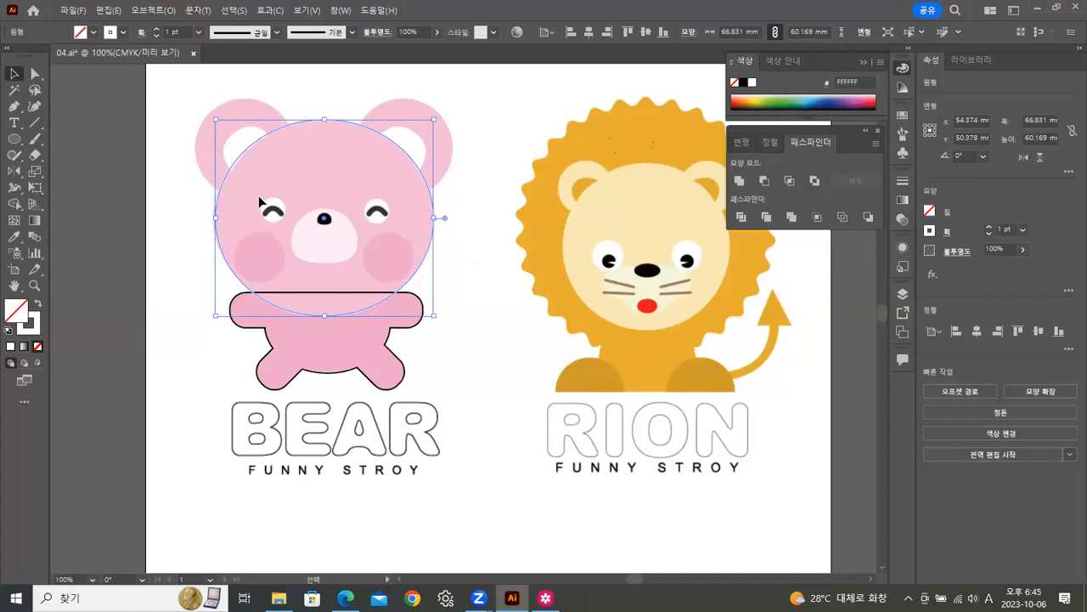
Step: Nudge the head ellipse slightly right and widen it to about 67.8 mm to match the bear's head outline
left_click_drag(218, 218, 217, 218)
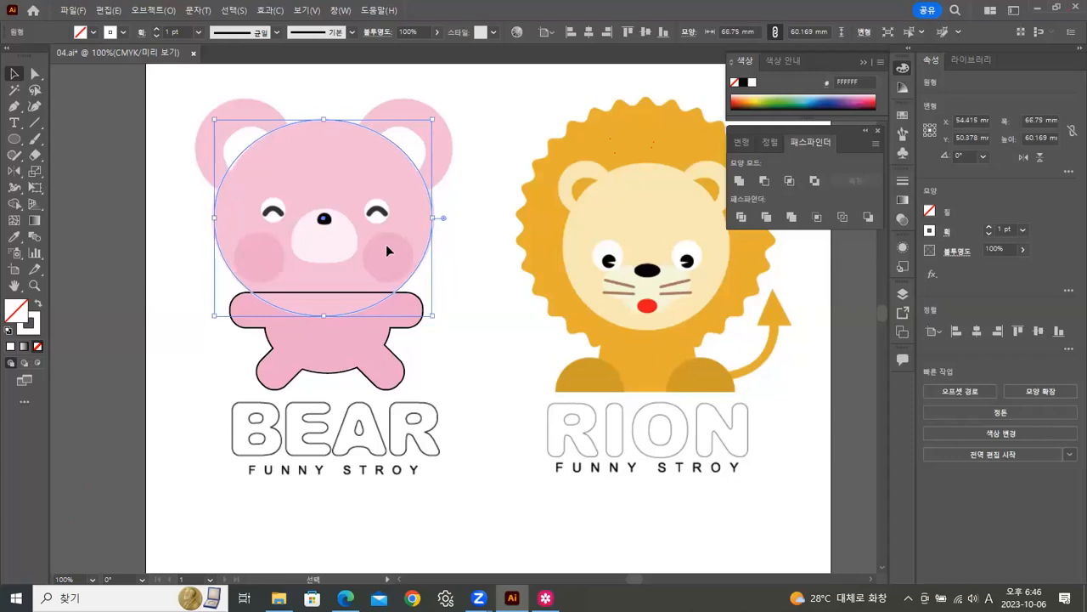
left_click(34, 286)
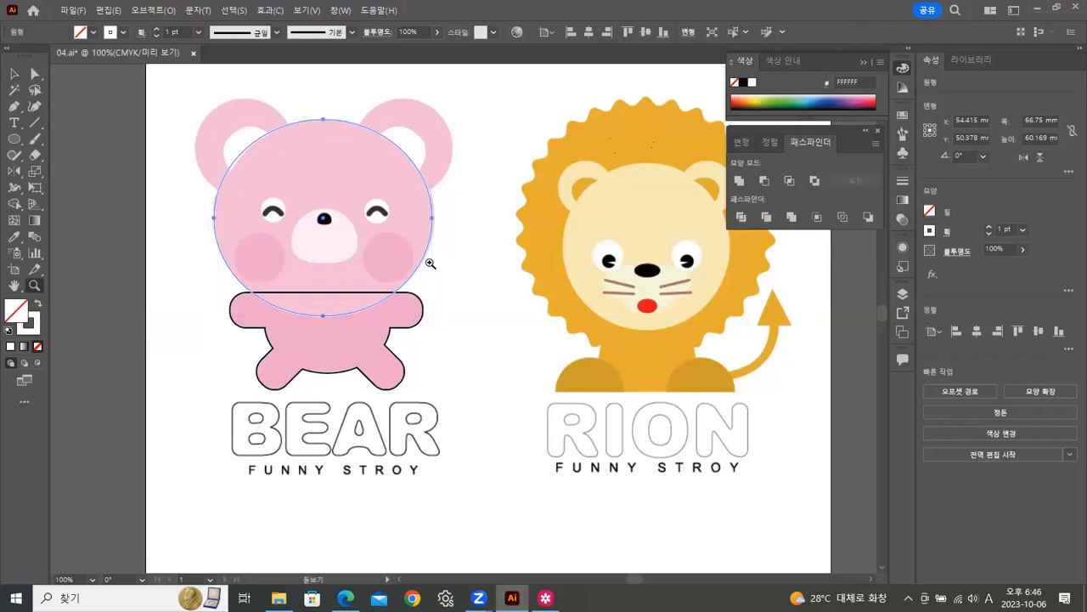
left_click(430, 264)
left_click(365, 277)
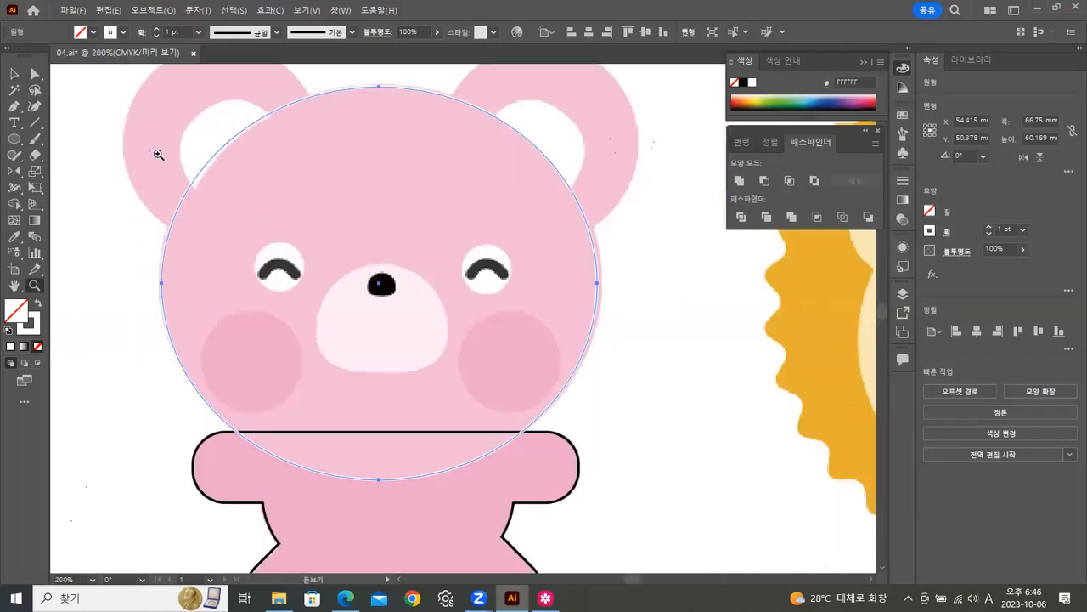
left_click(15, 75)
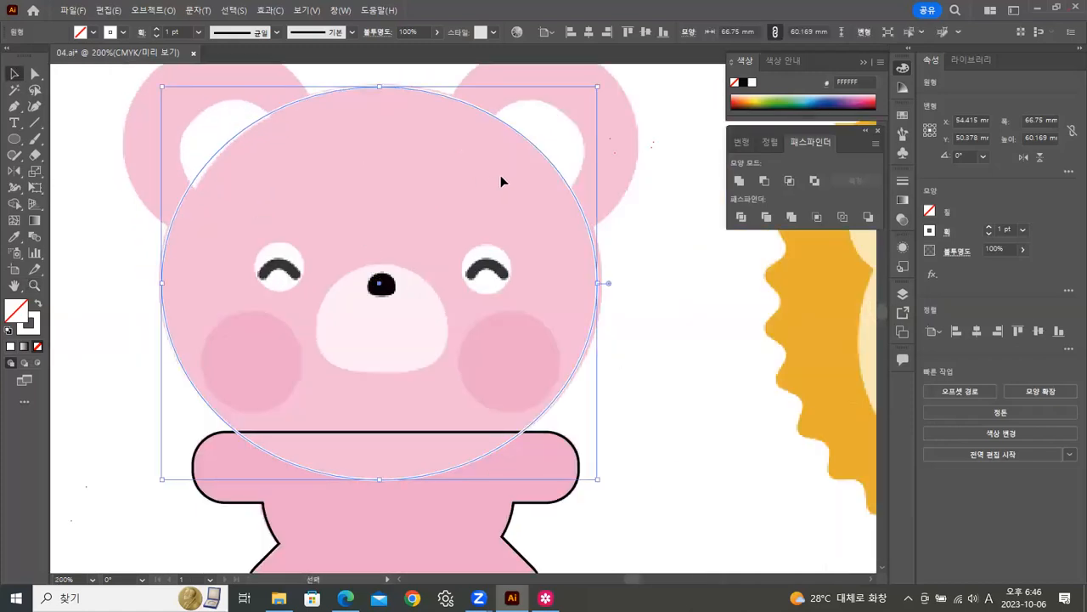
key("Right")
key("Right")
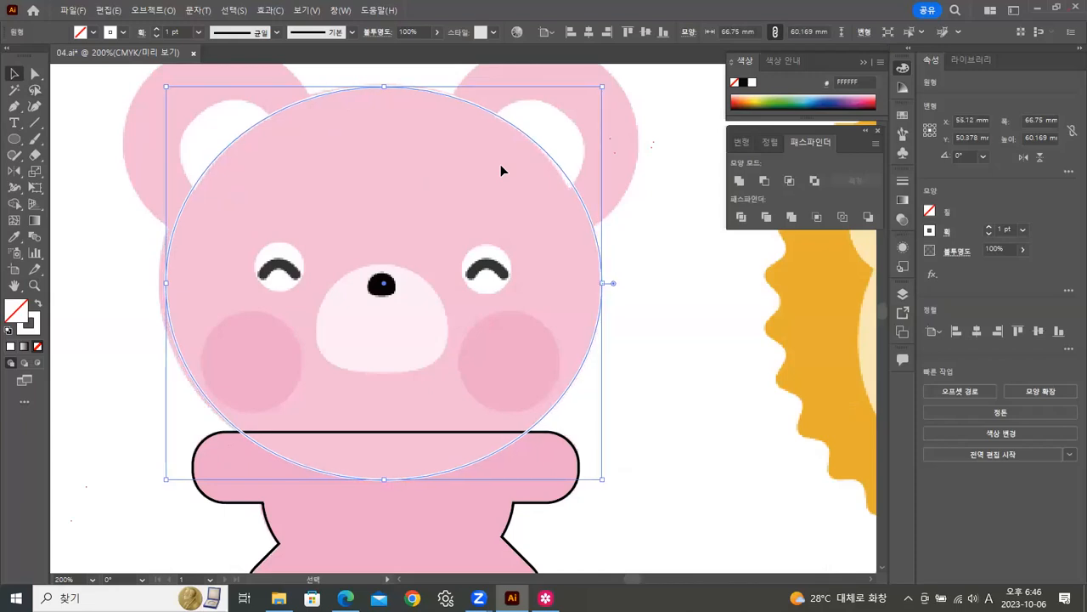
key("Left")
key("Left")
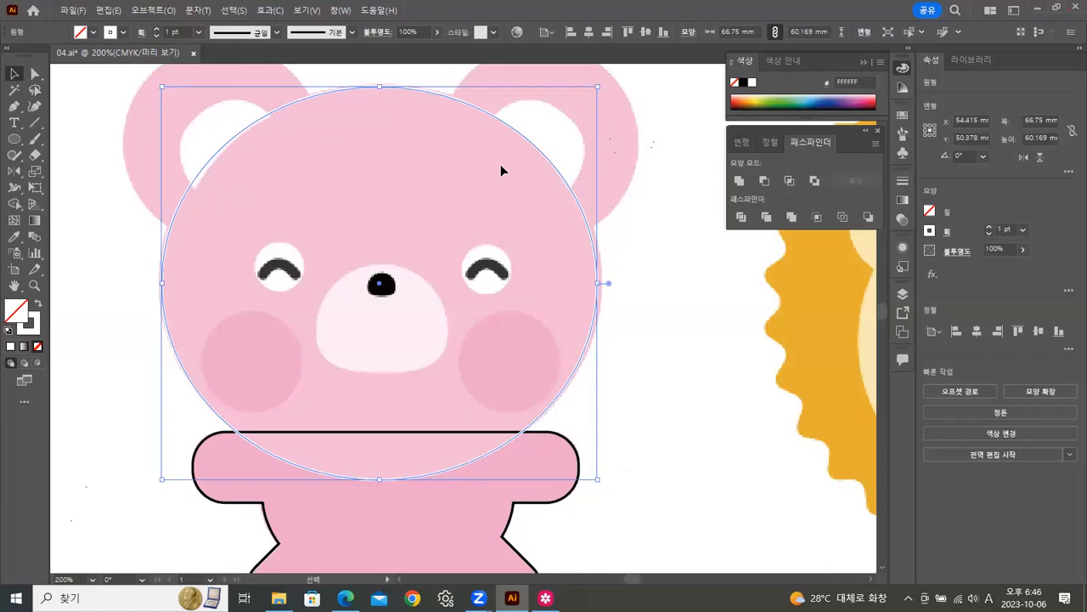
left_click_drag(379, 86, 373, 190)
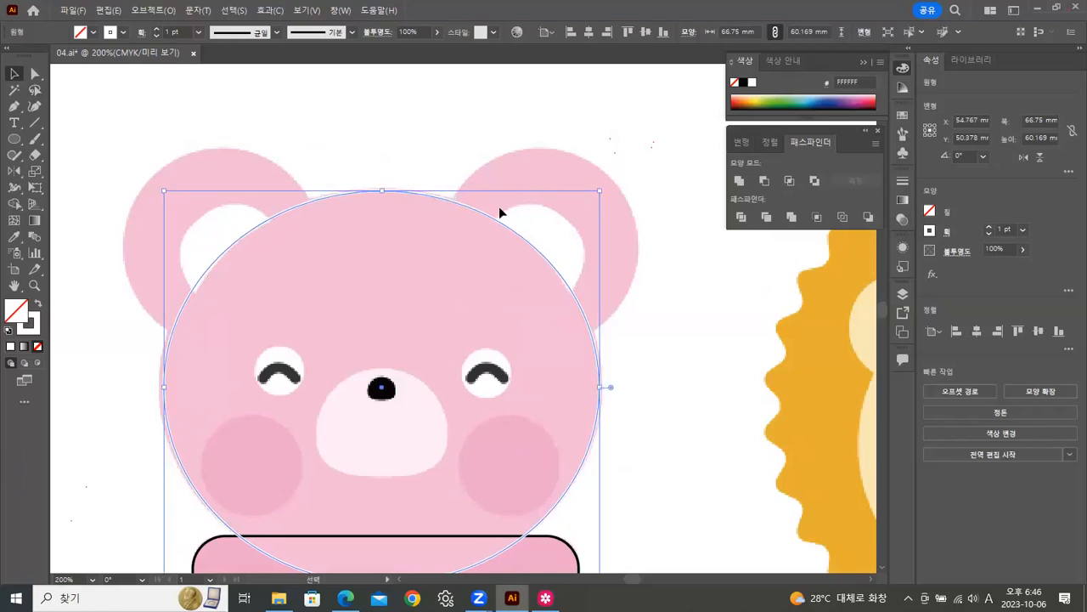
left_click_drag(164, 387, 159, 387)
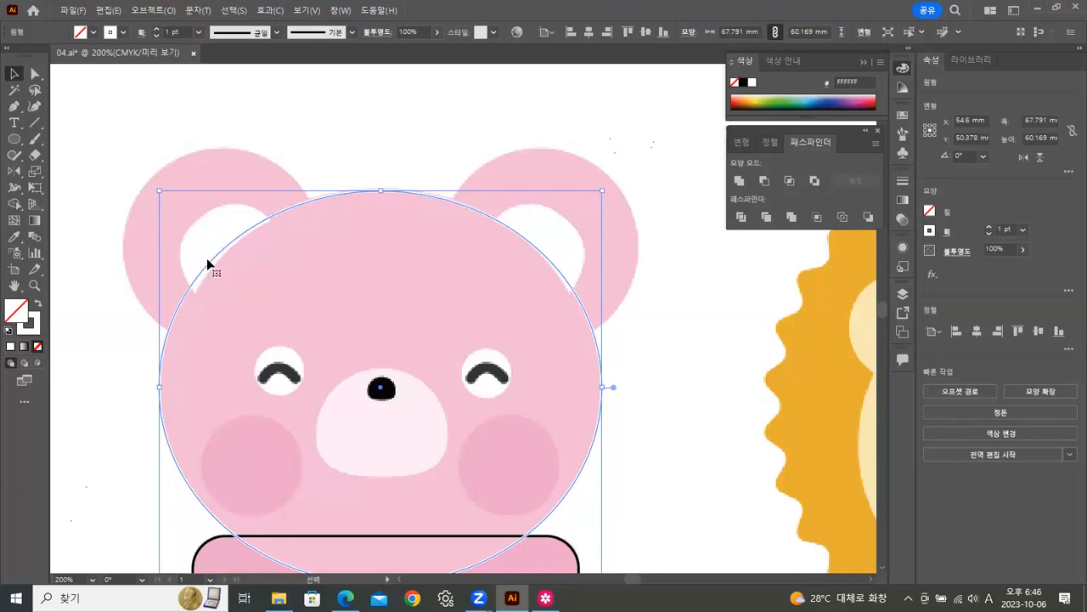
left_click(369, 252)
key("space")
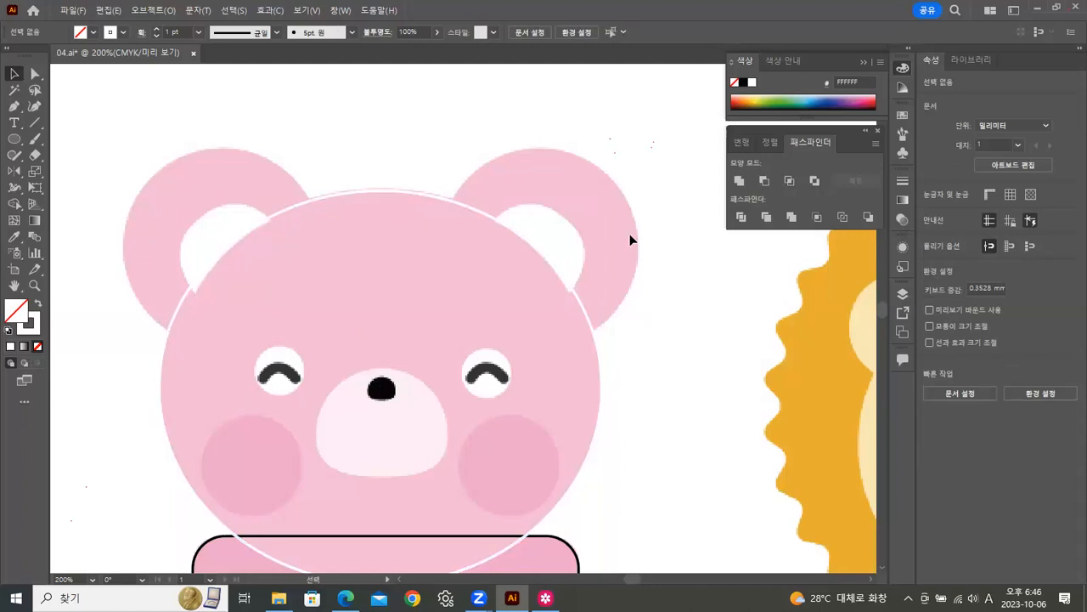
left_click_drag(453, 447, 444, 371)
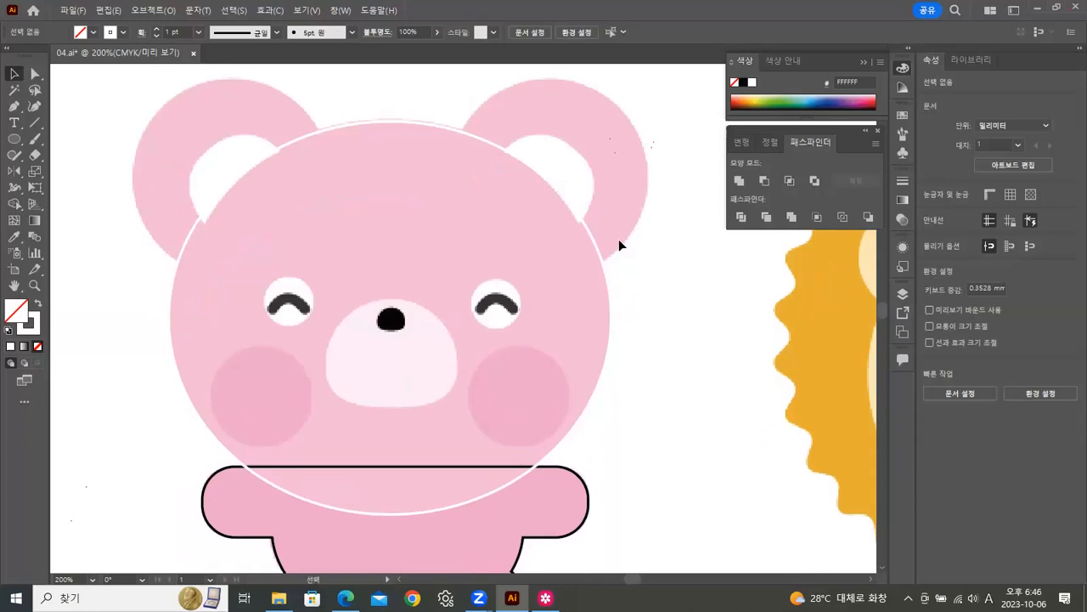
left_click(231, 352)
left_click_drag(230, 351, 490, 351)
key("l")
left_click_drag(177, 178, 542, 337)
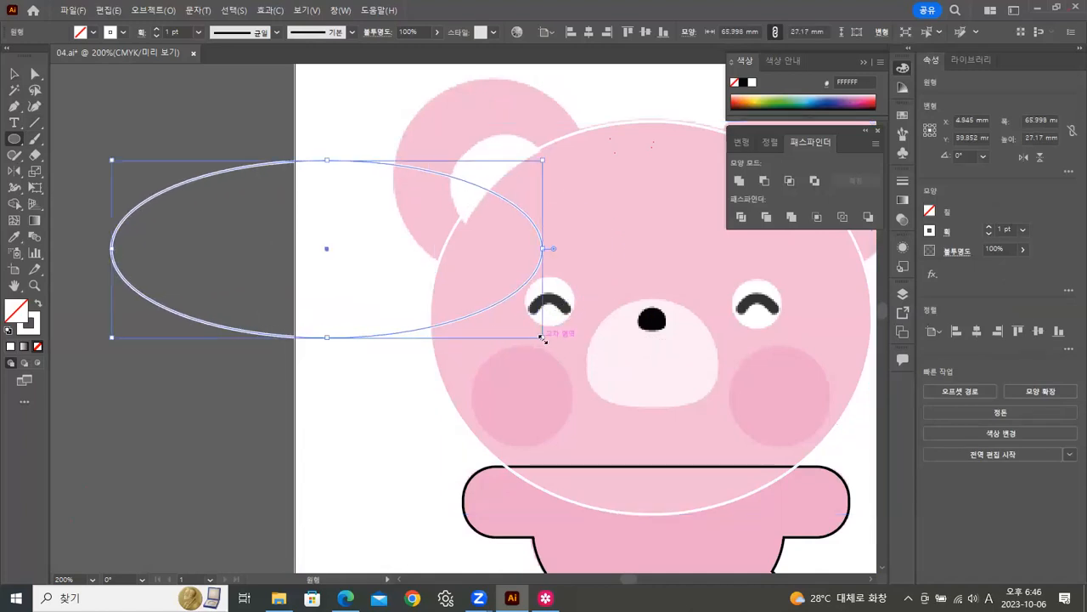
key("ctrl+z")
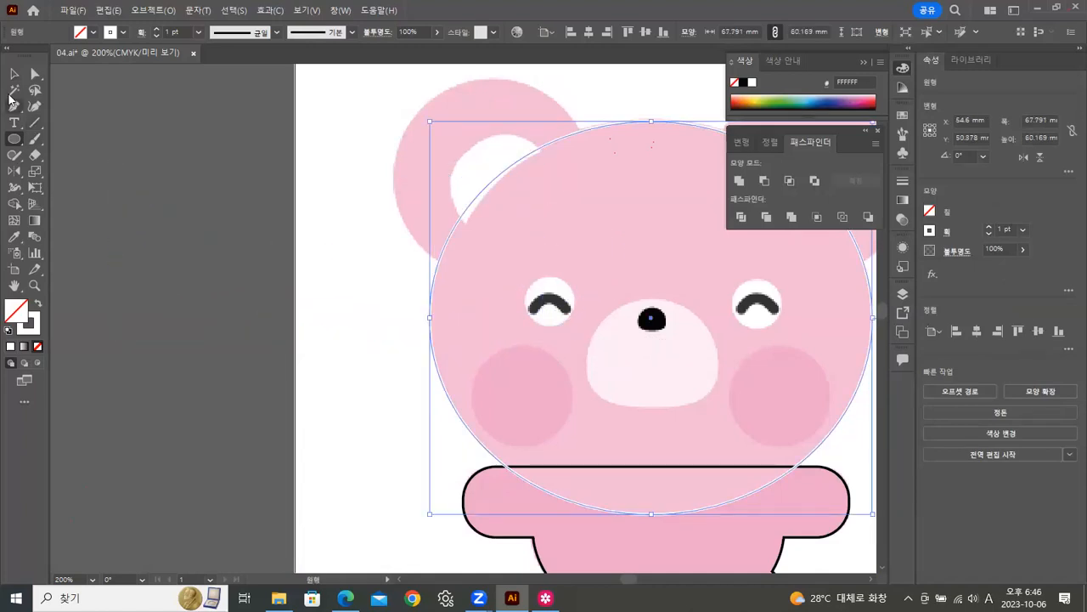
Step: Draw a circle about 15.4 mm in diameter on the bear's left-hand cheek and copy it straight across onto the right-hand cheek
key("v")
key("ctrl+shift+a")
left_click_drag(579, 293, 380, 267)
left_click(15, 138)
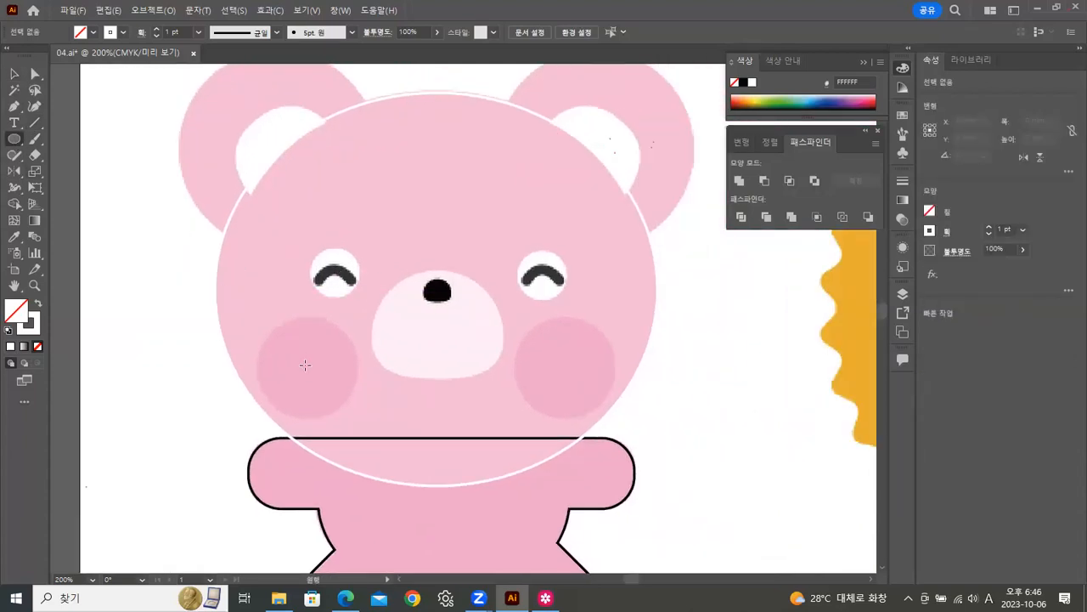
left_click_drag(305, 365, 355, 399)
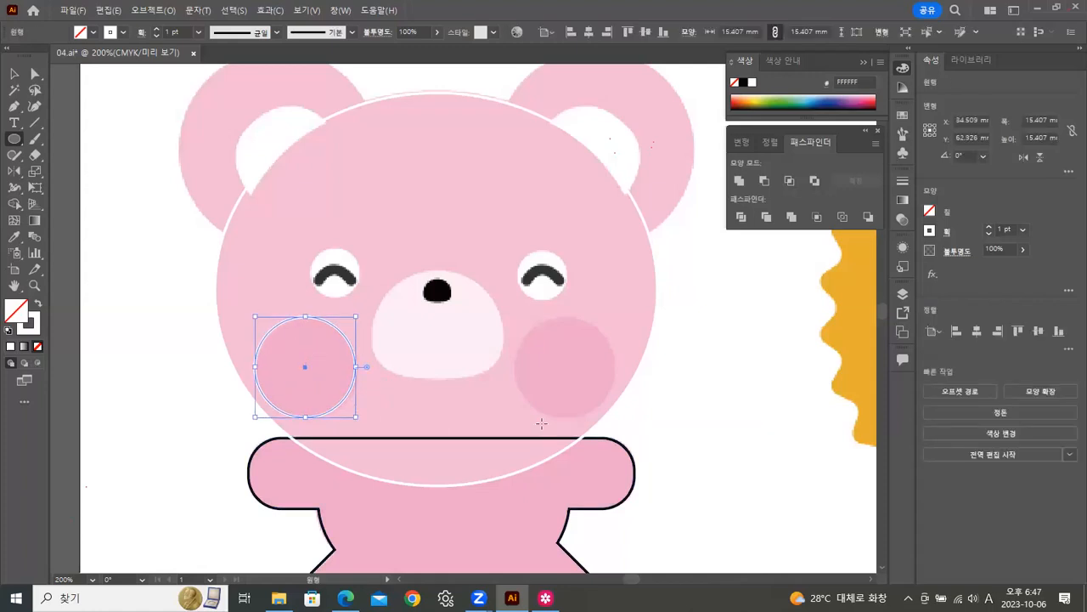
left_click(12, 75)
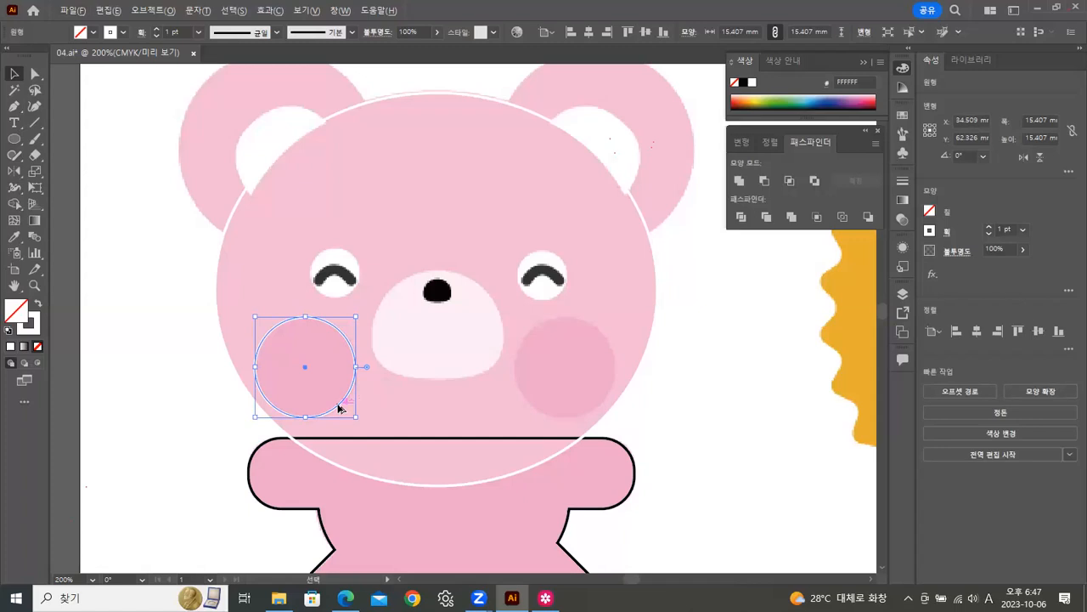
left_click_drag(338, 407, 599, 408)
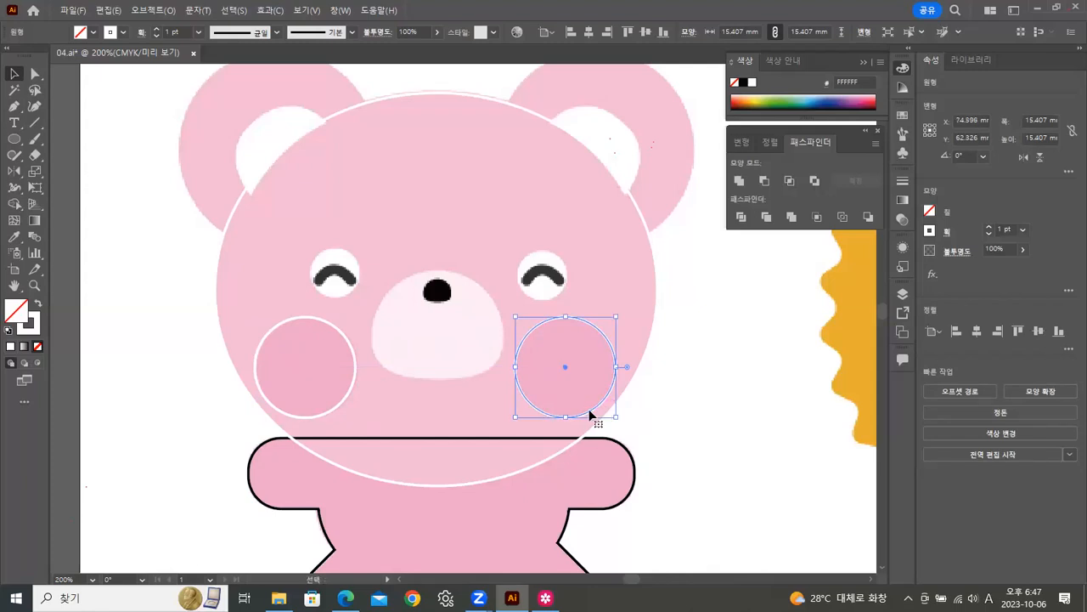
Step: Copy the cheek circle onto the bear's muzzle, enlarge it to about 20.8 mm in diameter and nudge it left and slightly up
left_click_drag(592, 415, 463, 371)
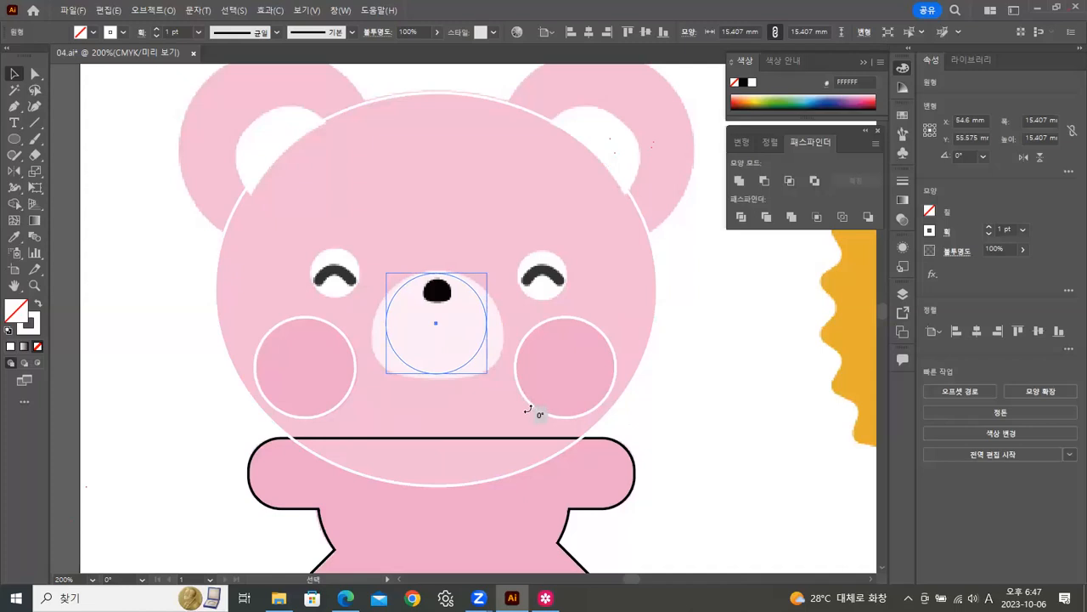
left_click_drag(489, 374, 530, 407)
key("Left")
key("Left")
key("Left")
key("Left")
key("Left")
key("Left")
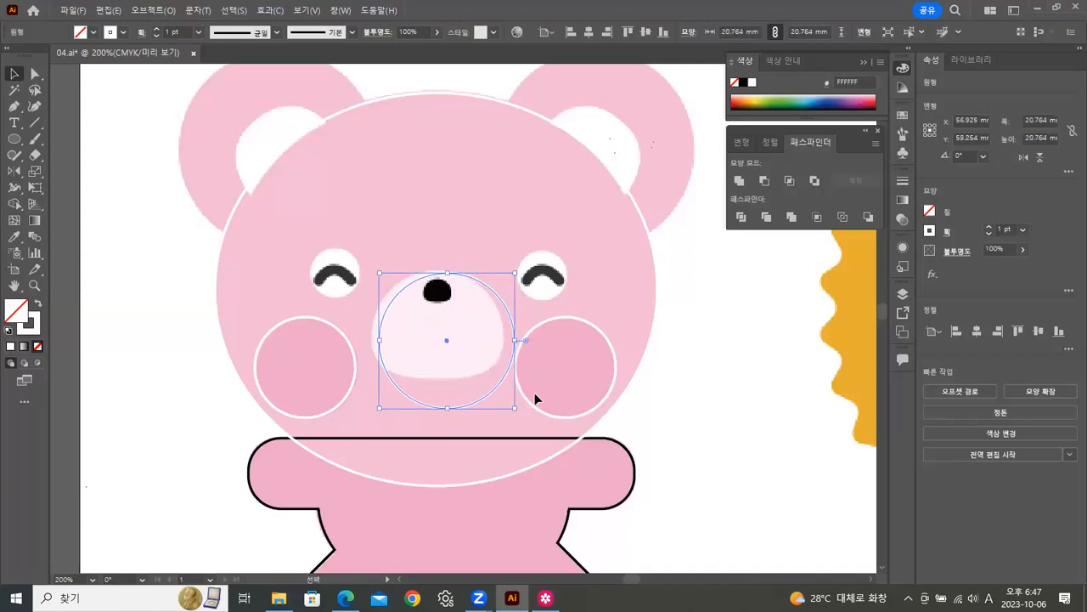
key("Left")
key("Up")
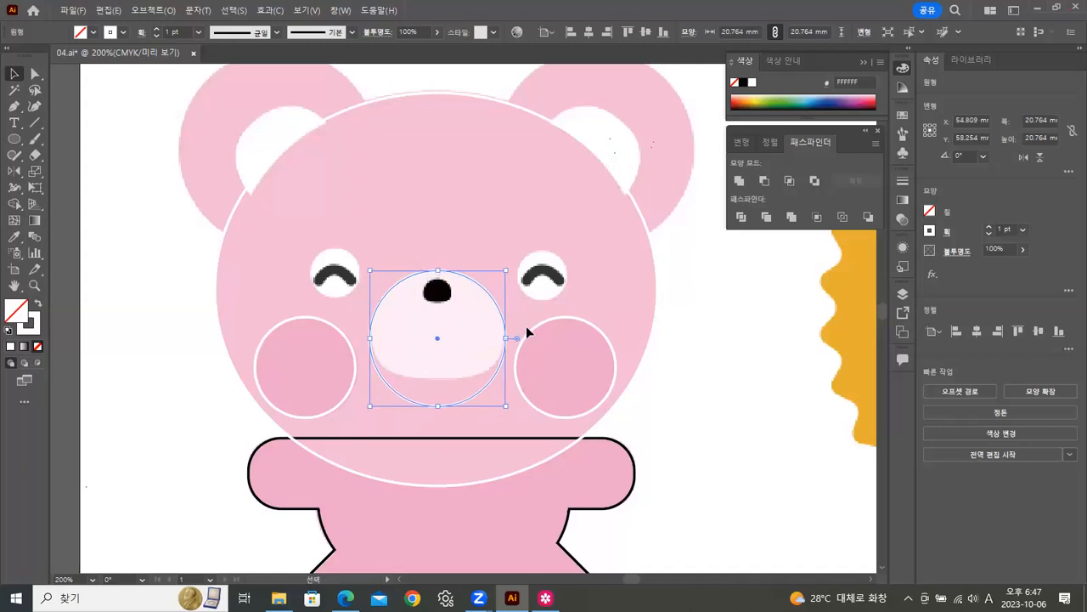
left_click(675, 252)
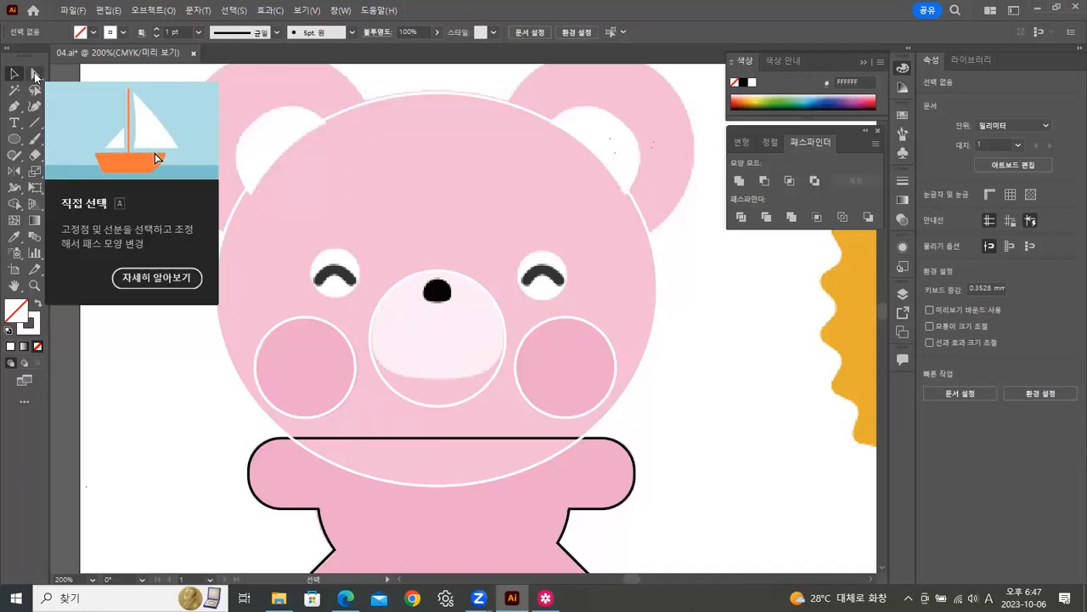
Step: Raise the muzzle circle's bottom anchor point to the muzzle's lower edge, flattening the shape to about 16.6 mm high
key("a")
left_click(436, 406)
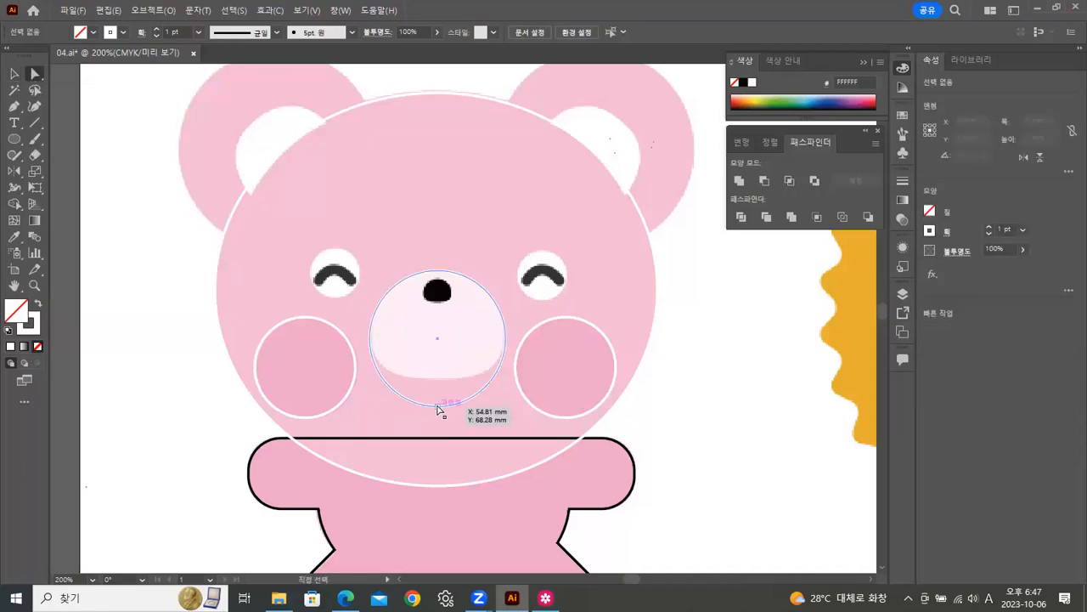
left_click_drag(437, 406, 436, 377)
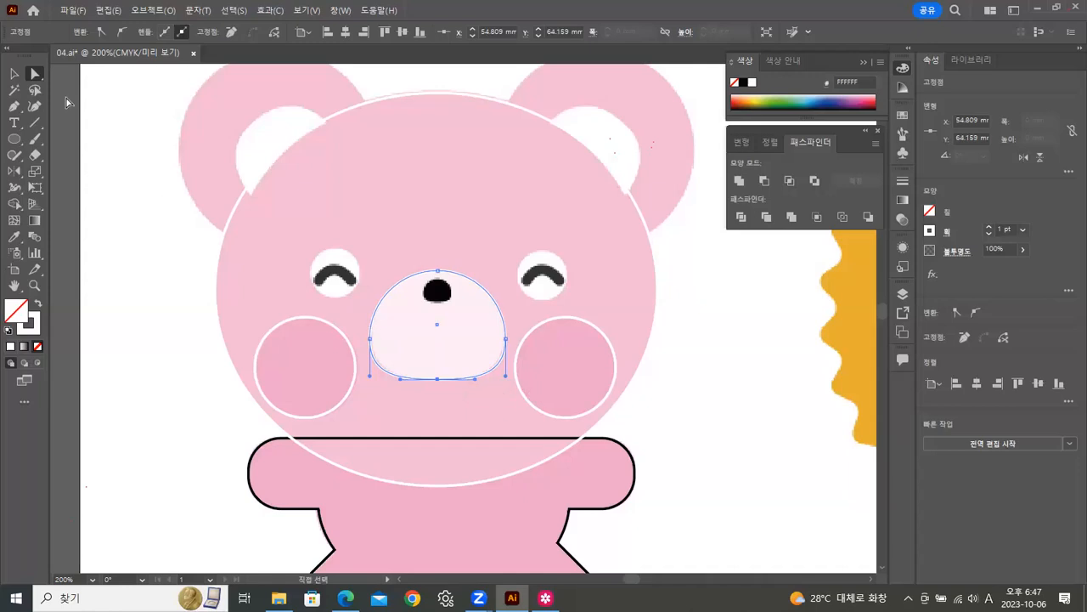
left_click(15, 75)
left_click(753, 349)
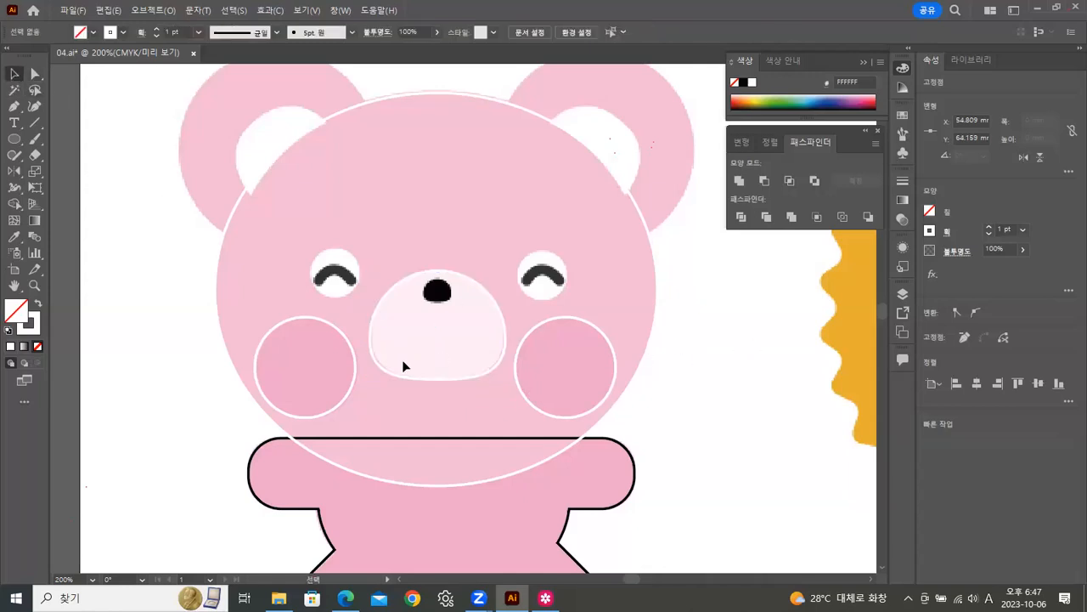
Step: Duplicate the muzzle outline and scale the copy down to about 4.2 × 3.4 mm for the nose
left_click(431, 381)
key("ctrl+c")
key("ctrl+v")
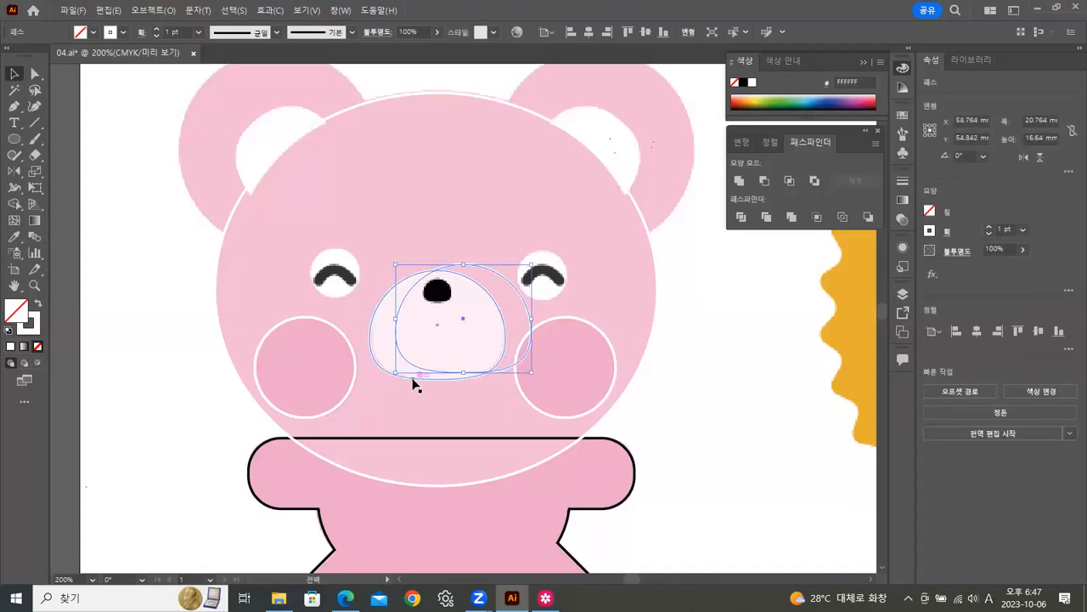
left_click_drag(533, 373, 501, 328)
left_click_drag(506, 329, 491, 330)
Step: Nudge the small nose outline into place over the bear's black nose
key("Left")
key("Left")
key("Left")
key("Left")
key("Left")
key("Left")
key("Left")
key("Left")
key("Left")
key("Left")
key("Left")
key("Left")
key("Up")
key("Up")
key("Up")
key("Up")
key("Up")
key("Up")
key("Up")
key("Up")
key("Up")
key("Up")
key("Up")
key("Up")
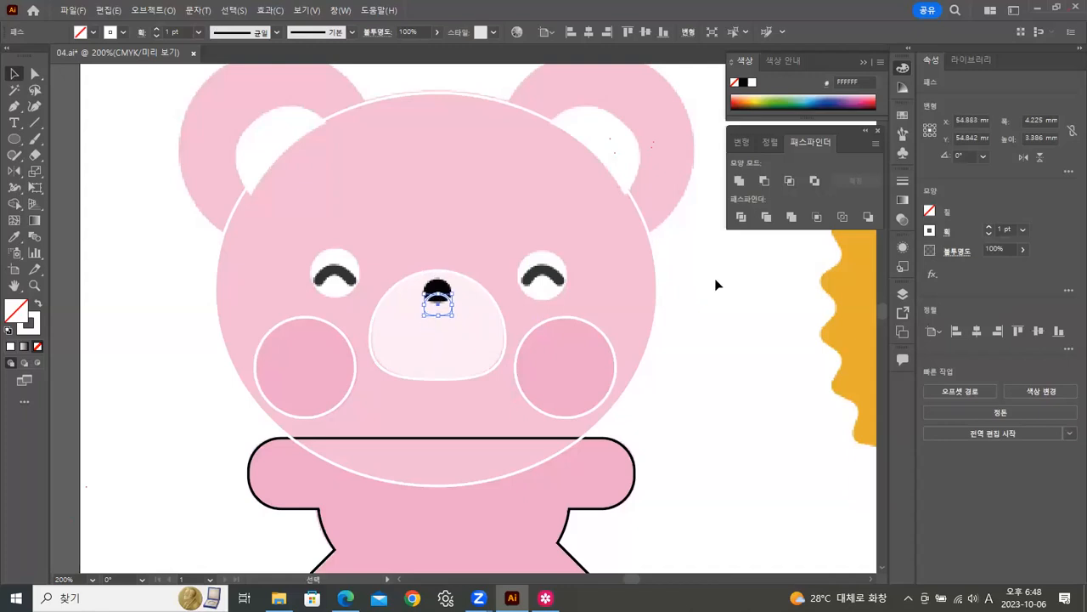
key("Right")
left_click(768, 327)
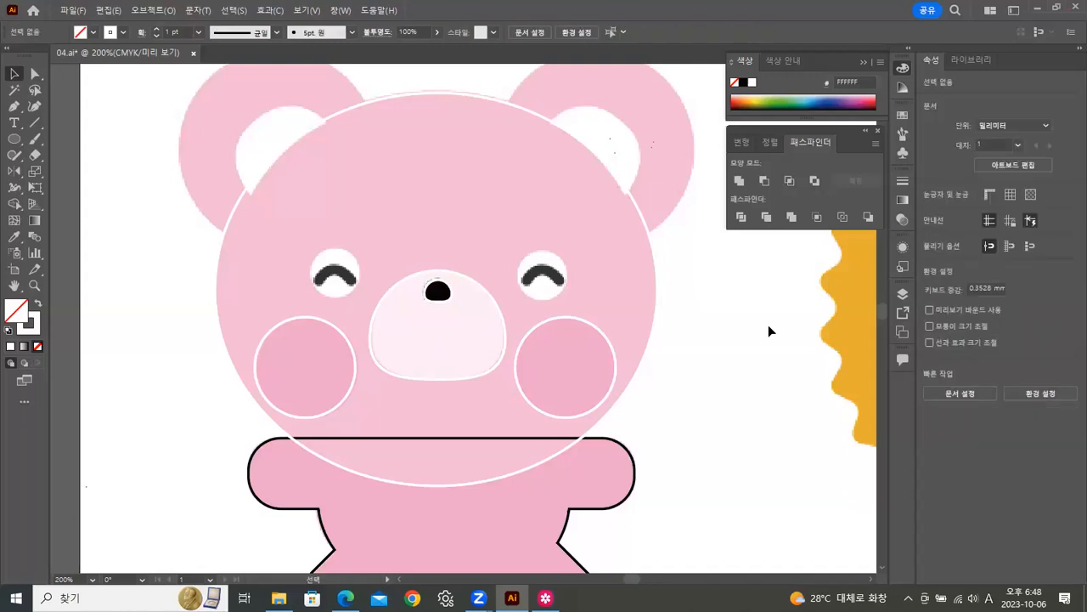
left_click(435, 301)
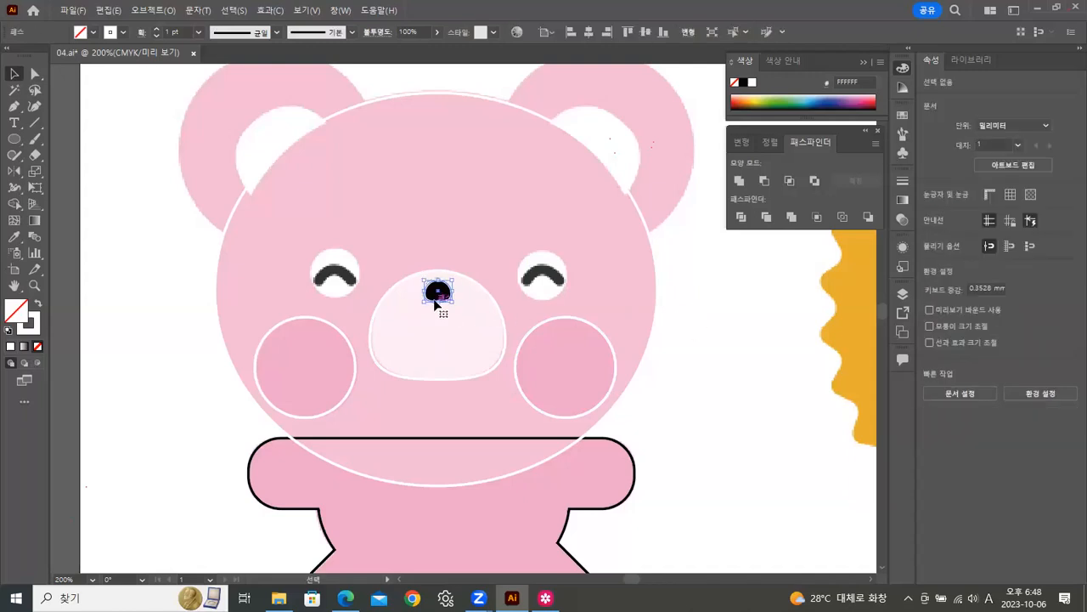
left_click(767, 294)
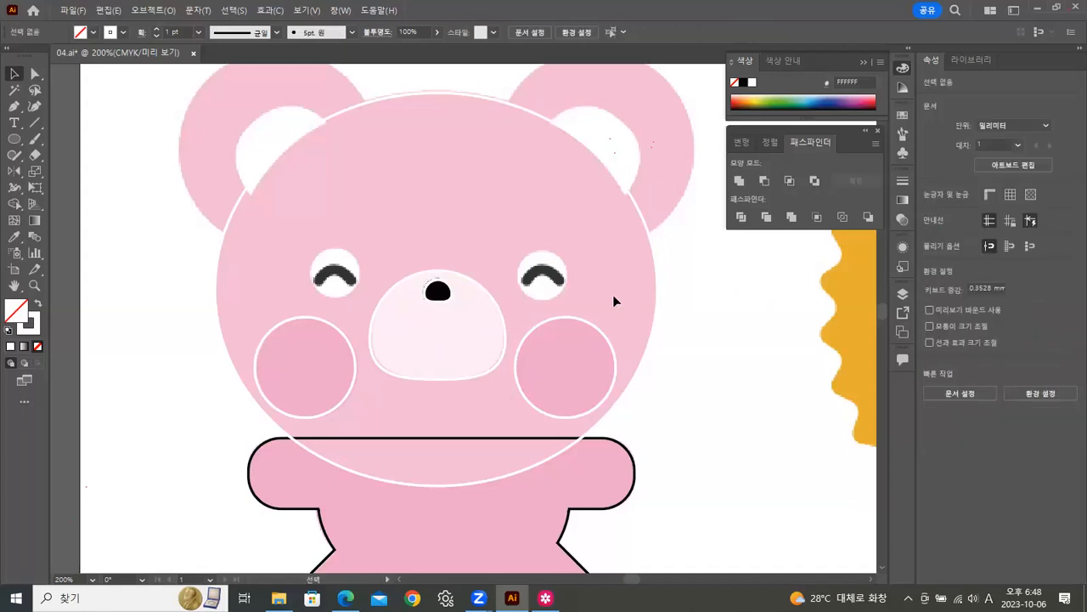
Step: Copy the right-hand cheek circle onto the eye above it, resize the copy to about 8 mm and nudge it into place
left_click(563, 319)
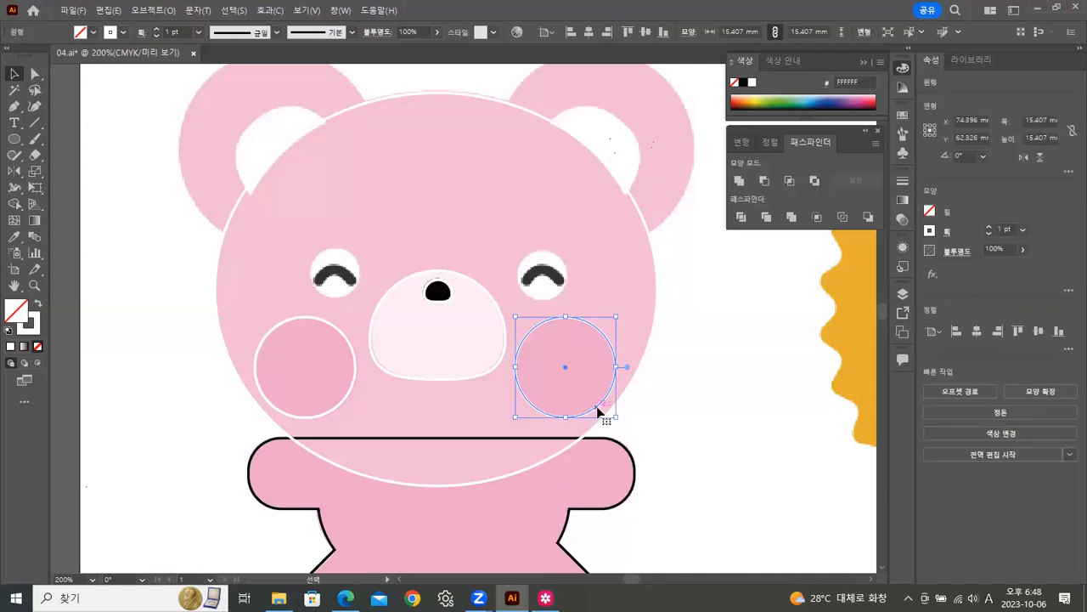
left_click_drag(597, 408, 578, 297)
key("Down")
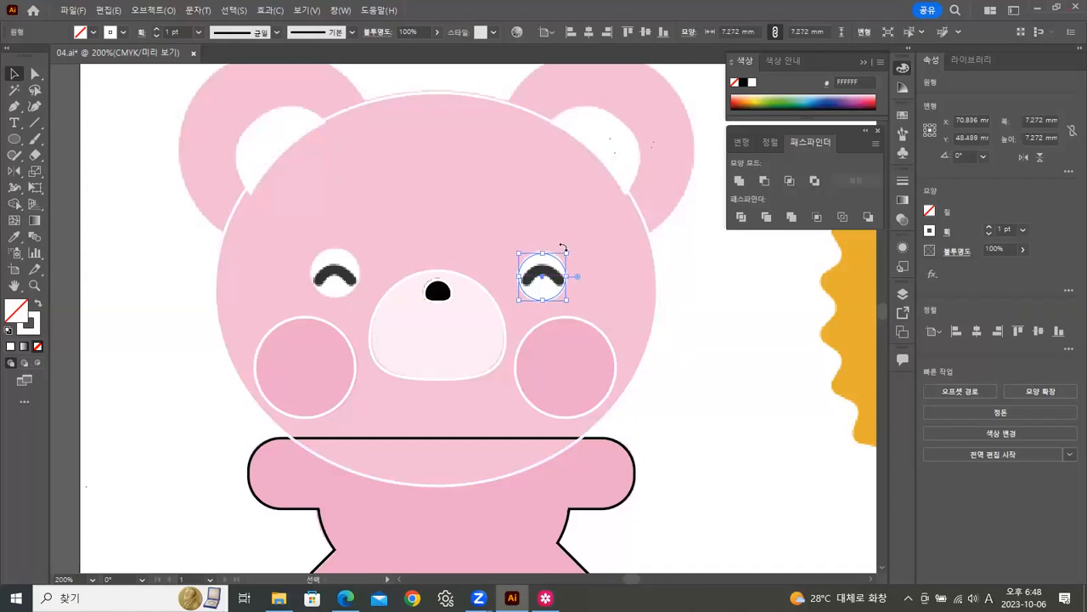
mouse_move(566, 252)
left_mouse_down()
mouse_move(577, 242)
mouse_move(570, 247)
left_mouse_up()
key("Left")
key("Down")
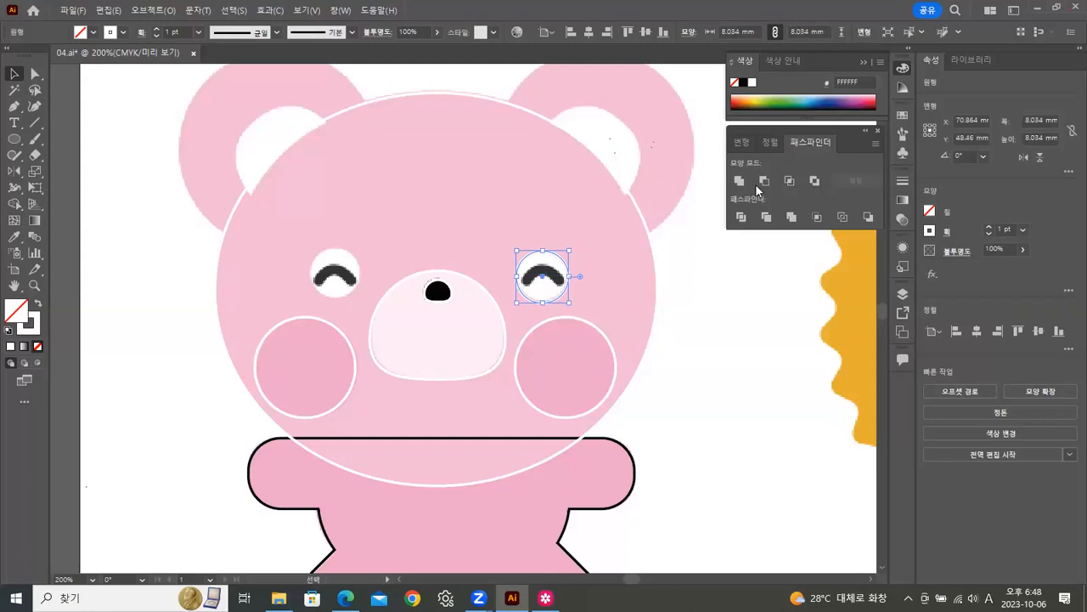
Step: Shrink the right-hand eye circle to about 7.9 mm in diameter to match the white of the eye
left_click(34, 285)
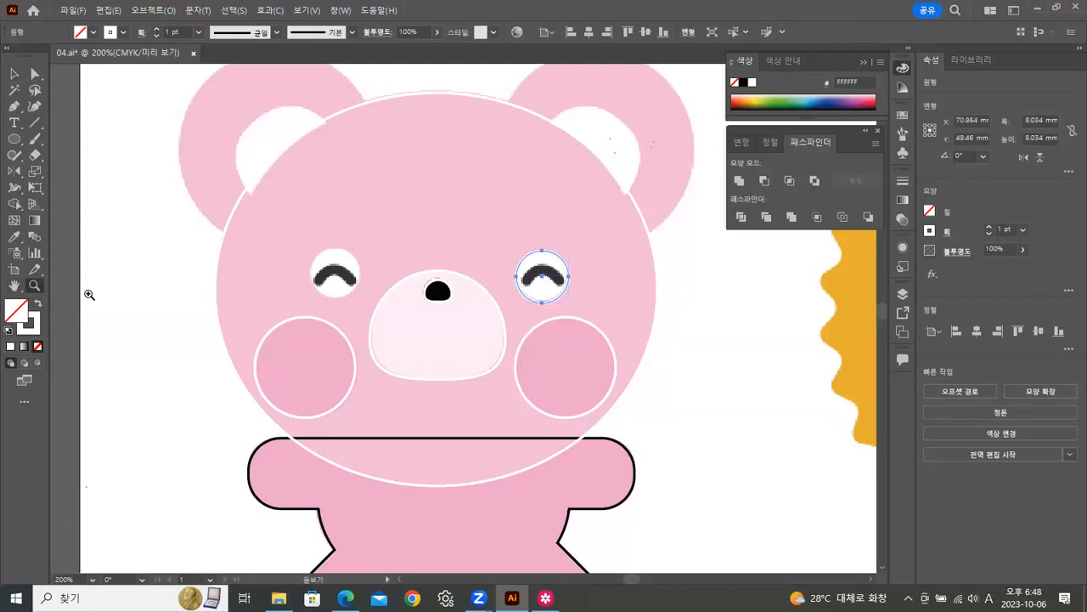
left_click(557, 302)
left_click(467, 274)
left_click(467, 274)
key("space")
left_click_drag(556, 413, 520, 277)
left_click(14, 74)
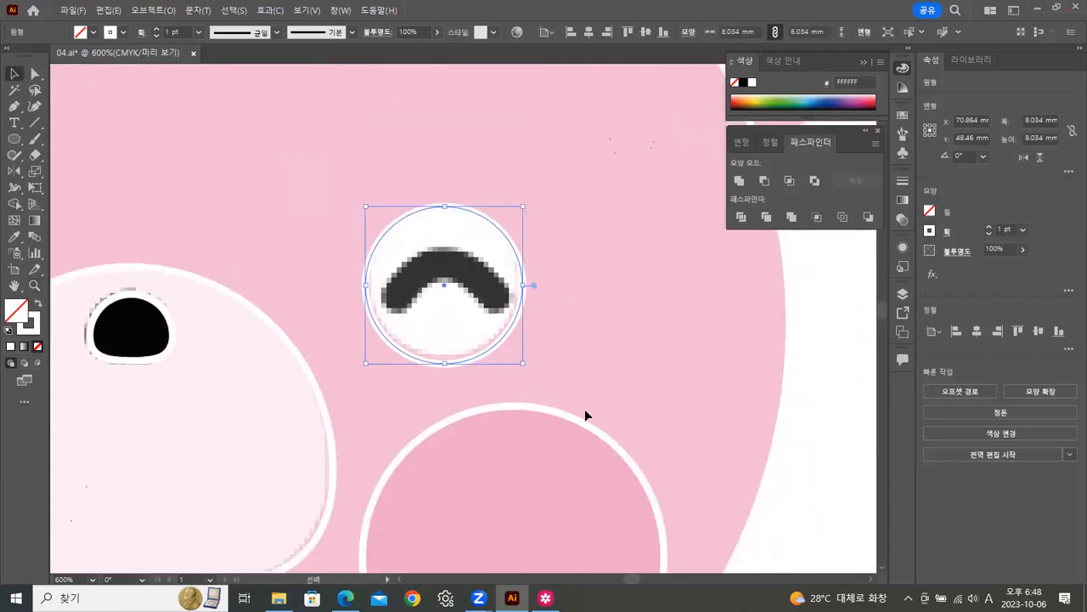
mouse_move(523, 362)
left_mouse_down()
mouse_move(517, 354)
mouse_move(525, 363)
left_mouse_up()
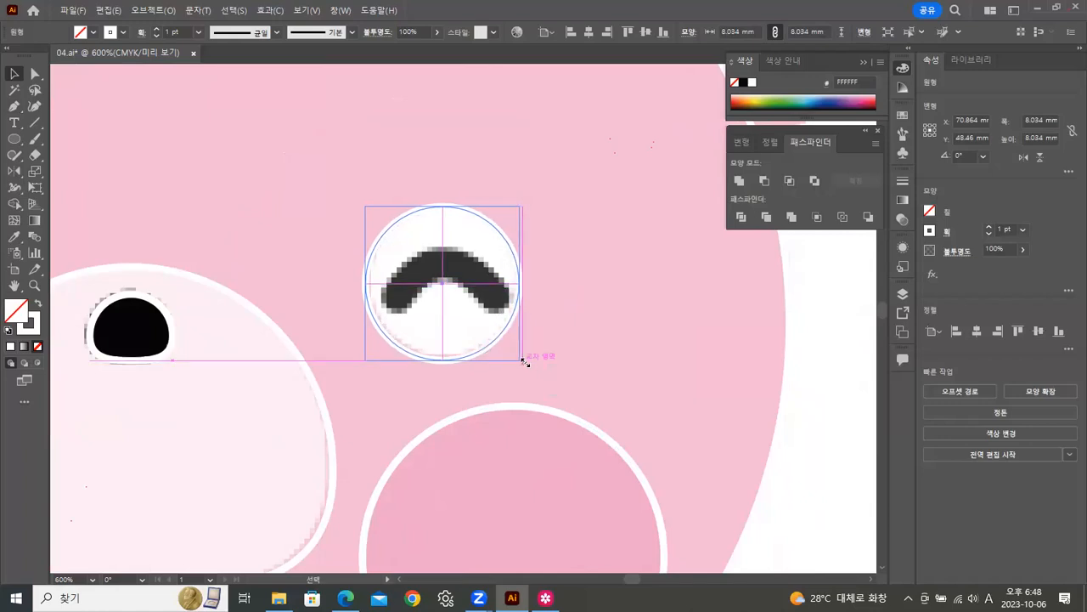
key("Right")
key("Left")
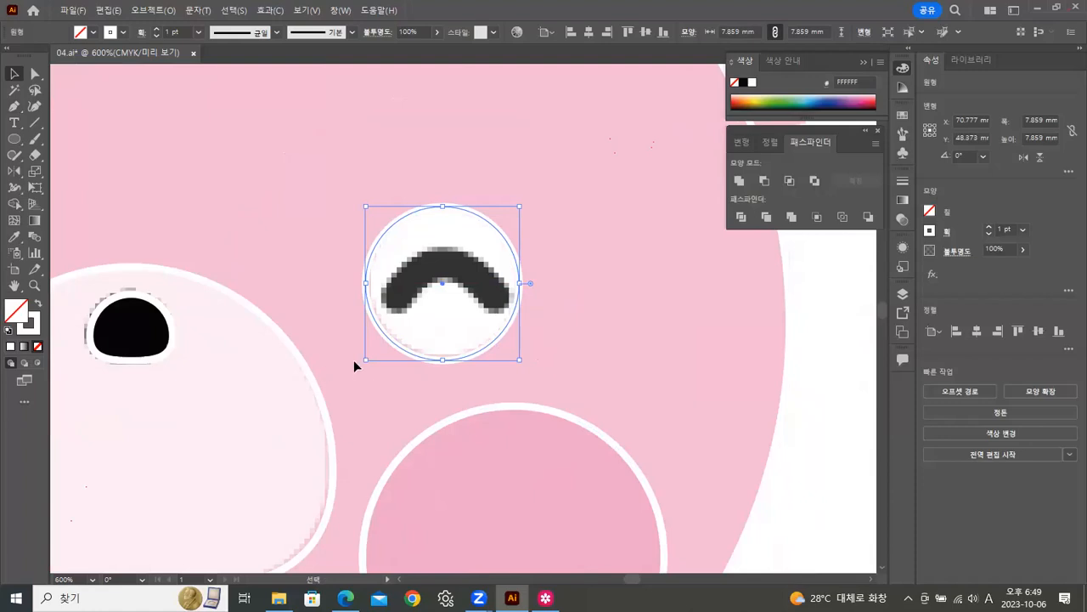
Step: Shrink the right-hand eye circle to about 7.5 mm in diameter to fit the white of the eye
left_click_drag(369, 360, 367, 355)
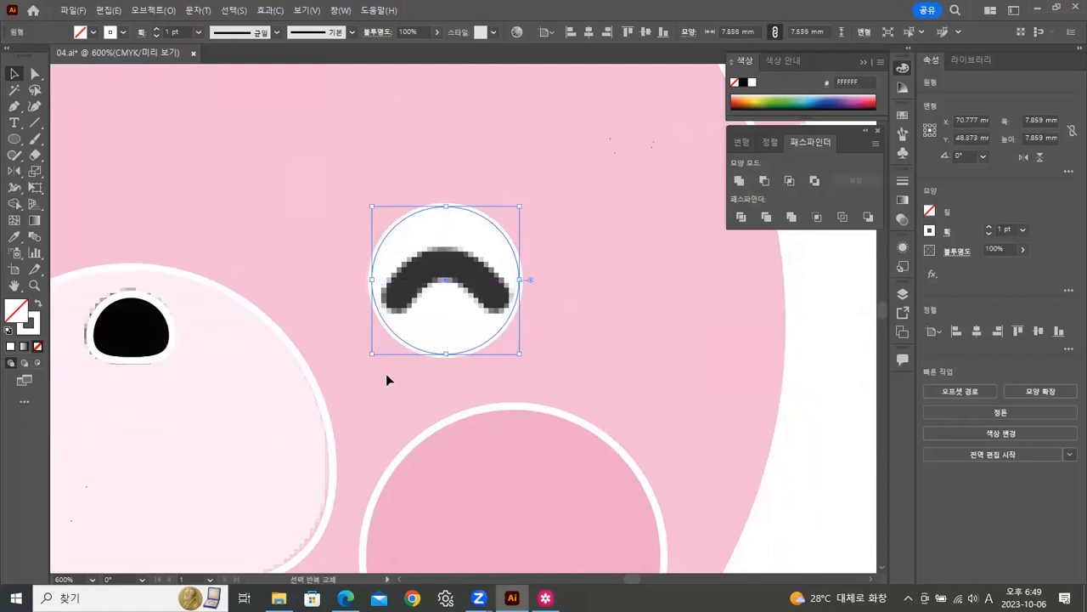
left_click_drag(294, 346, 487, 347)
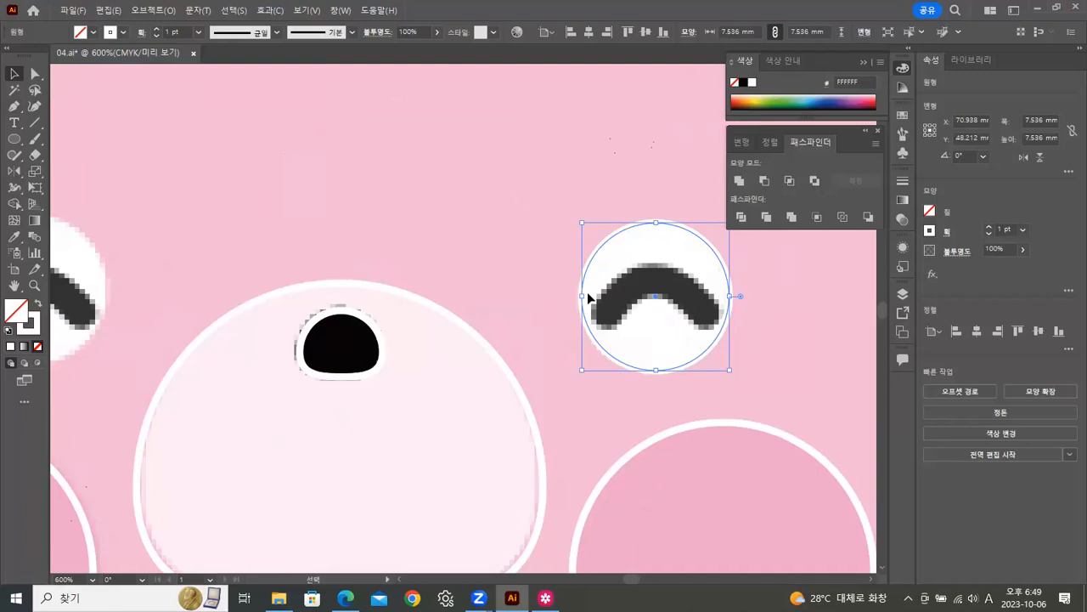
key("ctrl+shift+a")
left_click(663, 221)
left_click_drag(726, 293, 602, 274)
left_click(670, 174)
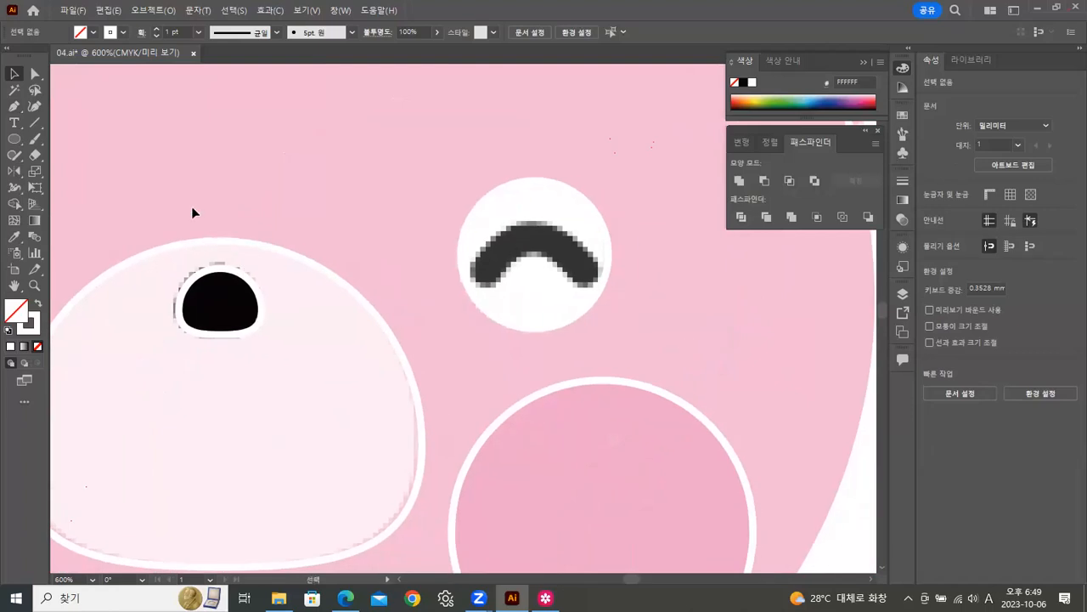
Step: Draw an open arc about 5.7 mm wide and 2.2 mm high along the bear's right-hand smiling eye with the Pen tool
left_click(15, 107)
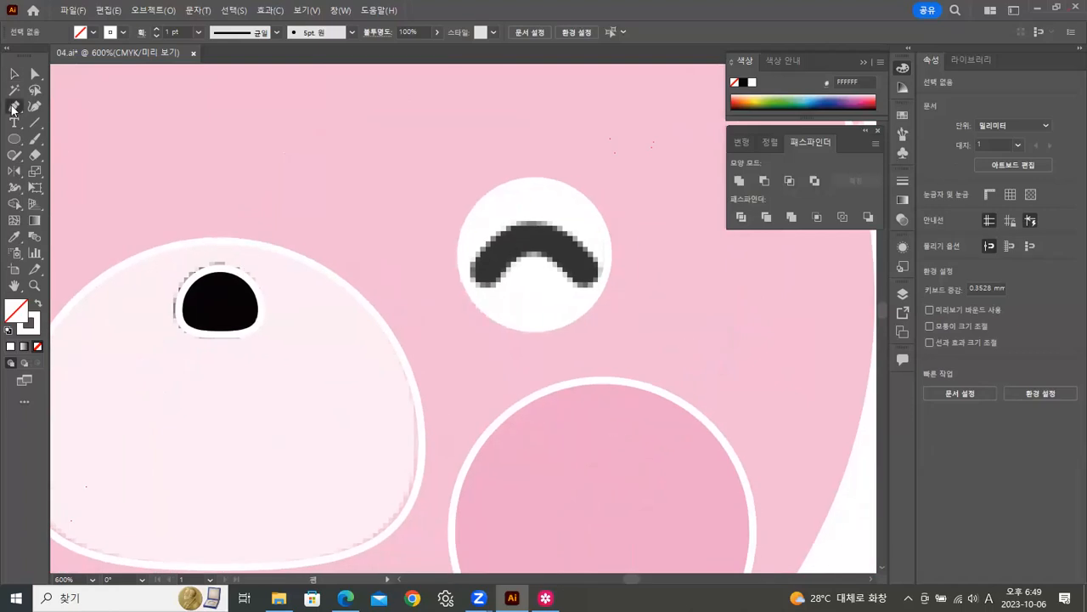
left_click(479, 280)
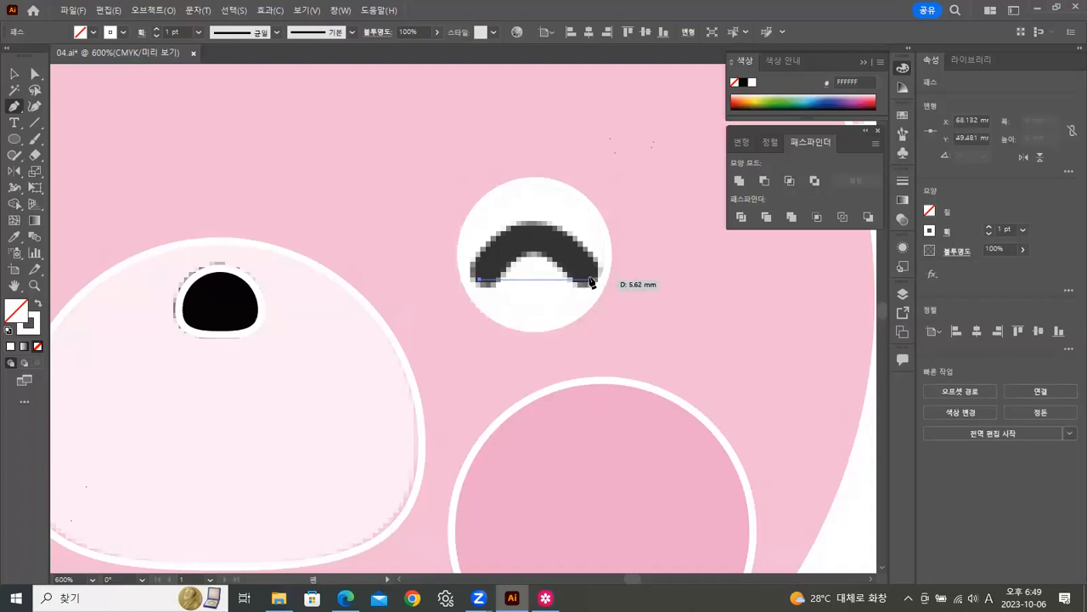
mouse_move(593, 282)
left_mouse_down()
mouse_move(613, 320)
mouse_move(662, 348)
mouse_move(644, 365)
mouse_move(662, 369)
mouse_move(660, 382)
mouse_move(653, 375)
left_mouse_up()
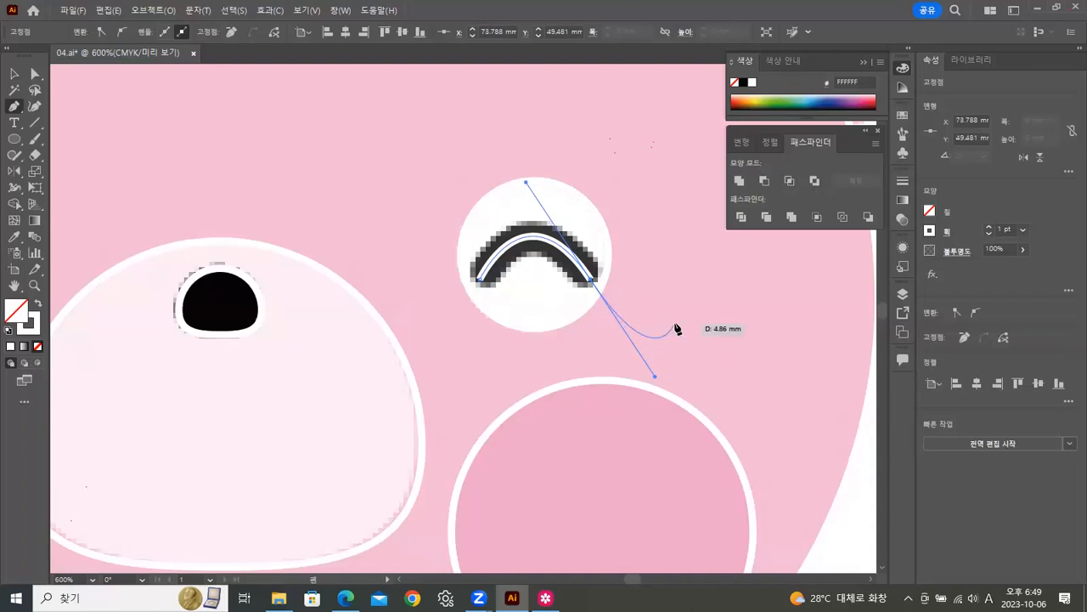
left_click(593, 282)
left_click(14, 75)
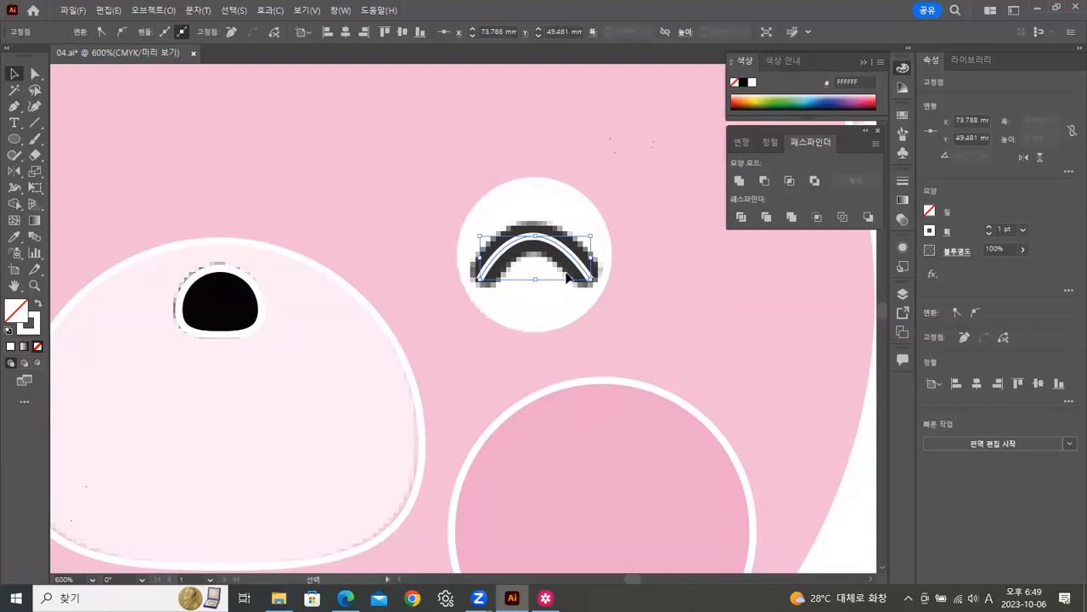
Step: Set the eye arc's stroke weight to 5 pt and give it round caps
left_click(1023, 229)
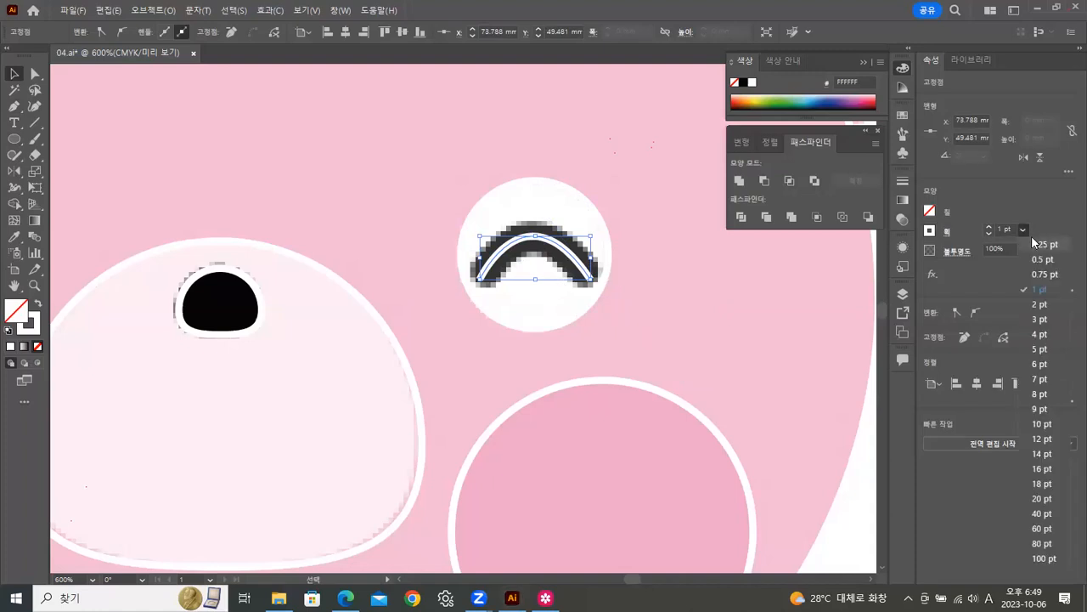
left_click(1039, 349)
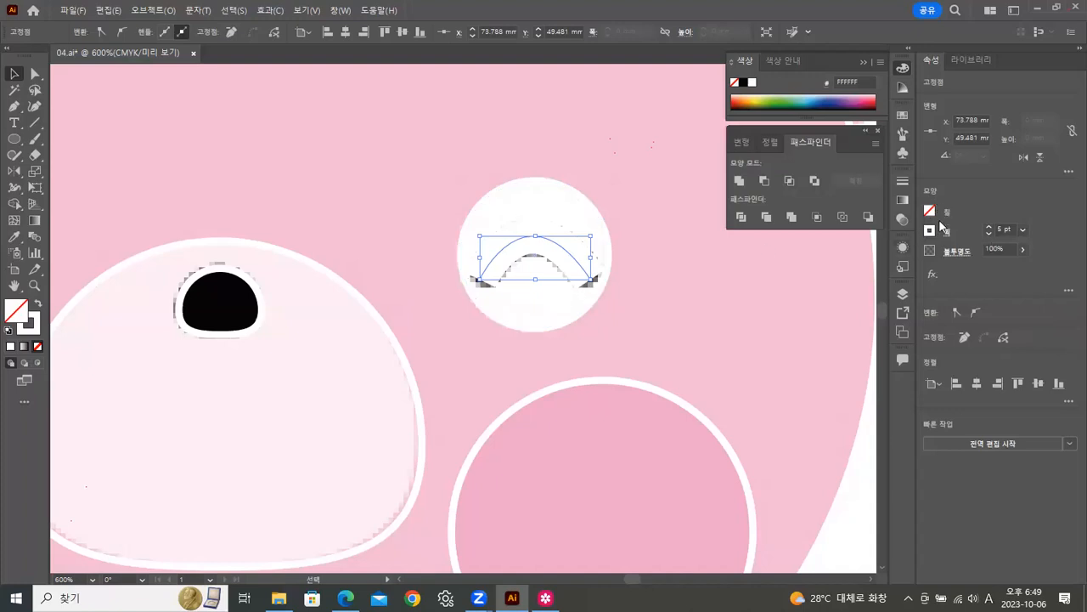
left_click(904, 181)
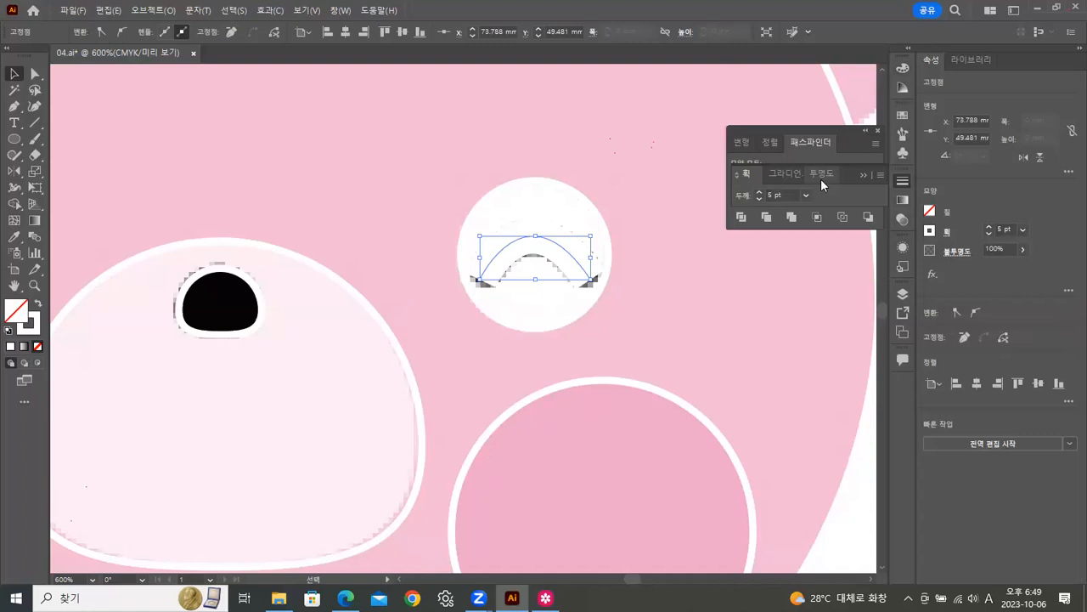
left_click(881, 175)
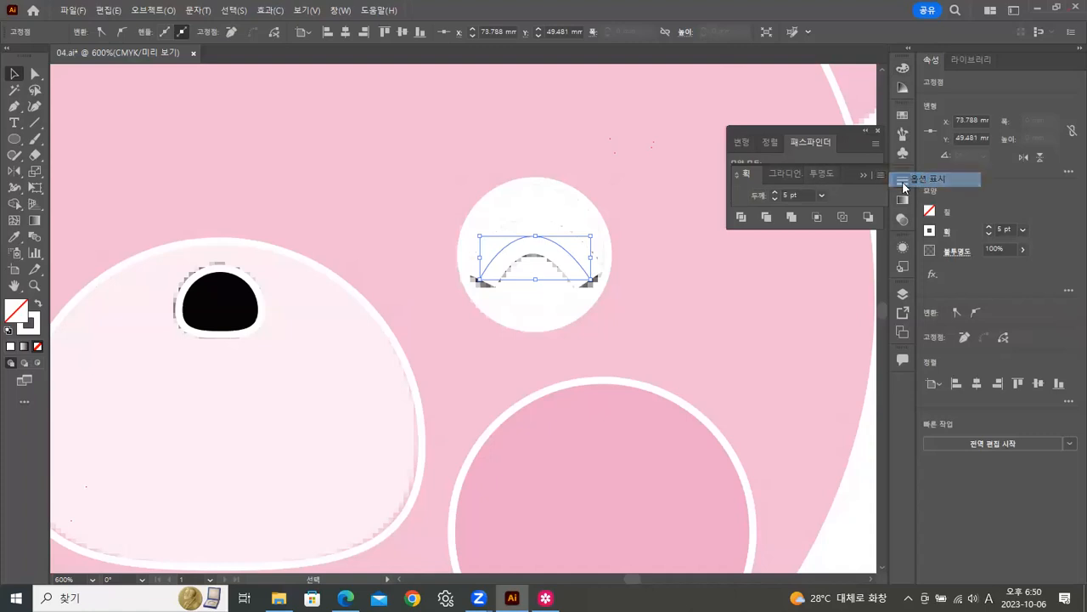
left_click(904, 177)
left_click(791, 213)
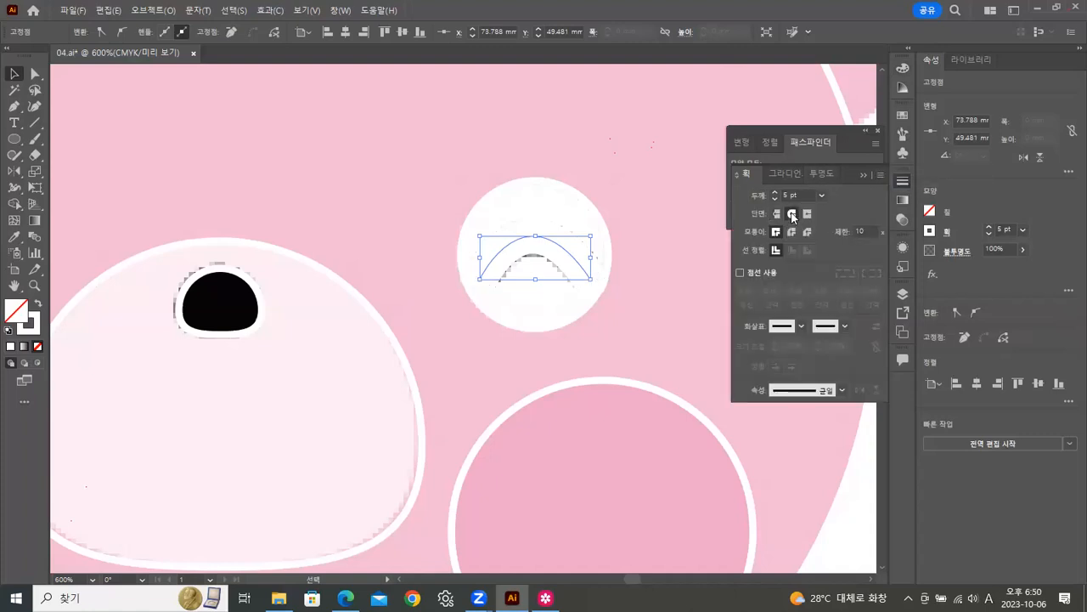
Step: Colour the eye arc's stroke black
left_click(28, 332)
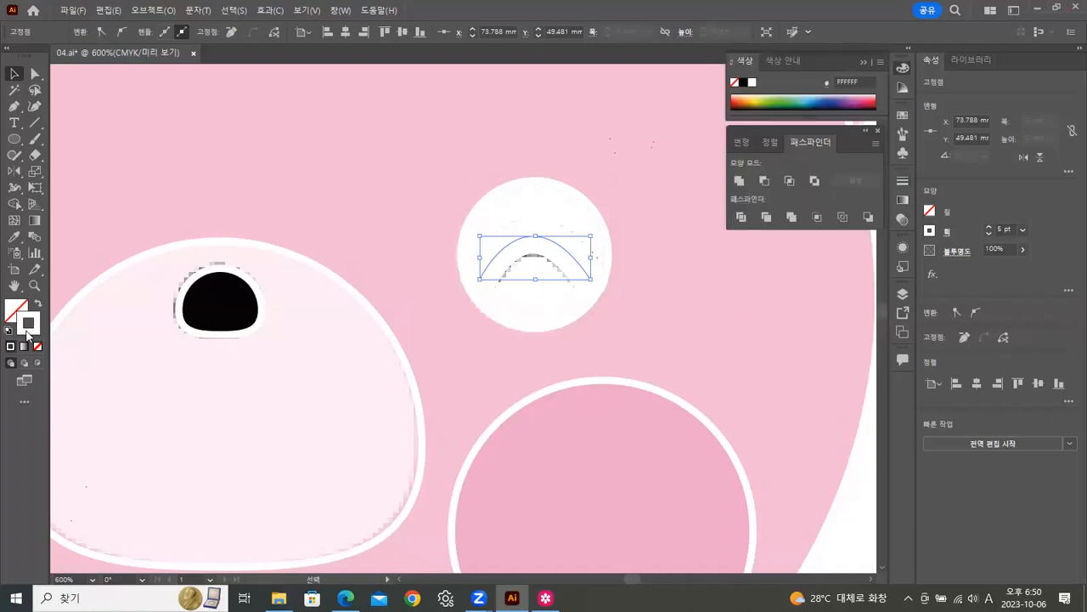
left_click(744, 81)
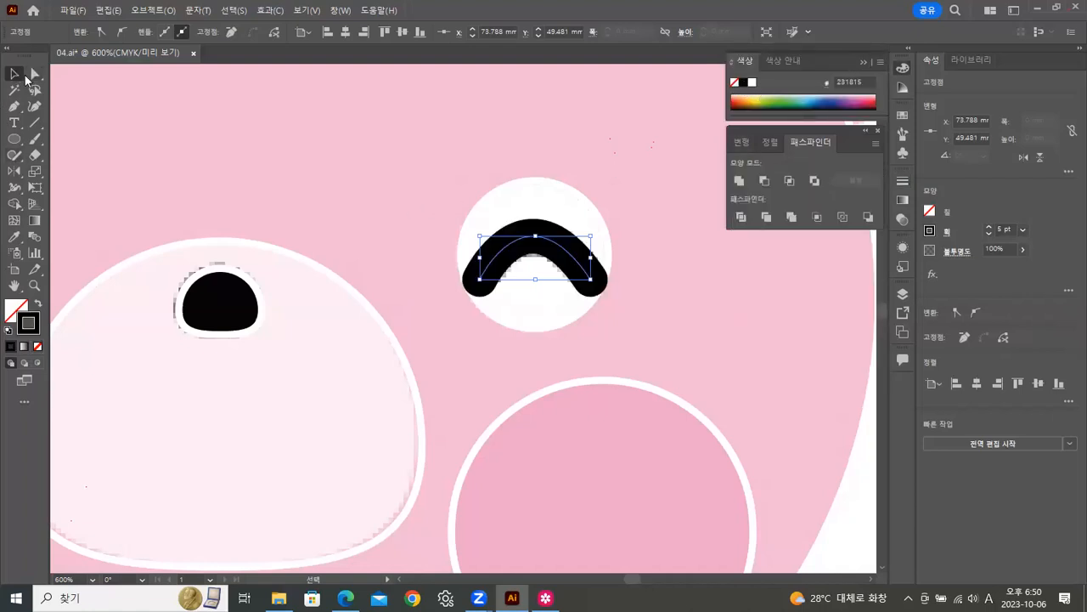
key("ctrl+z")
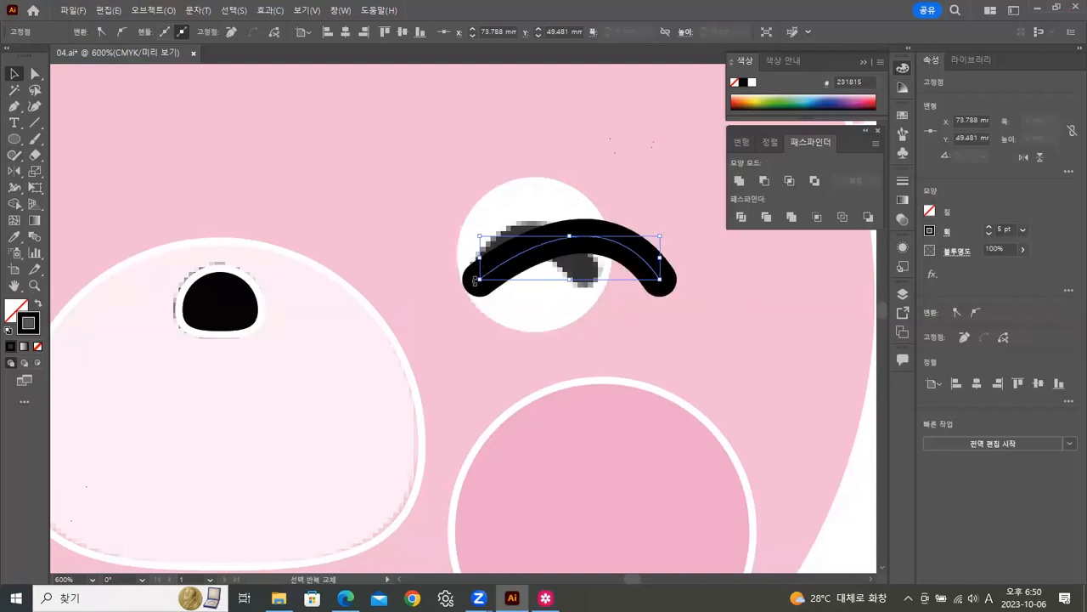
key("ctrl+shift+z")
left_click(735, 314)
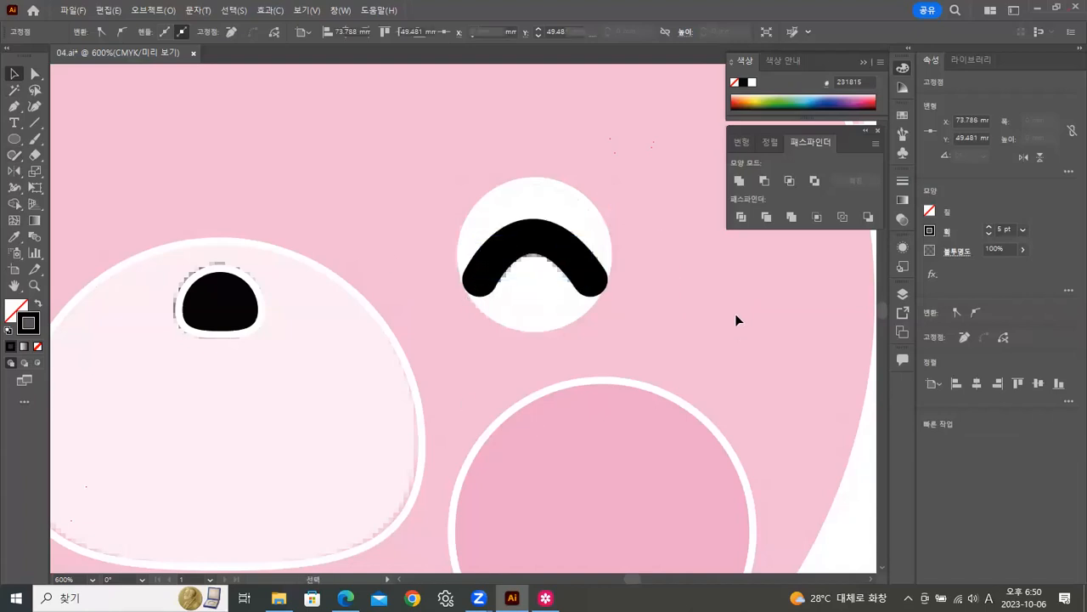
Step: Reduce the eye arc's stroke weight to 4 pt and place the arc back over the traced smiling eye
left_click(572, 265)
key("shift+Right")
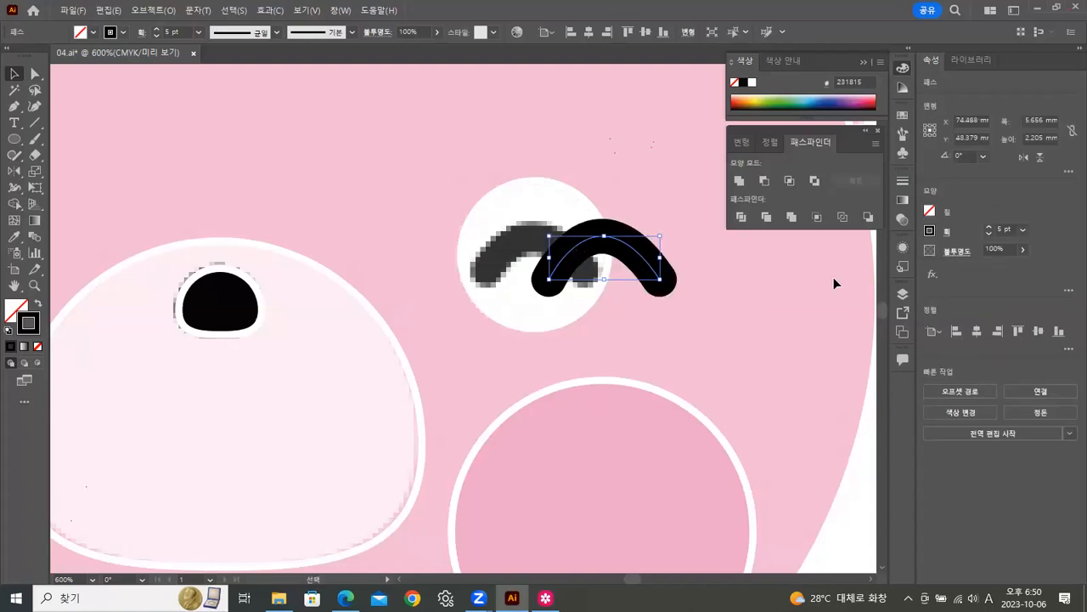
left_click(1024, 229)
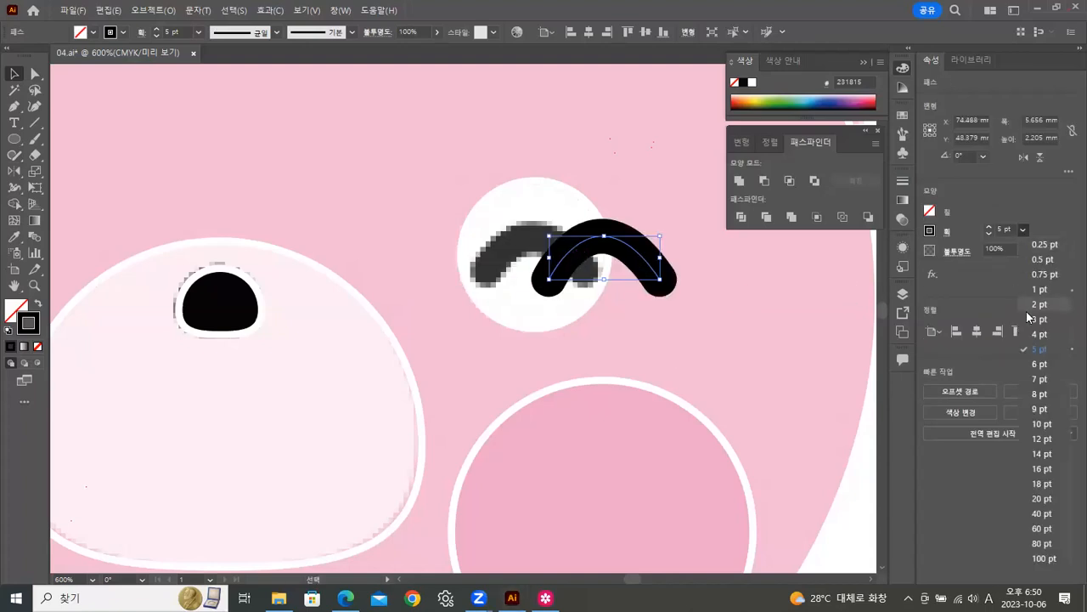
left_click(1031, 336)
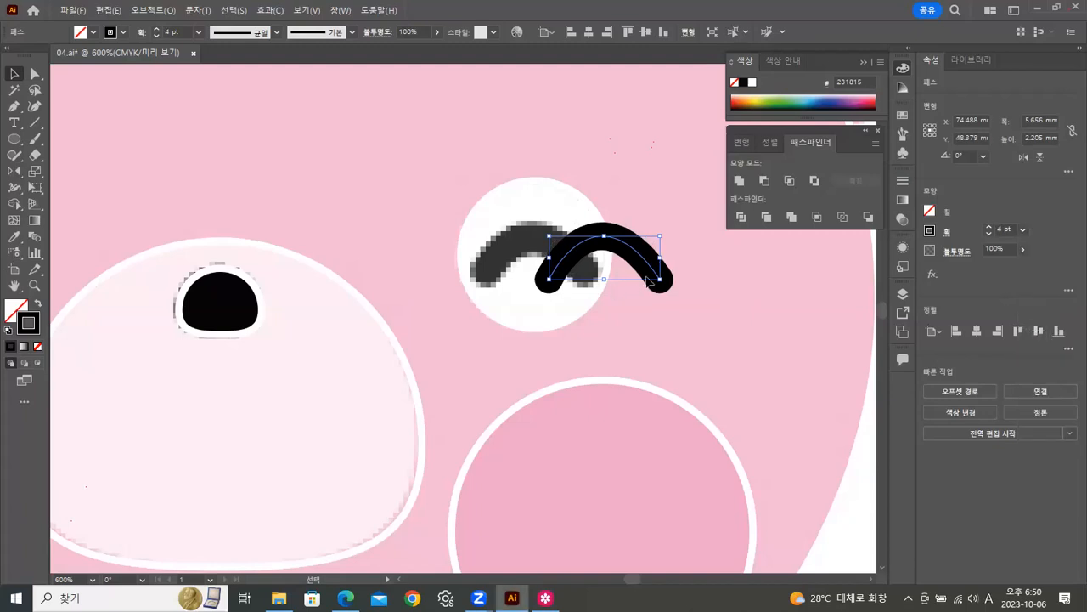
left_click(649, 282)
left_click_drag(632, 253, 565, 255)
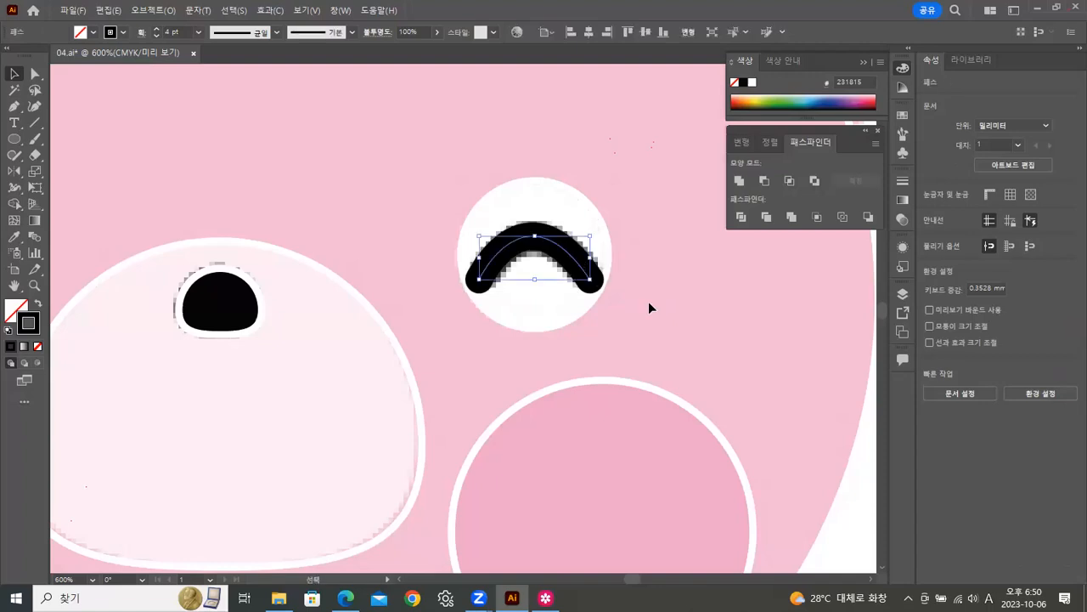
left_click(758, 319)
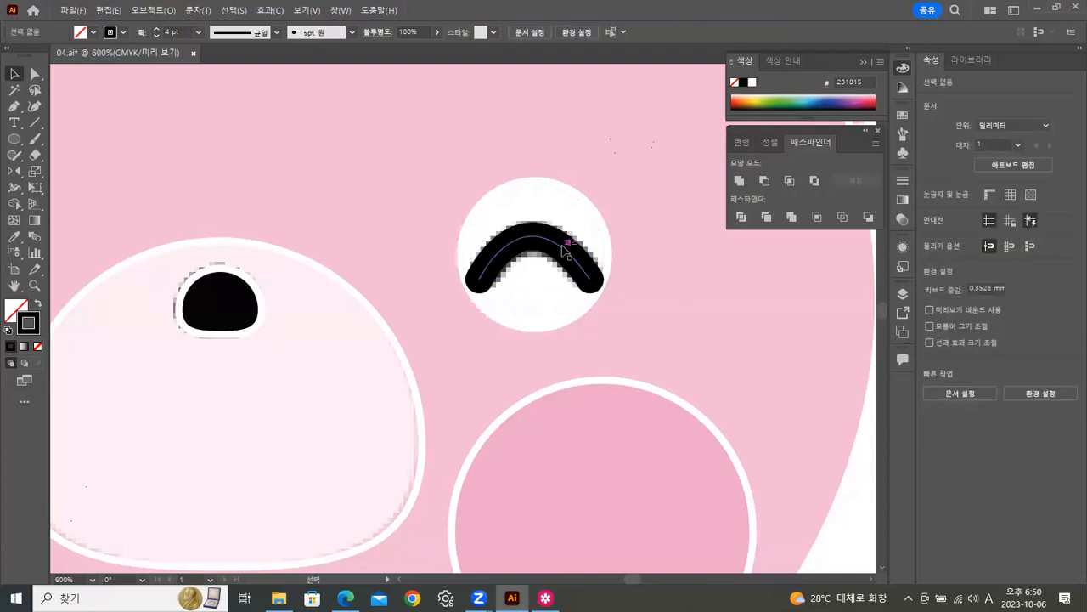
Step: Convert the black eye arc's stroke into a filled shape with Outline Stroke
left_click(567, 255)
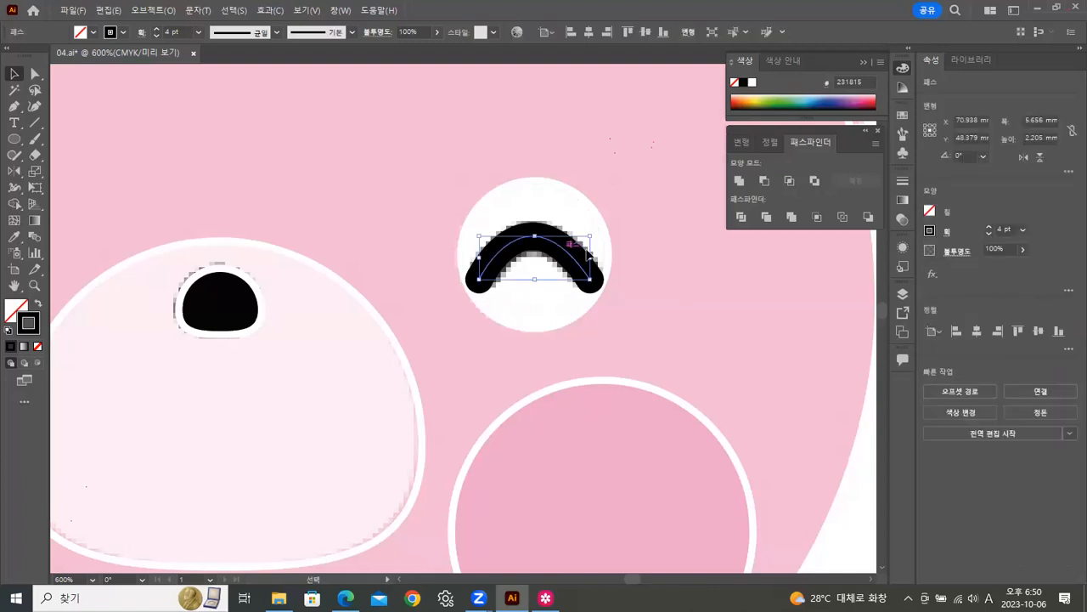
left_click(522, 196)
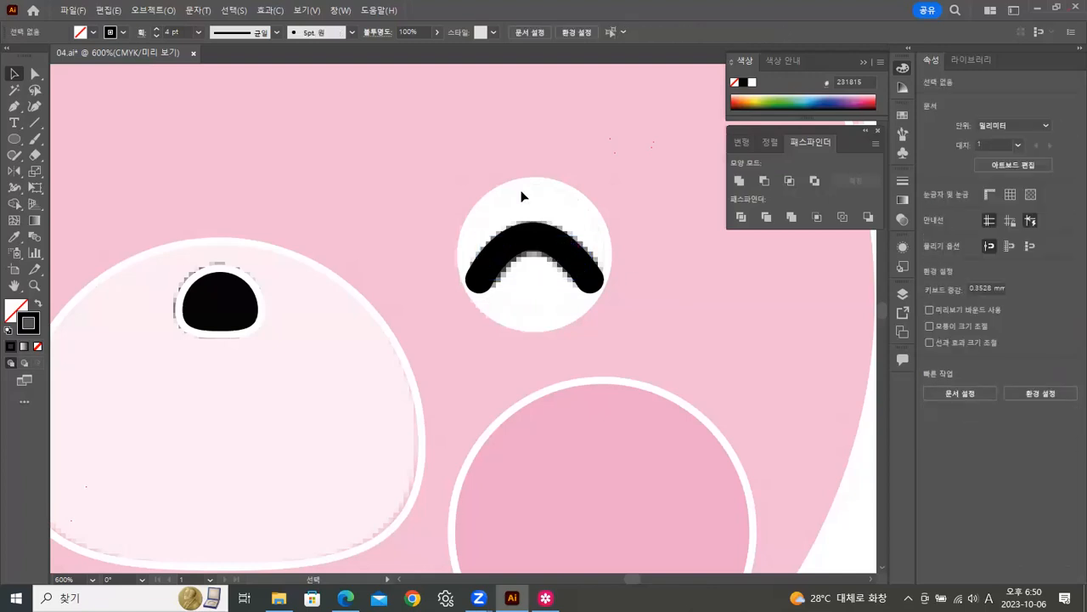
left_click(564, 248)
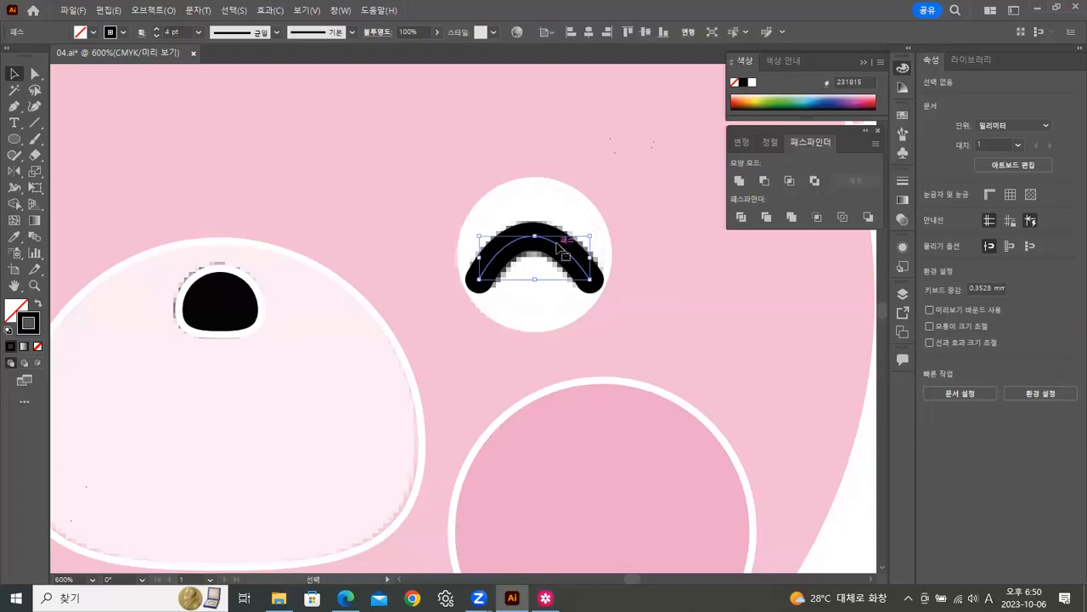
left_click(154, 12)
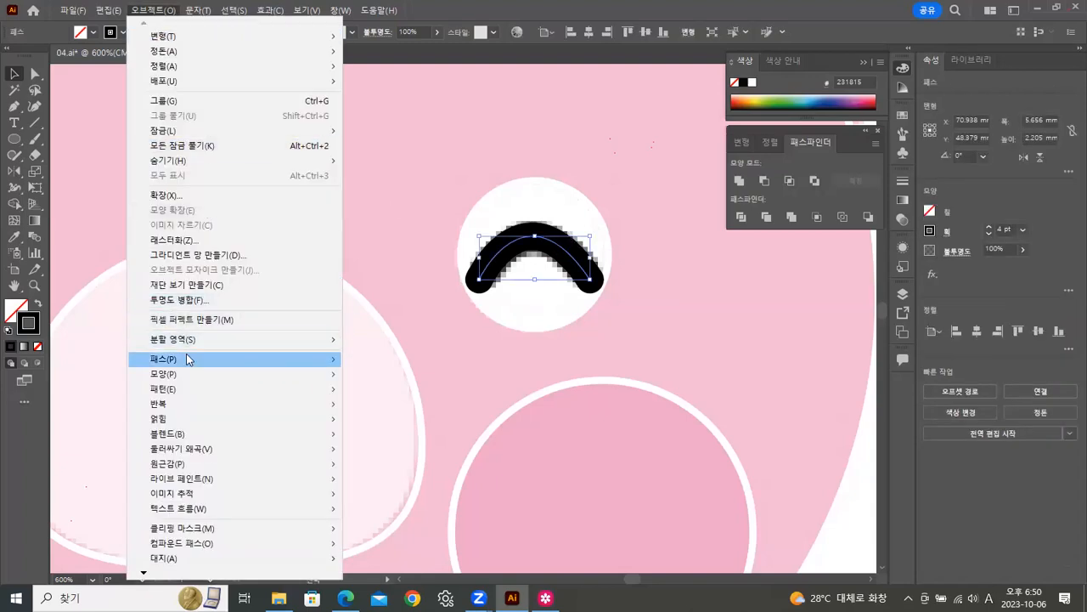
mouse_move(188, 359)
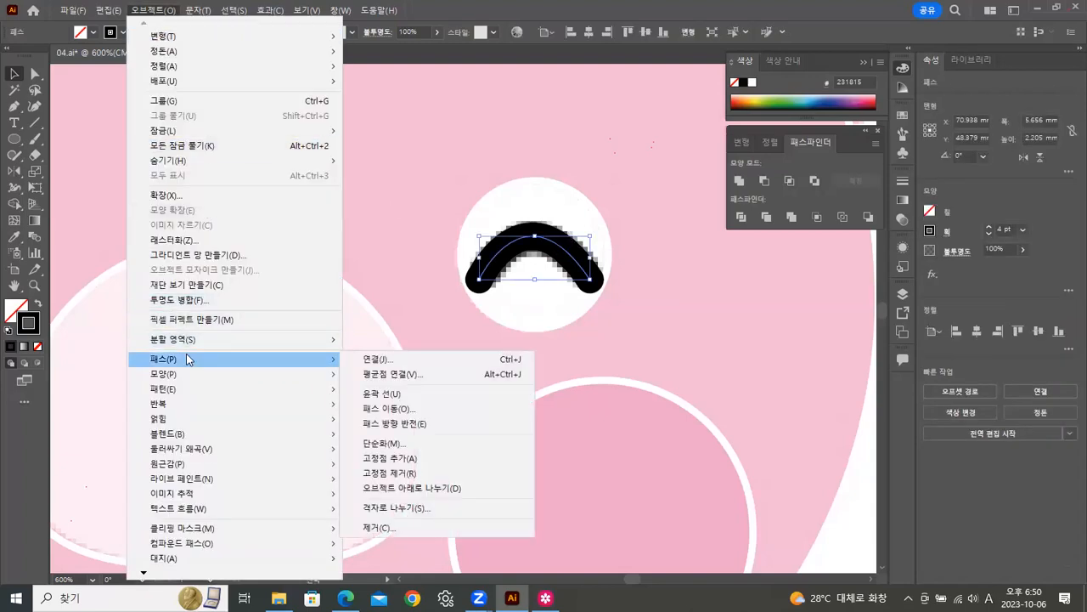
left_click(390, 395)
left_click(689, 320)
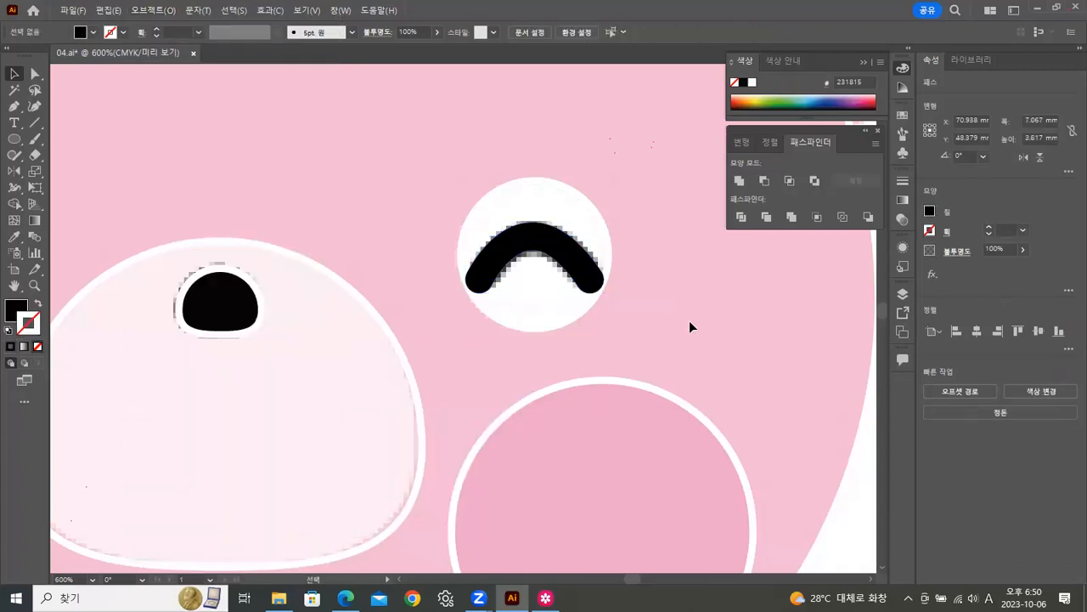
Step: Swap the right-hand eye circle's fill and stroke so it has a white fill and no stroke
left_click(585, 202)
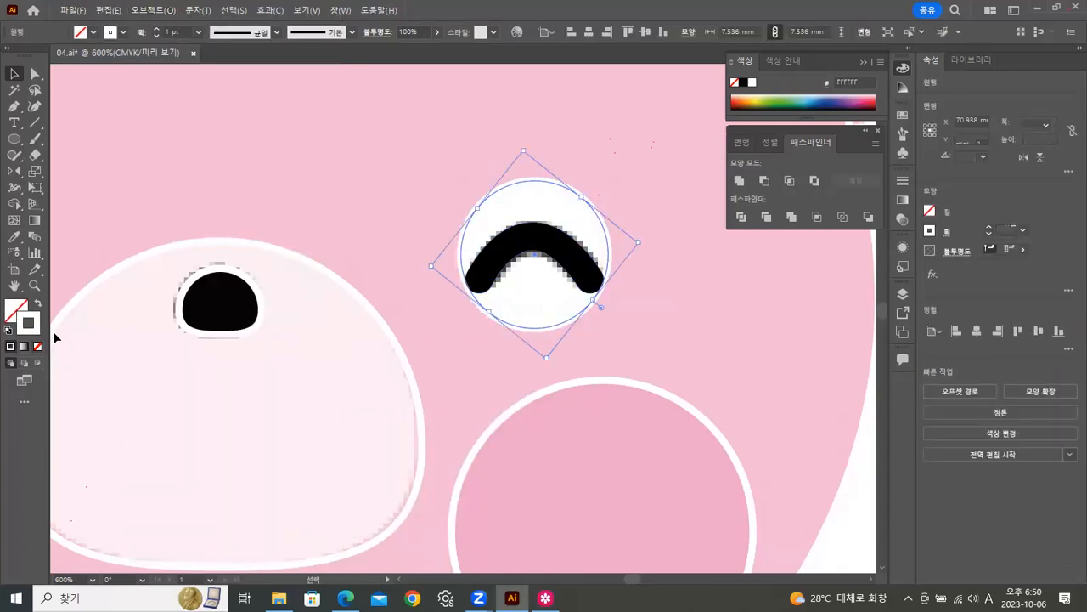
left_click(37, 305)
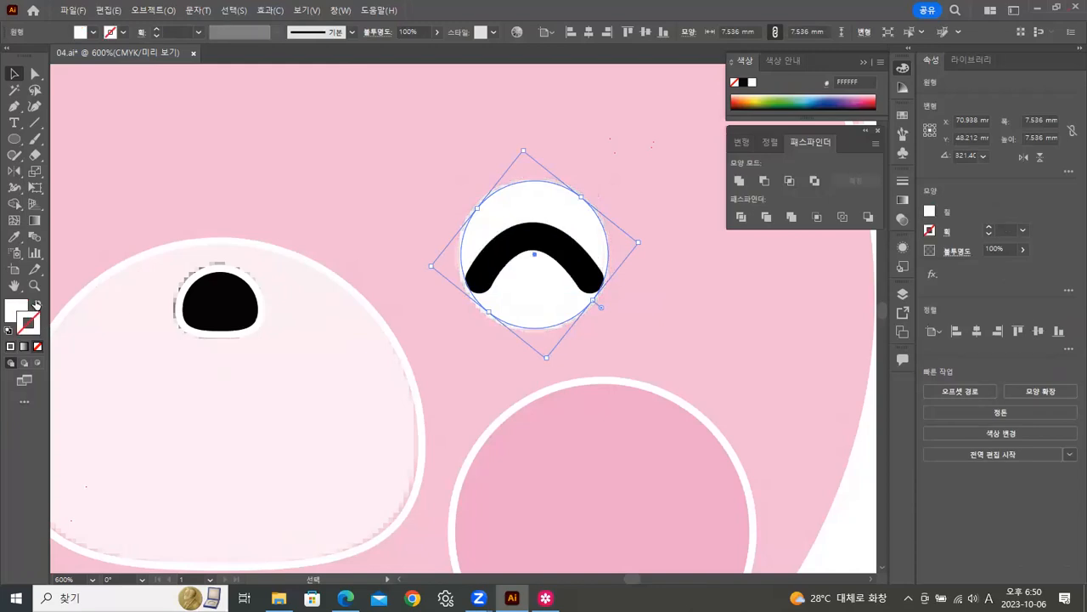
left_click(655, 325)
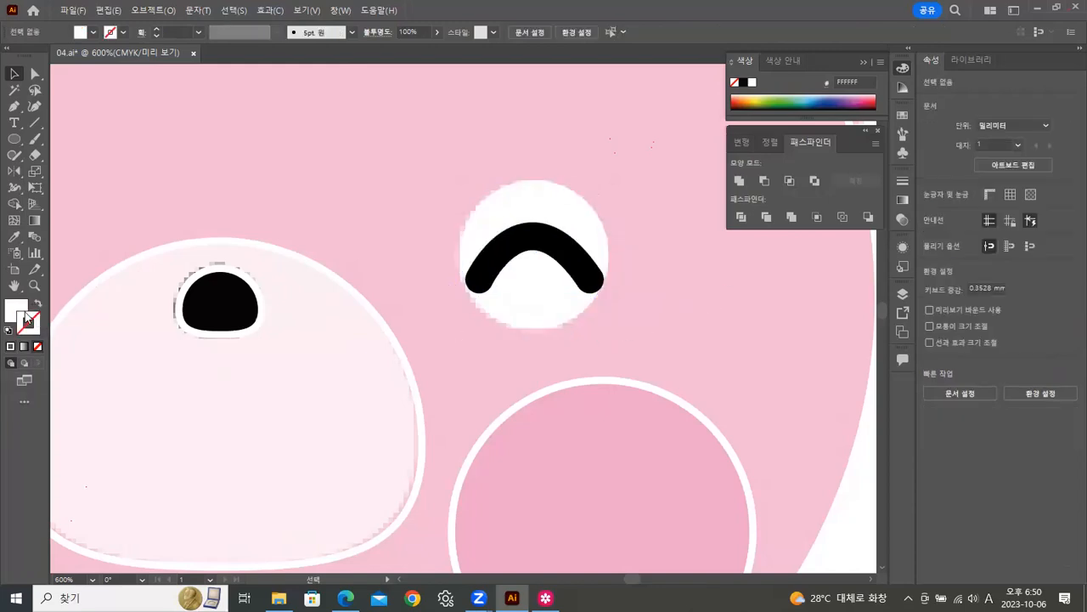
Step: Scale the black arc of the right-hand eye down slightly so it sits inside the white eye circle, and save the file
double_click(35, 286)
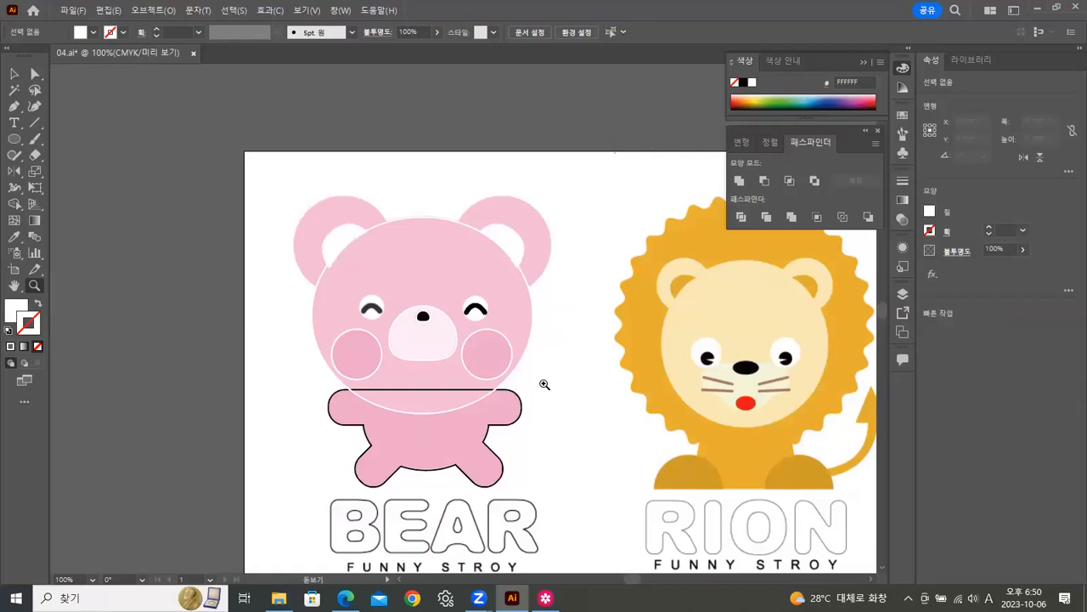
left_click(479, 317)
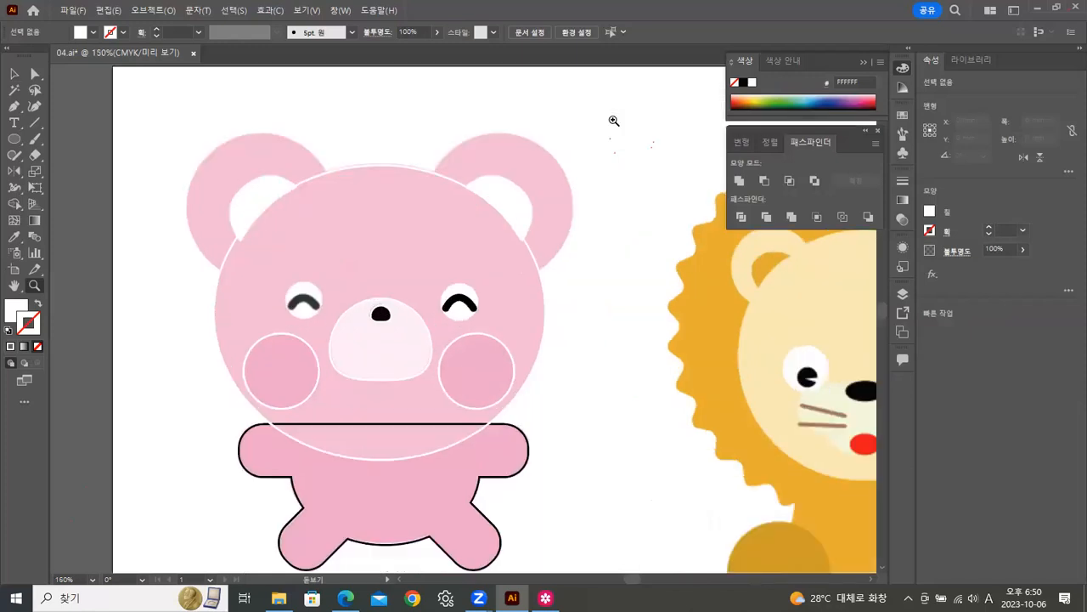
left_click(462, 316)
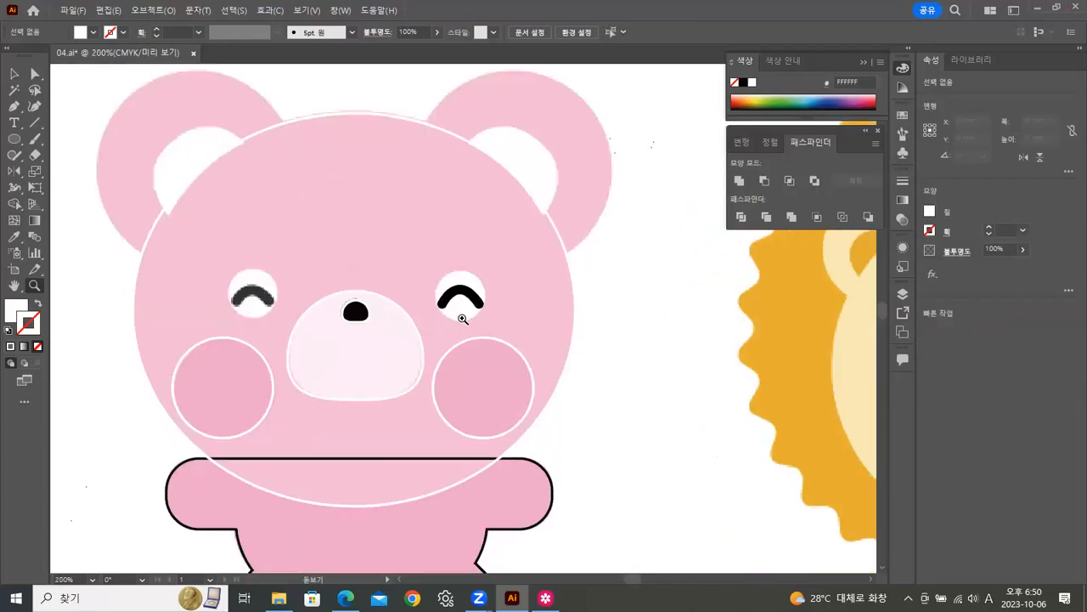
key("ctrl+plus")
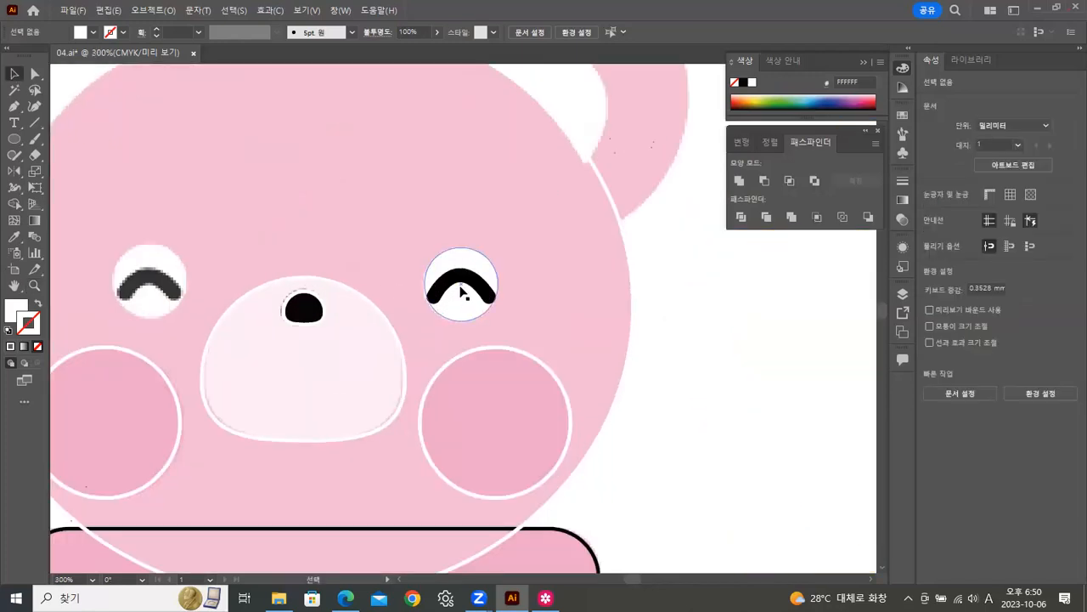
left_click(464, 278)
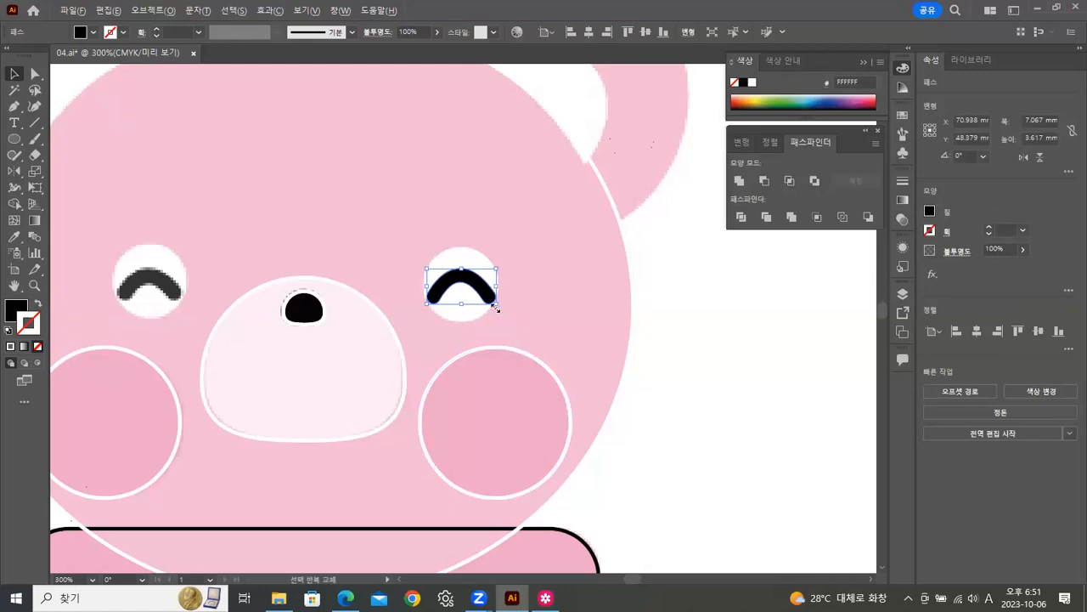
left_click_drag(497, 302, 492, 302)
left_click(568, 298)
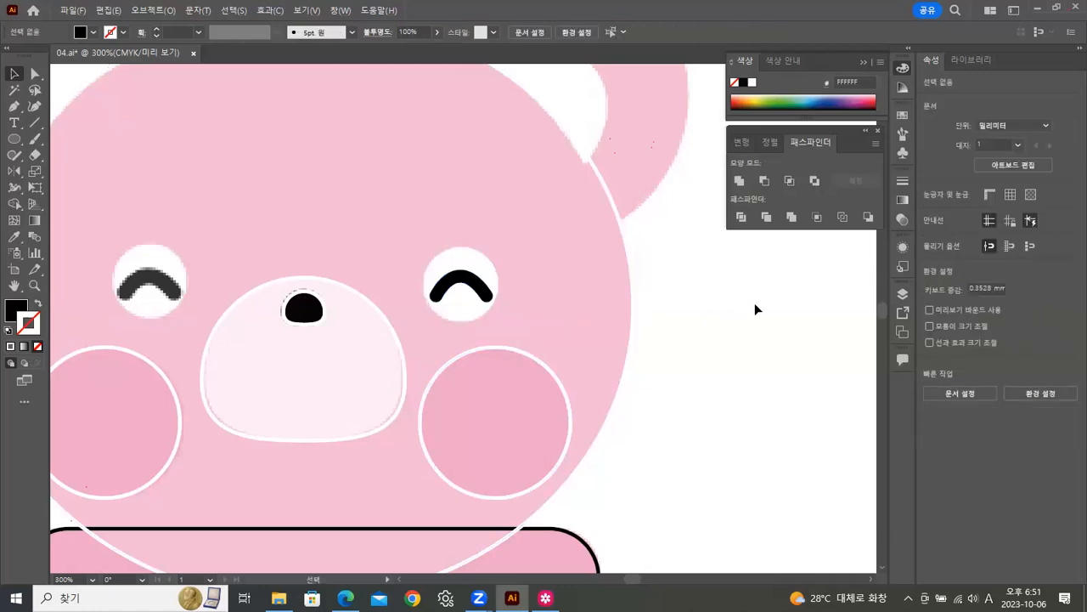
left_click(73, 10)
left_click(106, 134)
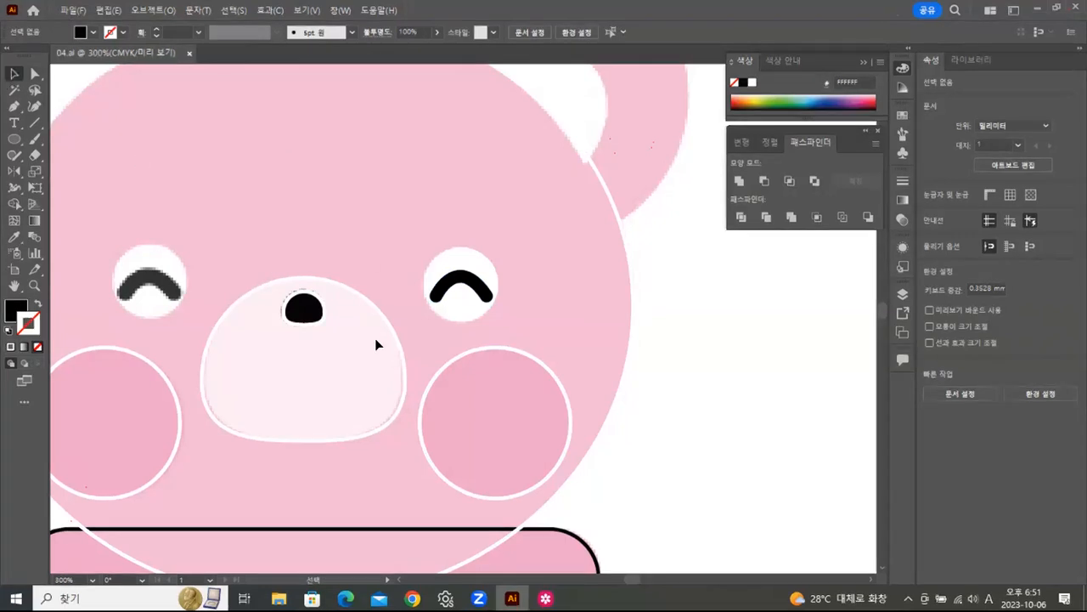
Step: Group the right-hand eye's white circle and black arc into one object
left_click(469, 260)
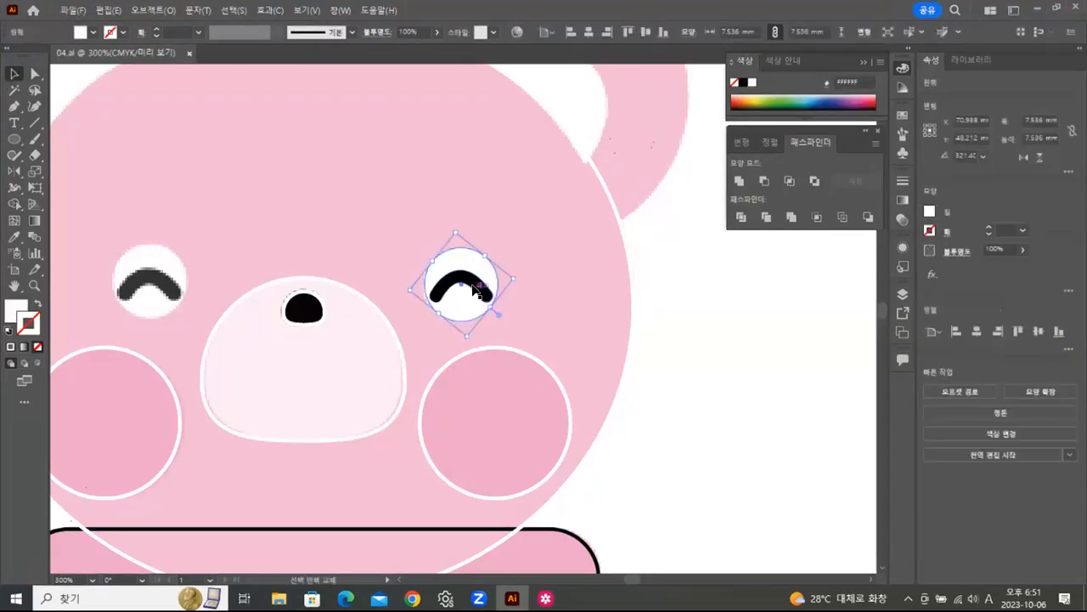
key("ctrl+shift+g")
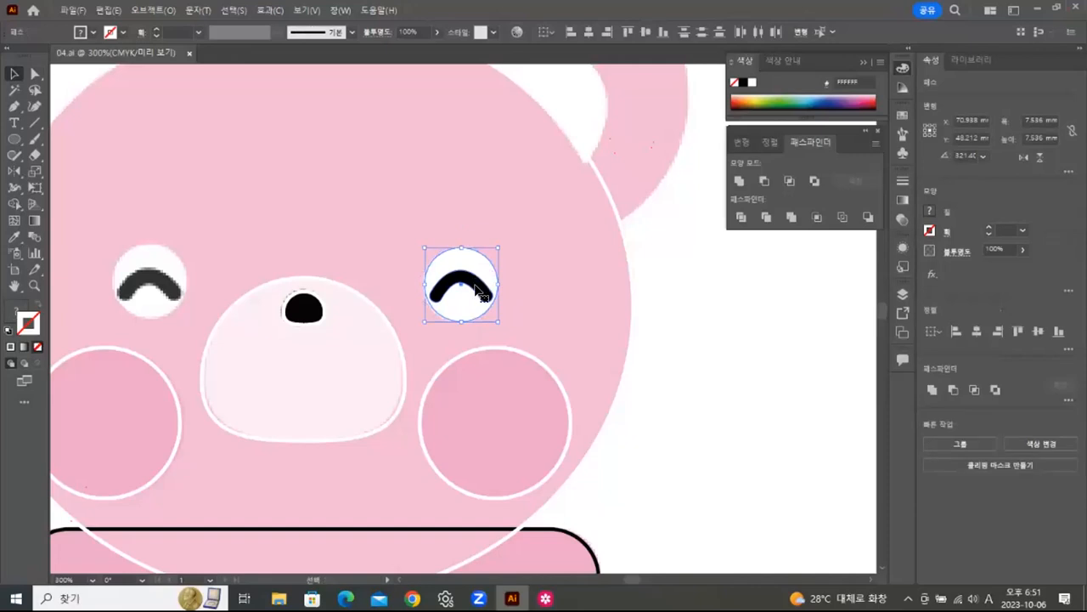
right_click(477, 292)
left_click(507, 366)
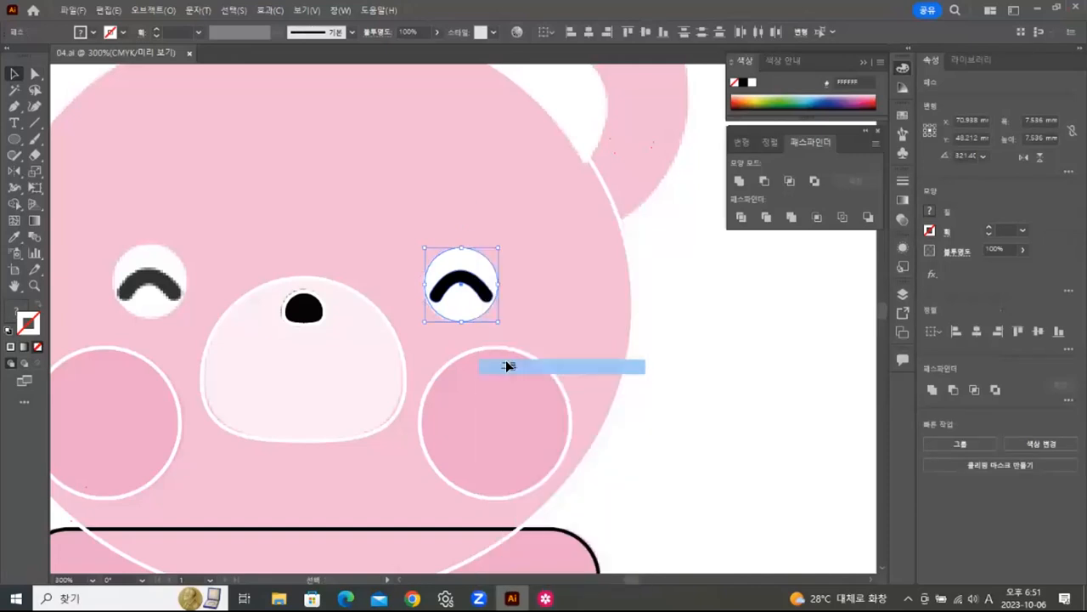
left_click(503, 300)
left_click(483, 289)
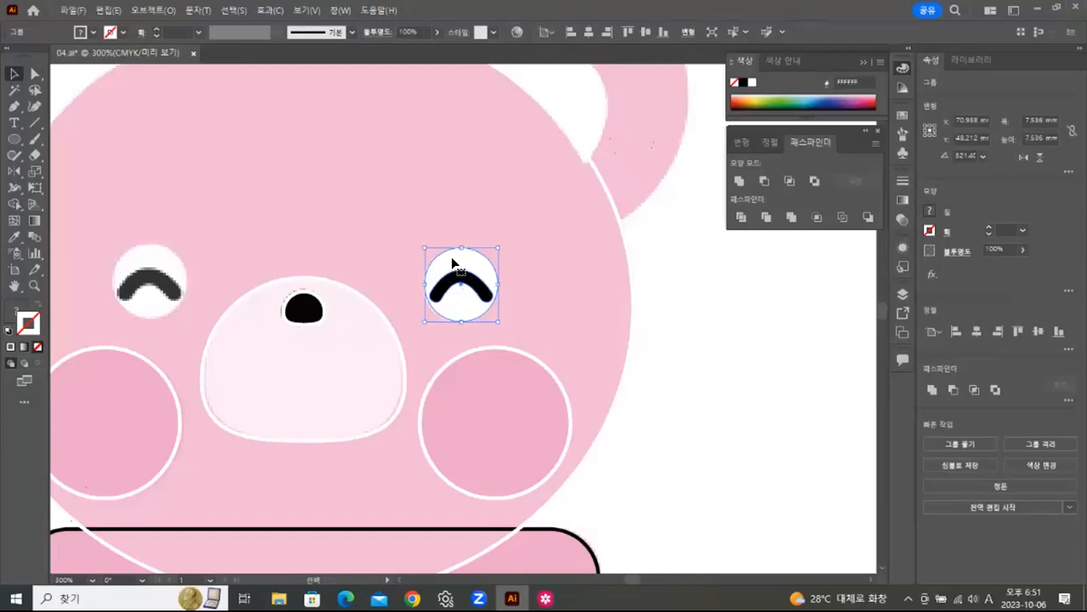
left_click(692, 296)
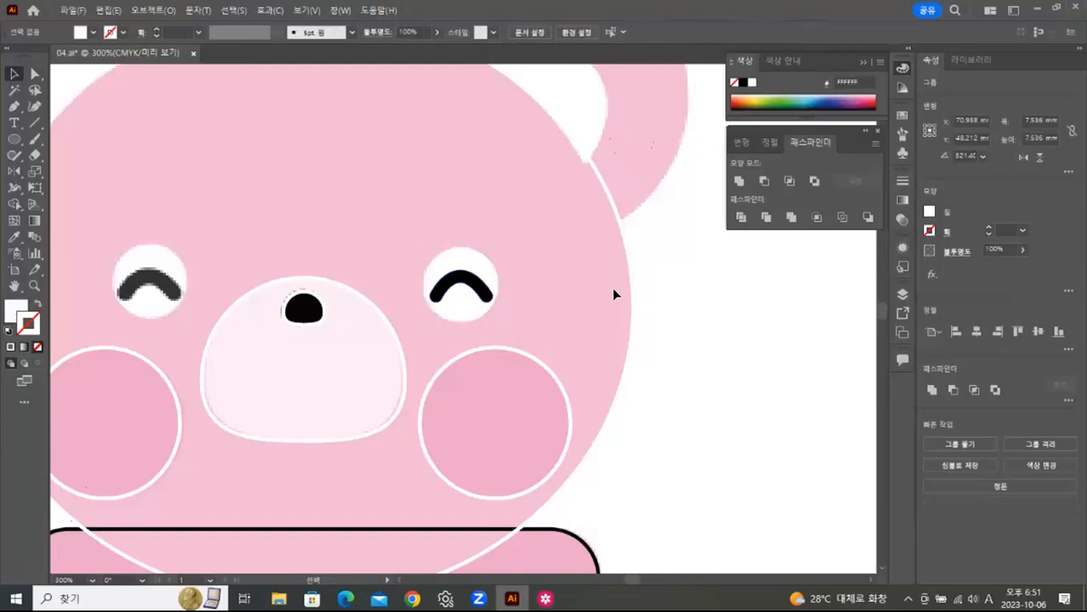
left_click(484, 266)
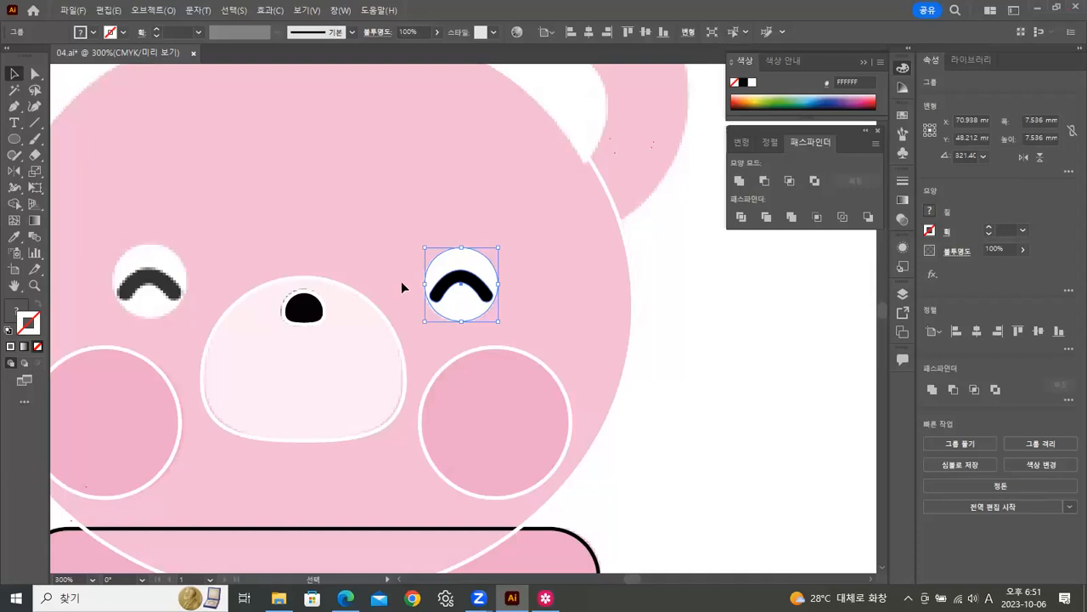
left_click(759, 292)
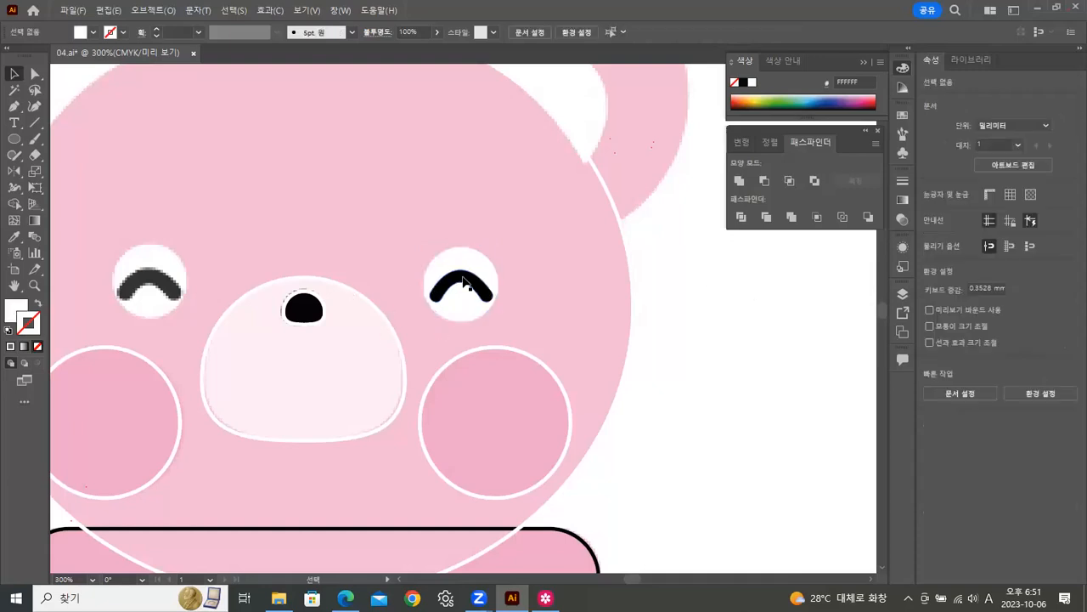
Step: Reflect a copy of the grouped eye across a vertical axis through the nose's centre to make the left-hand eye
left_click(463, 280)
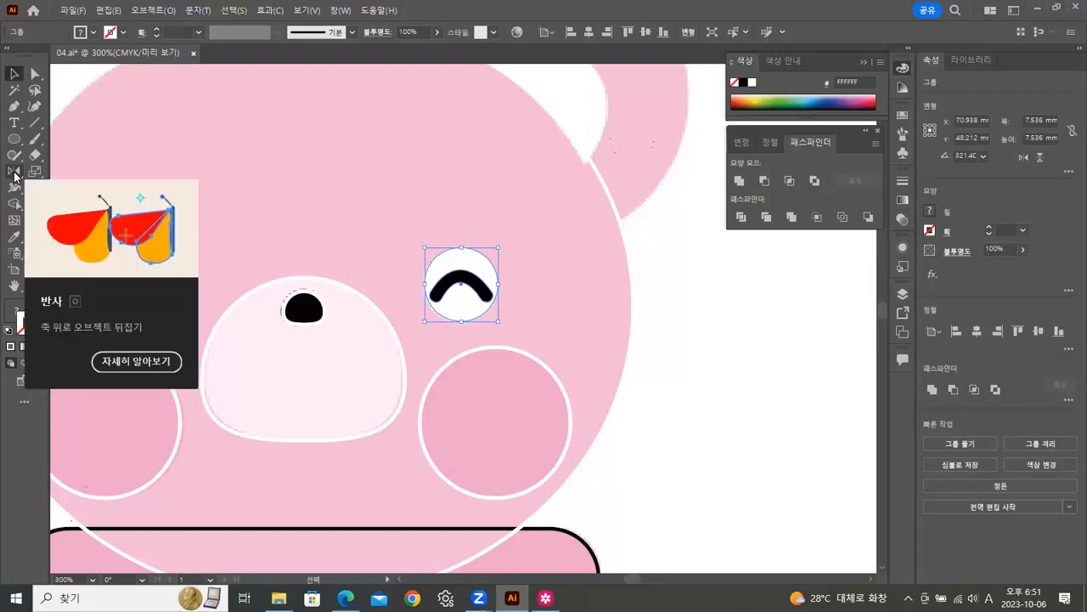
left_click(14, 174)
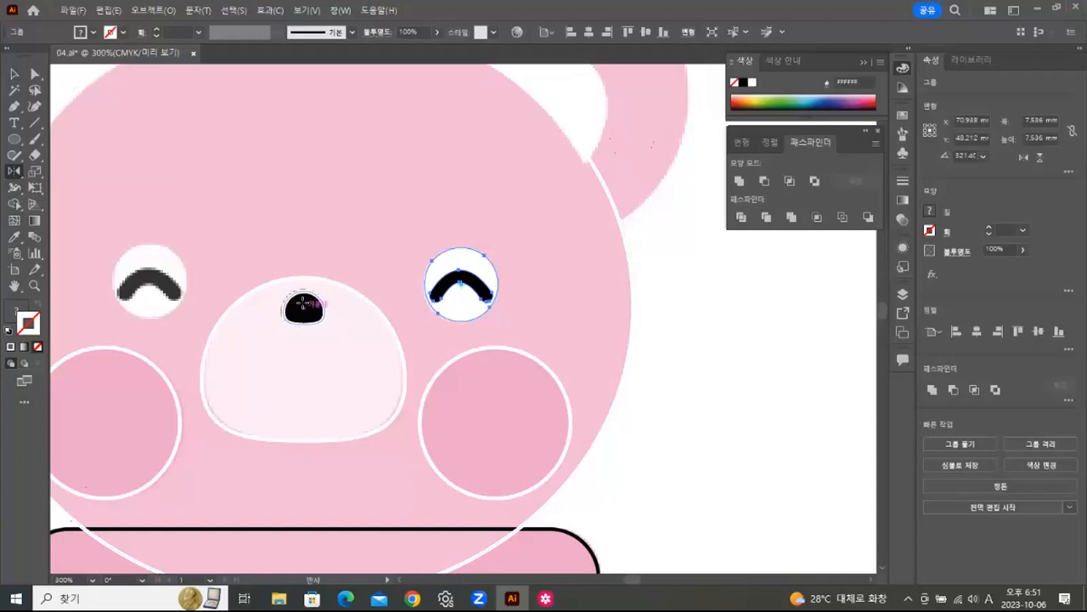
left_click(302, 303, "alt")
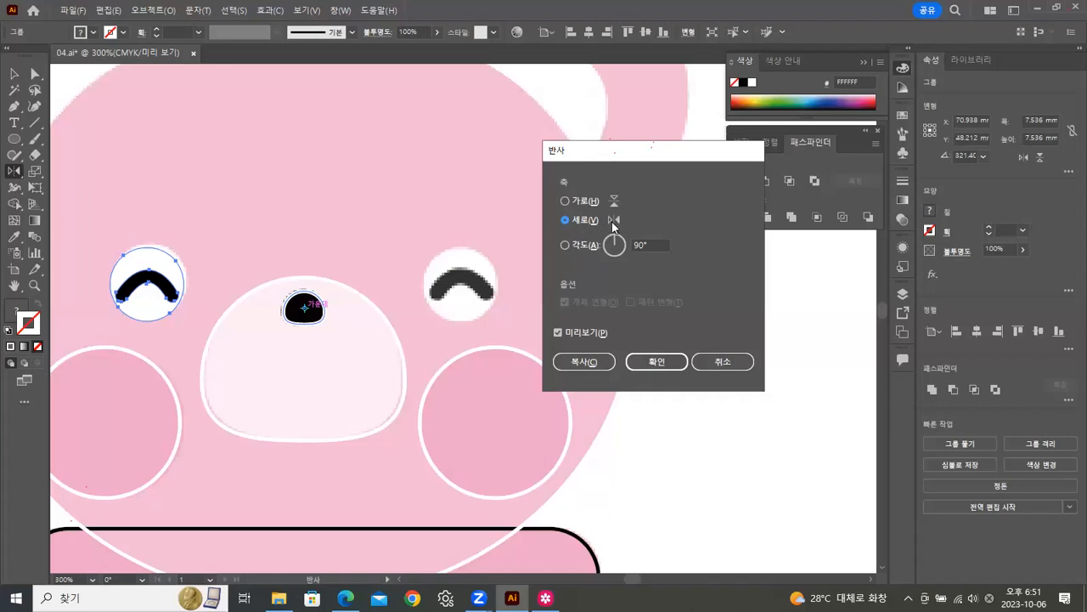
left_click(582, 362)
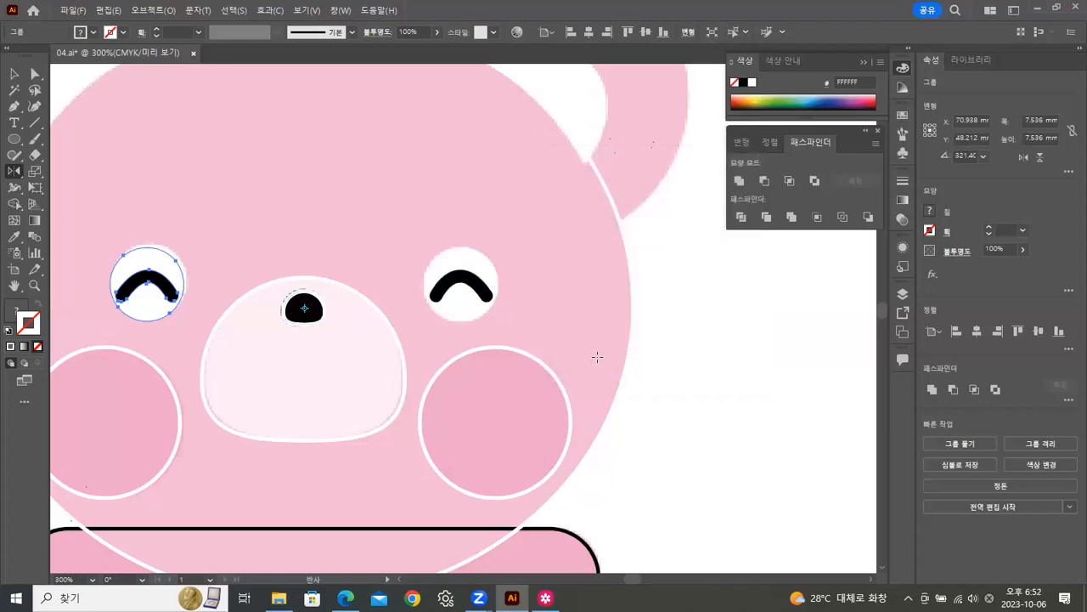
Step: Nudge the copied left-hand eye up and to the right so it covers the traced eye beneath
left_click(15, 74)
left_click(450, 275)
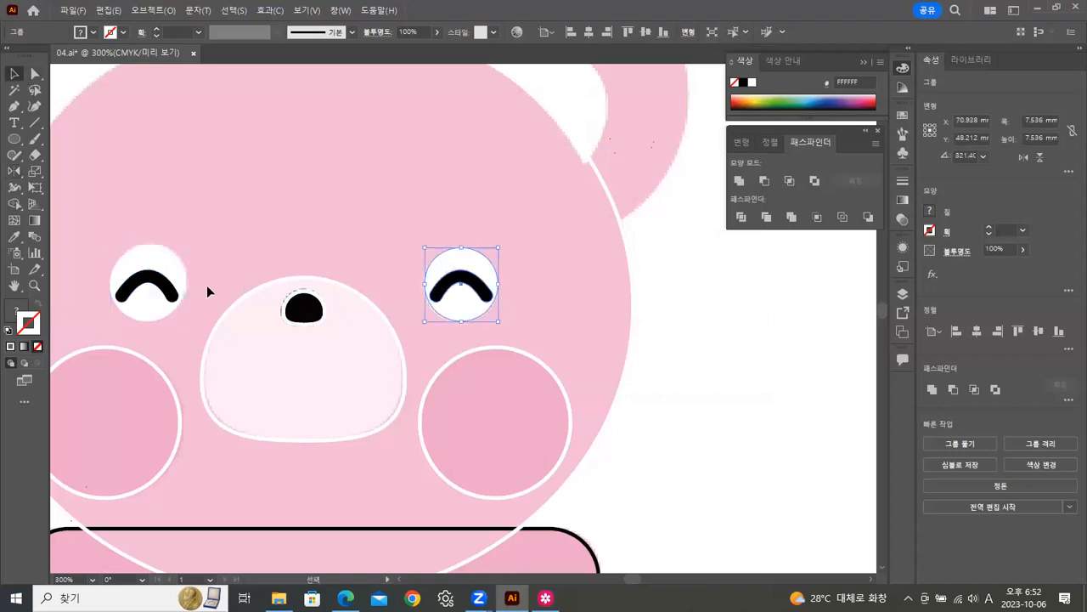
left_click(178, 287)
key("Up")
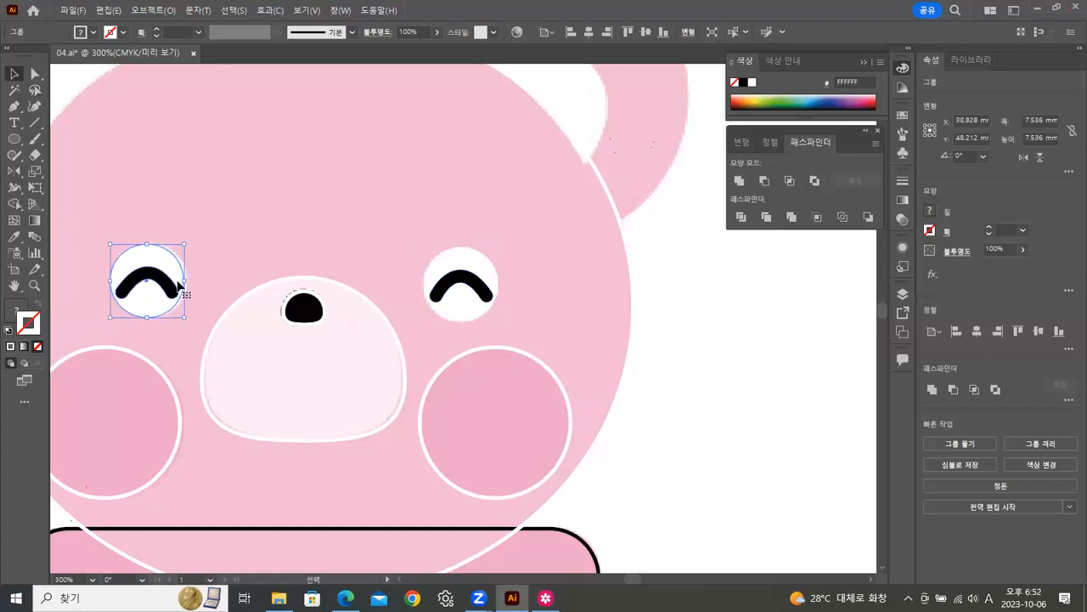
key("Right")
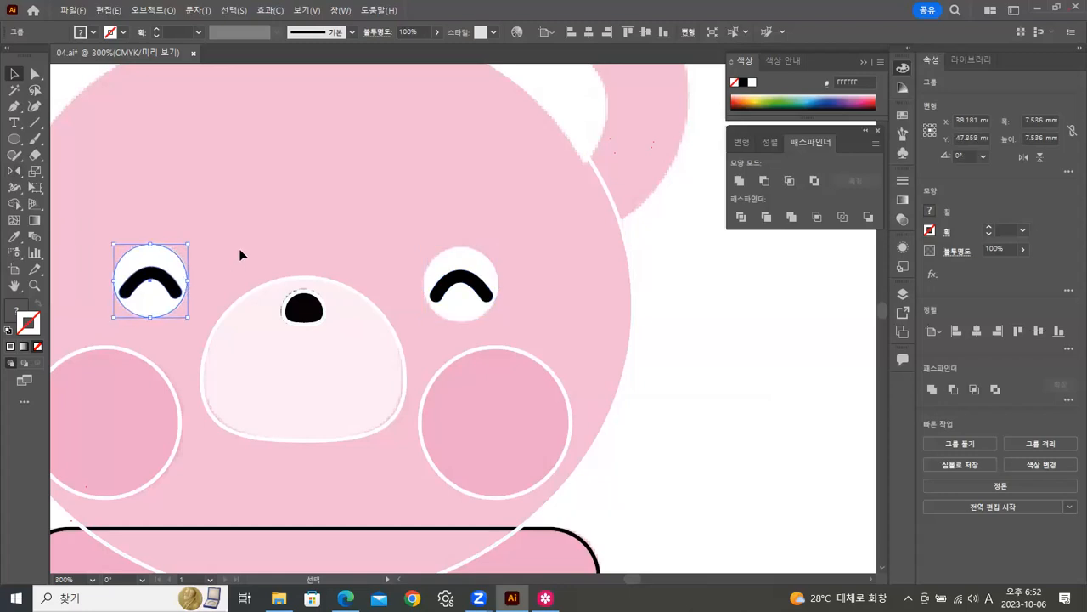
left_click(258, 266)
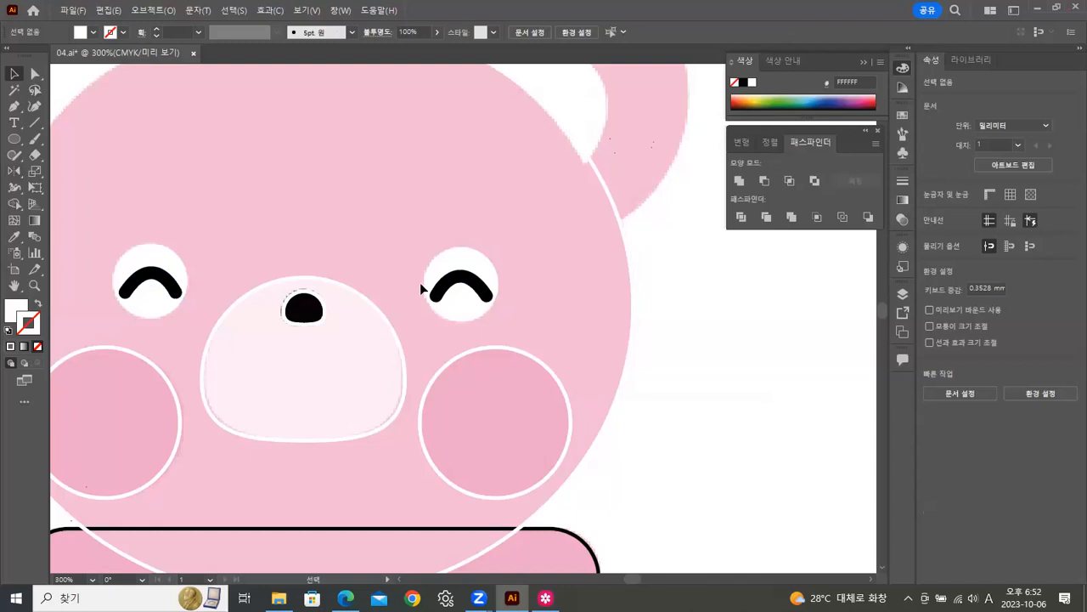
Step: Fill both cheek circles with the darker pink sampled from the traced cheek, leaving no outline
left_click(482, 347)
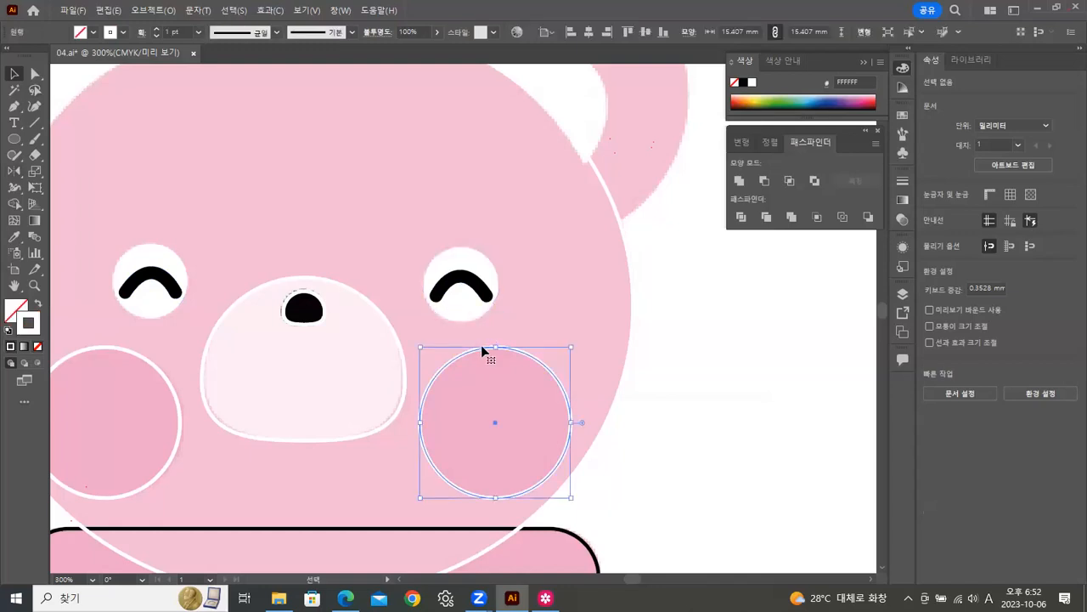
left_click(118, 344, "shift")
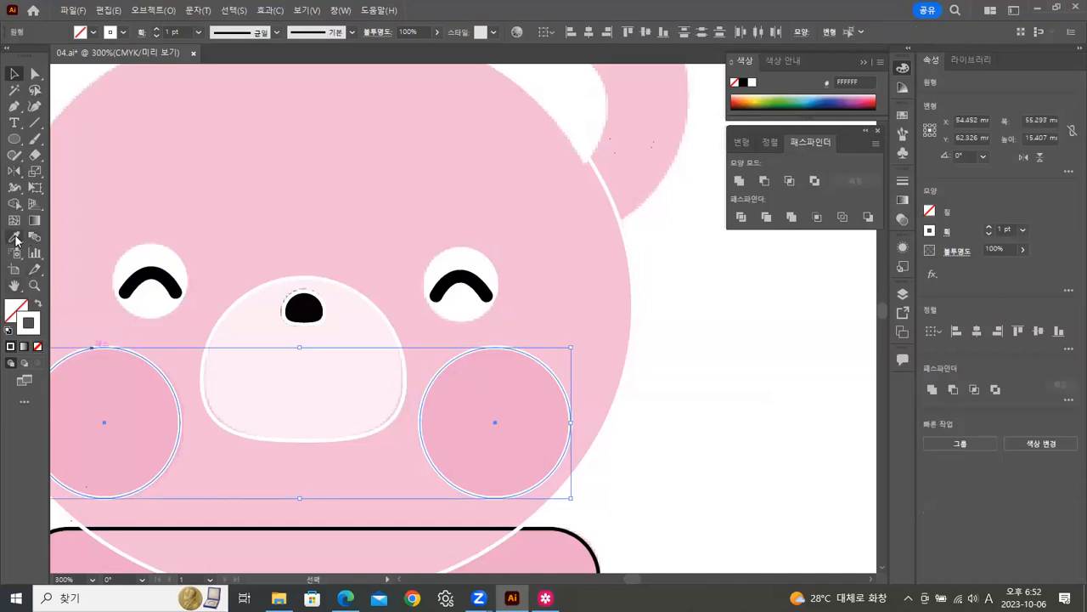
left_click(15, 219)
left_click(15, 236)
left_click(107, 383)
Step: Fill the bear's muzzle shape with the pale pink sampled from the traced muzzle, leaving no outline
left_click(15, 74)
left_click(231, 309)
left_click(15, 236)
left_click(260, 328)
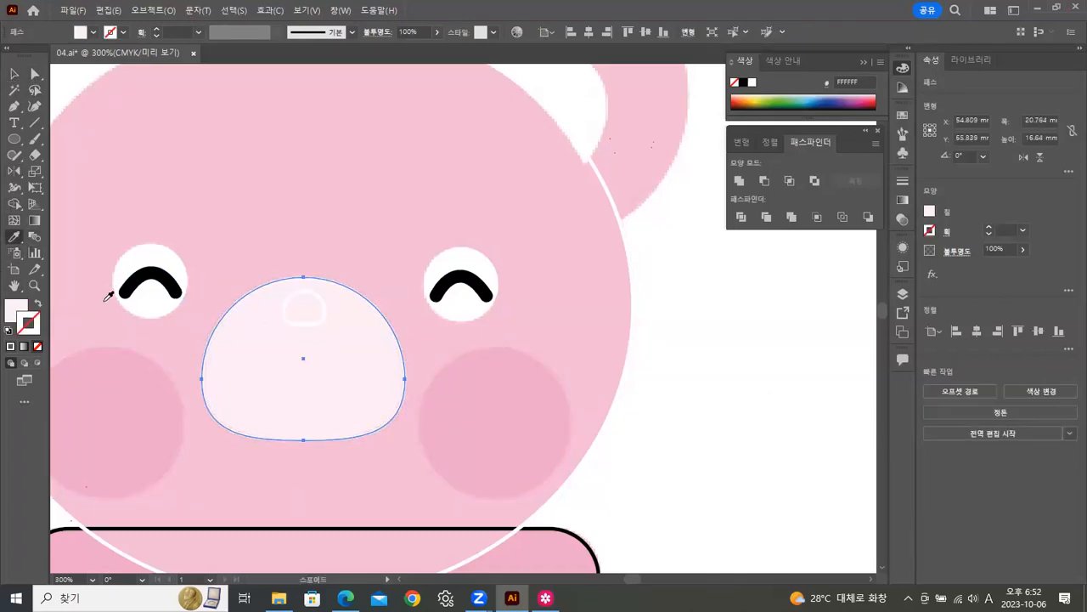
left_click(17, 310)
double_click(19, 308)
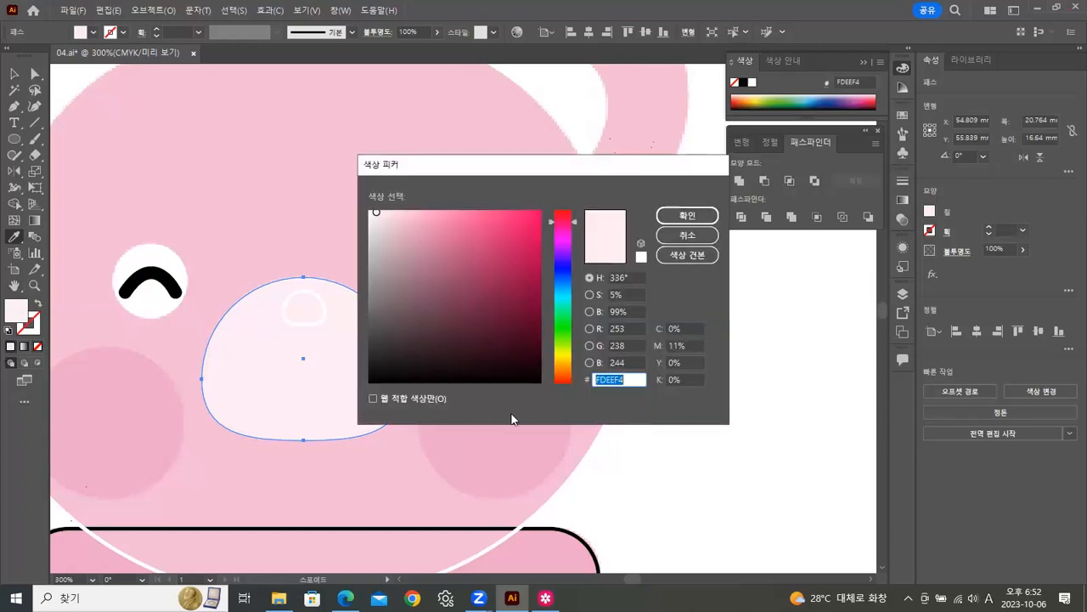
left_click_drag(376, 213, 342, 181)
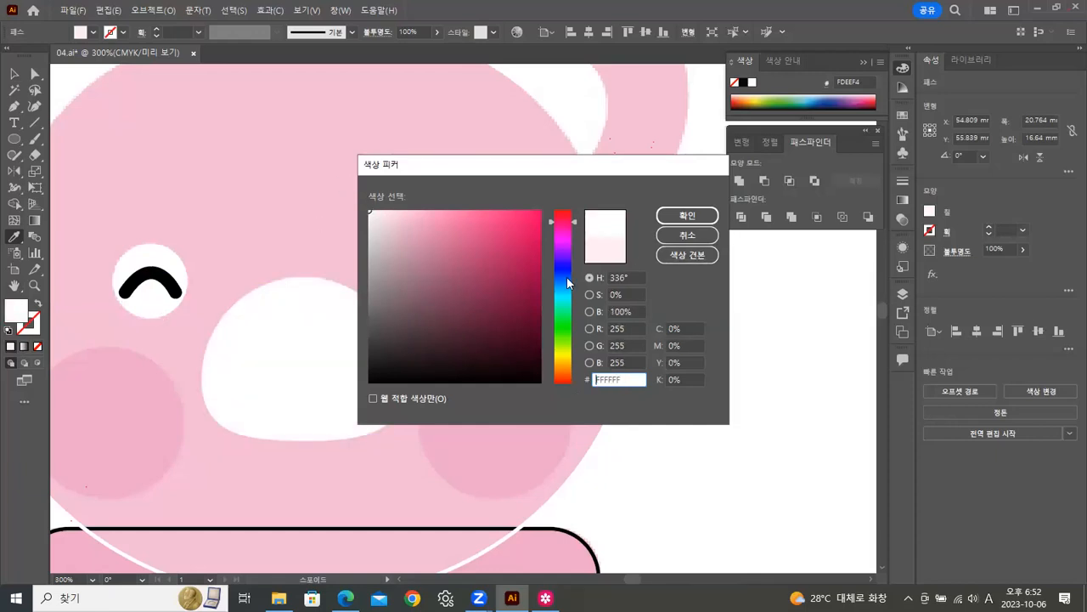
left_click(714, 219)
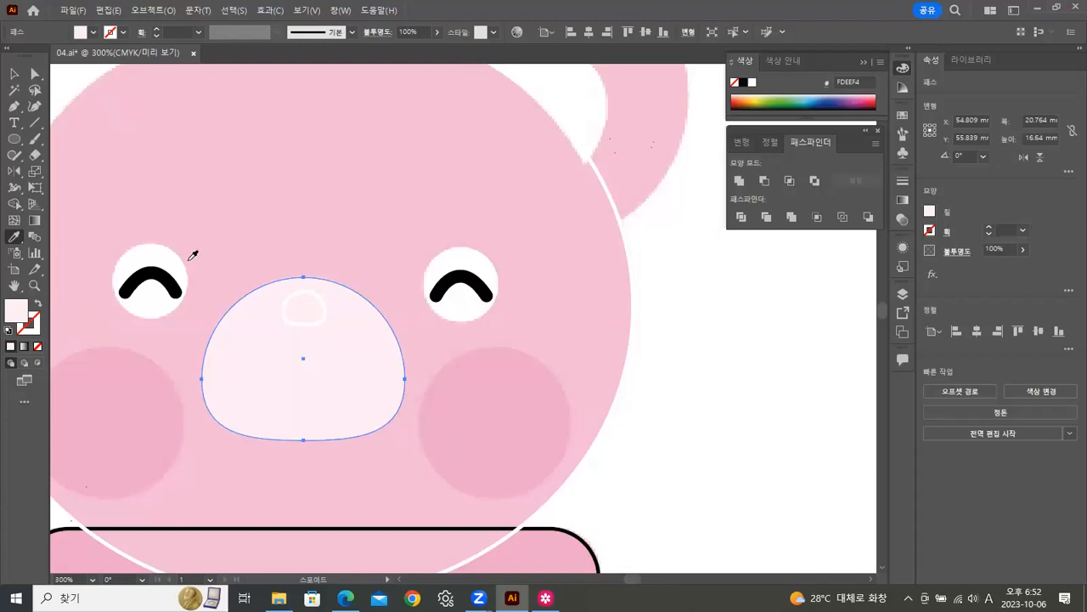
Step: Give the bear's nose shape a black fill and no stroke
left_click(14, 74)
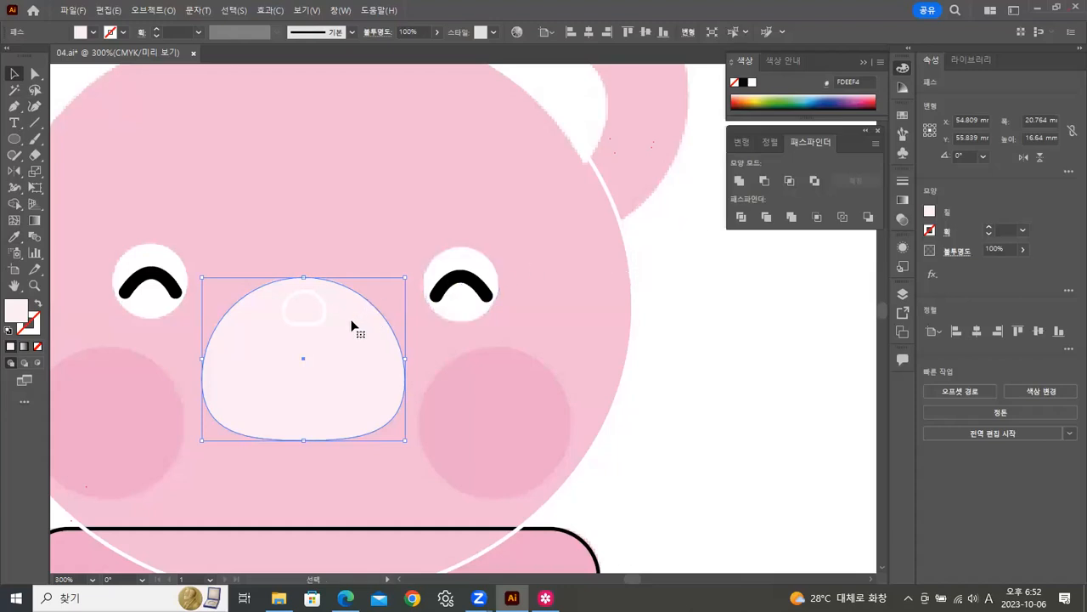
left_click(686, 343)
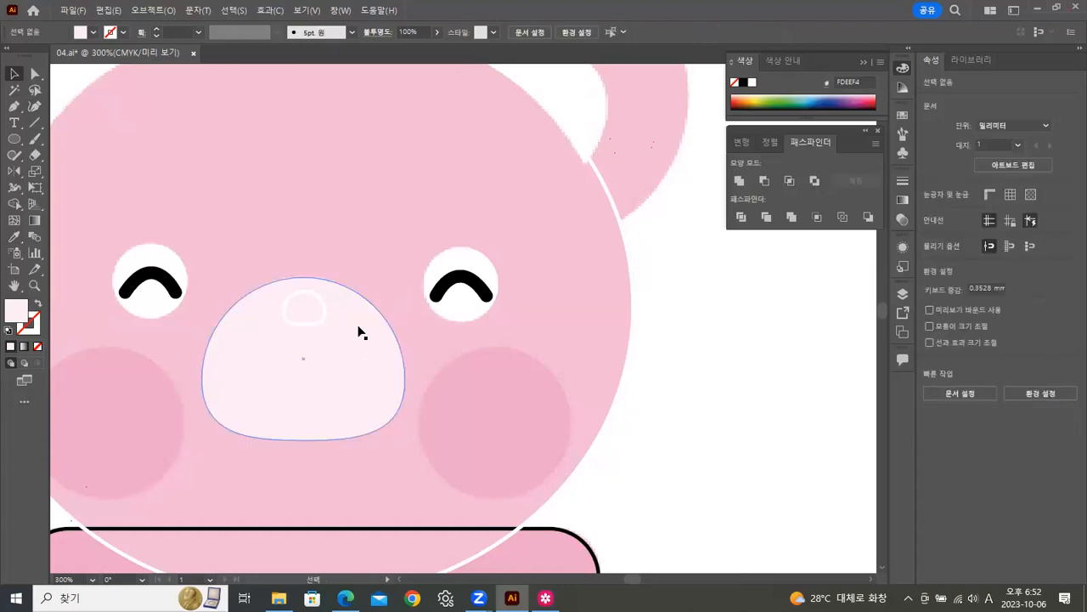
left_click(311, 322)
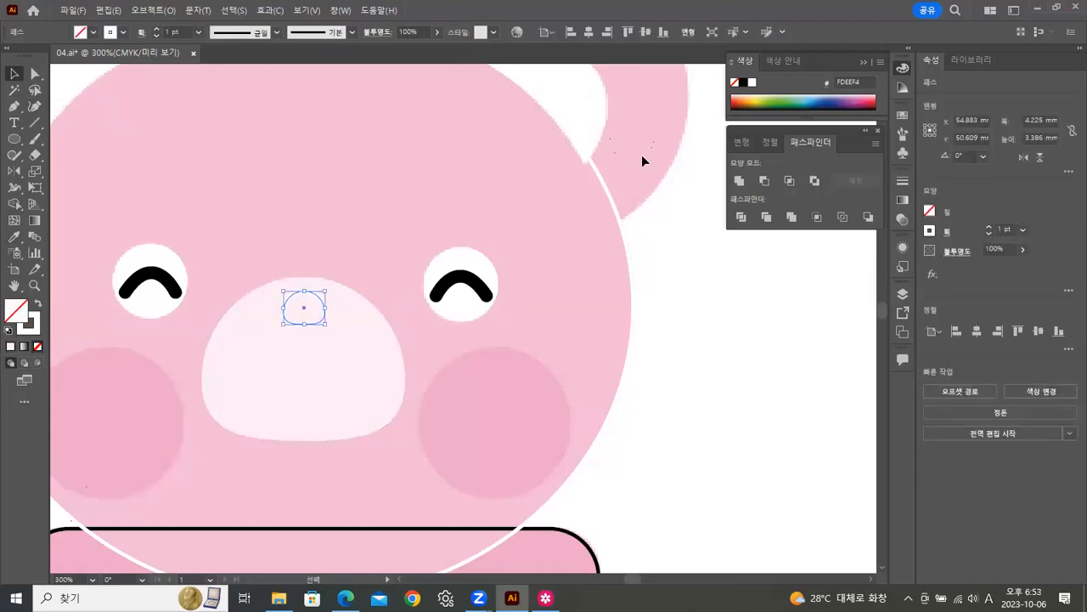
left_click(741, 83)
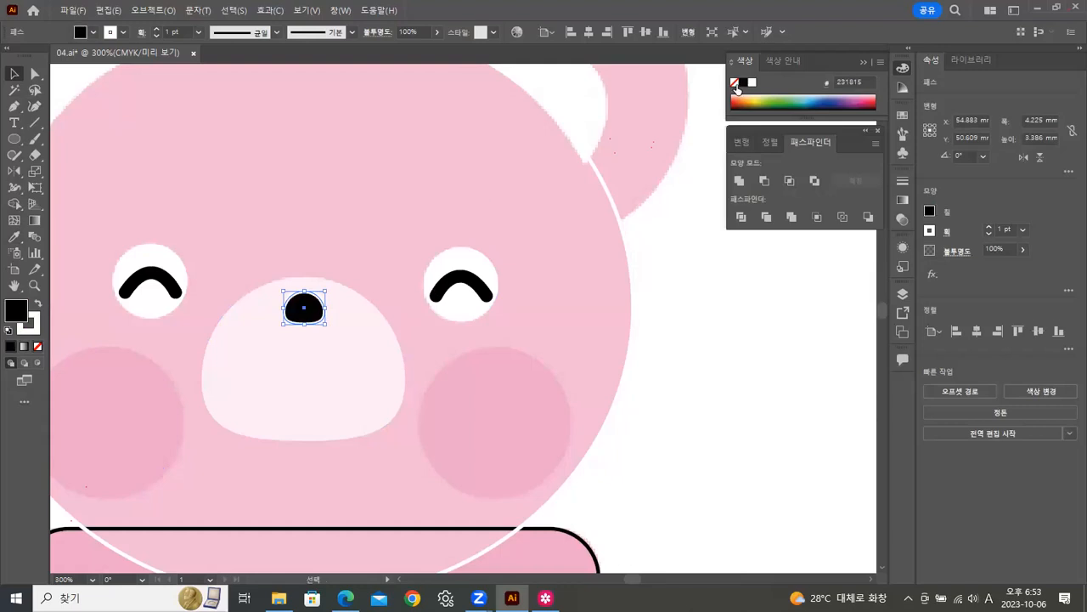
left_click(39, 347)
left_click(717, 370)
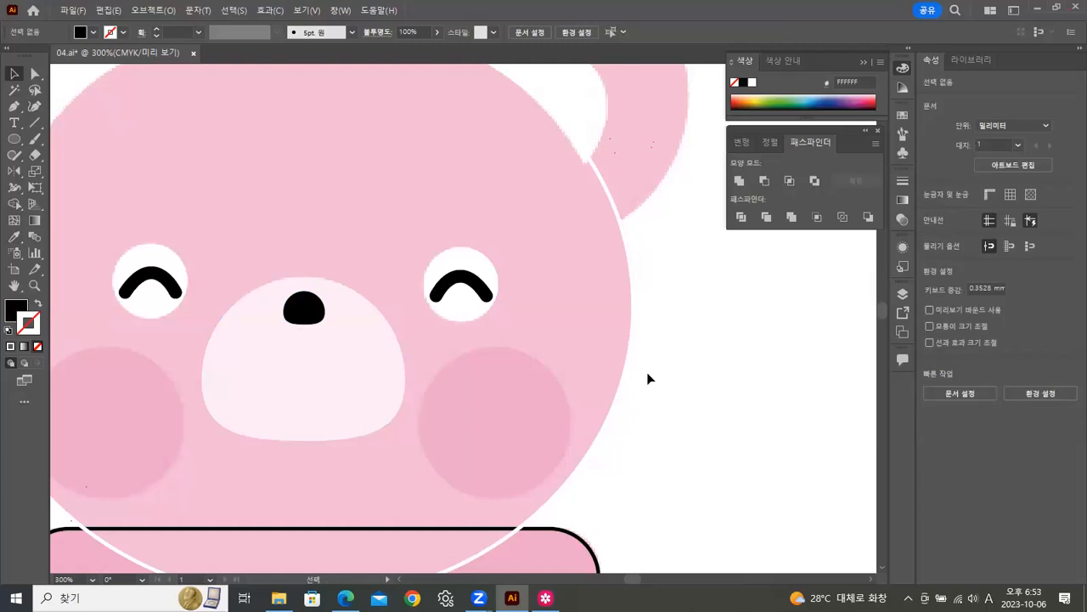
scroll(468, 396, "down", 2)
scroll(527, 267, "down", 3)
scroll(527, 267, "left", 2)
scroll(548, 313, "up", 6)
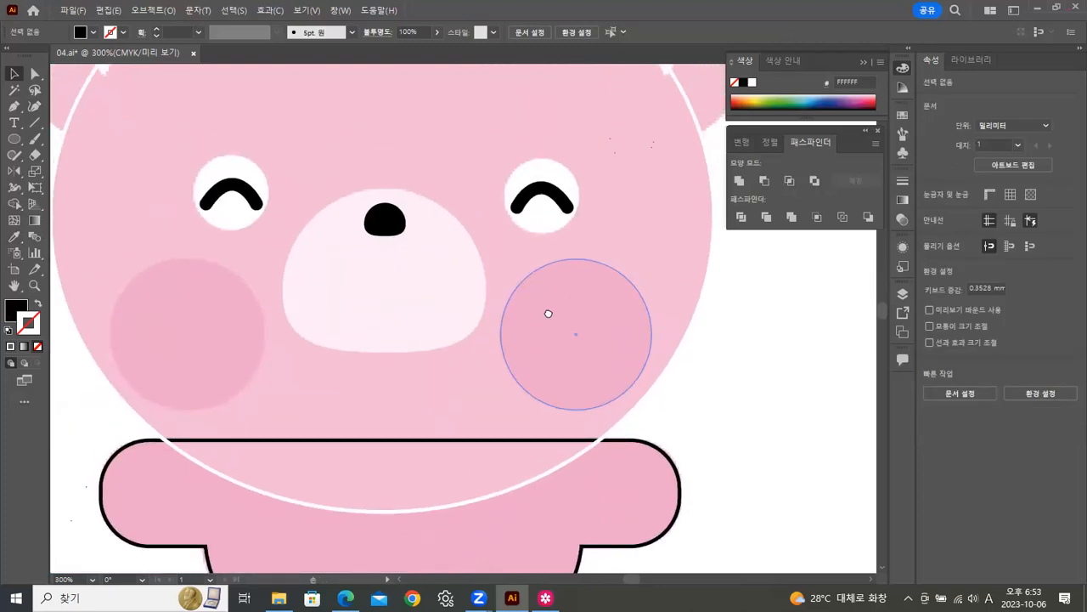
left_click_drag(543, 413, 545, 421)
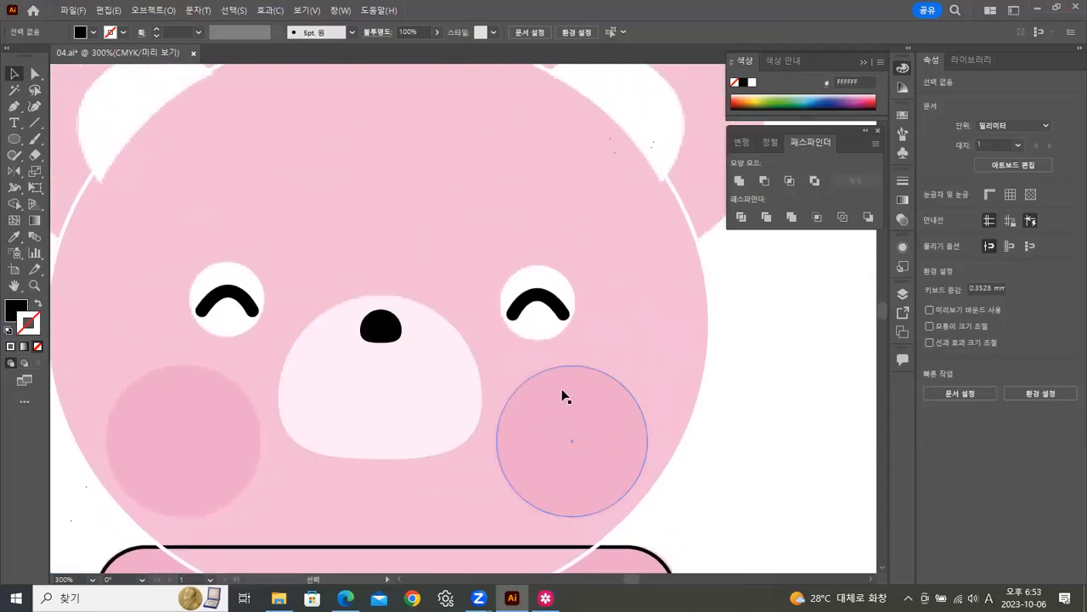
Step: Draw a circle about 30.4 mm across over the bear's left-hand ear, outline it 1 pt black without fill, and nudge it onto the traced ear
left_click_drag(632, 245, 655, 370)
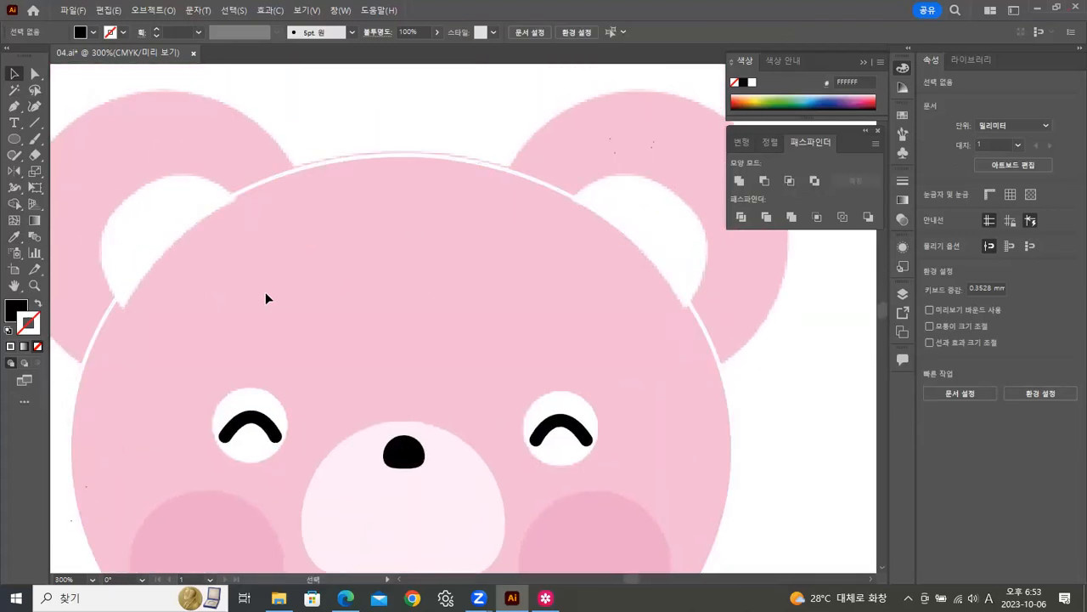
left_click_drag(278, 307, 366, 312)
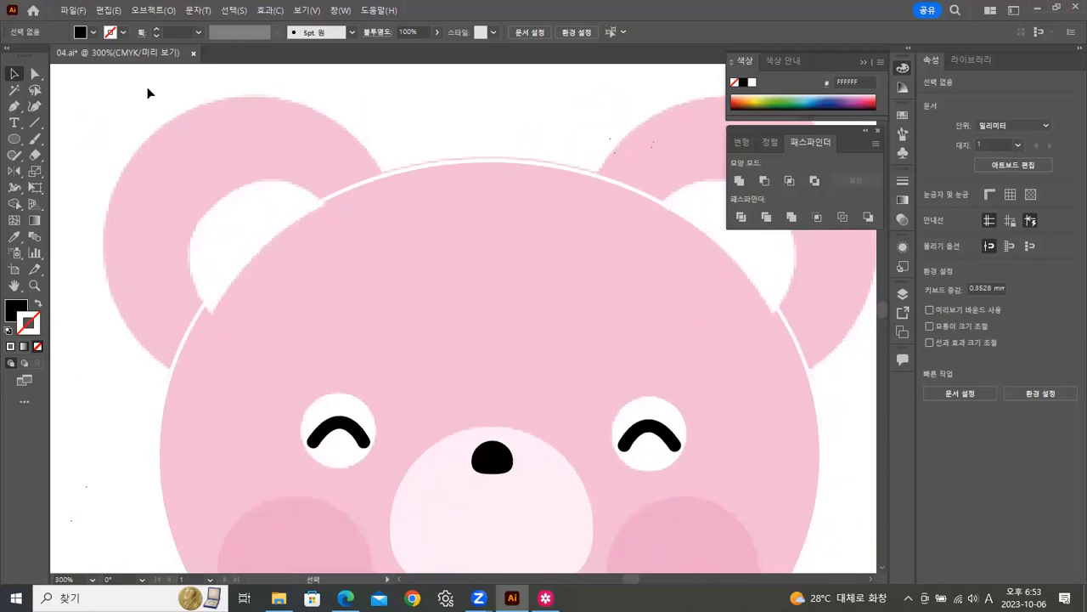
left_click(13, 138)
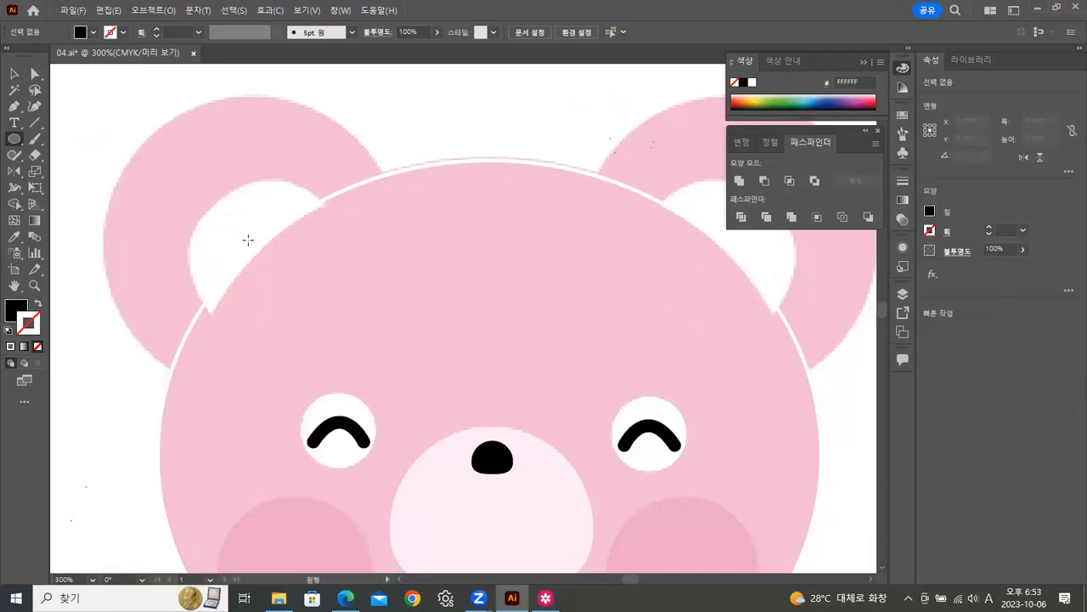
mouse_move(248, 241)
left_mouse_down()
mouse_move(412, 324)
mouse_move(396, 295)
left_mouse_up()
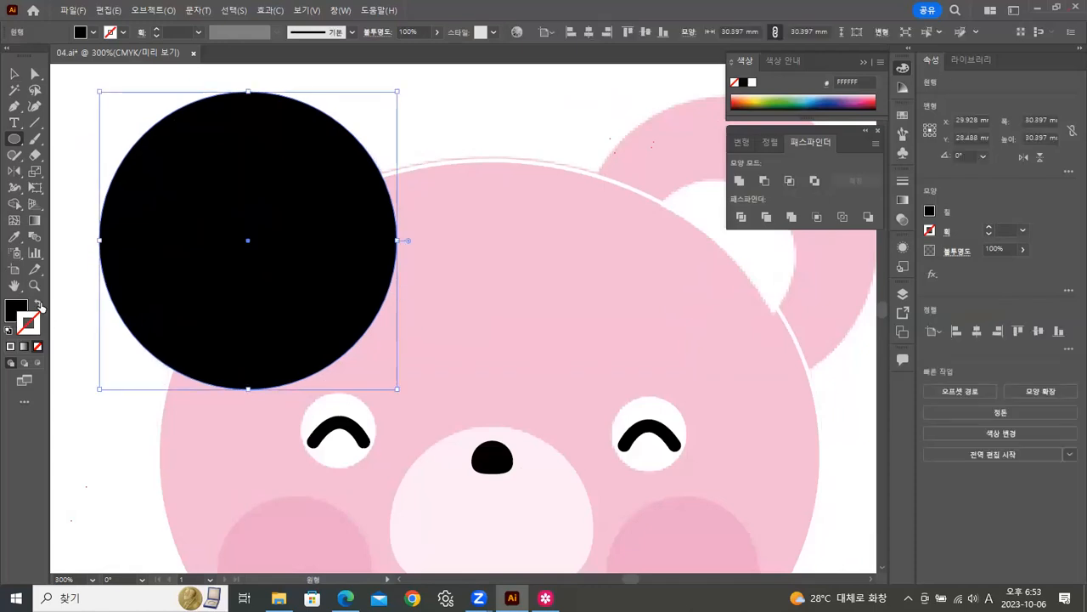
left_click(36, 303)
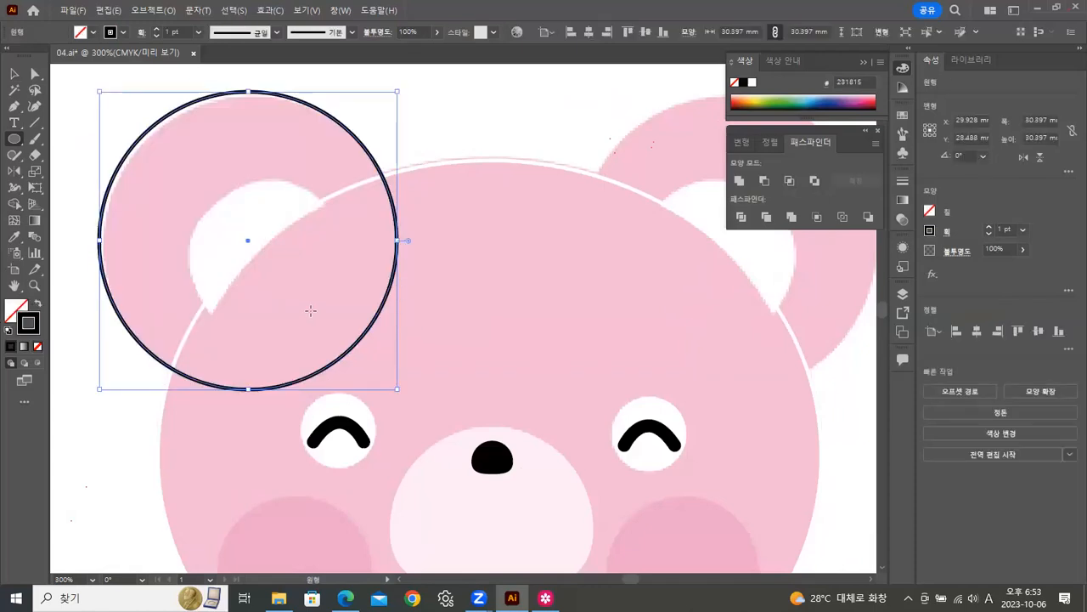
key("Down")
key("Right")
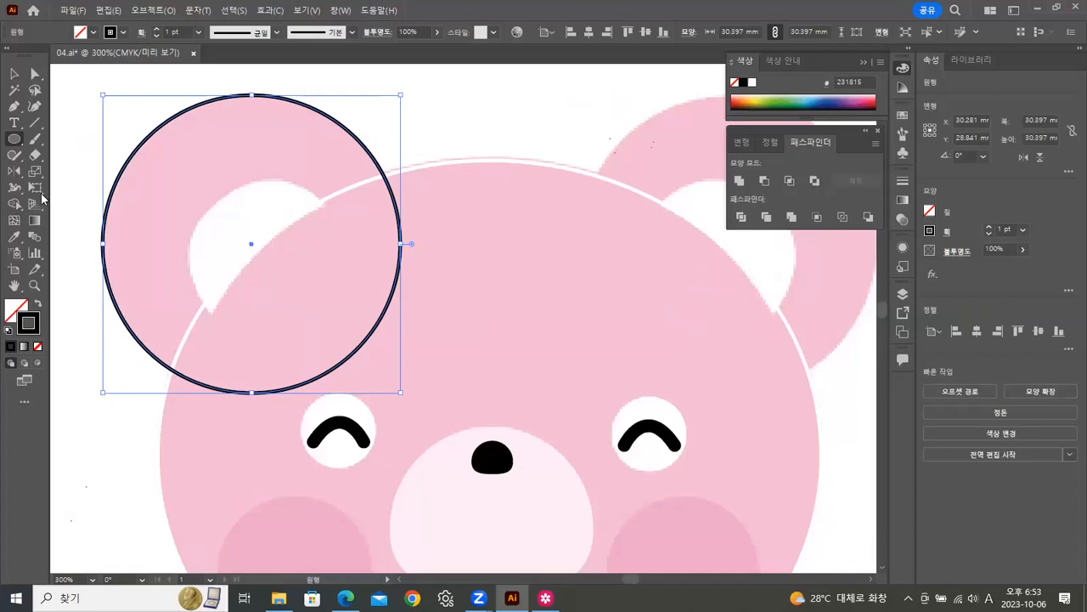
right_click(13, 141)
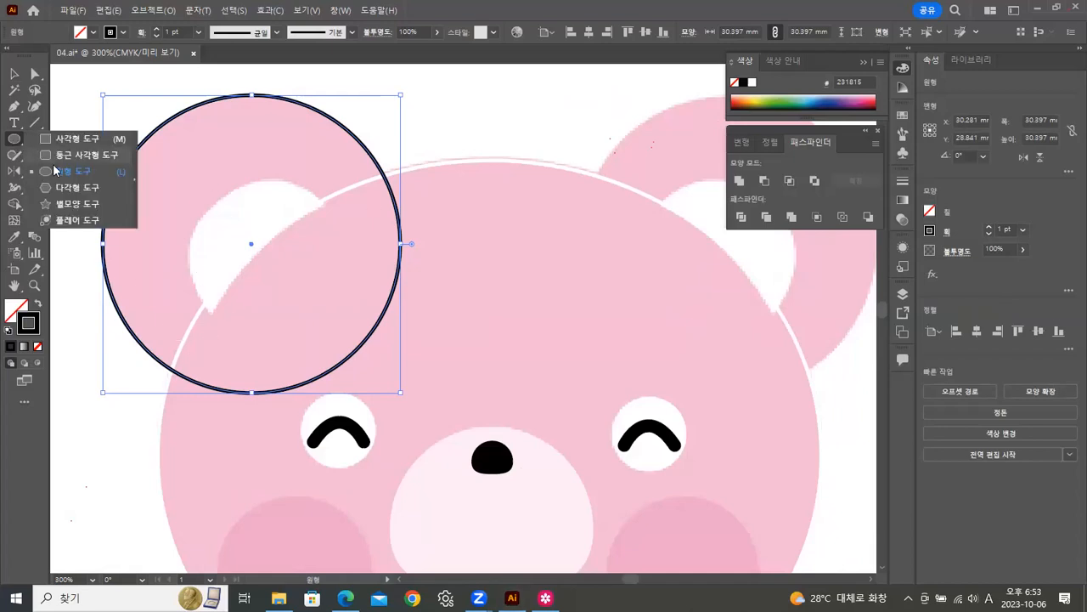
left_click(51, 173)
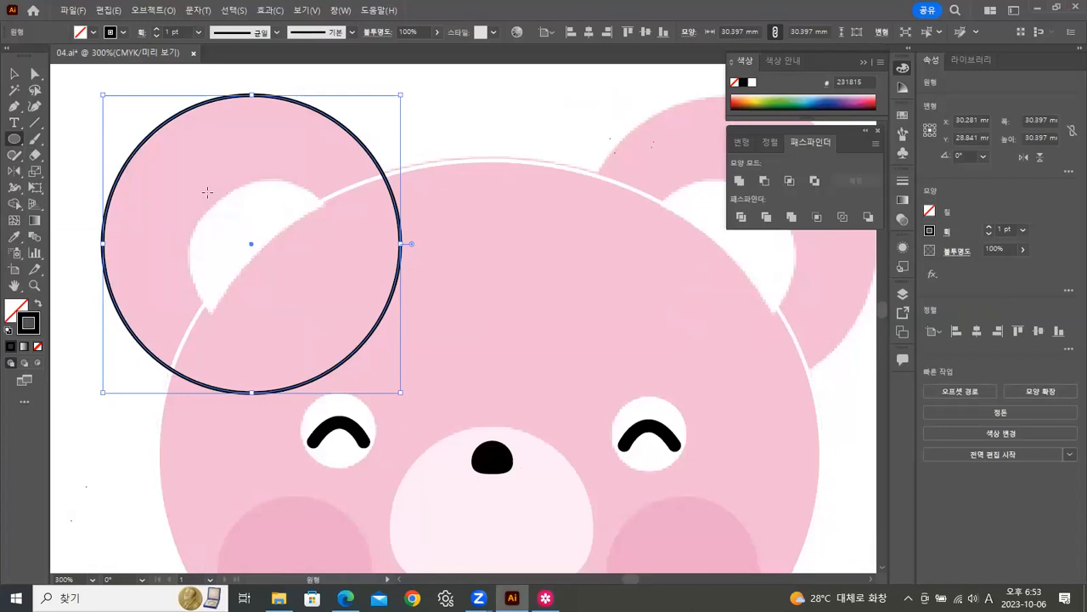
left_click_drag(187, 195, 412, 361)
key("ctrl+z")
Step: Draw a rounded rectangle about 21.6 by 15.3 mm over the white inner part of the left-hand ear
left_click_drag(15, 141, 47, 158)
left_click_drag(177, 186, 390, 338)
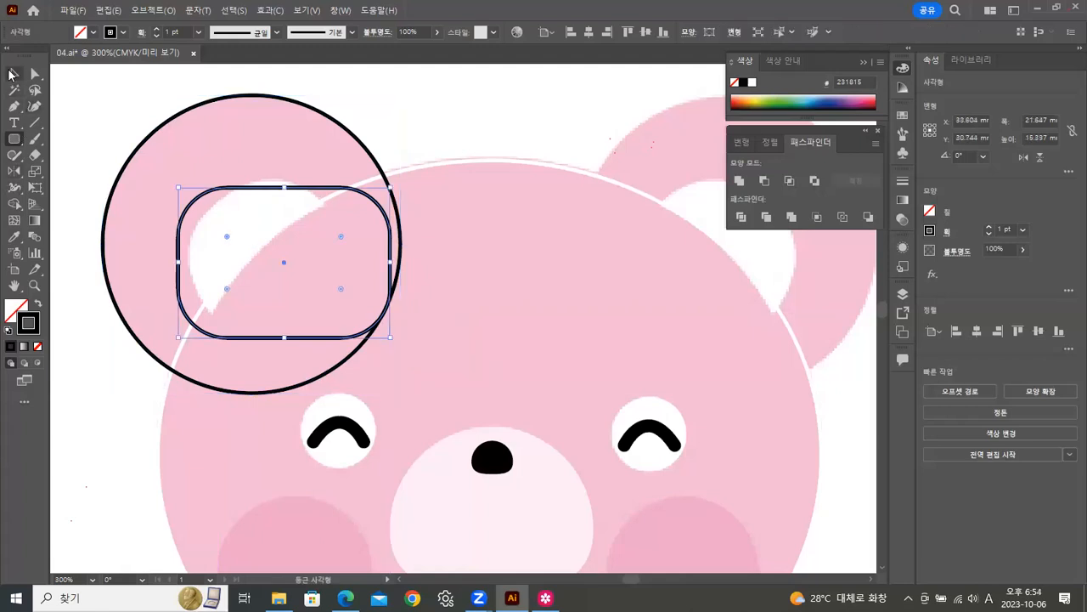
left_click(14, 74)
Step: Rotate the rounded rectangle to 315° and fit it over the traced inner ear, enlarging its height to about 16.5 mm
left_click_drag(395, 338, 379, 370)
left_click_drag(457, 330, 341, 392)
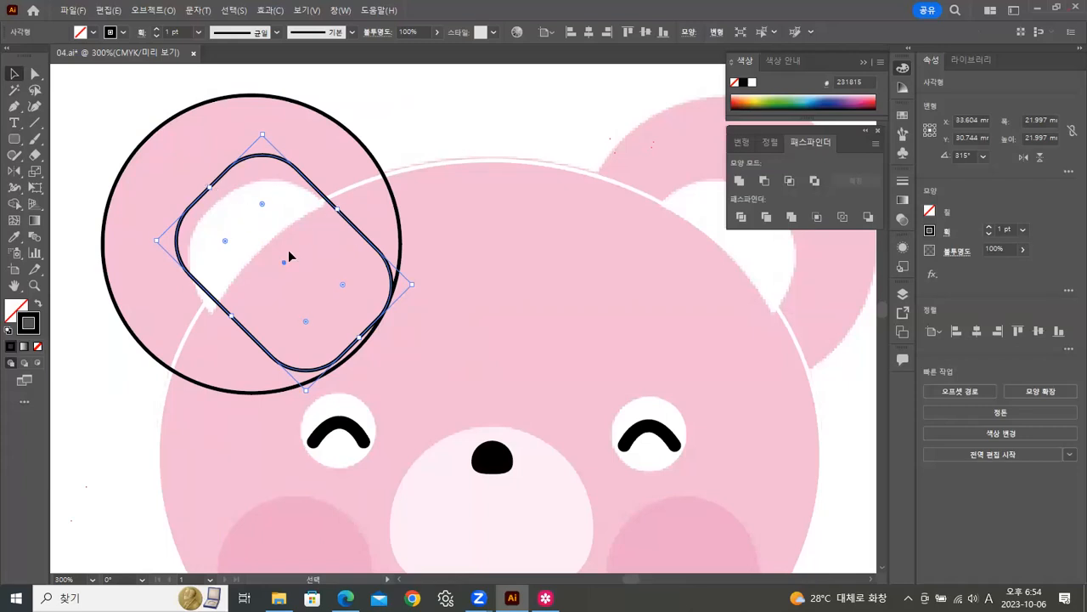
left_click_drag(281, 264, 284, 282)
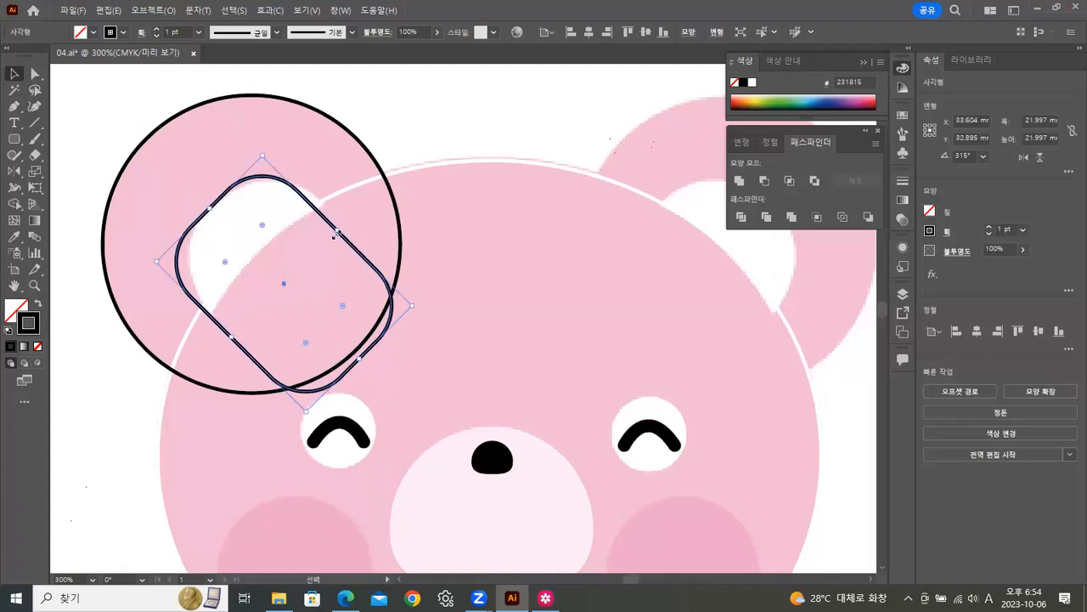
left_click_drag(336, 230, 381, 235)
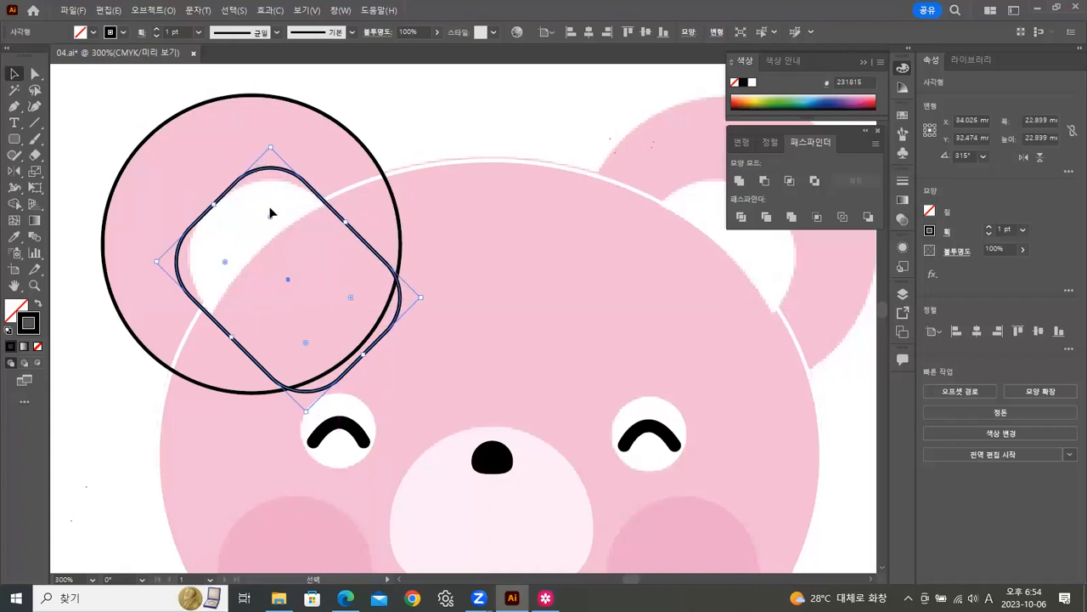
Step: Set all four linked corner radii of the tilted rounded rectangle to 10 mm
key("shift+F8")
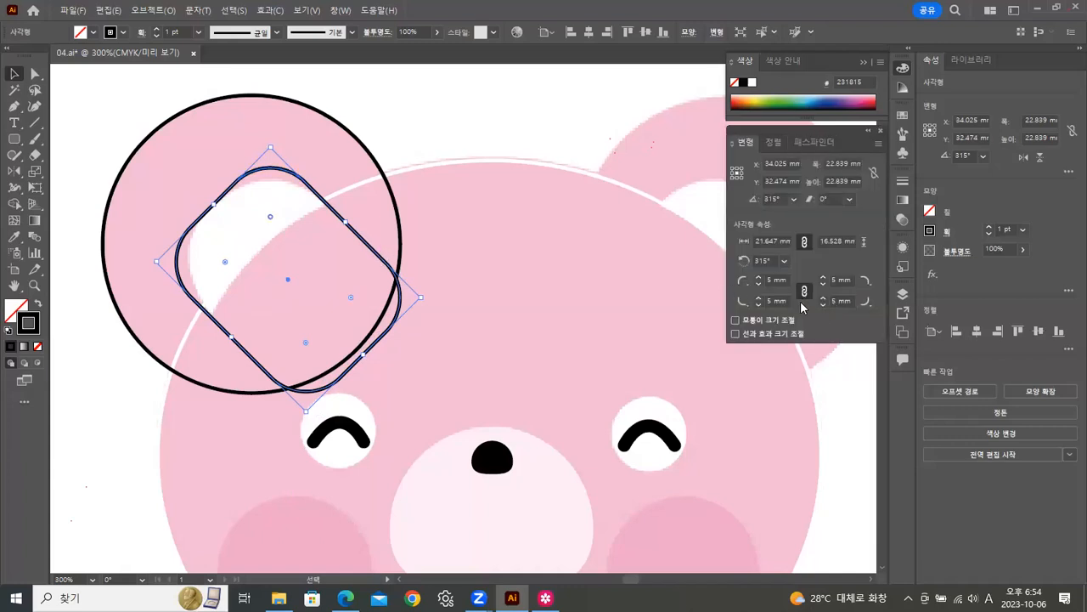
double_click(772, 279)
type("1")
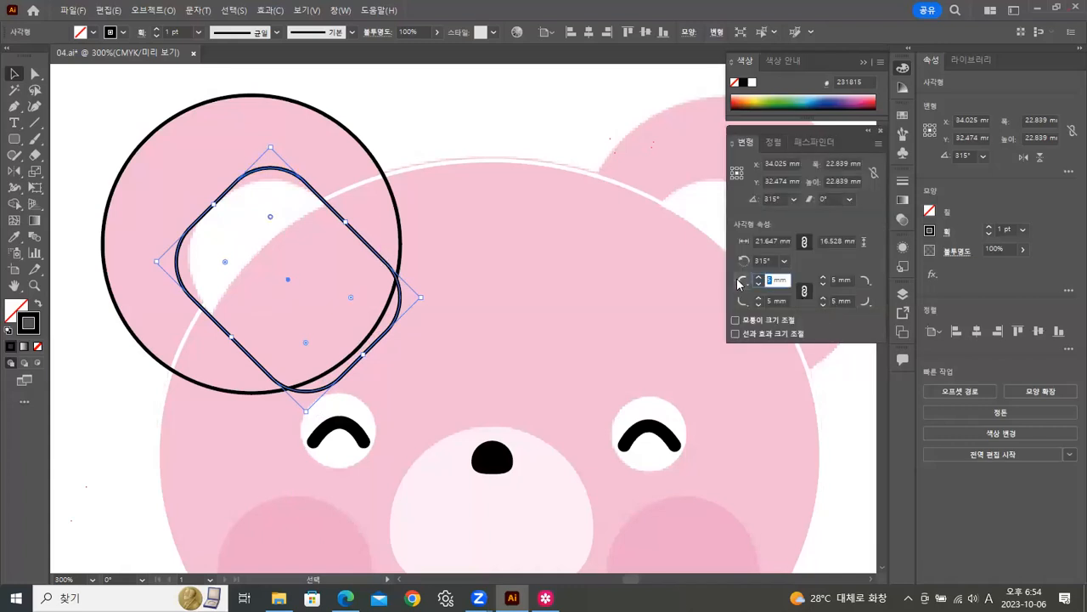
type("0")
key("Return")
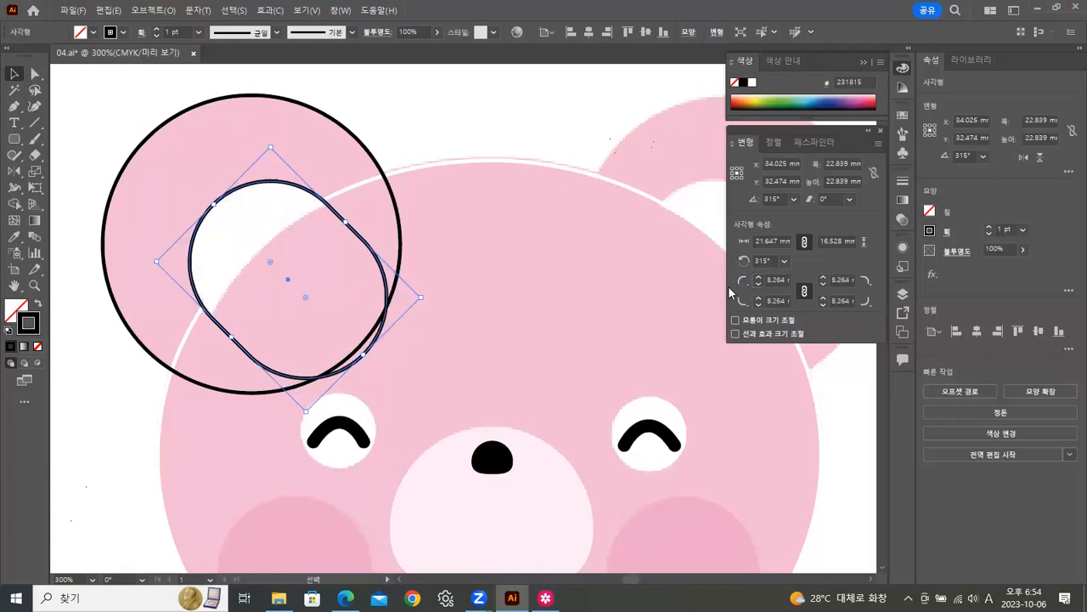
Step: Try a 7 mm corner radius on the tilted inner-ear shape and return it to 10 mm
left_click(783, 280)
type("7")
key("Return")
left_click(773, 280)
type("10")
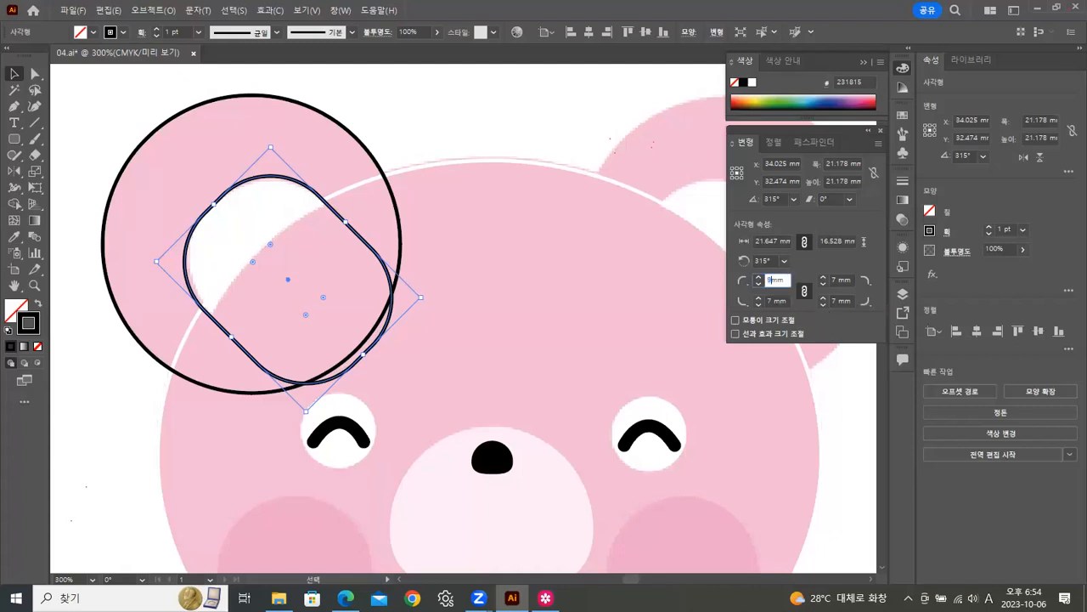
key("Return")
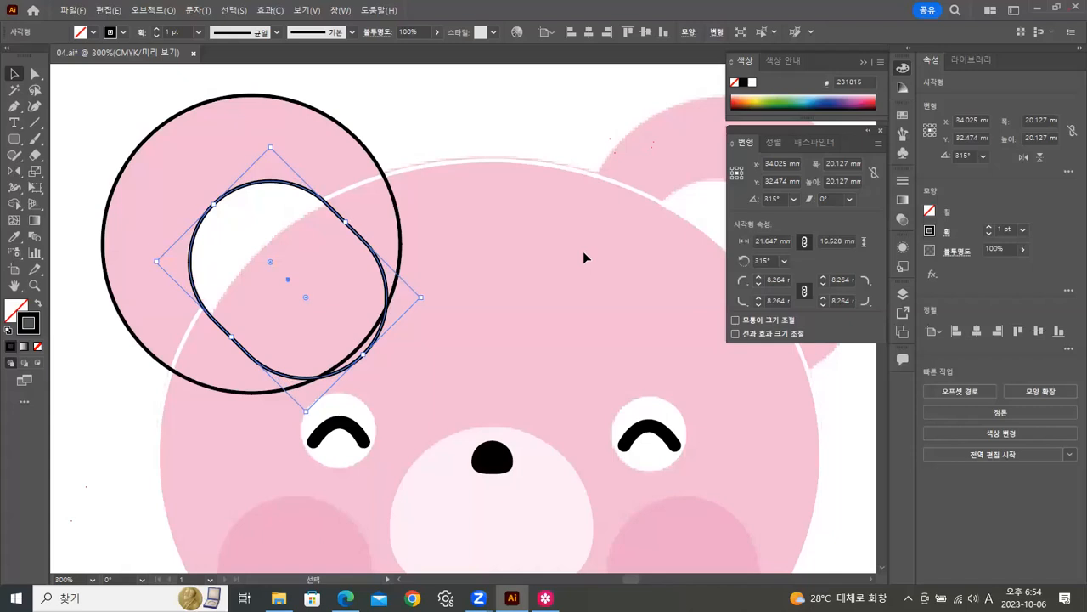
left_click(584, 253)
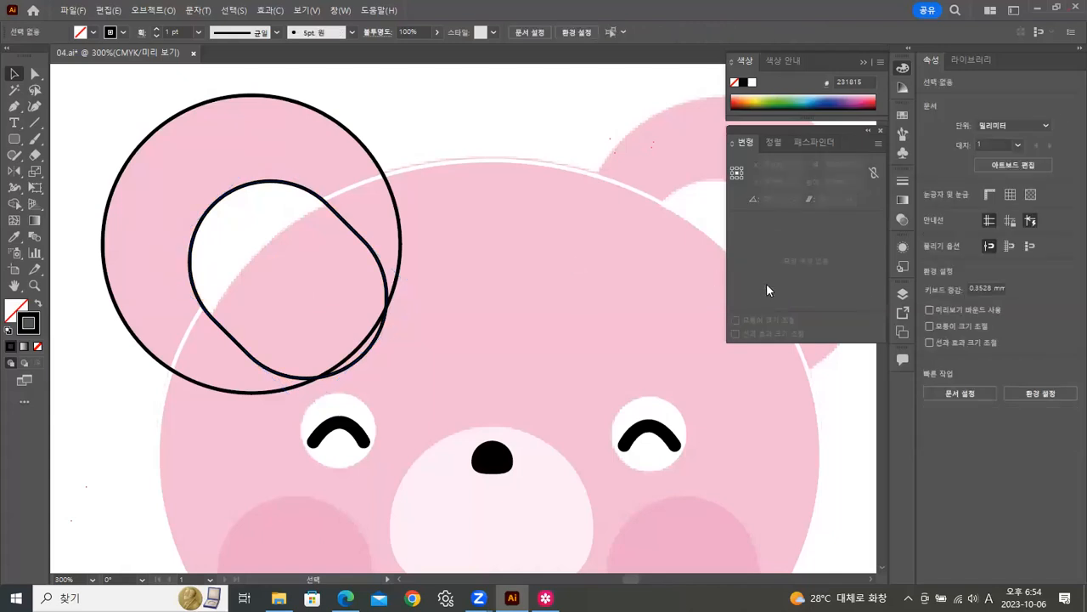
left_click(302, 196)
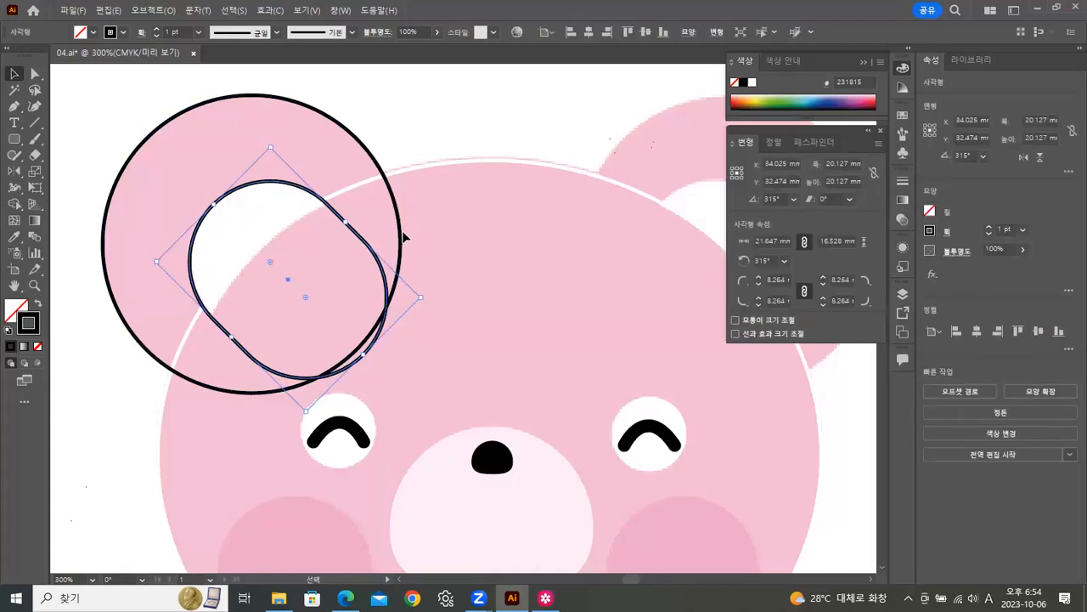
mouse_move(362, 360)
left_mouse_down()
mouse_move(333, 318)
mouse_move(369, 350)
mouse_move(335, 315)
mouse_move(365, 351)
left_mouse_up()
left_click(443, 88)
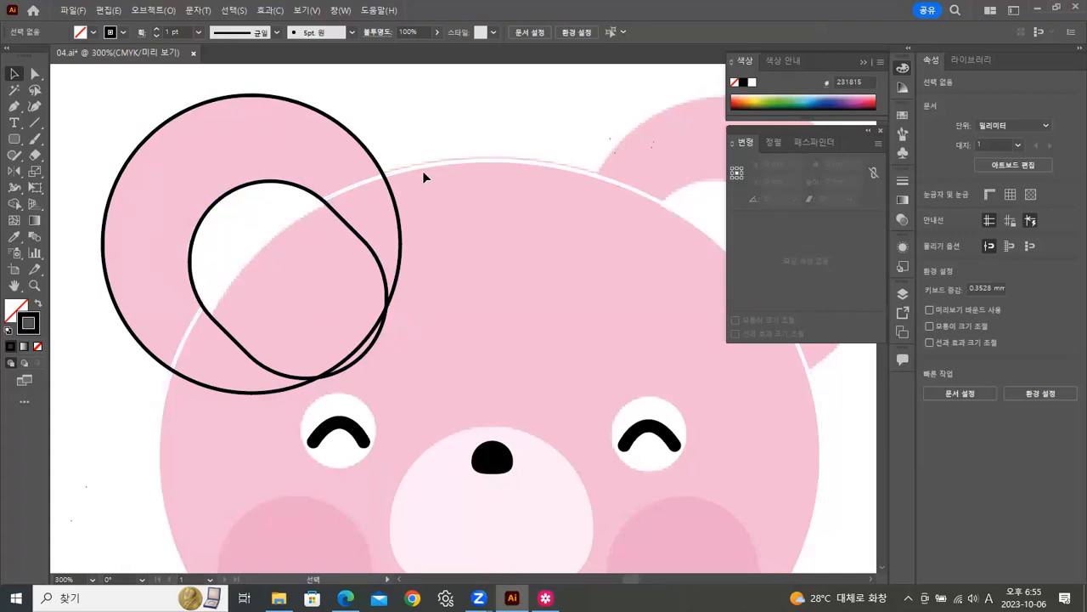
Step: Shift the large head ellipse right so its edge follows the inner ear's lower edge, and give it a white fill without stroke
left_click(347, 188)
mouse_move(347, 187)
left_mouse_down()
mouse_move(369, 196)
mouse_move(367, 186)
left_mouse_up()
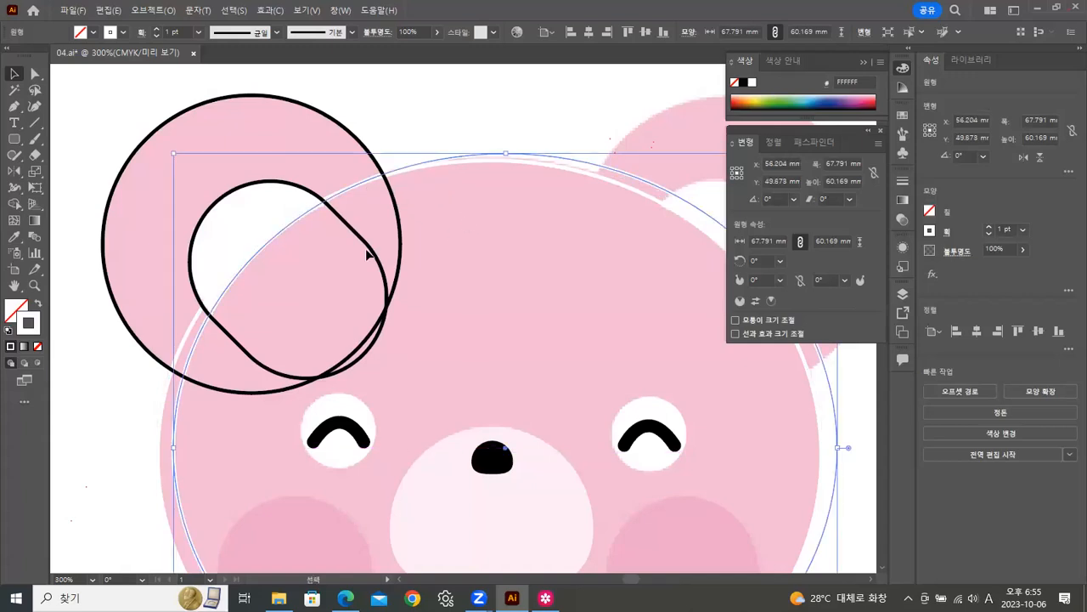
left_click(38, 304)
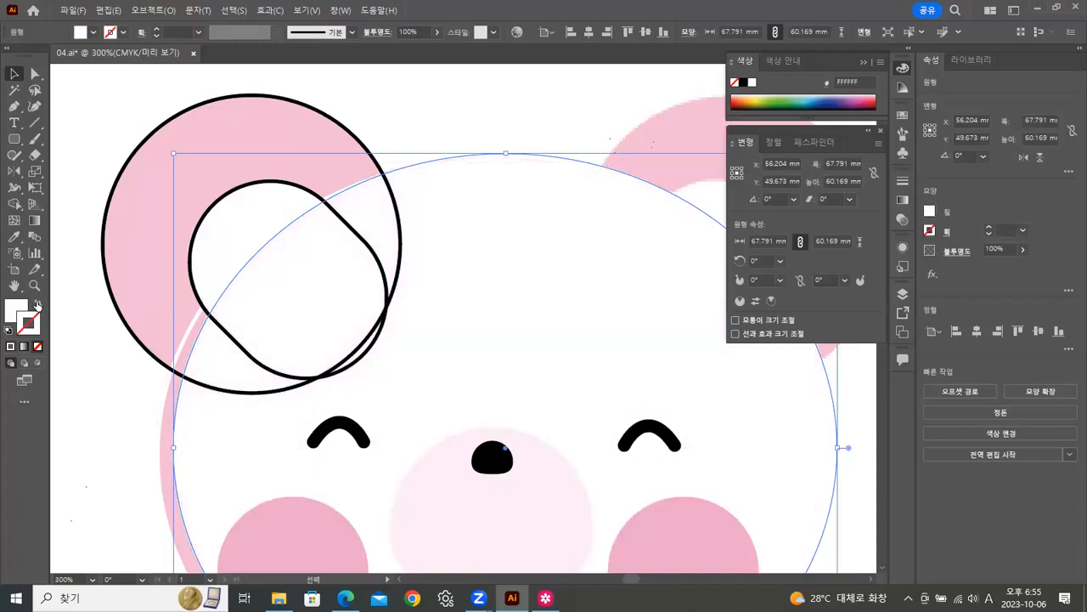
left_click(461, 114)
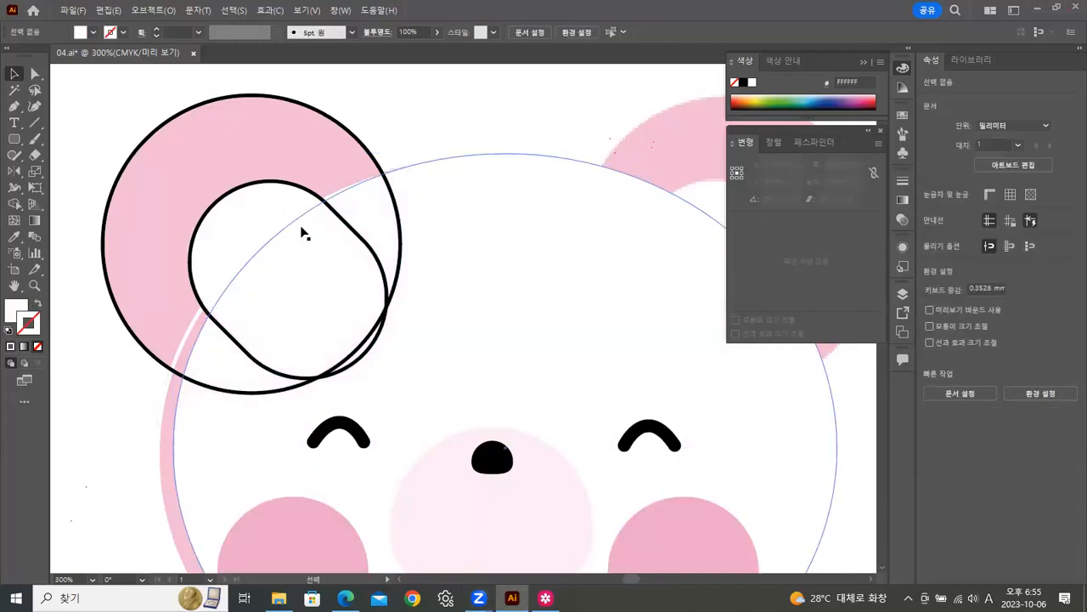
Step: Give the tilted inner-ear shape a black fill without stroke and bring the white head ellipse to the front
left_click(264, 187)
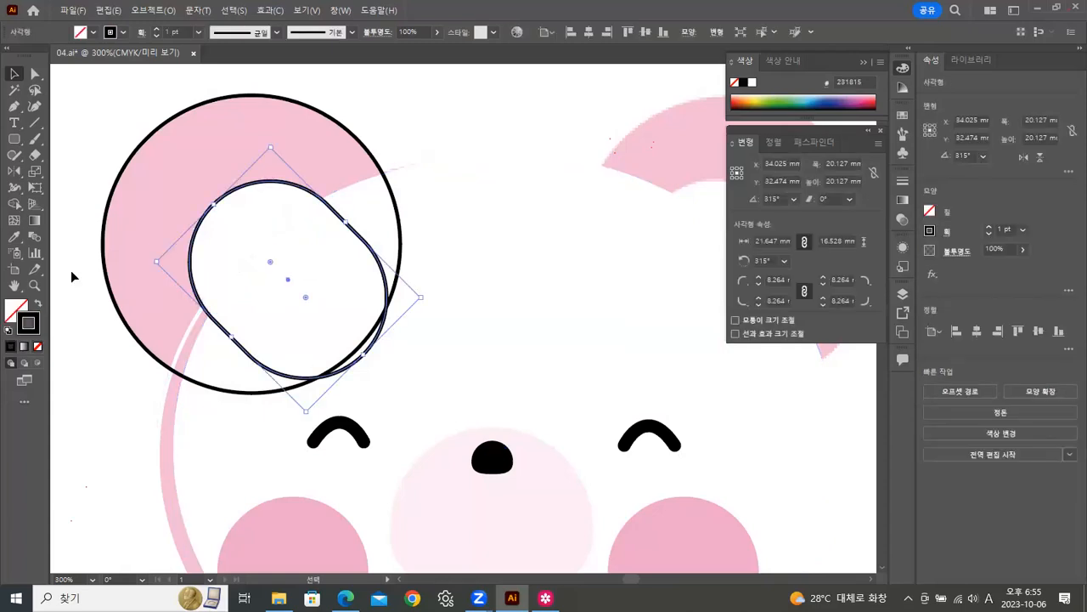
left_click(36, 304)
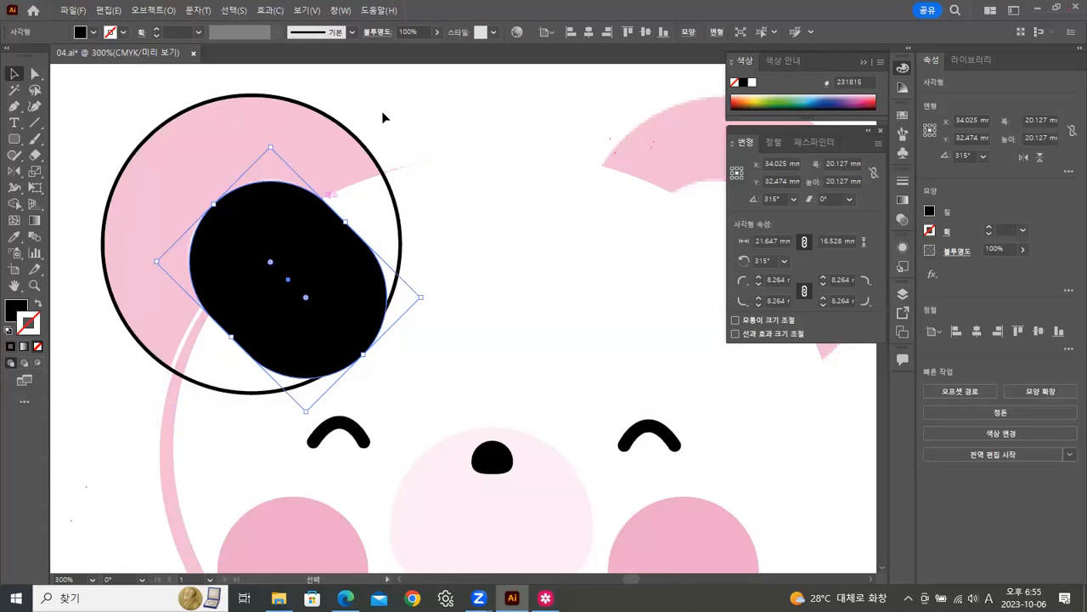
left_click(345, 191)
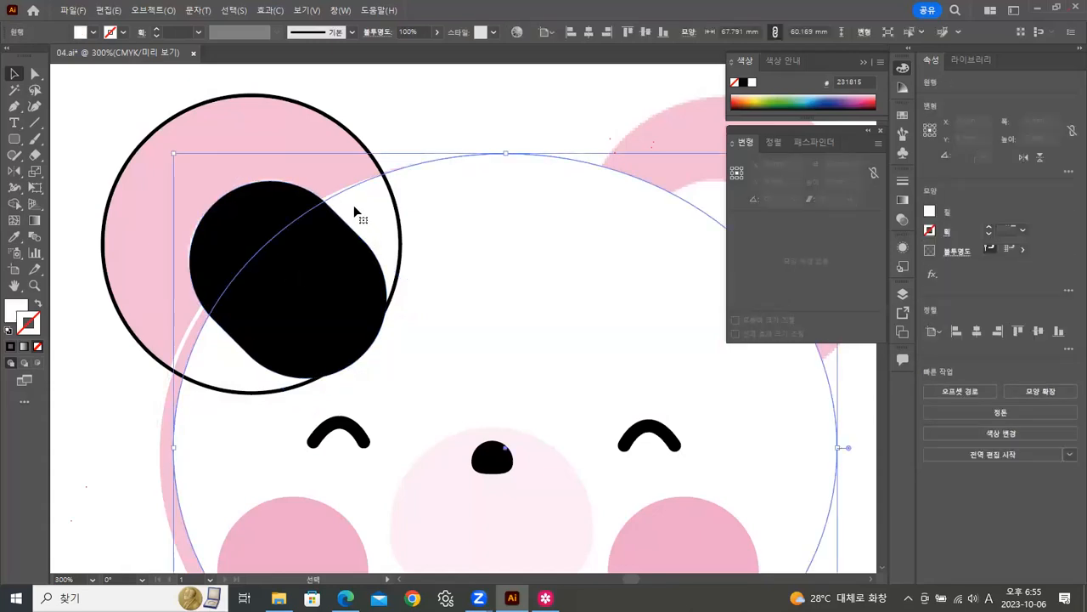
right_click(350, 204)
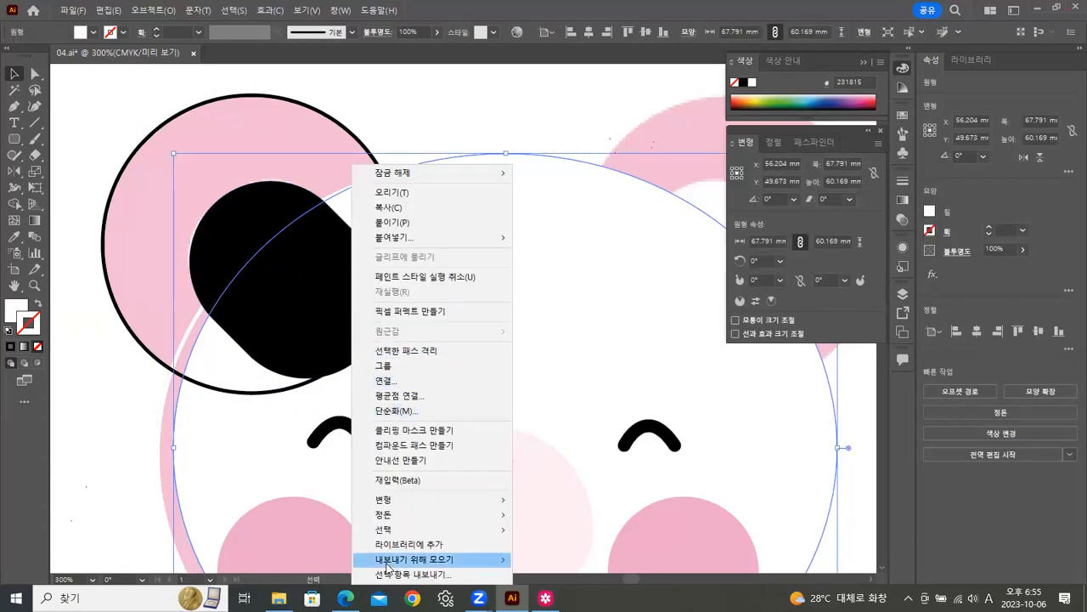
mouse_move(397, 522)
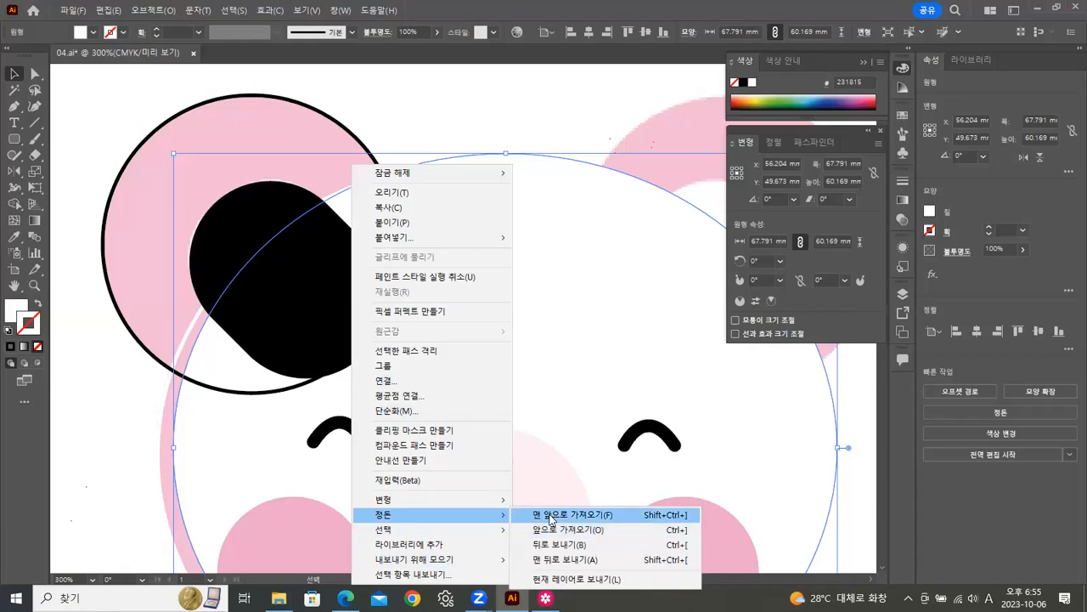
left_click(551, 520)
Step: Subtract the head ellipse from the tilted inner-ear shape with Minus Front, leaving the crescent-like inner ear
left_click(274, 218)
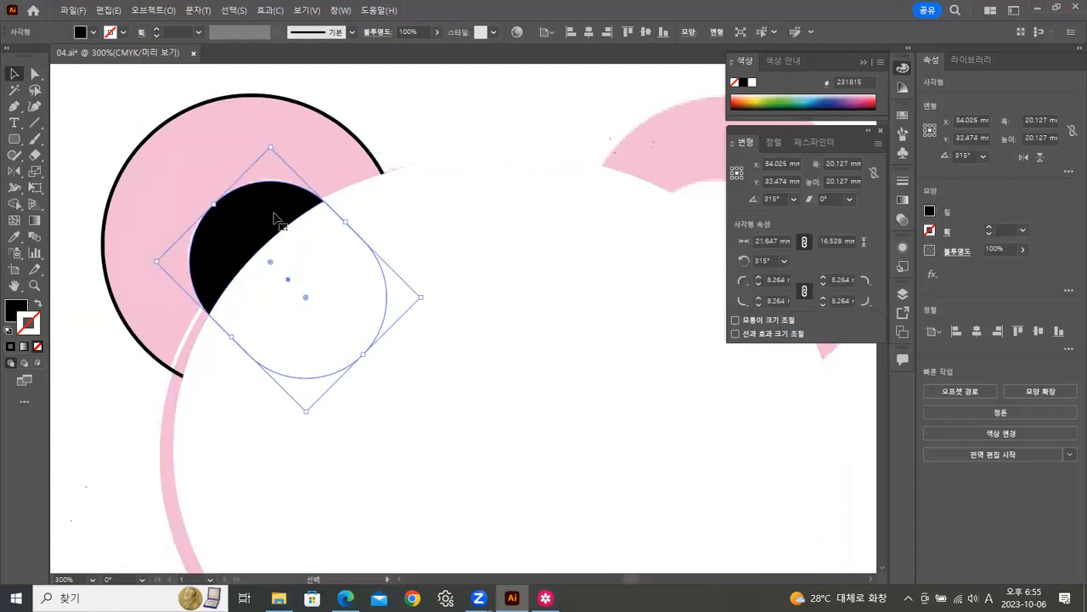
left_click(401, 226, "shift")
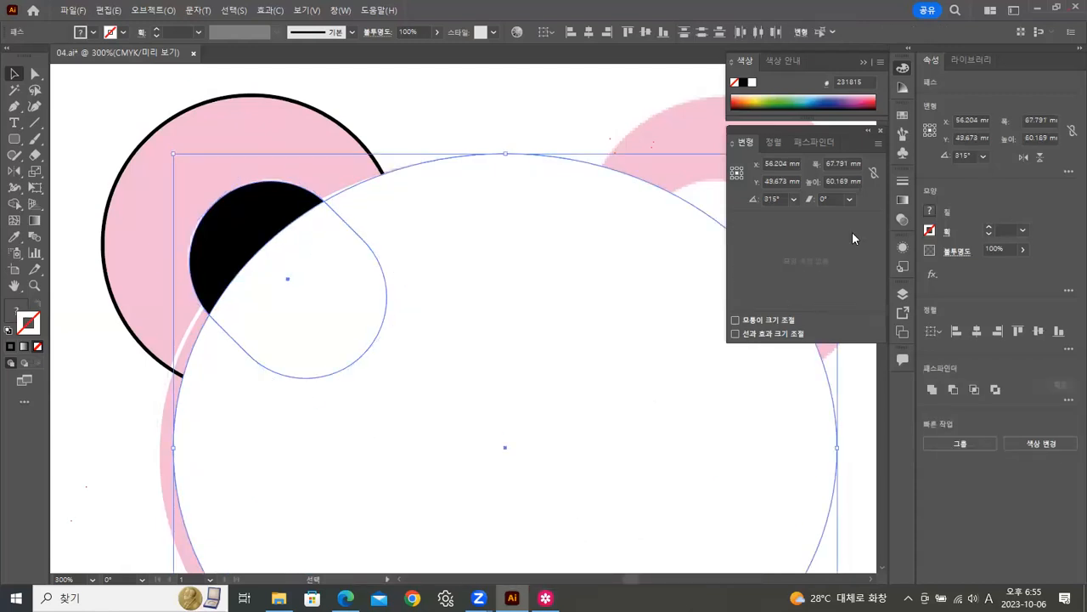
left_click(814, 141)
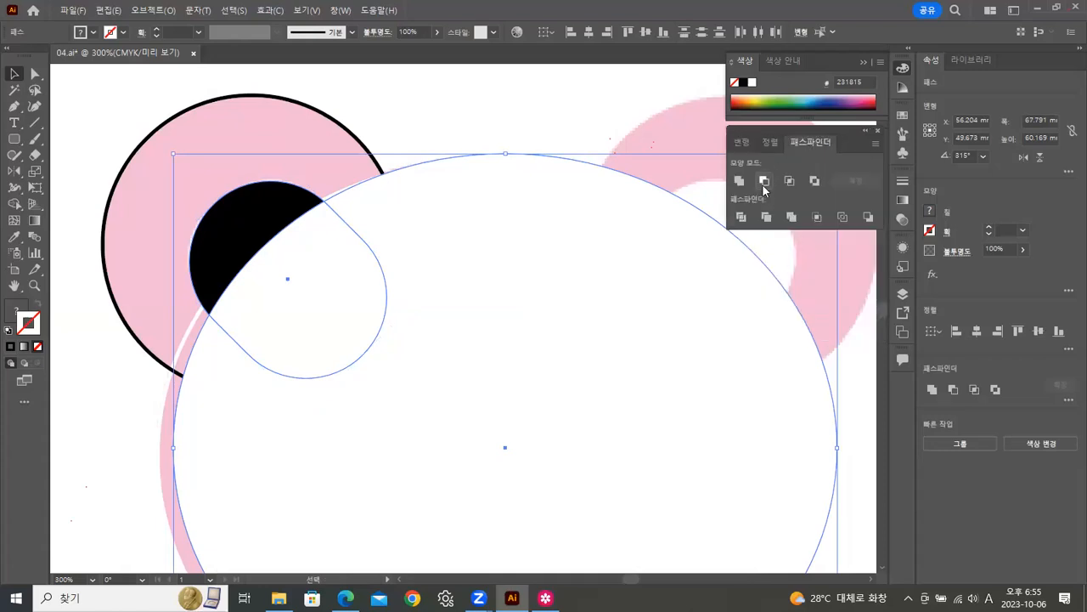
left_click(764, 182)
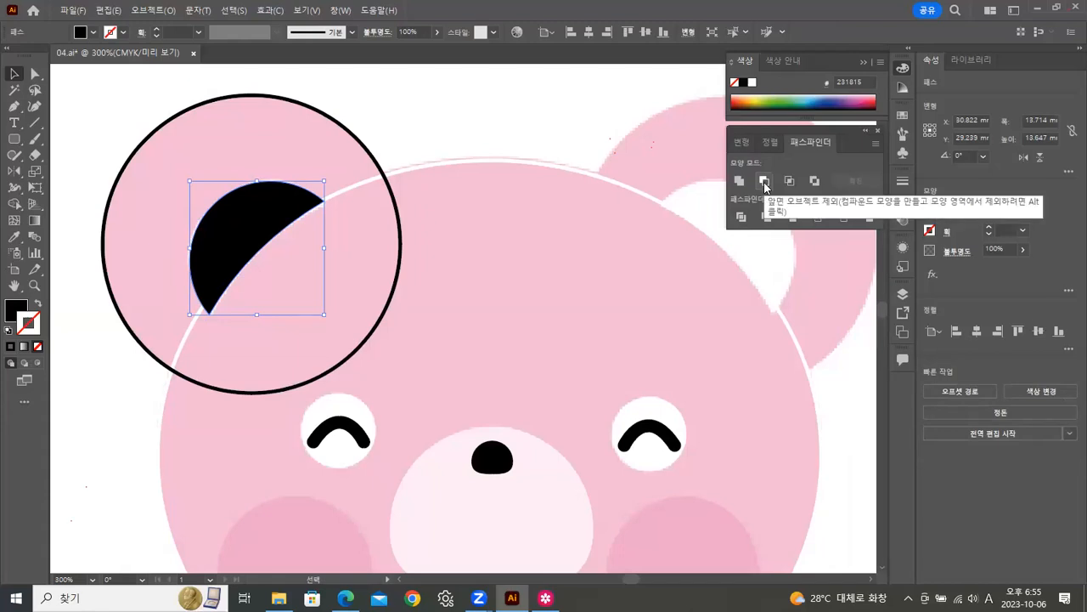
left_click(395, 122)
Step: Fill the left-hand inner-ear shape with the white sampled from the traced right-hand inner ear
left_click(250, 223)
left_click(18, 241)
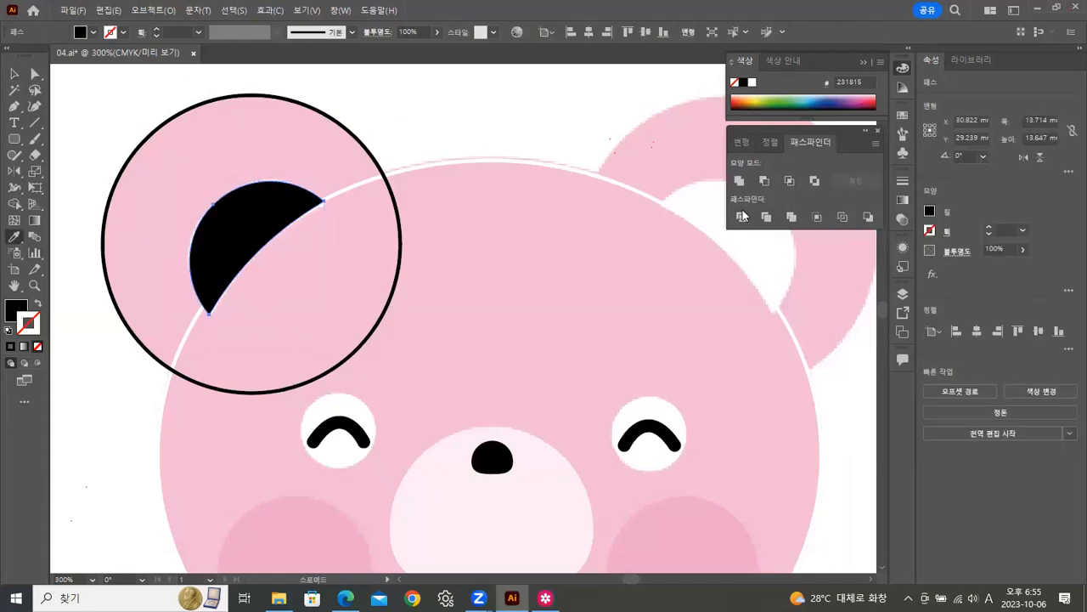
left_click(706, 203)
left_click(14, 74)
left_click(455, 118)
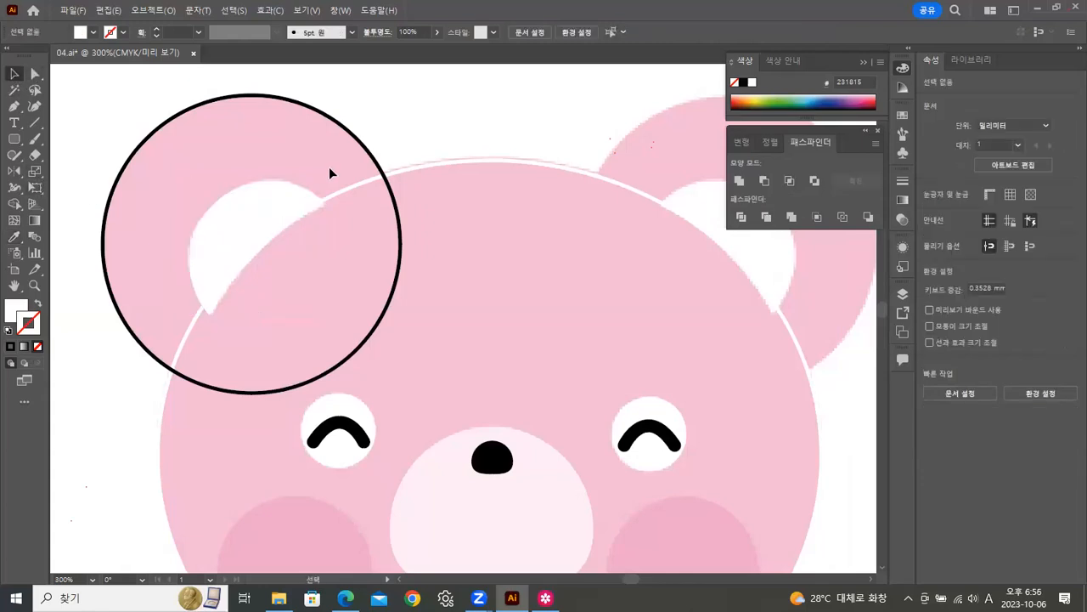
Step: Fill the left-hand outer ear circle with the pink sampled from the image's ear, leaving no stroke
left_click(294, 100)
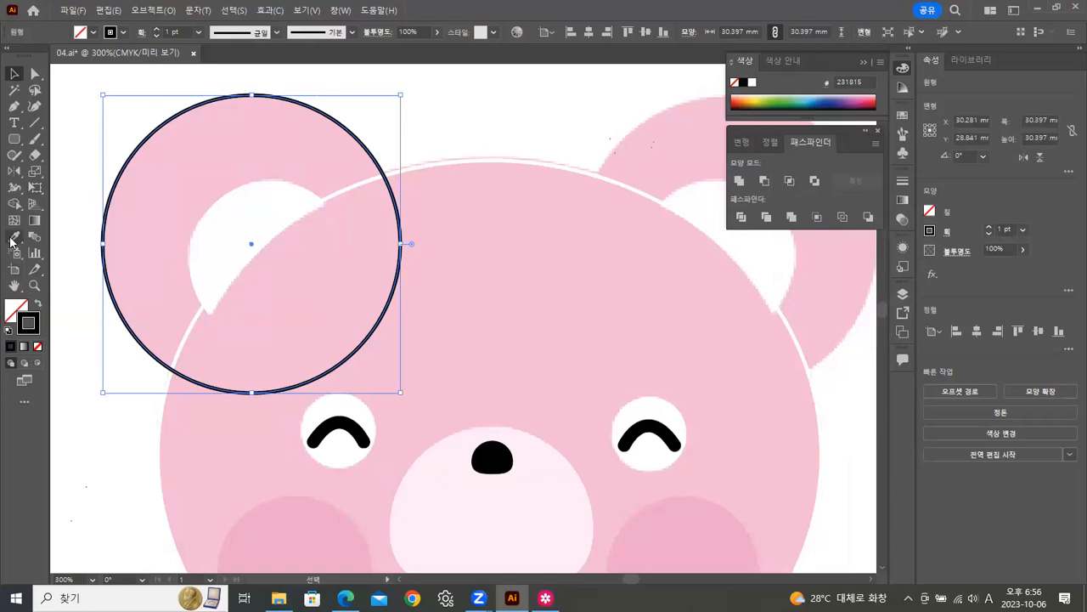
left_click(14, 238)
left_click(238, 138)
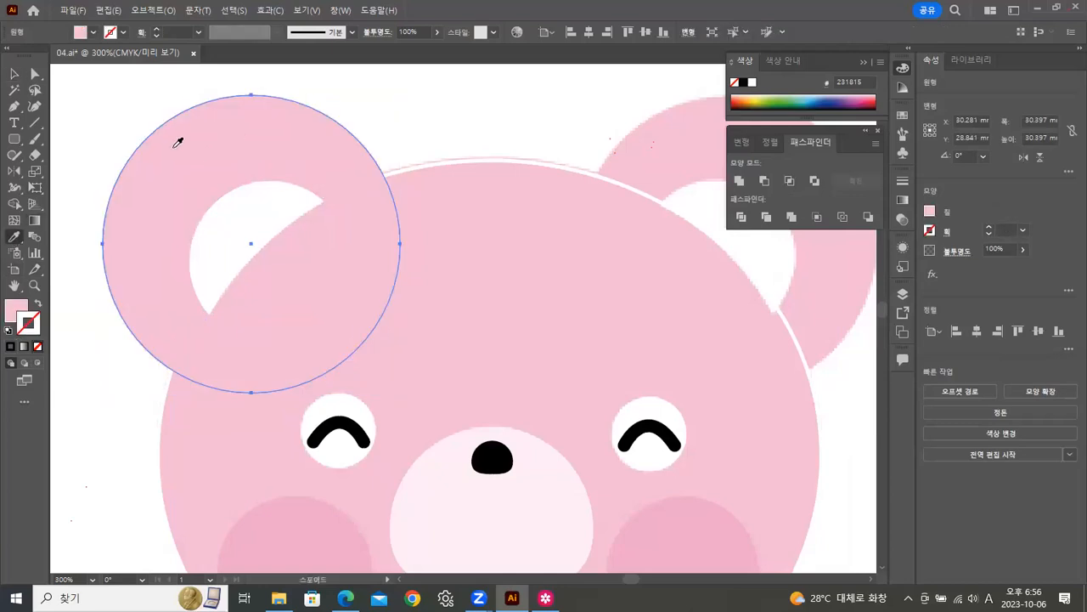
left_click(15, 74)
left_click(475, 149)
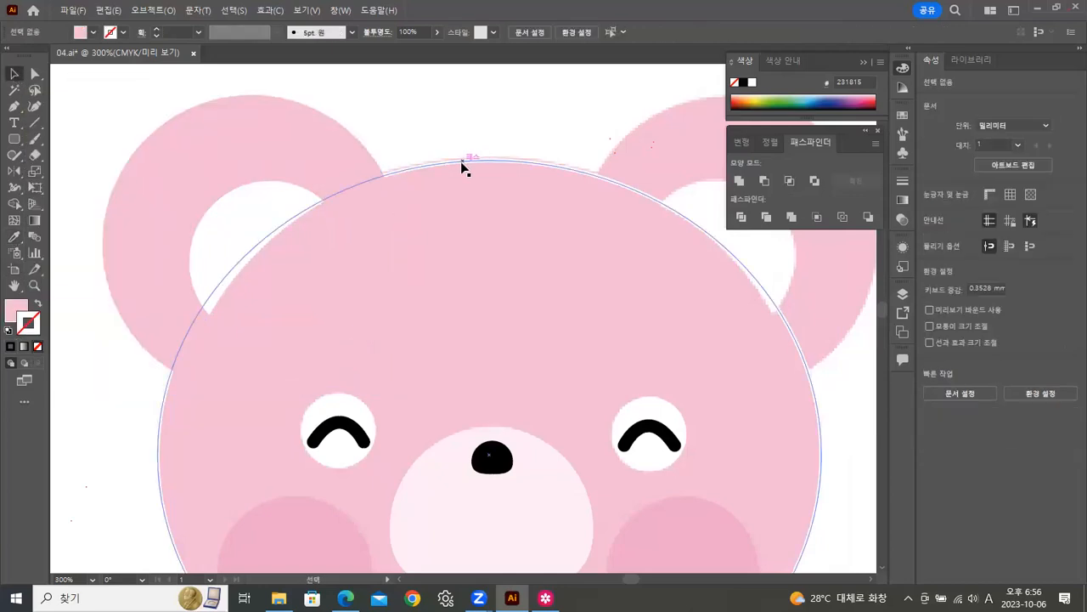
Step: Fill the large head ellipse with the pink sampled from the image's face, leaving no stroke
left_click(464, 165)
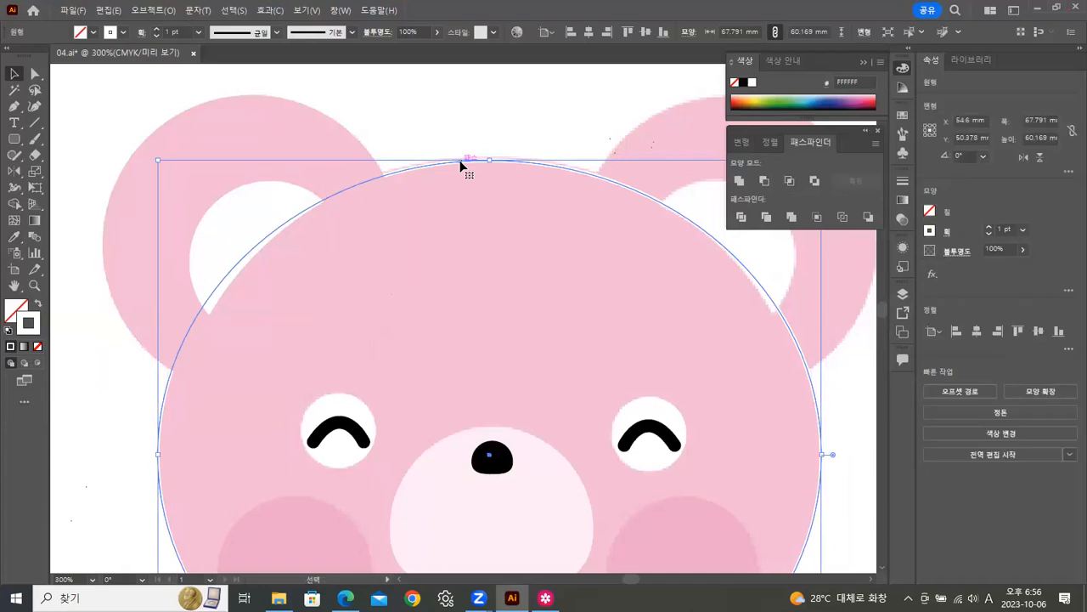
left_click(13, 237)
left_click(578, 226)
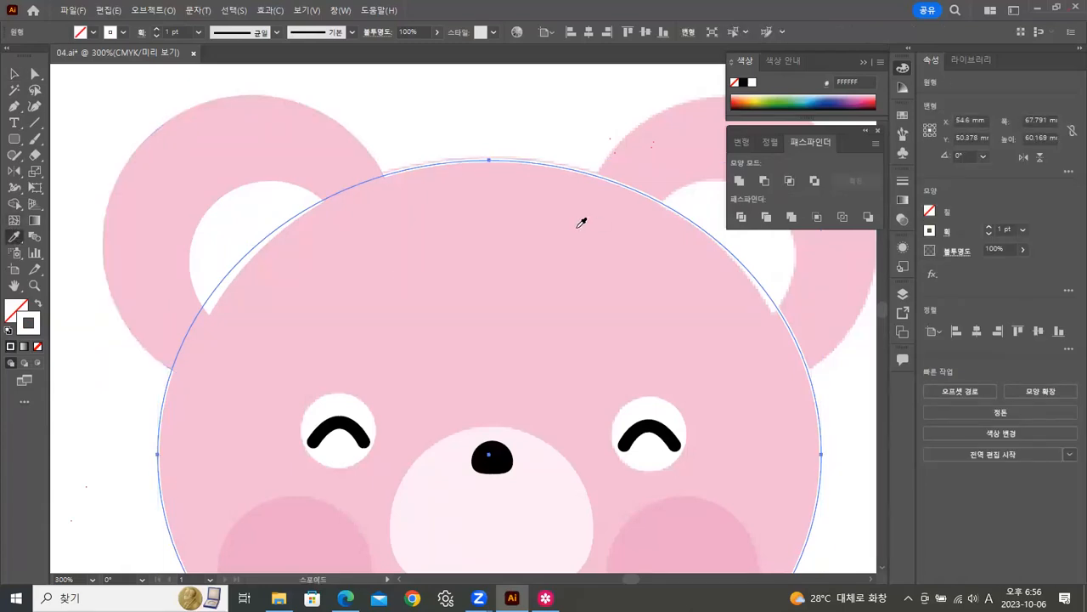
left_click(582, 223)
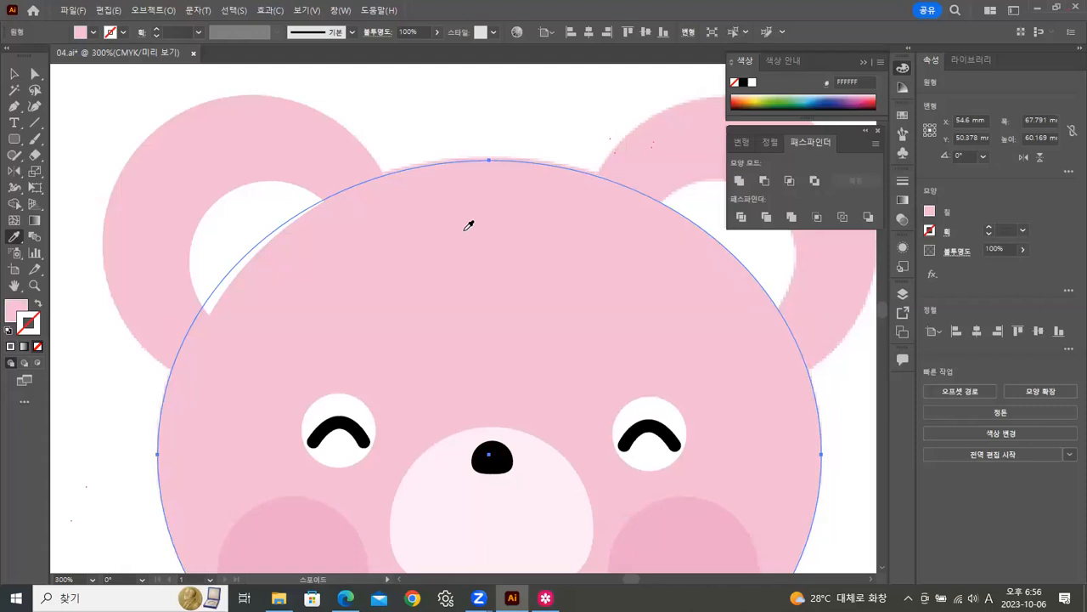
left_click(14, 75)
left_click(461, 117)
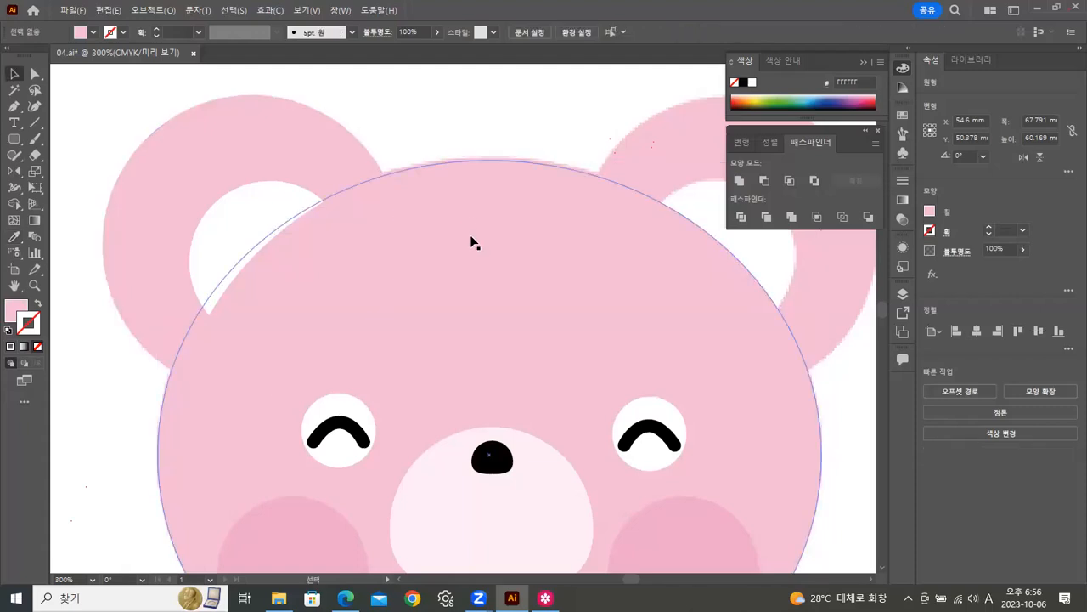
left_click(247, 138)
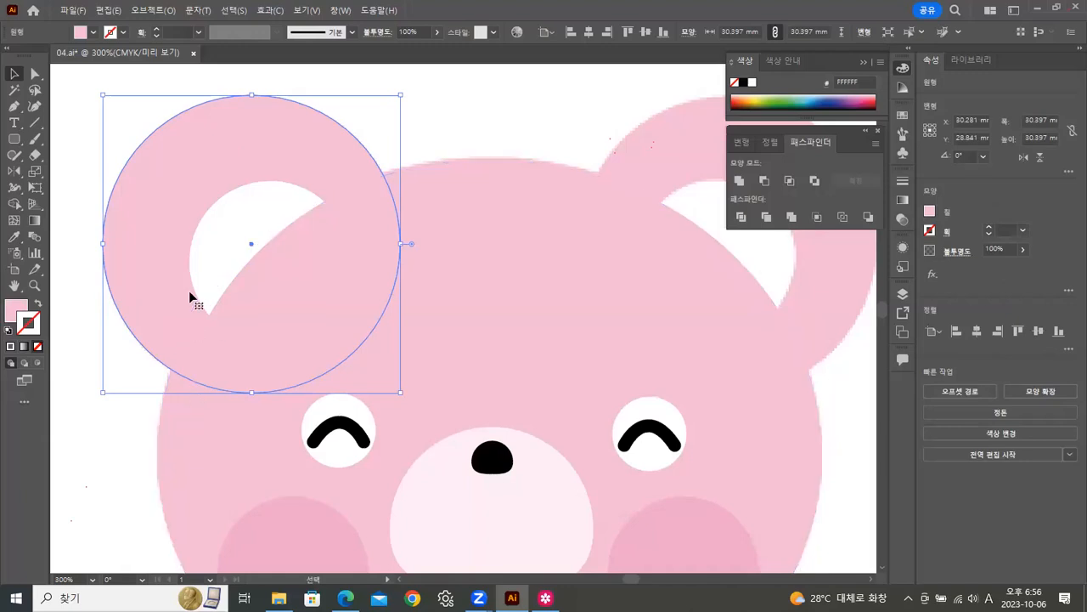
left_click(235, 240)
left_click(199, 432)
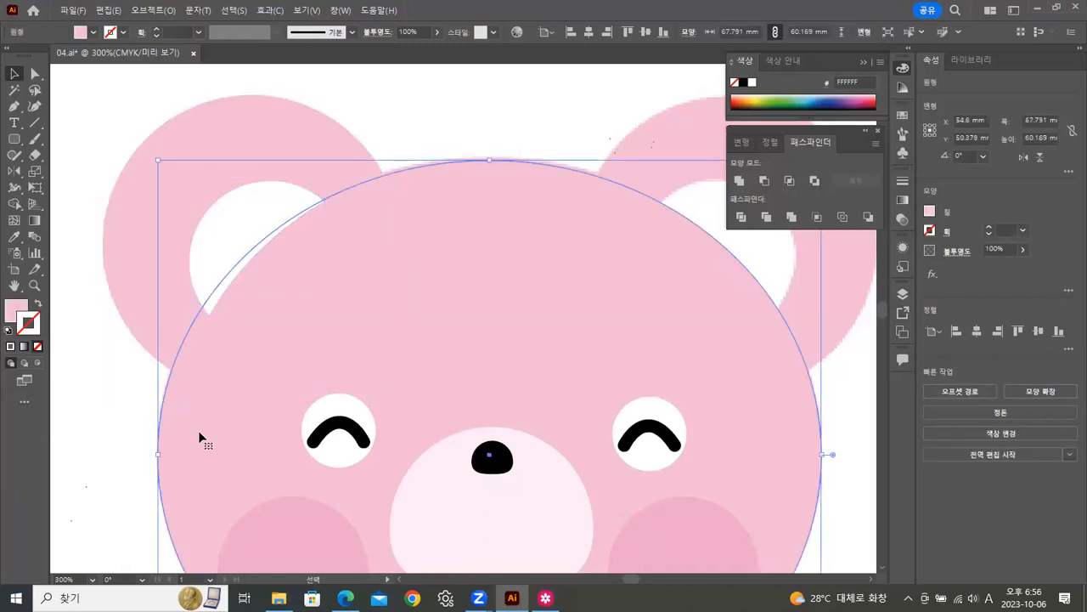
left_click(286, 126)
left_click(244, 212)
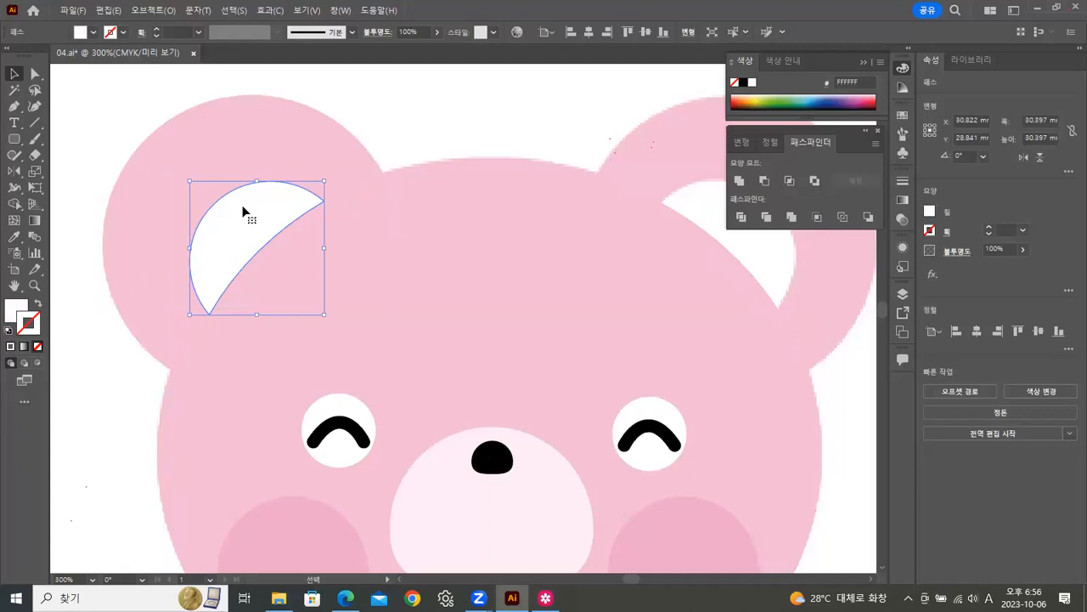
left_click(406, 149)
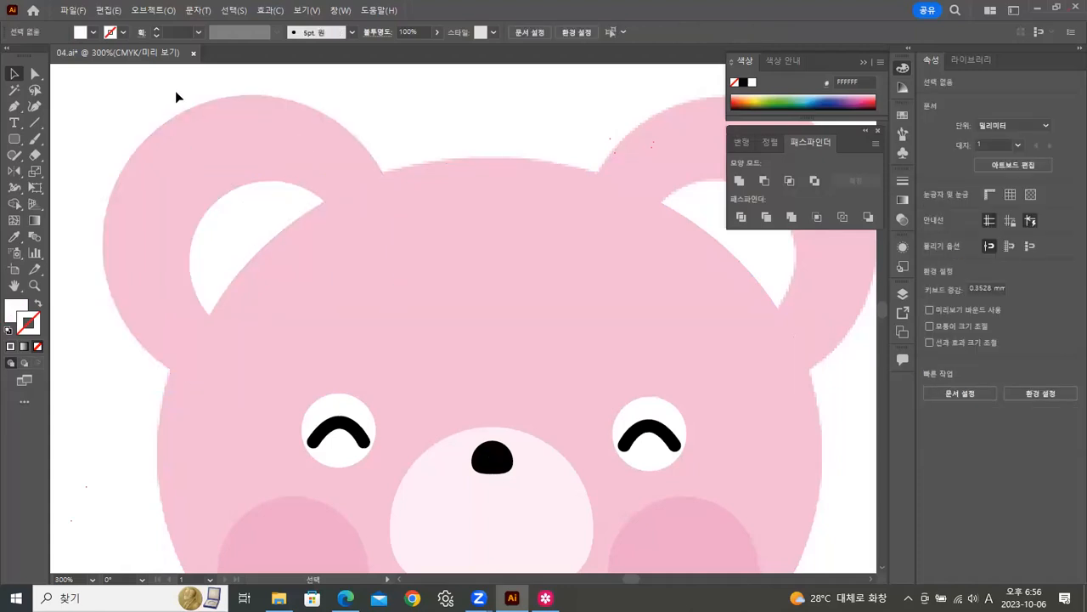
Step: Reflect a copy of the left-hand ear circle and inner ear across a vertical axis through the nose centre, and nudge the copy slightly left
left_click_drag(217, 232, 217, 232)
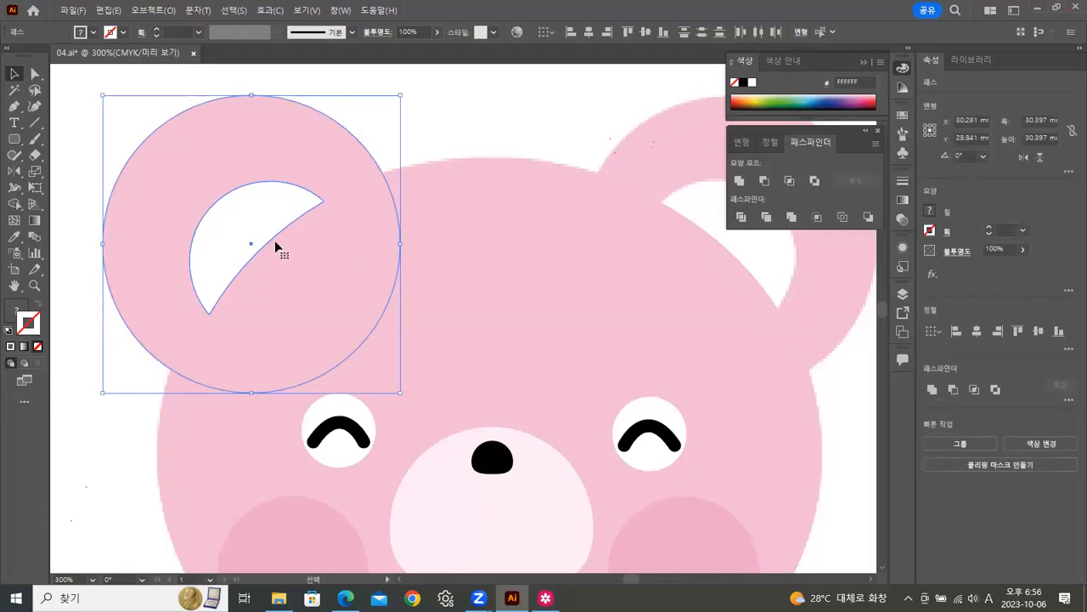
left_click(15, 172)
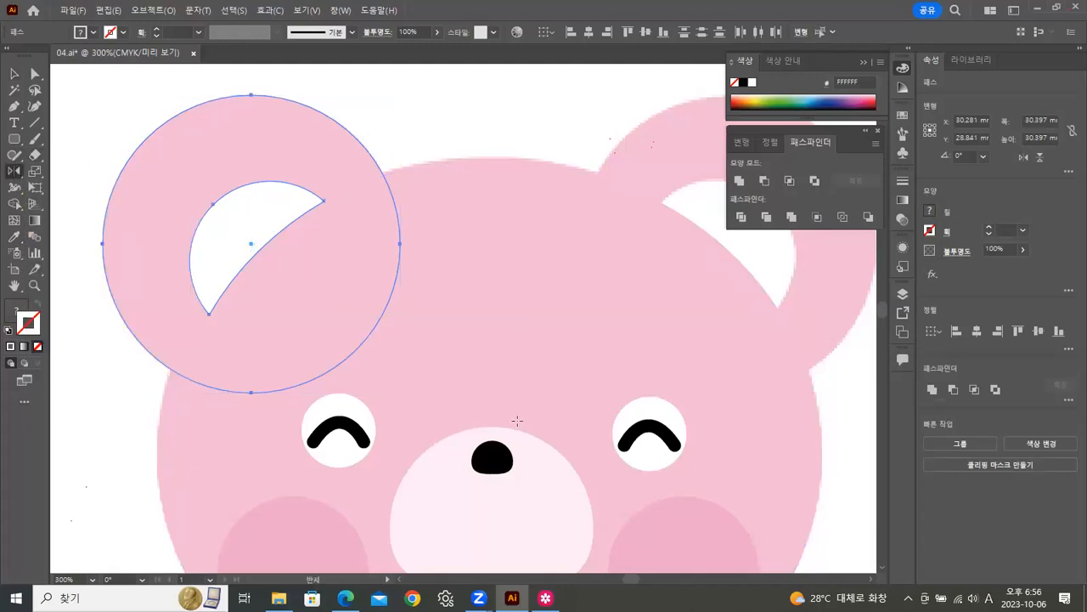
left_click(493, 459, "alt")
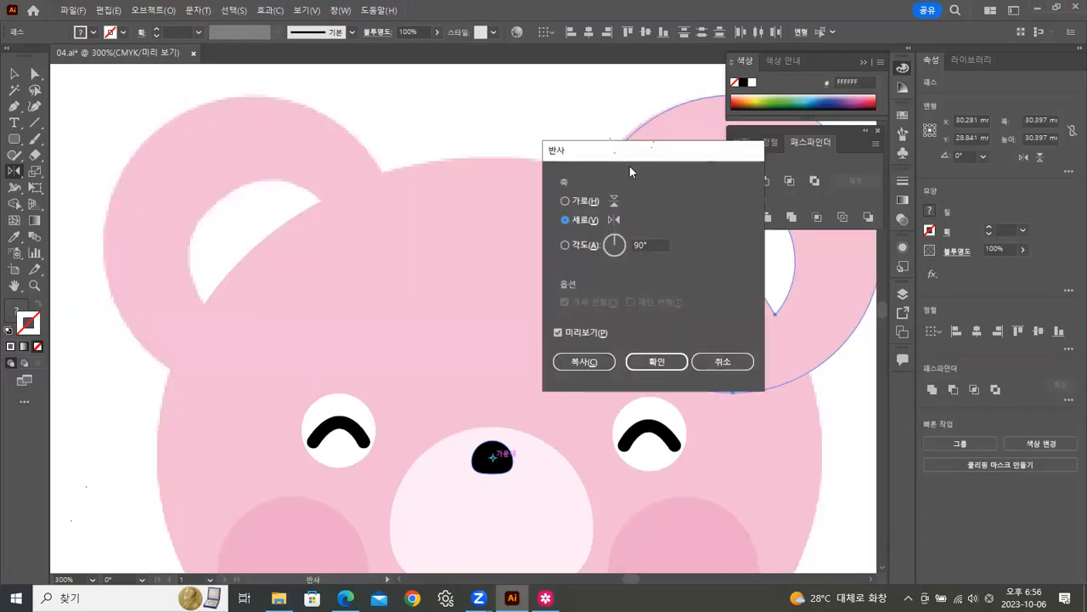
left_click_drag(620, 161, 383, 166)
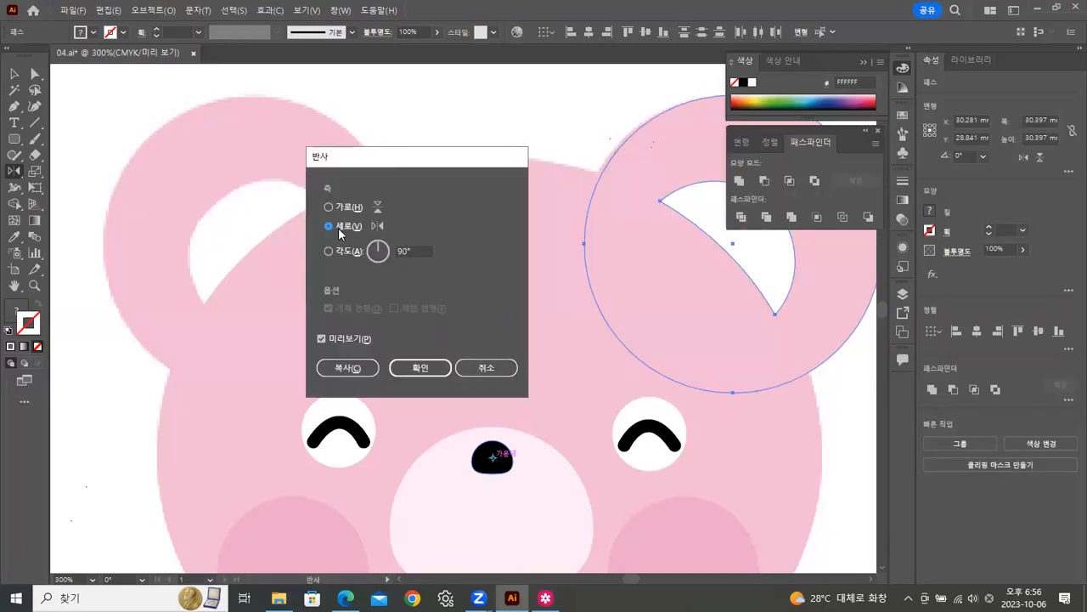
left_click(349, 367)
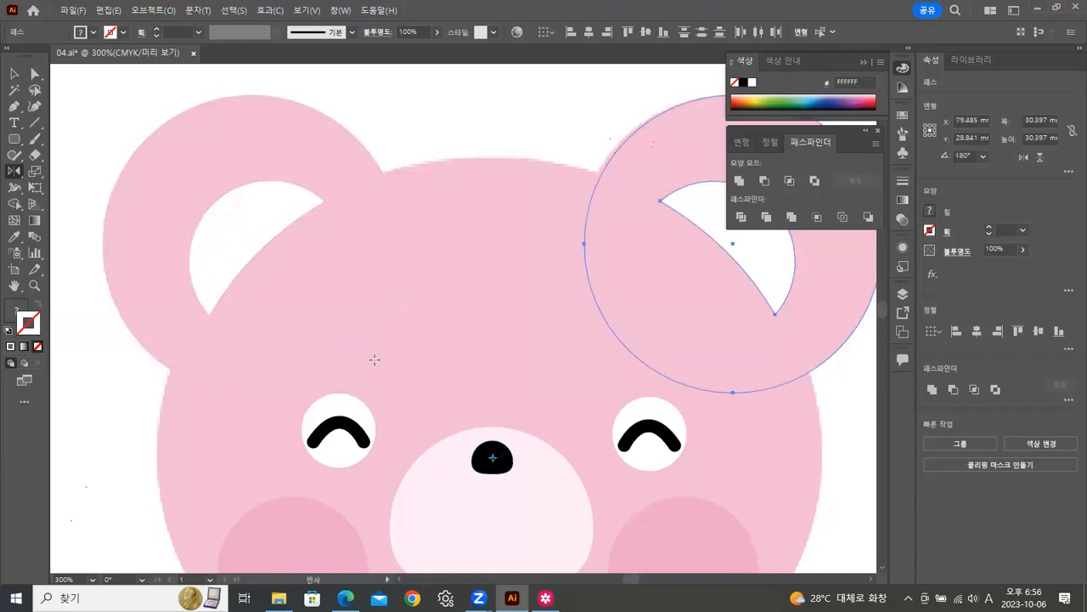
key("Left")
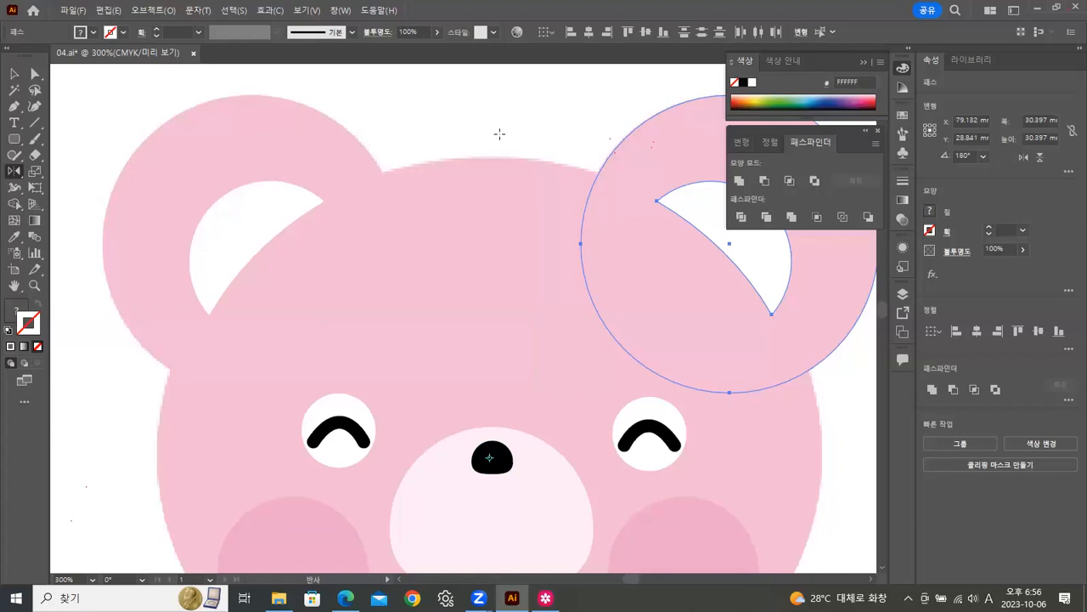
left_click(15, 74)
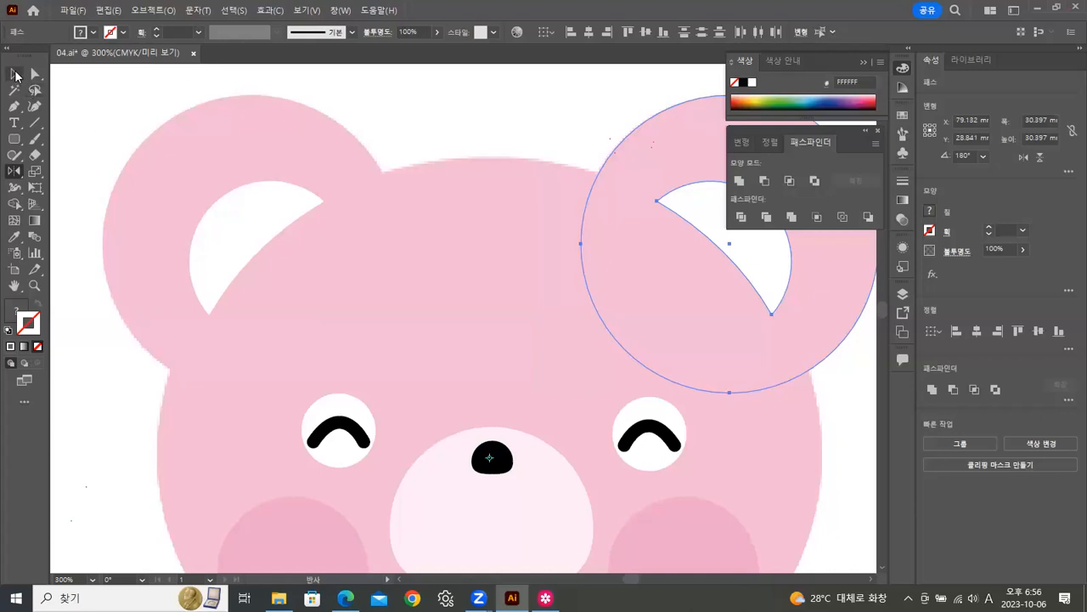
left_click(458, 96)
Step: Fill the bear's body outline with the darker pink sampled from the image's body, leaving no stroke
double_click(34, 285)
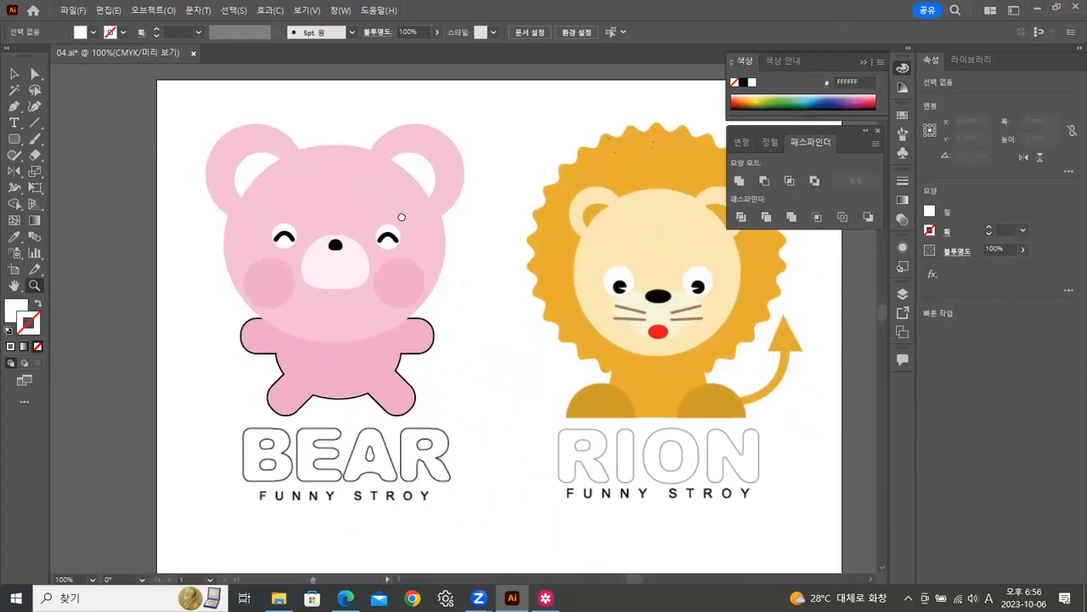
left_click(14, 73)
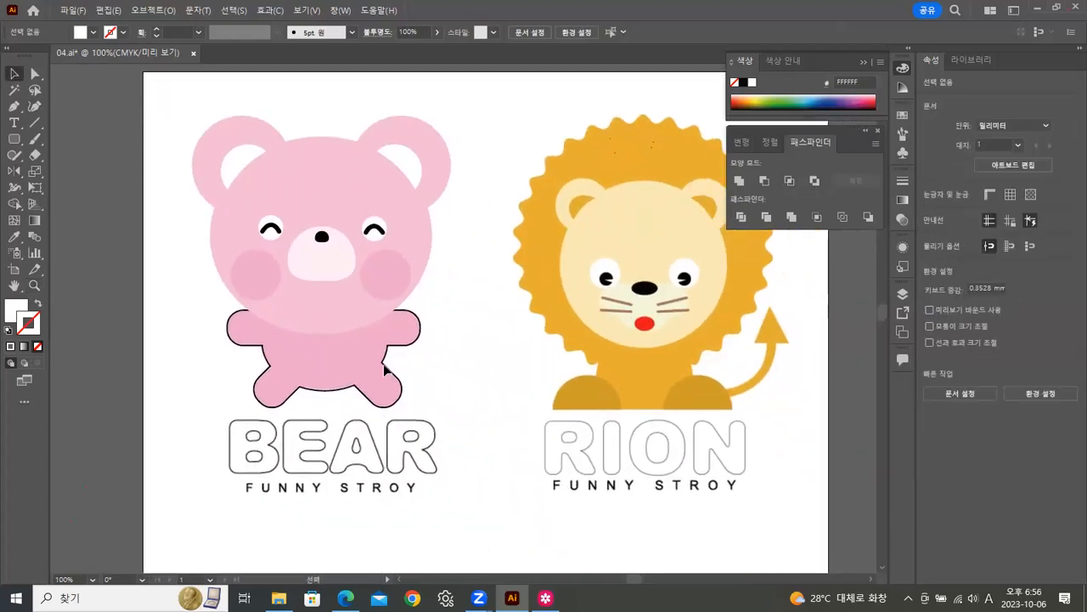
left_click(399, 341)
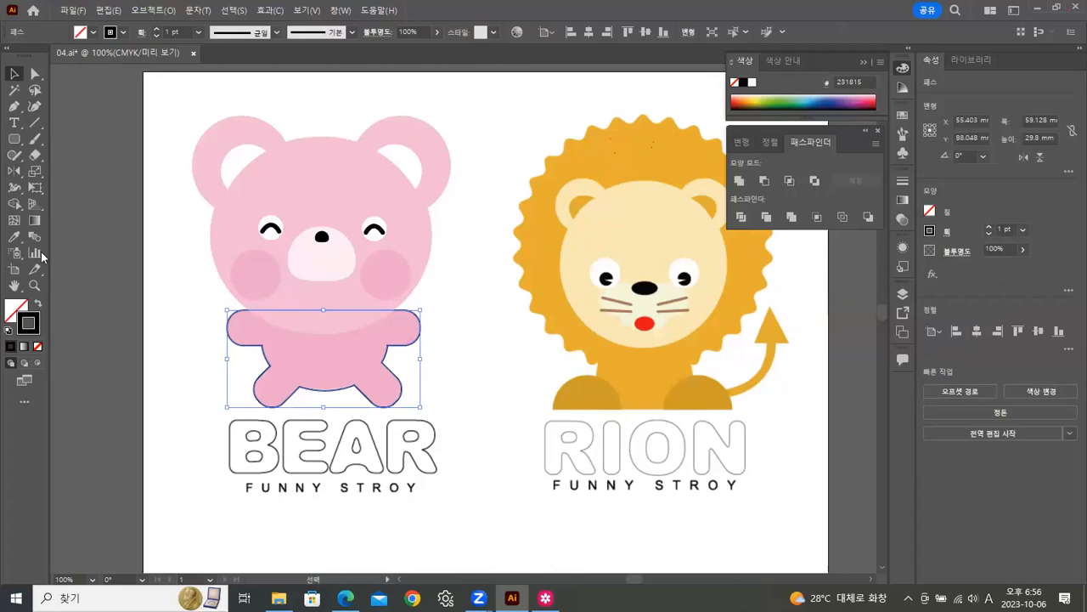
left_click(18, 239)
left_click(363, 357)
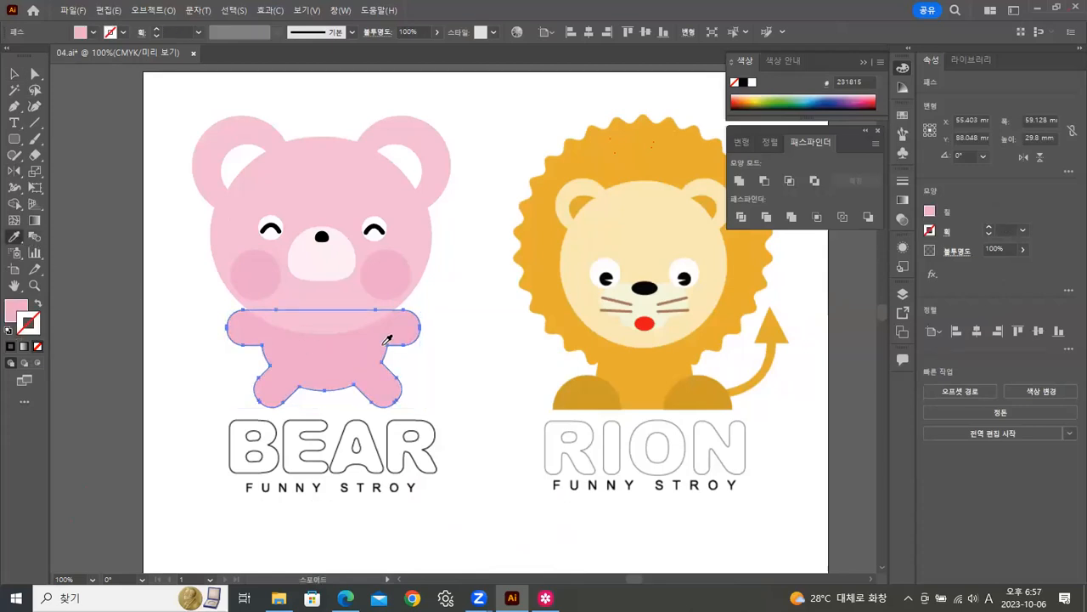
Step: Group all the traced bear shapes, from ears and face to body
left_click(17, 79)
left_click_drag(183, 95, 445, 408)
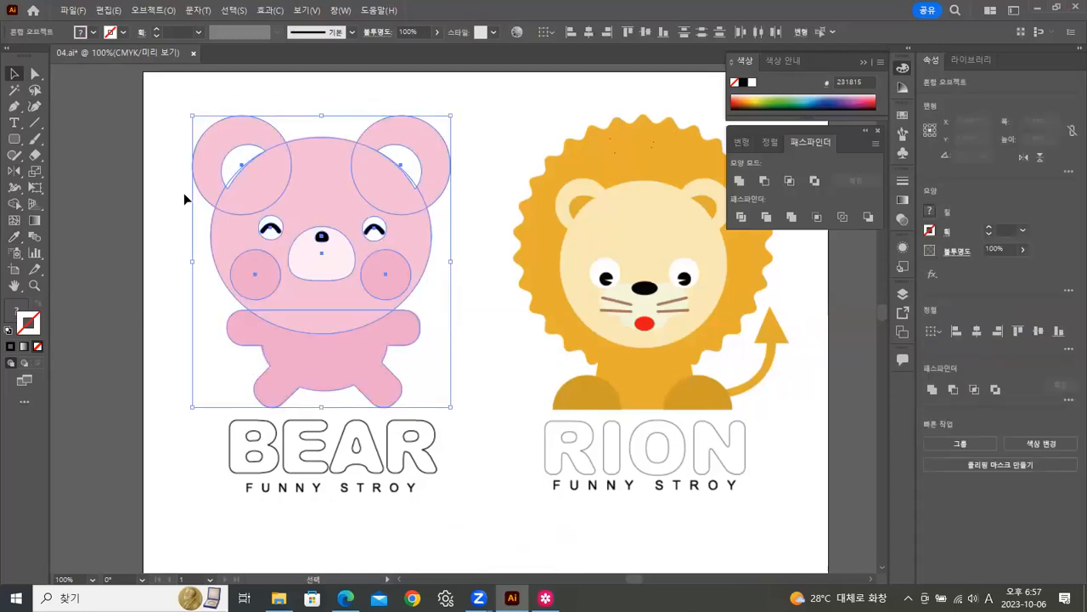
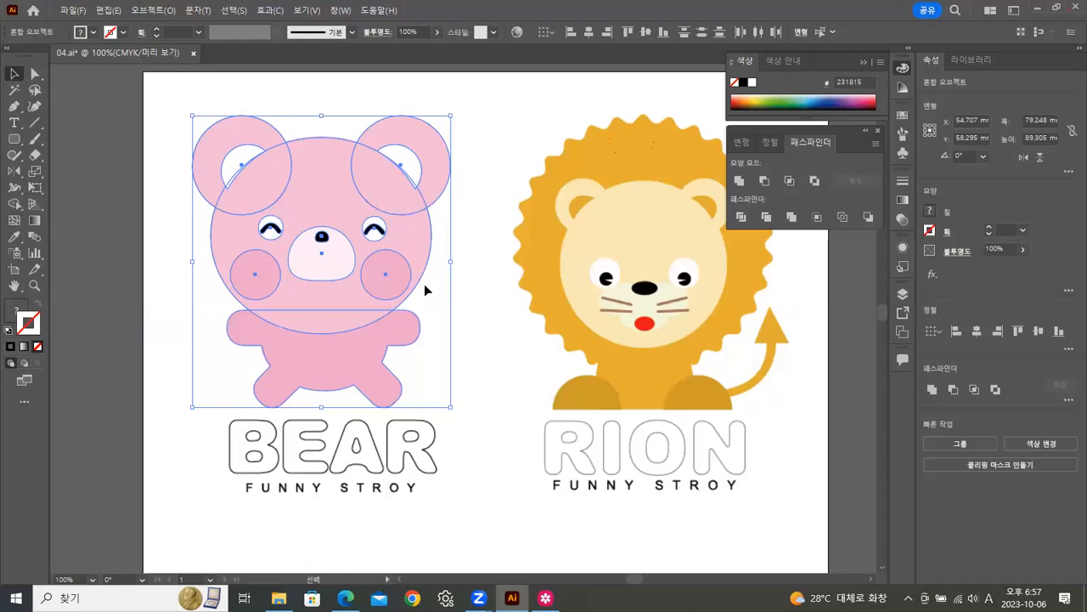
key("space")
left_click_drag(478, 296, 478, 127)
right_click(355, 195)
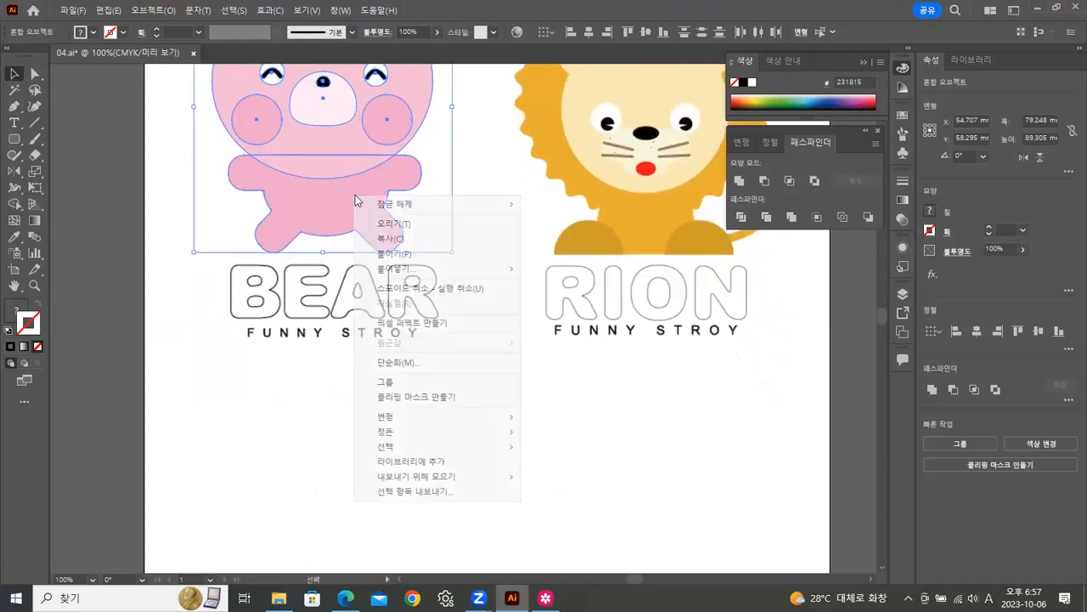
left_click(389, 381)
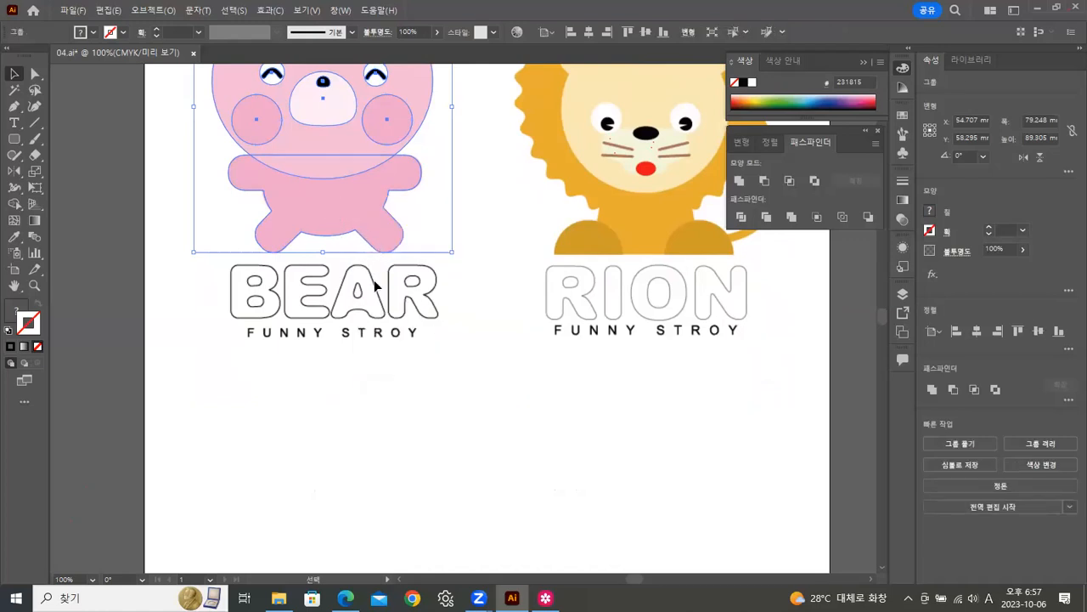
Step: Move the grouped bear straight down into the empty area below the BEAR lettering
key("space")
left_click_drag(426, 306, 428, 192)
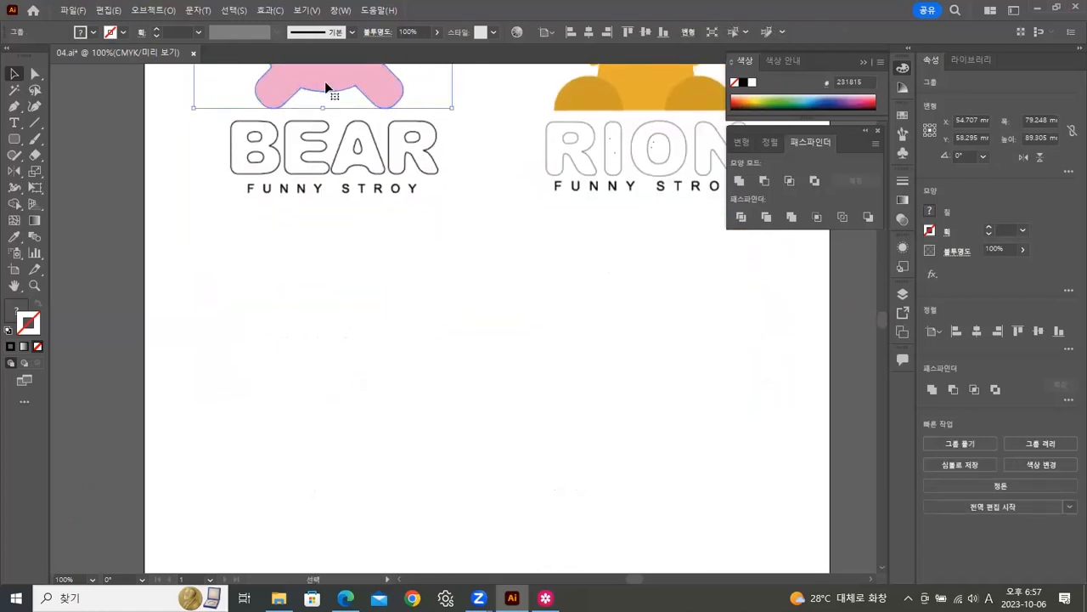
left_click_drag(326, 88, 324, 521)
left_click(604, 338)
Step: Compare the traced bear with the original bear image above it
key("space")
left_click_drag(511, 336, 532, 318)
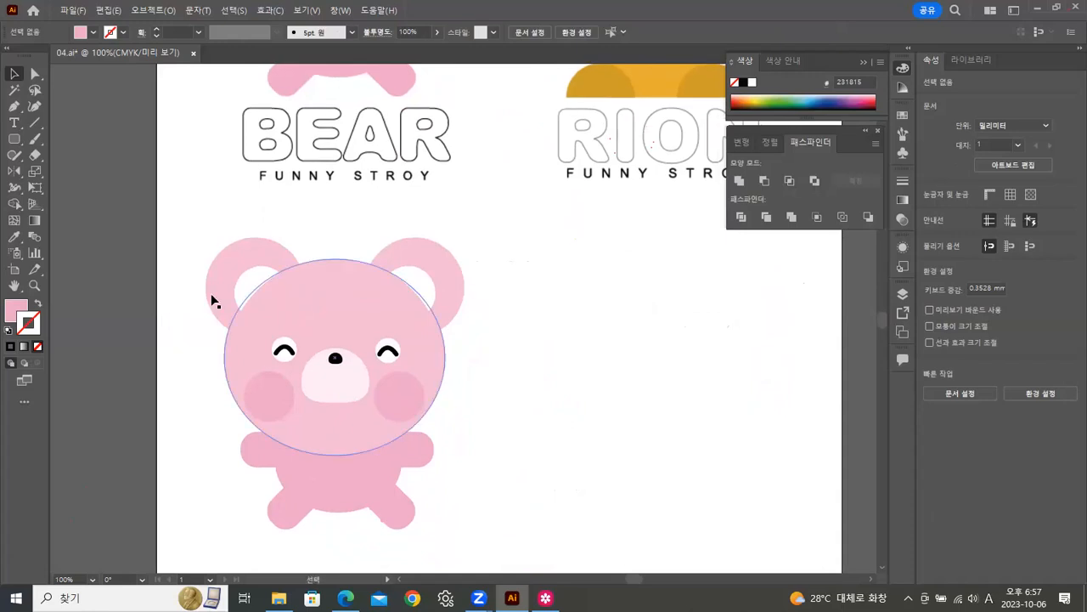
left_click(35, 287)
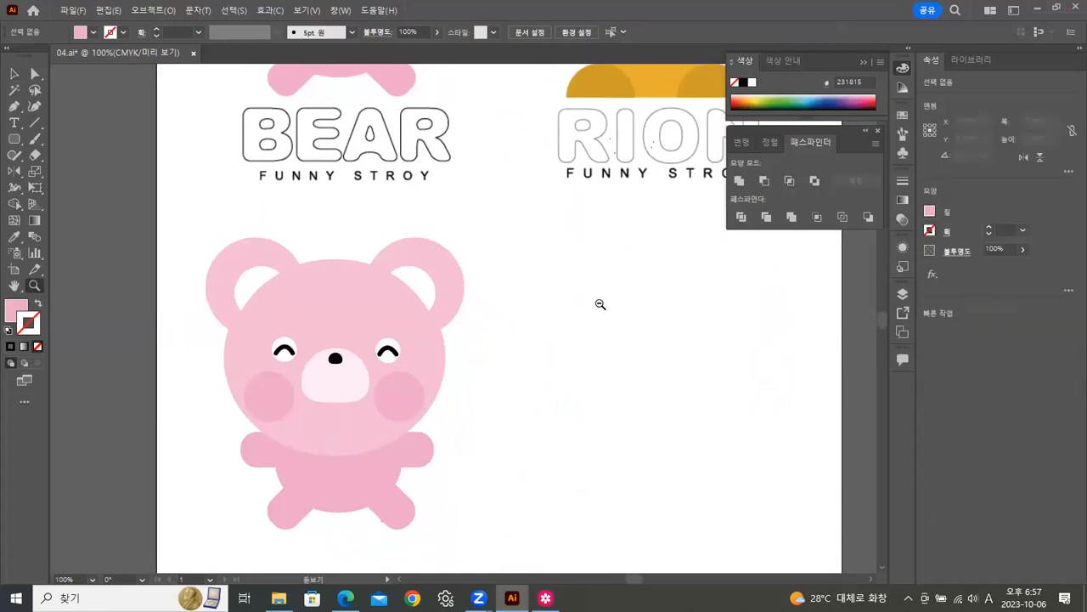
left_click(601, 305, "alt")
left_click_drag(461, 293, 498, 374)
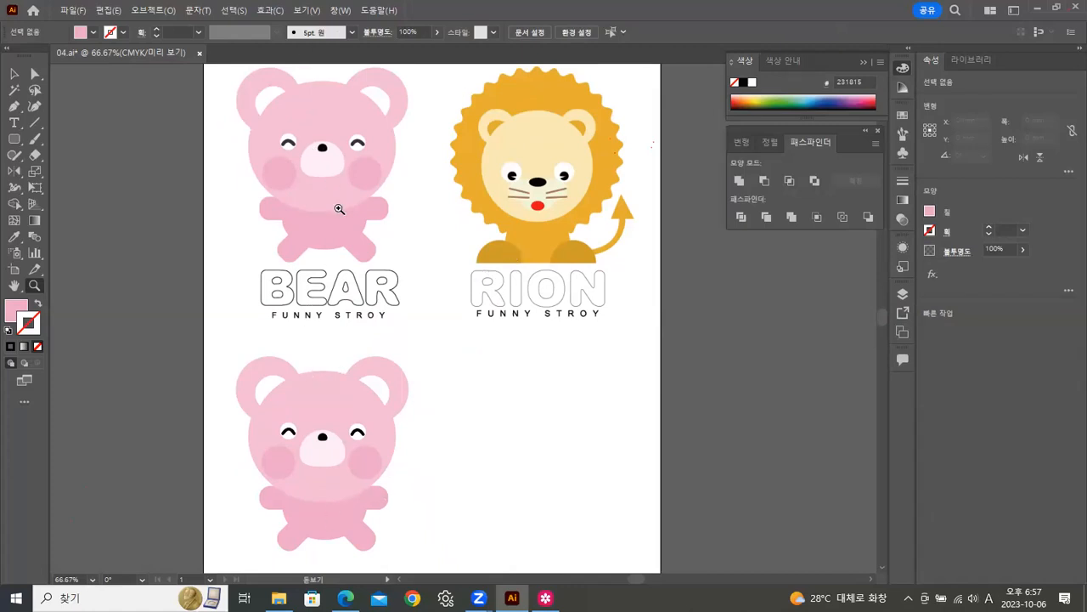
left_click(337, 406)
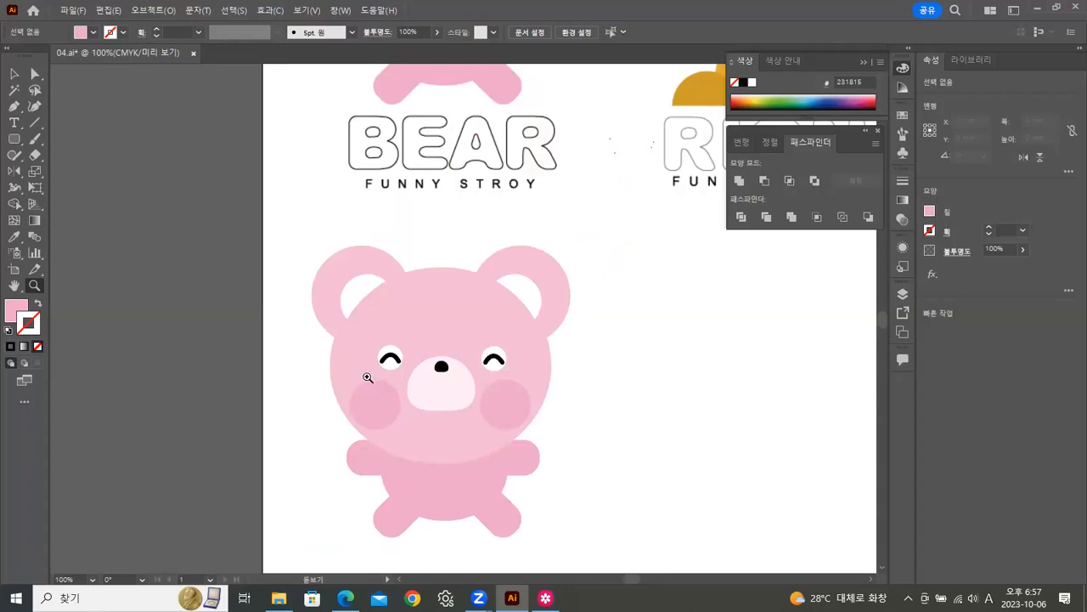
scroll(480, 380, "up", 5)
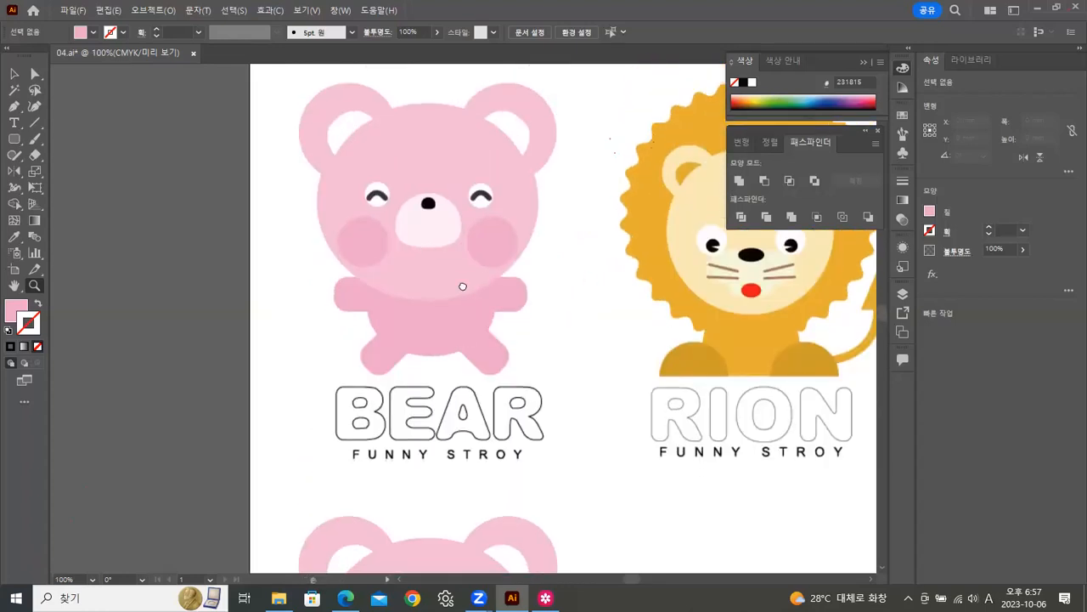
scroll(342, 487, "down", 4)
left_click_drag(545, 306, 485, 303)
mouse_move(504, 363)
left_mouse_down()
mouse_move(510, 382)
mouse_move(514, 361)
left_mouse_up()
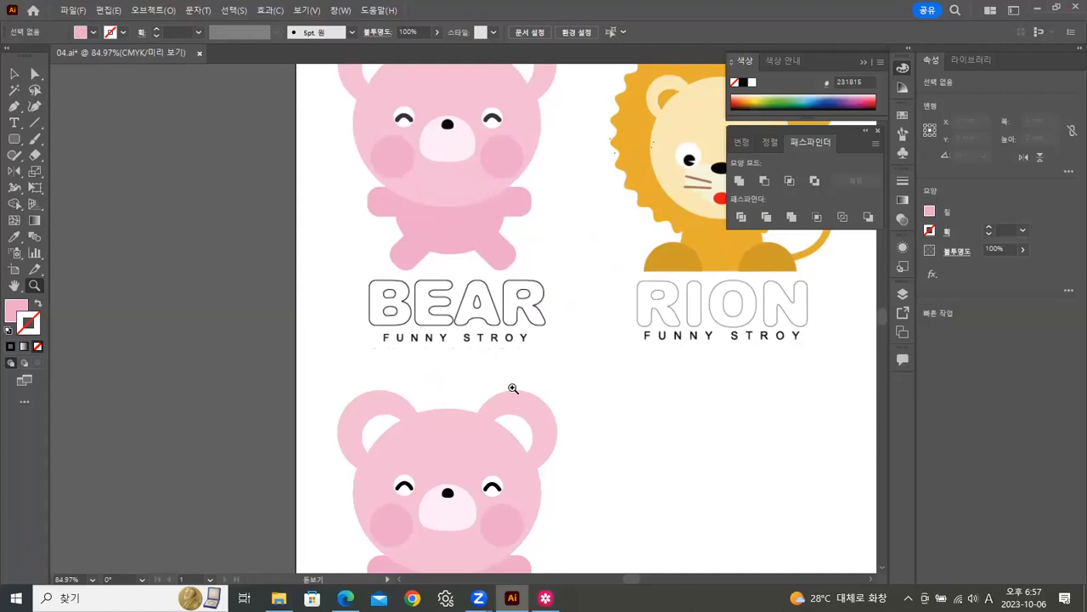
scroll(507, 378, "up", 1)
scroll(507, 378, "down", 3)
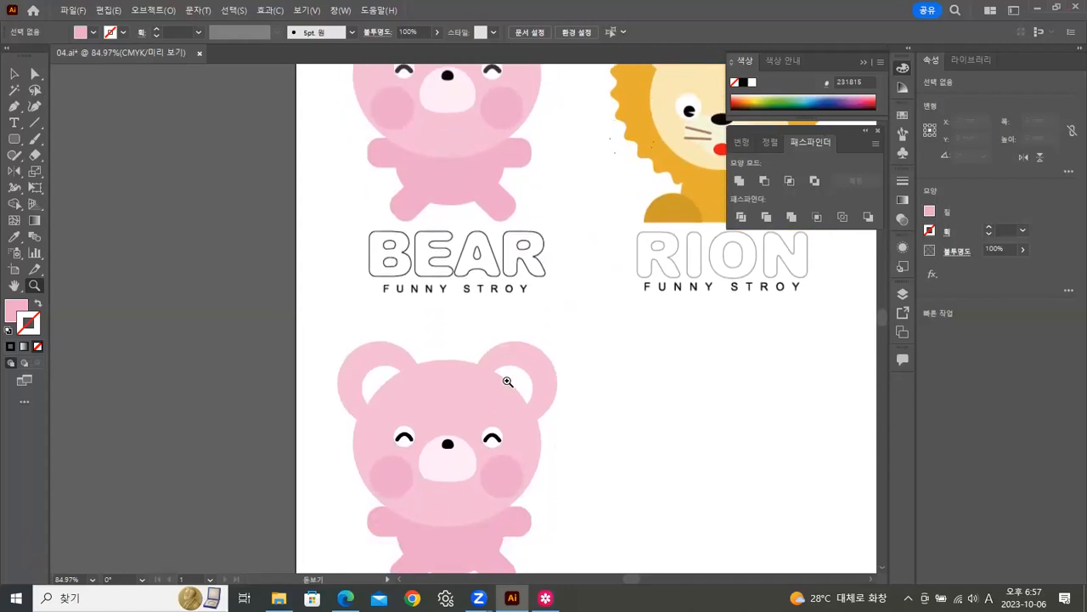
scroll(505, 389, "up", 4)
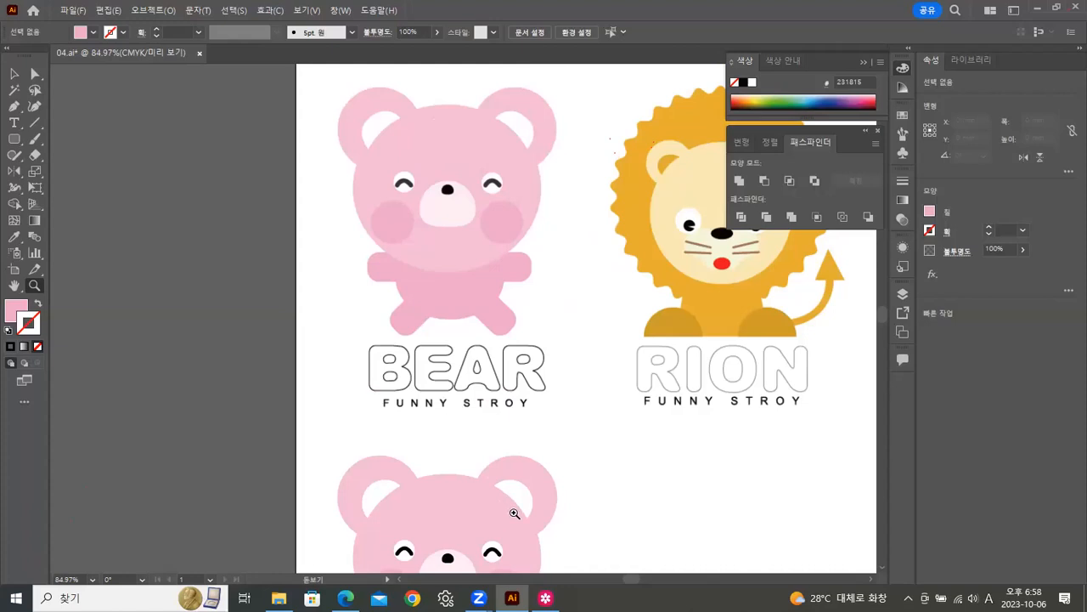
Step: Examine the traced bear against the original bear, and look over the BEAR and RION lettering in the image
left_click(524, 513)
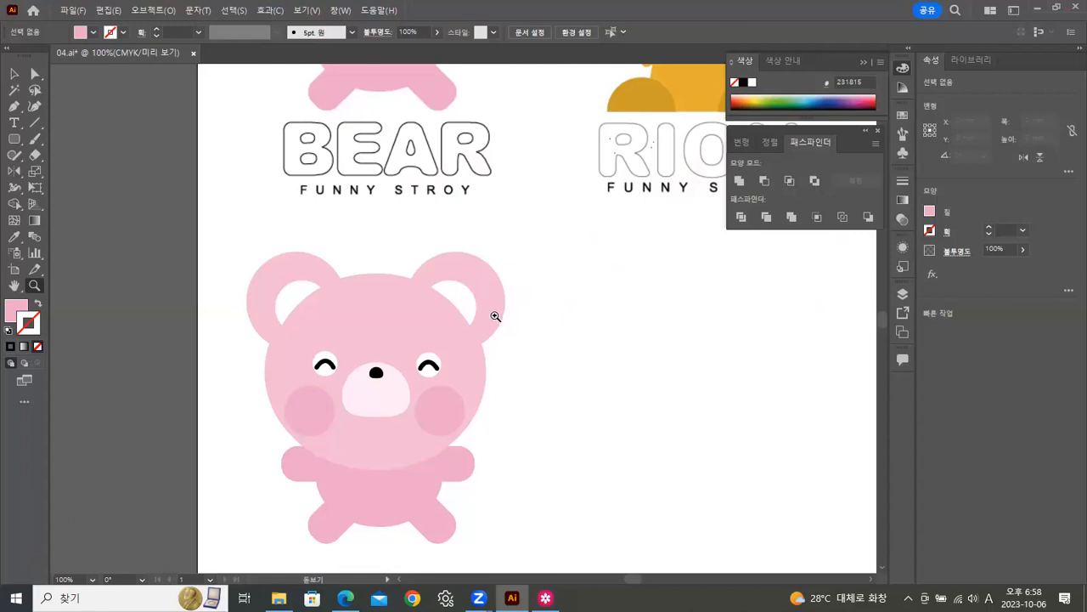
scroll(493, 289, "up", 4)
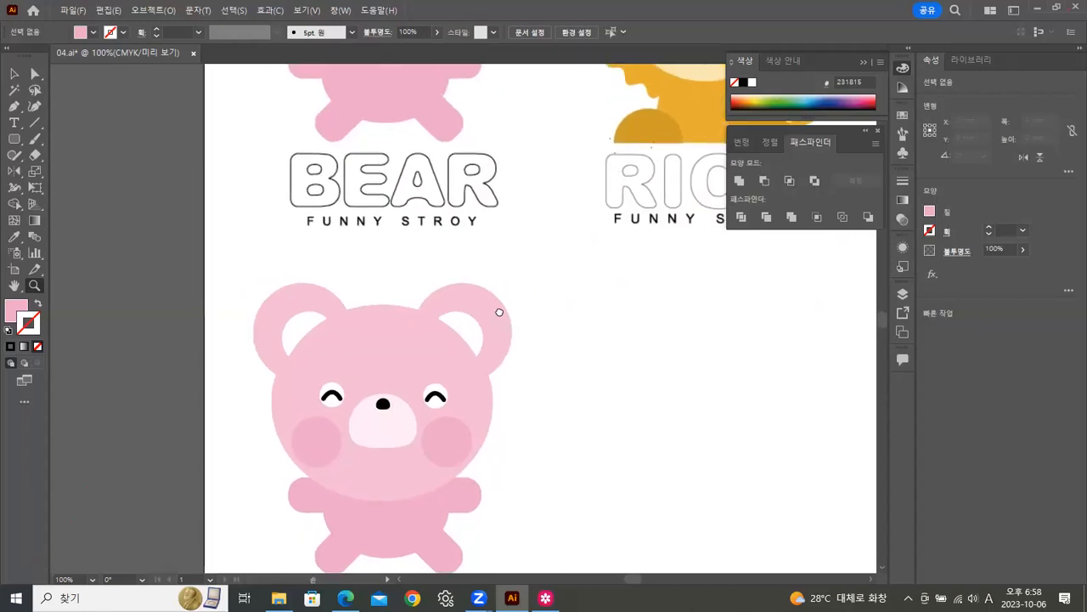
scroll(360, 269, "up", 3)
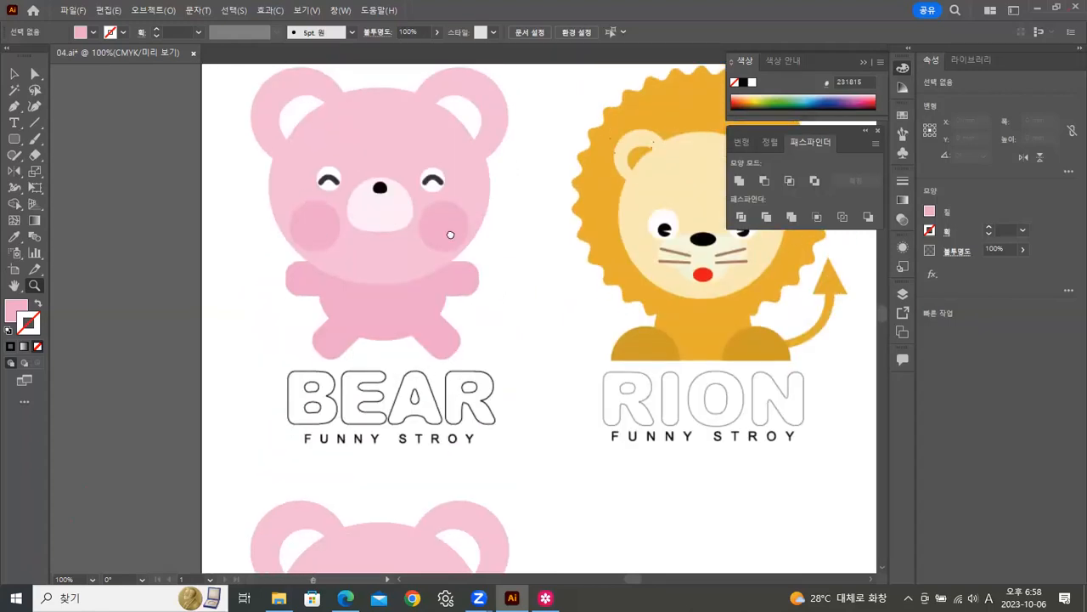
scroll(450, 235, "down", 6)
scroll(451, 232, "down", 2)
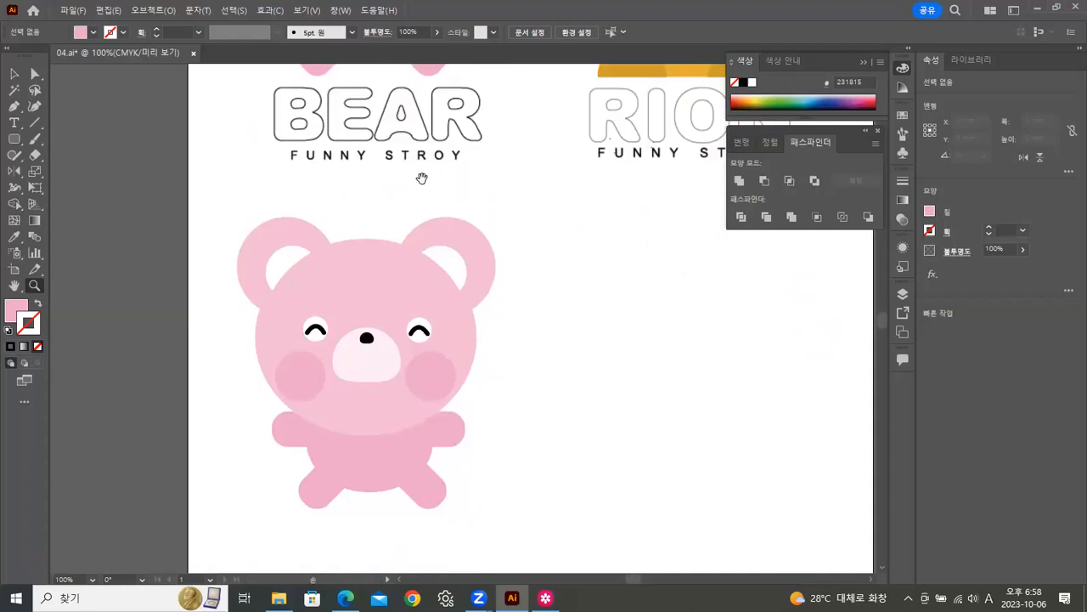
scroll(422, 177, "up", 3)
left_click_drag(416, 183, 430, 351)
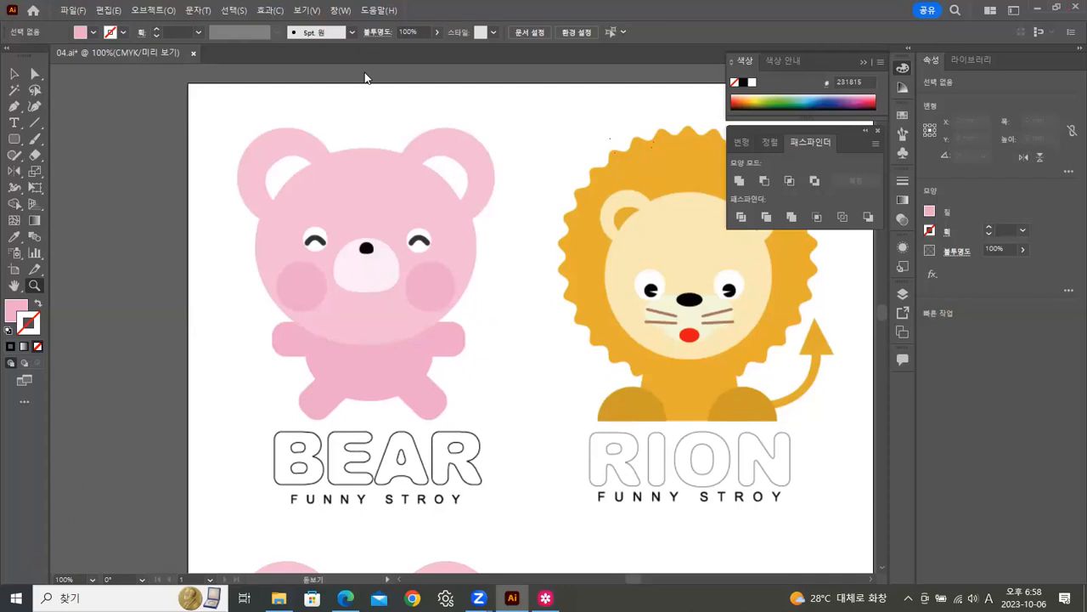
scroll(255, 510, "down", 3)
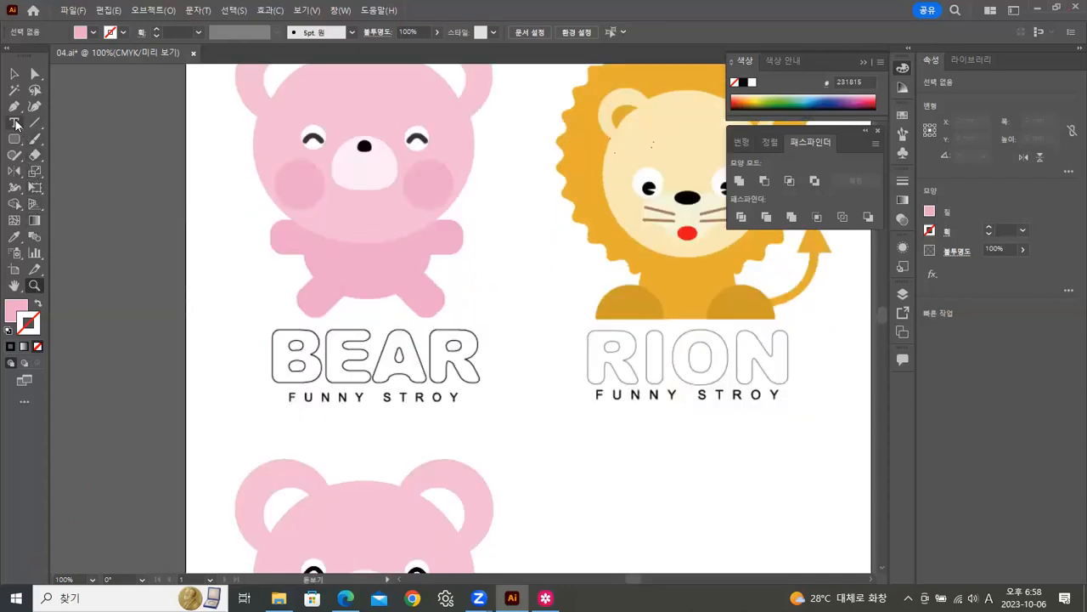
Step: Add the text BEAR on top of the image's BEAR lettering
key("t")
left_click_drag(268, 364, 270, 365)
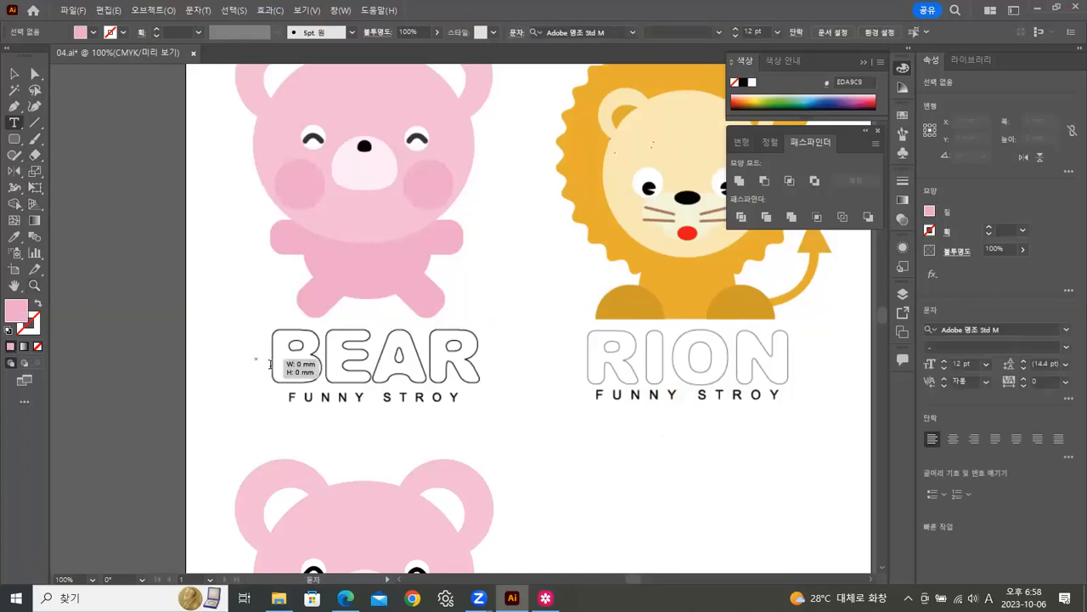
left_click(319, 383)
key("BackSpace")
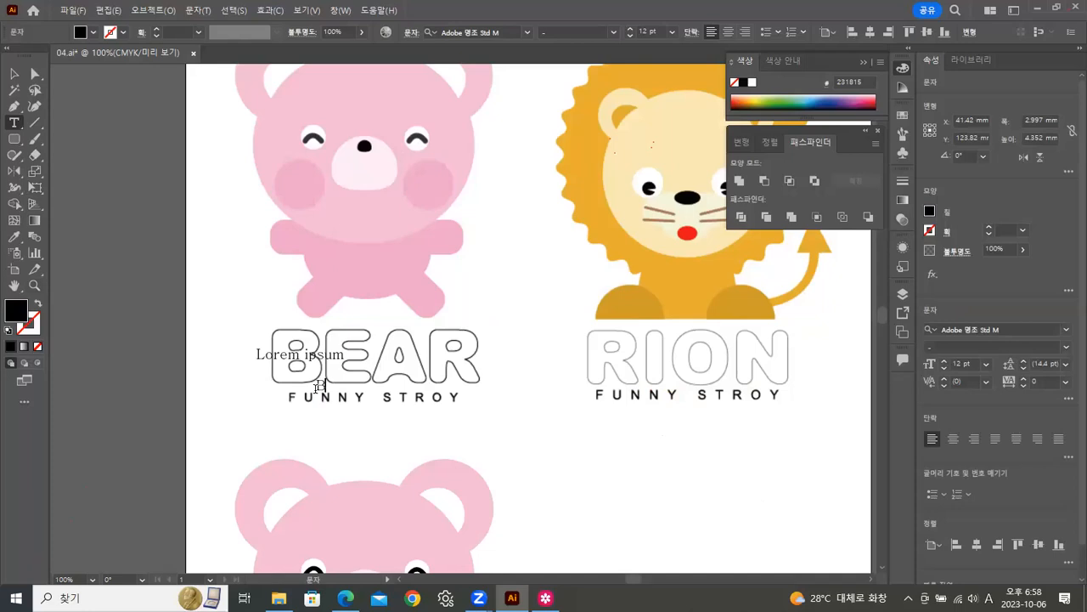
type("BEAR")
Step: Remove the stray placeholder text and place the BEAR text, enlarged to about 72.56 pt, just below the FUNNY STROY line
left_click(15, 74)
left_click_drag(258, 349, 548, 416)
key("Delete")
left_click_drag(436, 387, 424, 460)
left_click(576, 474)
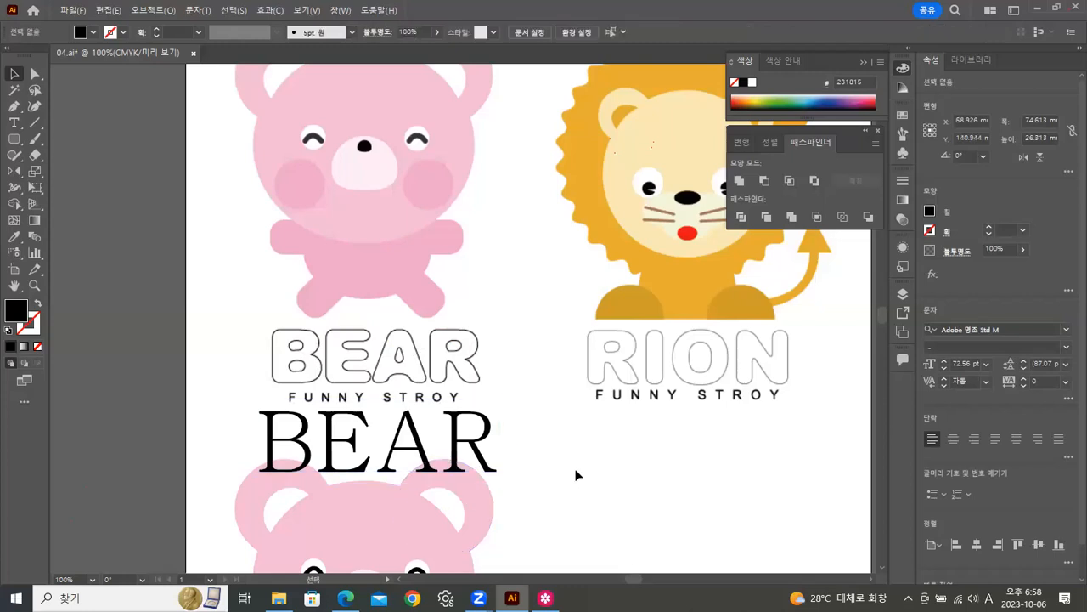
Step: Set the BEAR text's font to Arial in the Black style
key("ctrl+t")
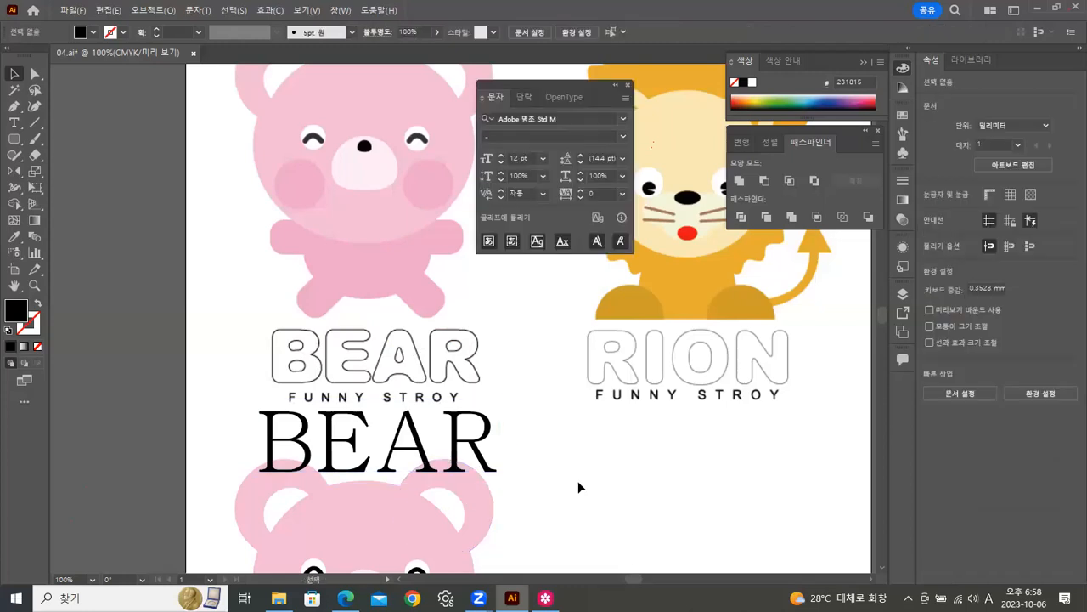
left_click_drag(540, 83, 621, 319)
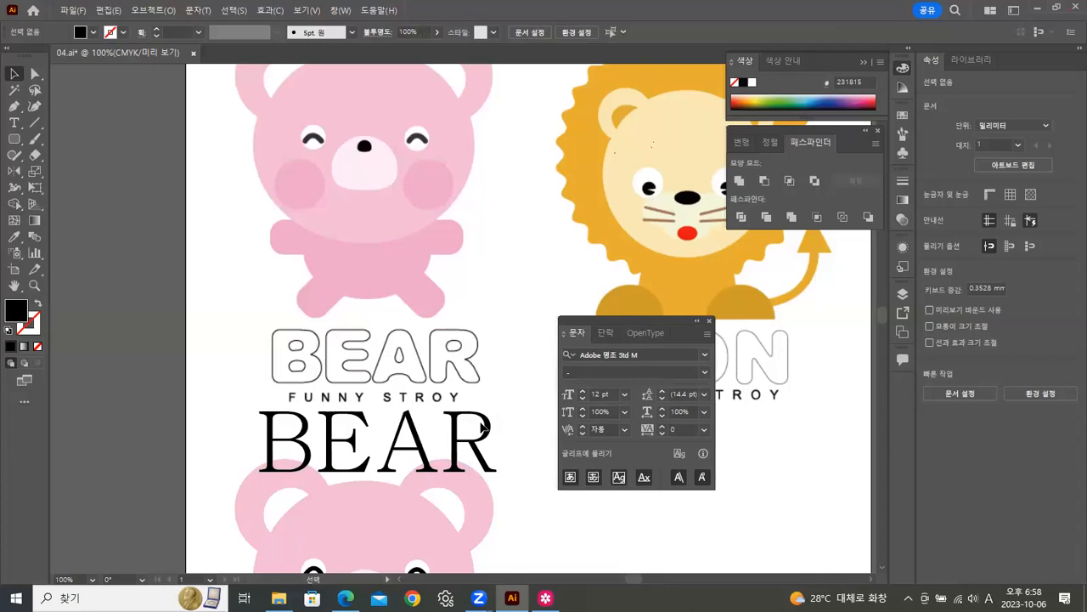
left_click(422, 450)
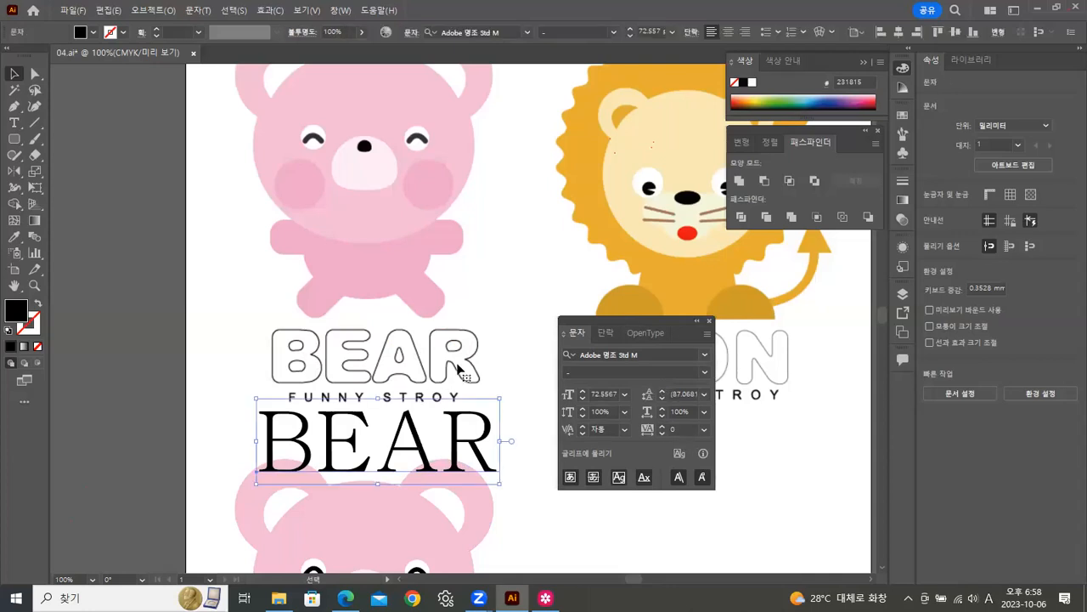
left_click(704, 356)
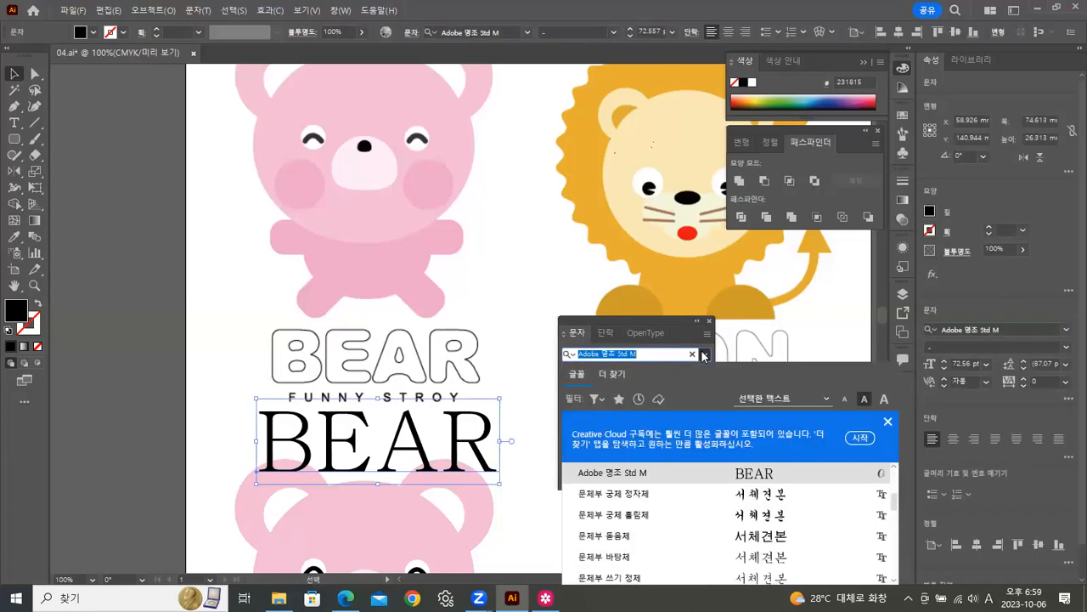
mouse_move(897, 502)
left_mouse_down()
mouse_move(899, 541)
mouse_move(902, 512)
left_mouse_up()
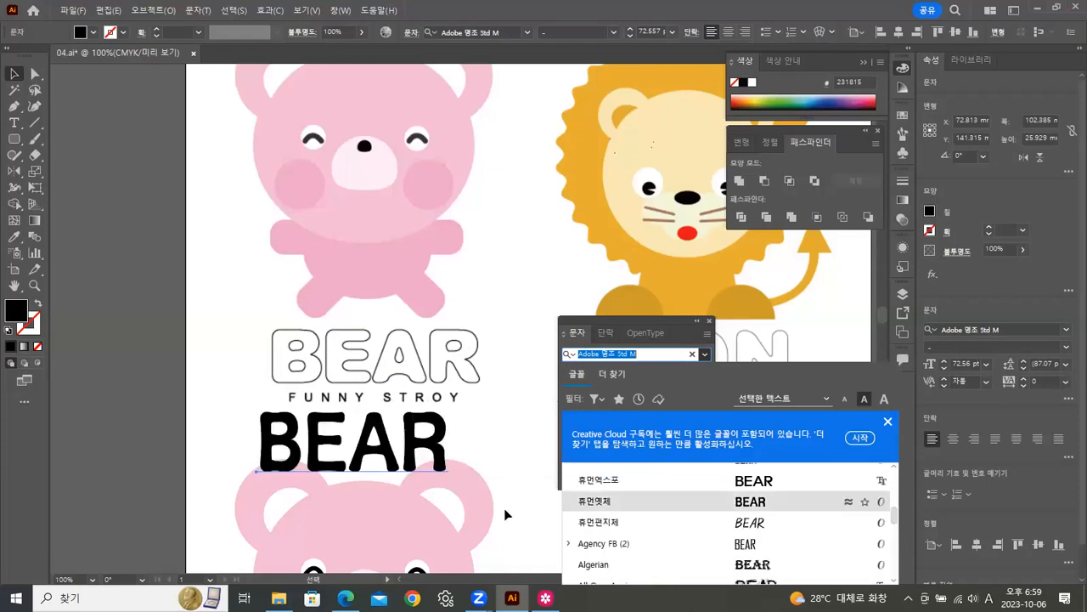
scroll(664, 518, "down", 1)
scroll(641, 498, "up", 1)
scroll(637, 506, "down", 1)
scroll(628, 515, "down", 1)
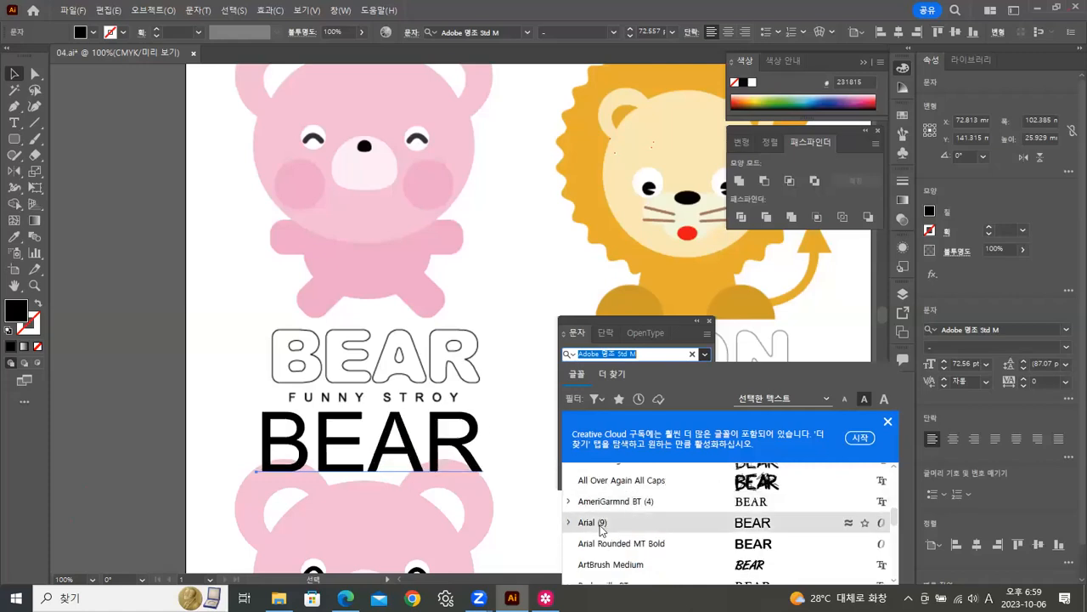
left_click(589, 524)
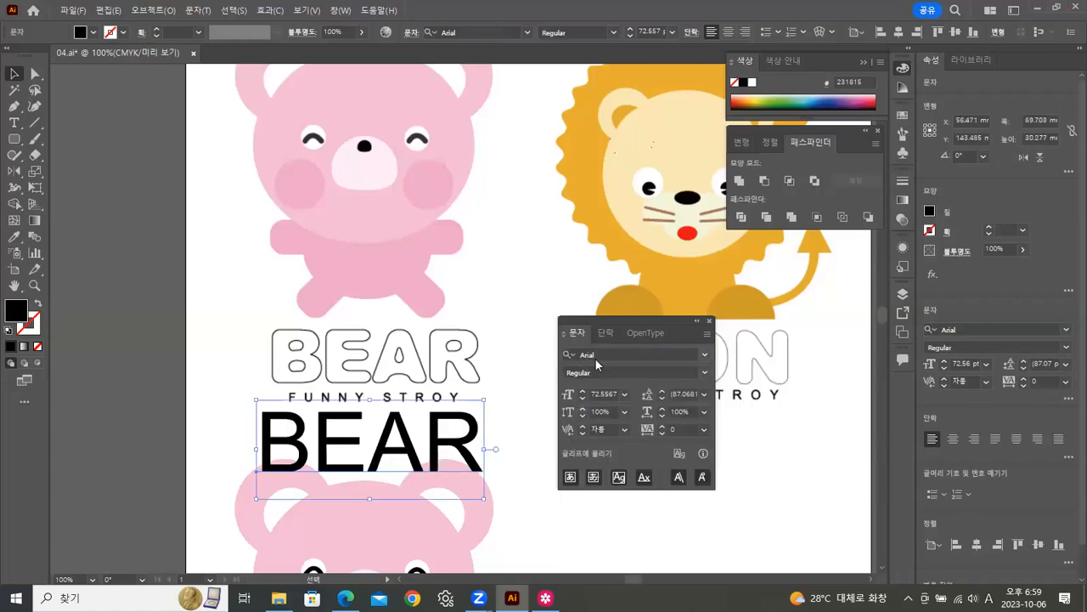
left_click(704, 374)
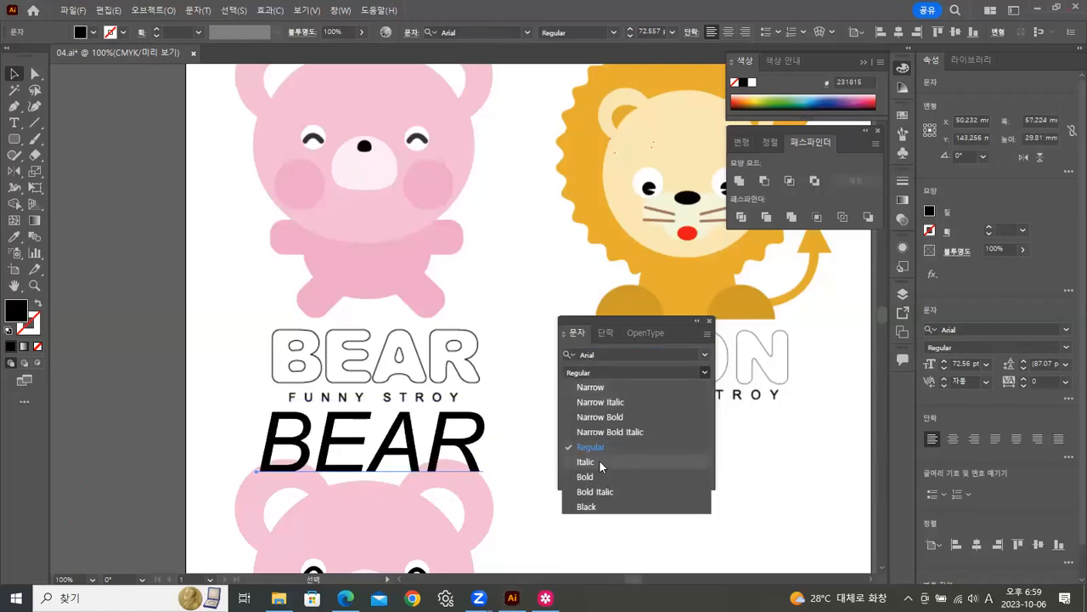
left_click(586, 507)
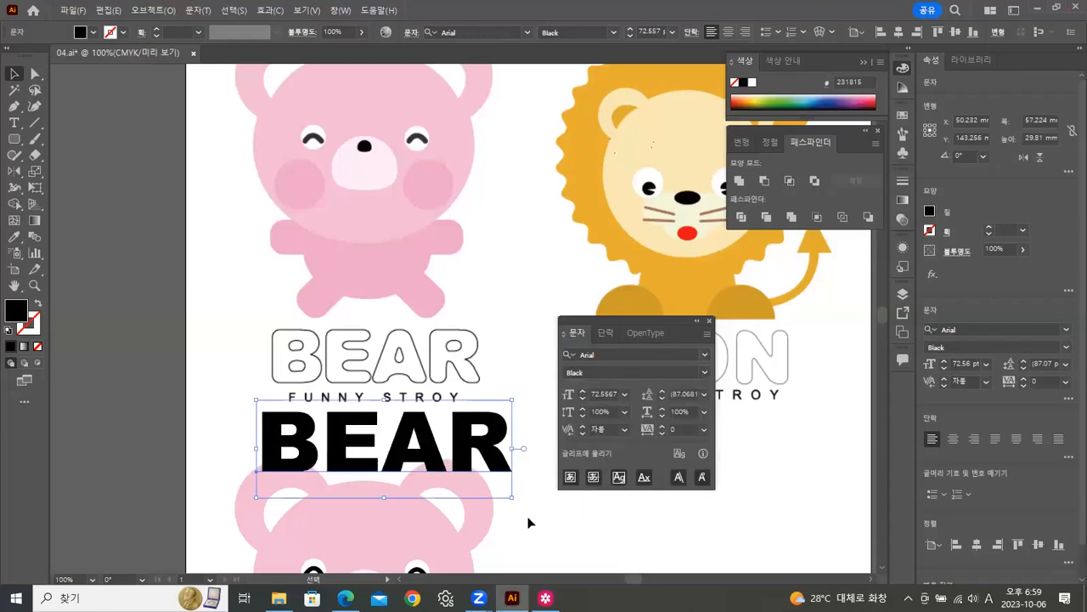
Step: Move the BEAR text over the image's outlined BEAR lettering and scale it down to about 61.66 pt
left_click(11, 74)
left_click_drag(337, 463, 345, 377)
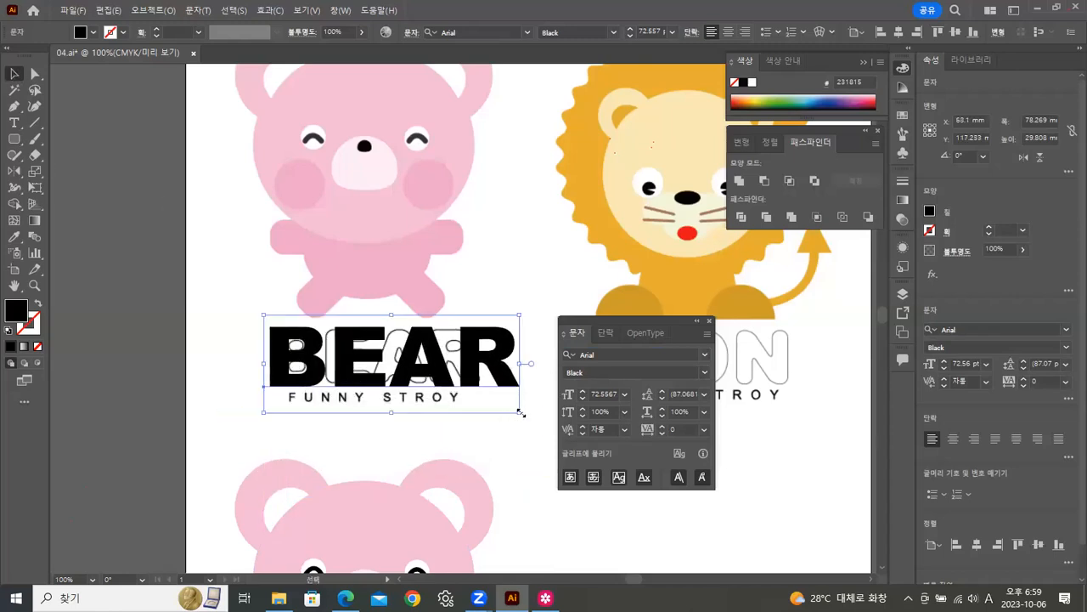
left_click_drag(519, 413, 504, 400)
Step: Nudge the BEAR text slightly right and down so it lines up with the outlined letters beneath
key("Right")
key("Right")
key("Right")
key("Right")
key("Right")
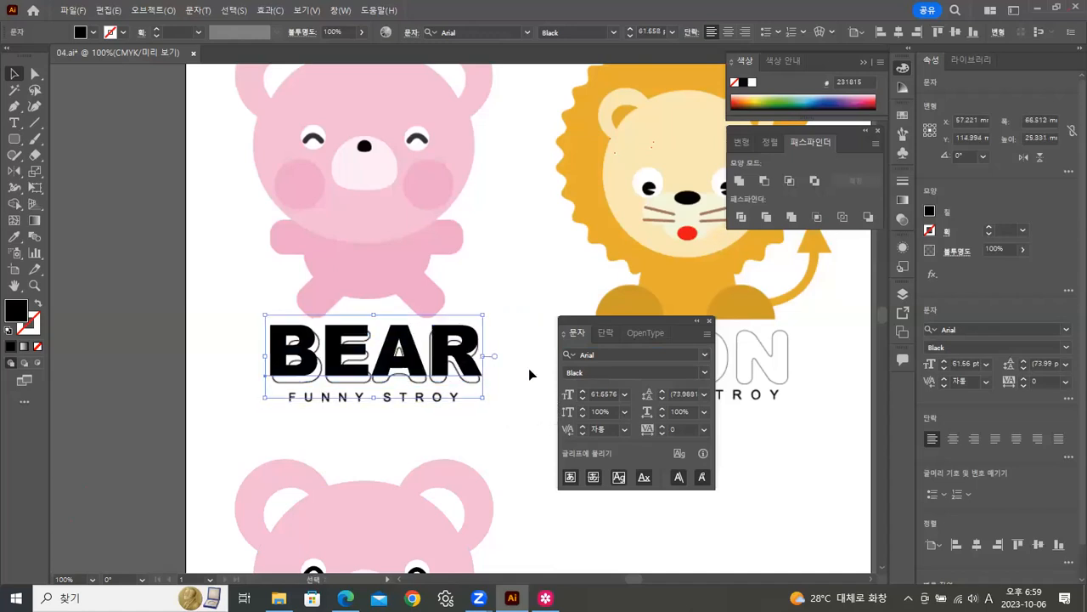
key("Down")
key("Down")
key("Down")
key("Down")
key("Down")
key("Down")
key("Down")
key("Down")
key("Down")
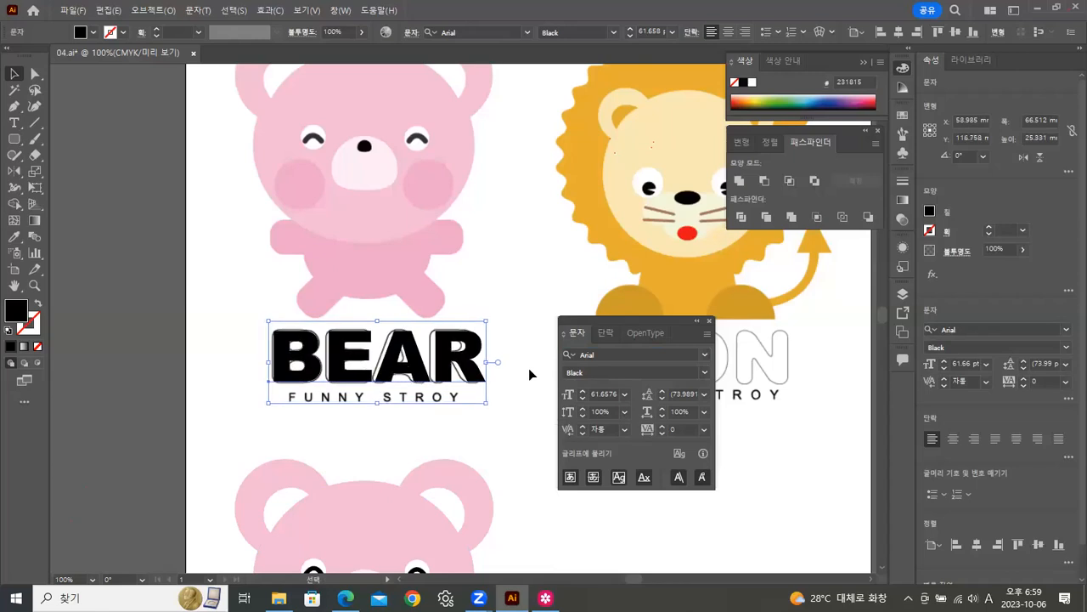
key("Left")
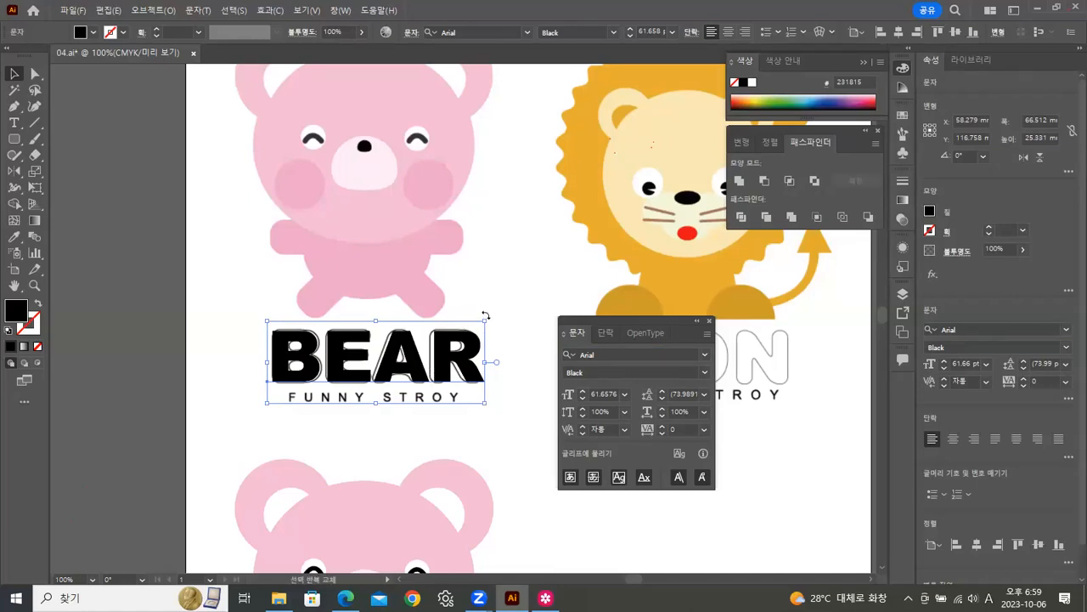
Step: Scale the BEAR text up to about 62.64 pt and narrow it to about 97.23% horizontal scale over the outlined letters
left_click_drag(485, 322, 488, 319)
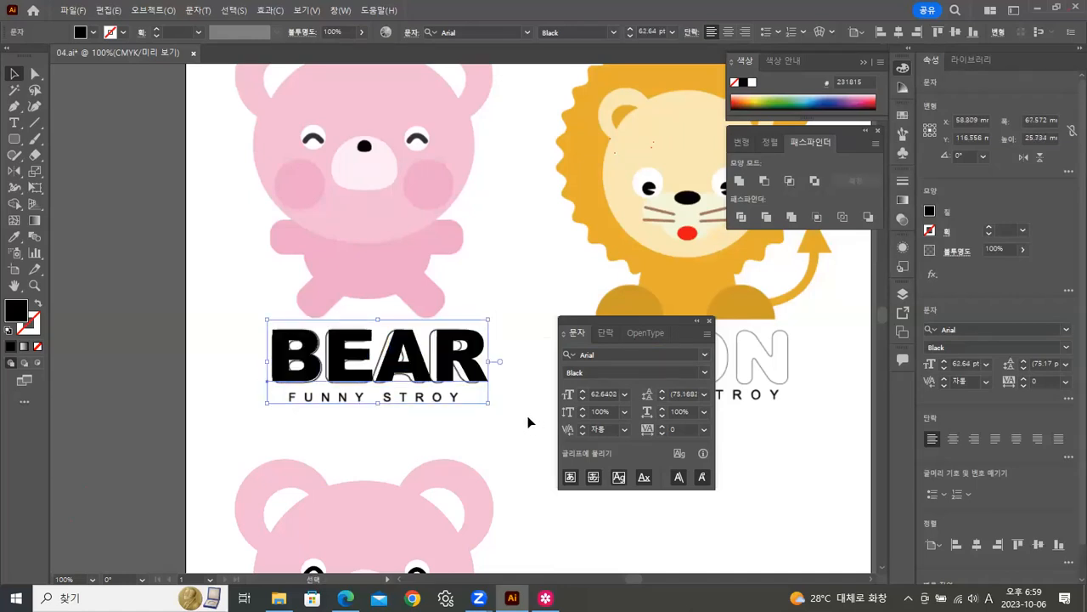
left_click_drag(491, 363, 483, 361)
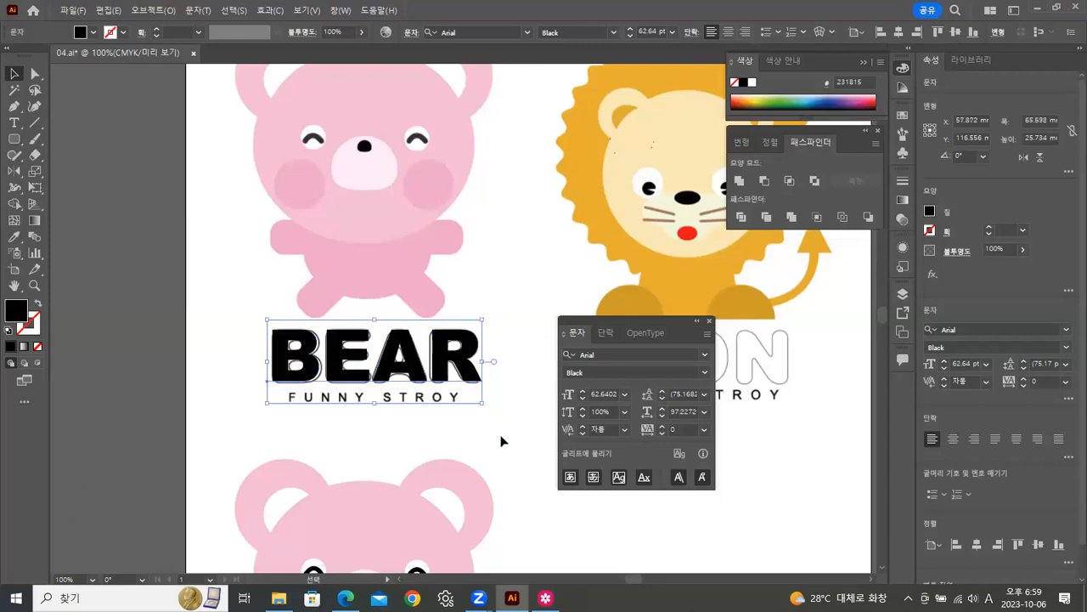
key("Right")
key("Down")
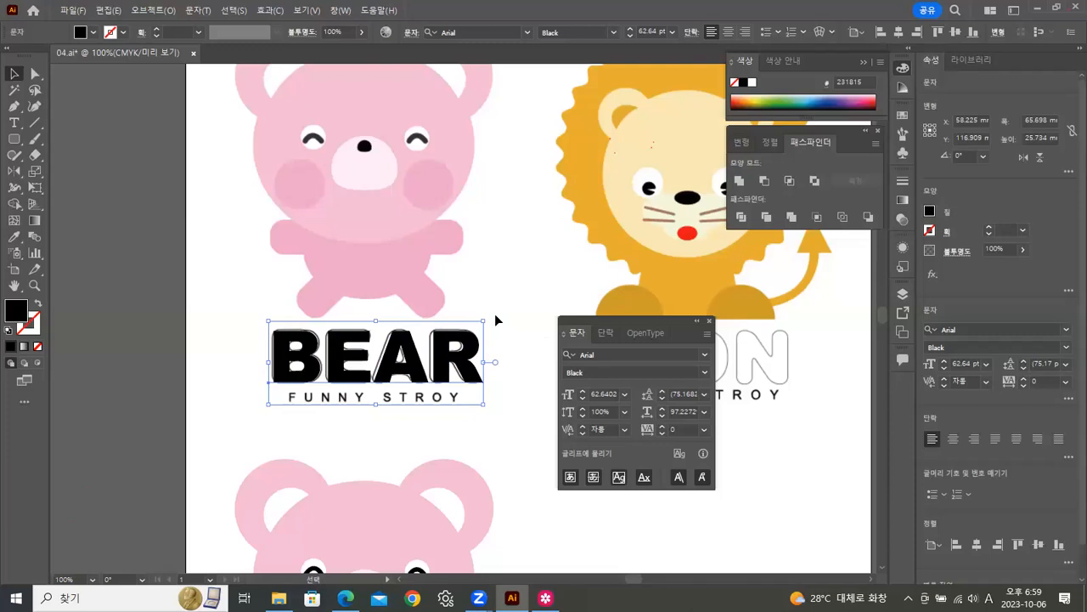
Step: Enlarge the BEAR text to about 64.88 pt and narrow it to about 93.27% horizontal scale to fit the outlined letters
left_click_drag(483, 319, 494, 313)
key("Left")
key("Down")
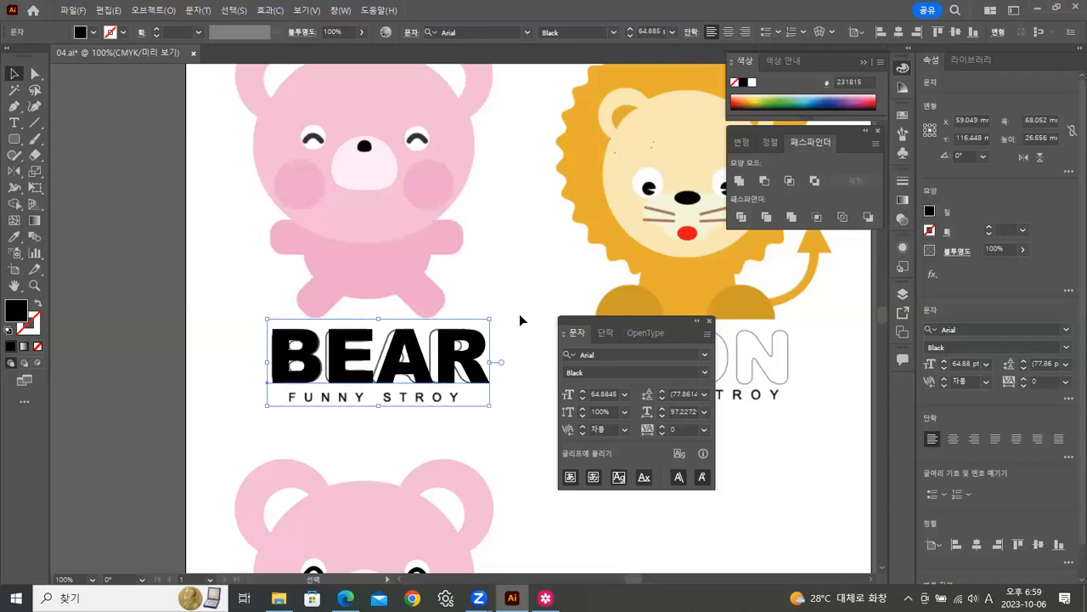
left_click_drag(491, 363, 481, 361)
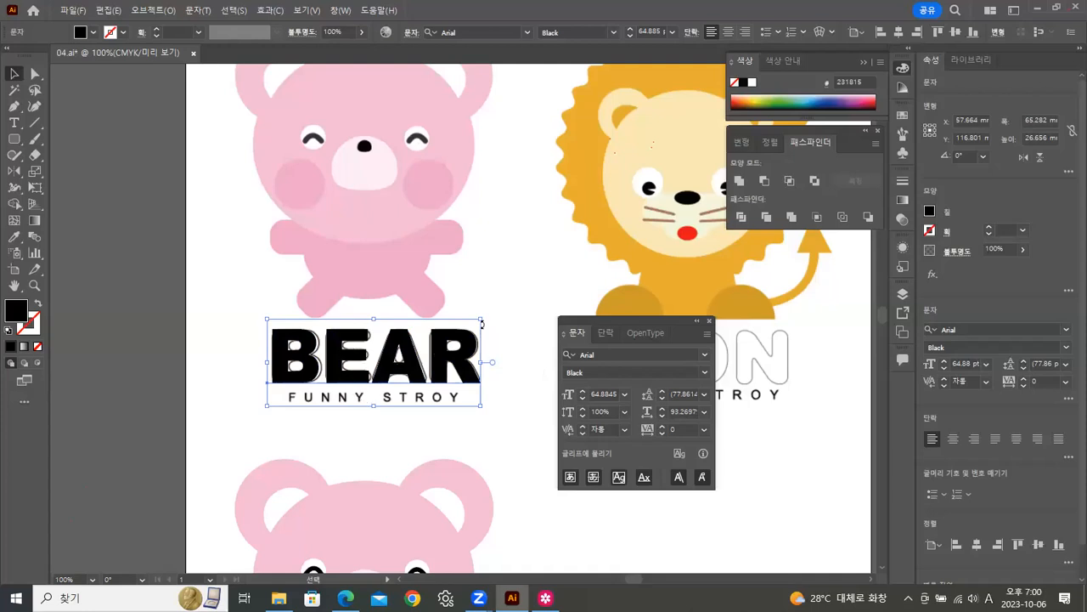
key("Right")
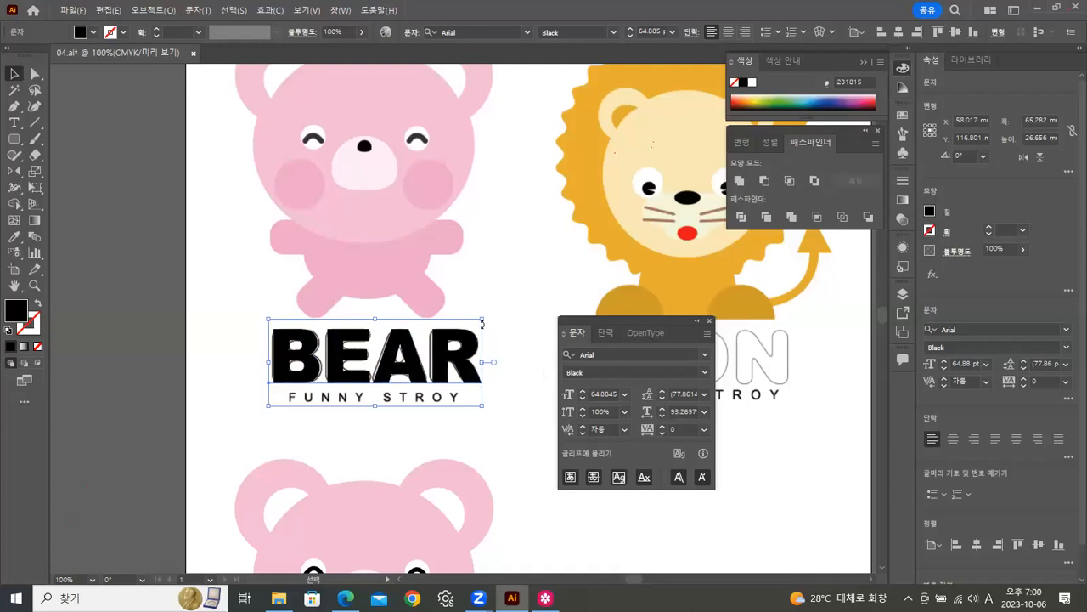
Step: Widen the BEAR text to about 98.57% horizontal scale and set its tracking to -50 to match the outlined lettering
left_click(36, 286)
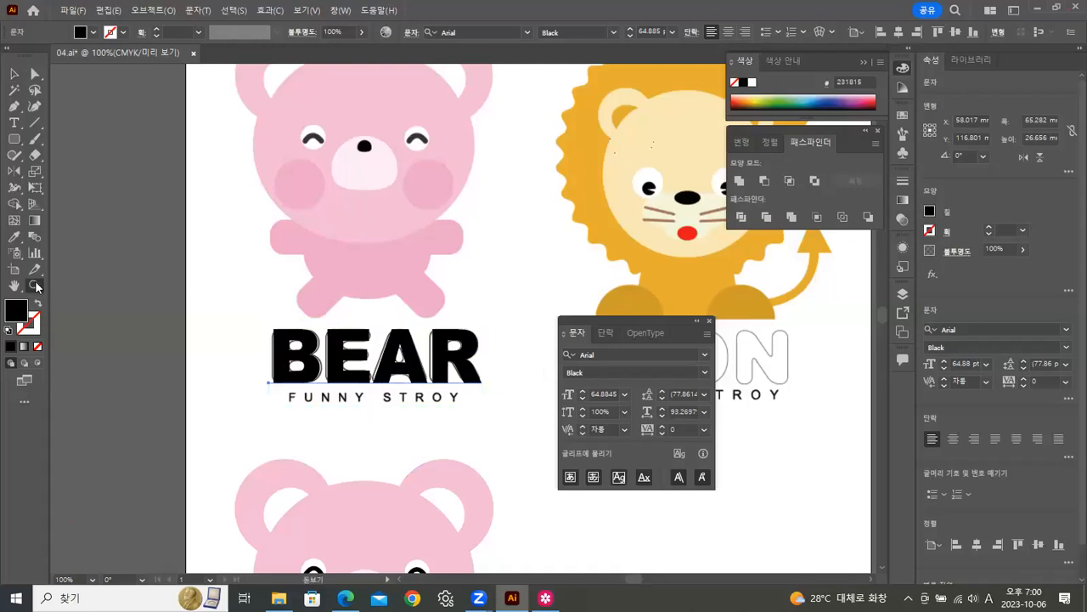
left_click(430, 402)
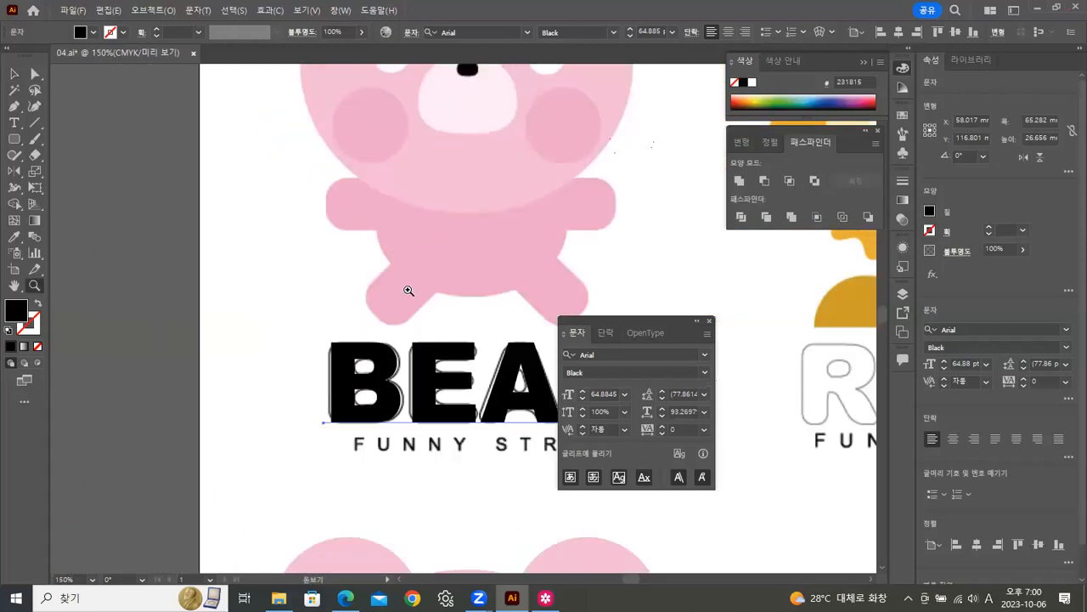
left_click(455, 433)
left_click_drag(489, 252, 204, 255)
key("v")
left_click(216, 314)
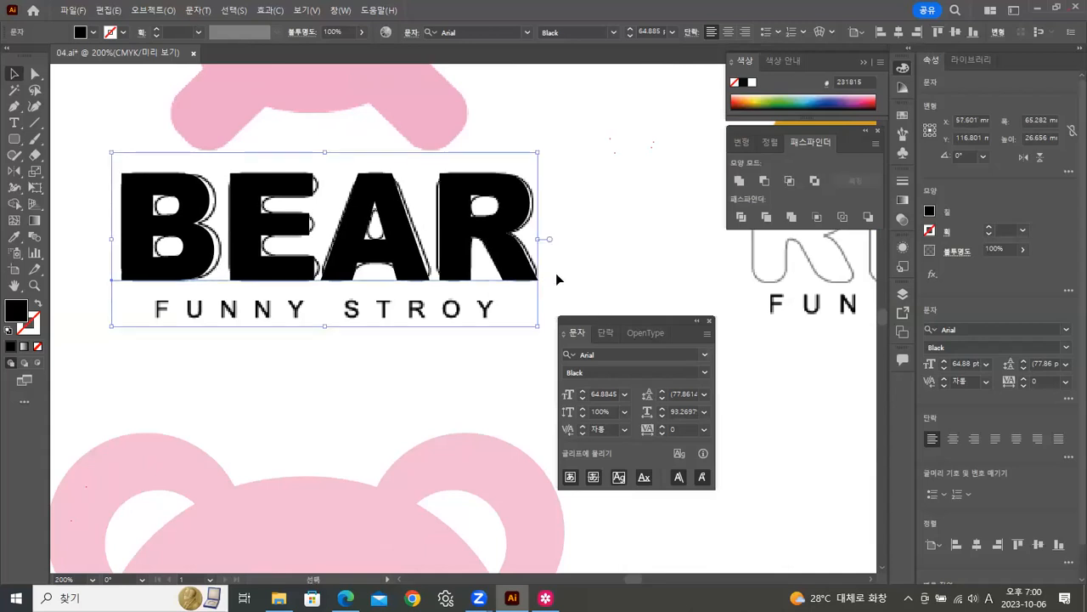
left_click_drag(539, 238, 565, 236)
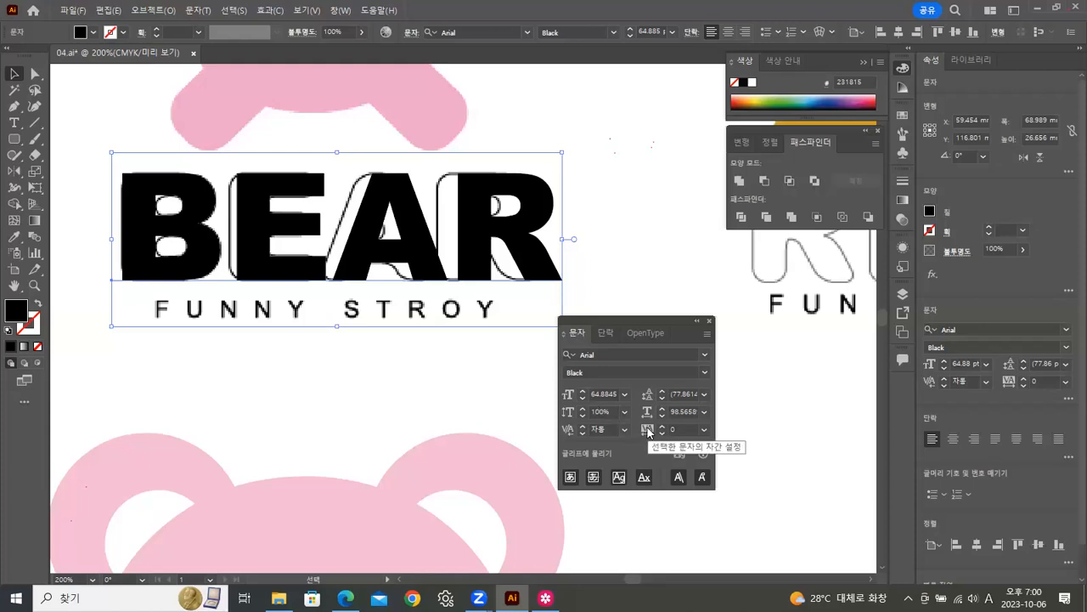
left_click(704, 429)
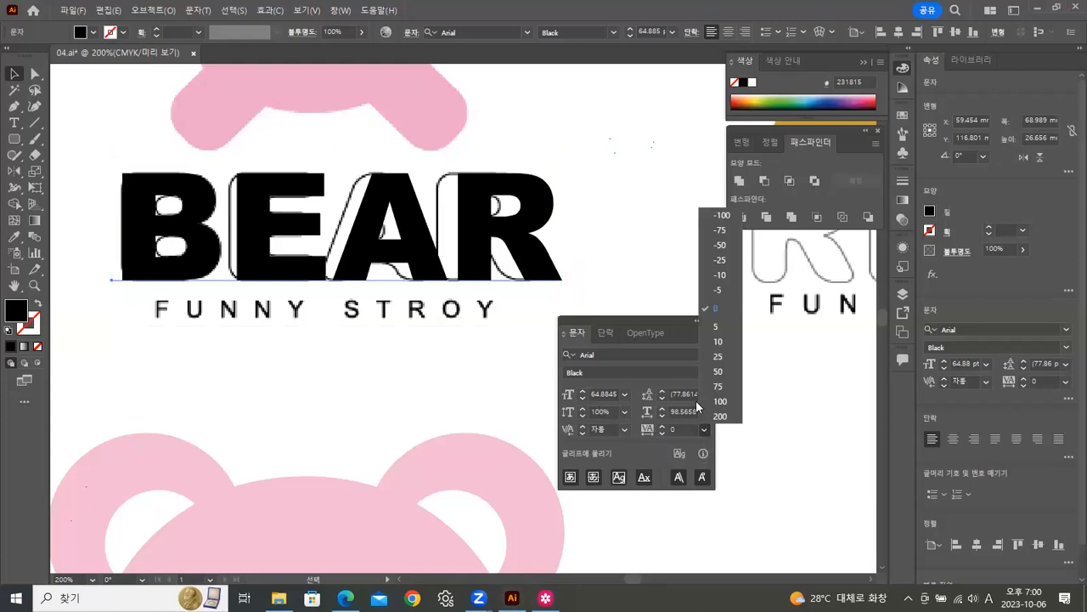
left_click(721, 245)
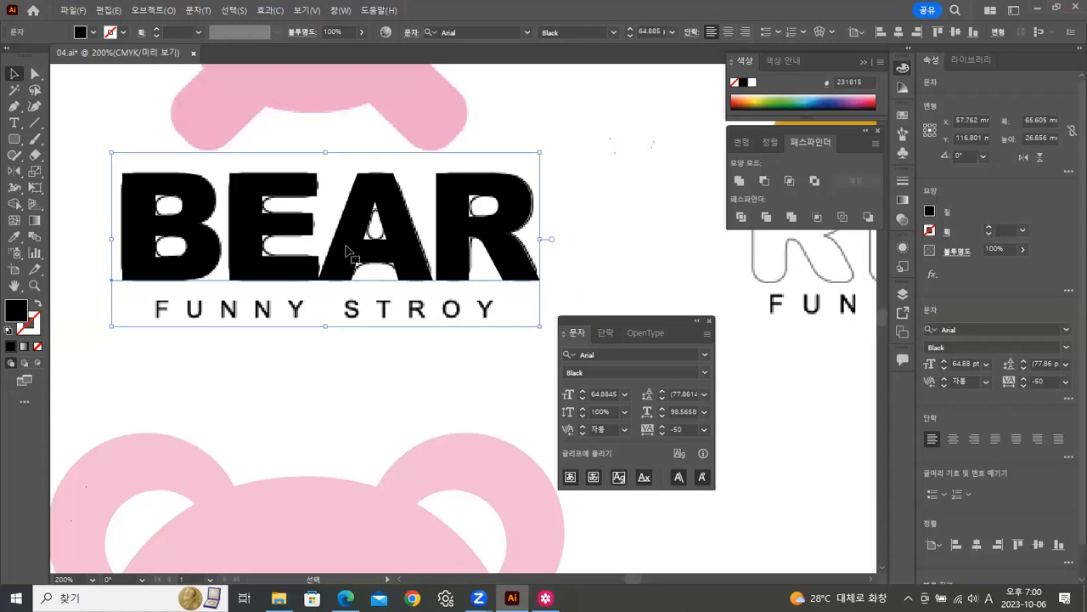
Step: Duplicate the BEAR text straight down, placing the copy just below the FUNNY STROY line
left_click_drag(357, 255, 361, 422)
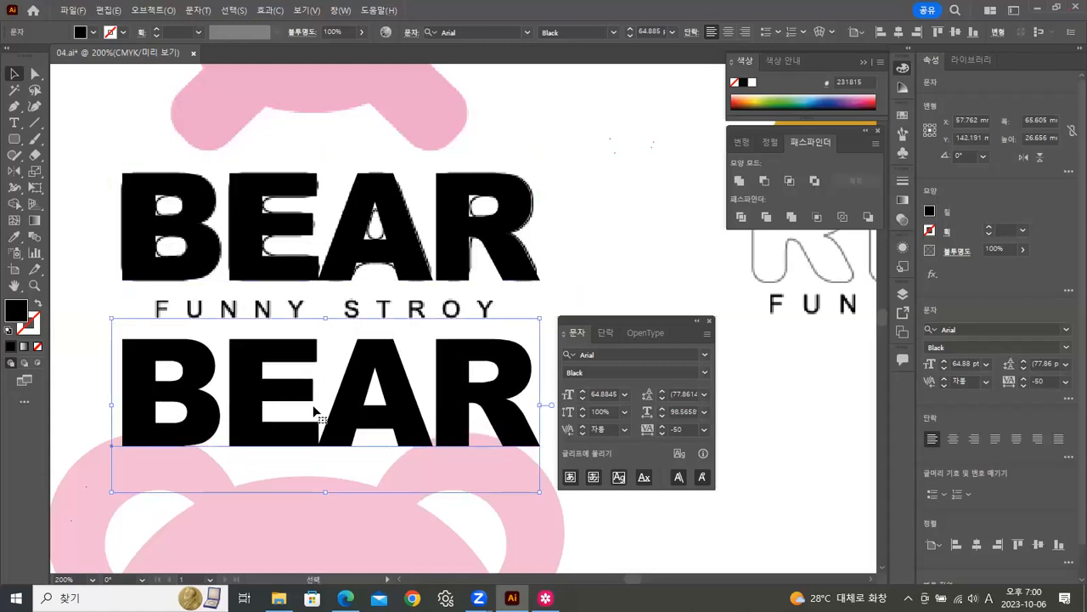
Step: Swap the upper BEAR text's fill and stroke so it has only a black stroke, and convert it to outlines
left_click(357, 263)
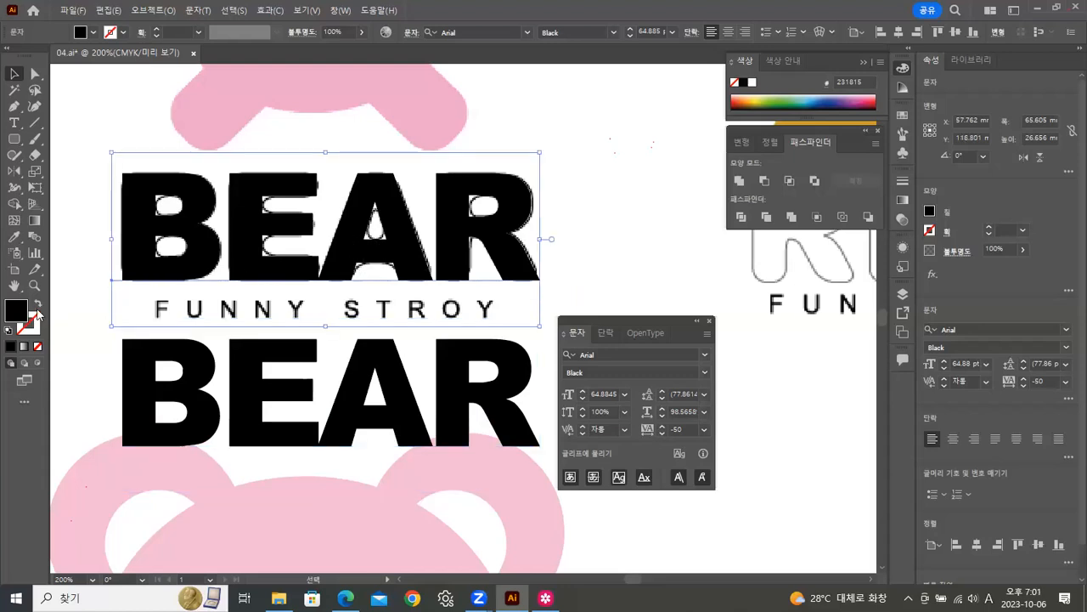
left_click(37, 305)
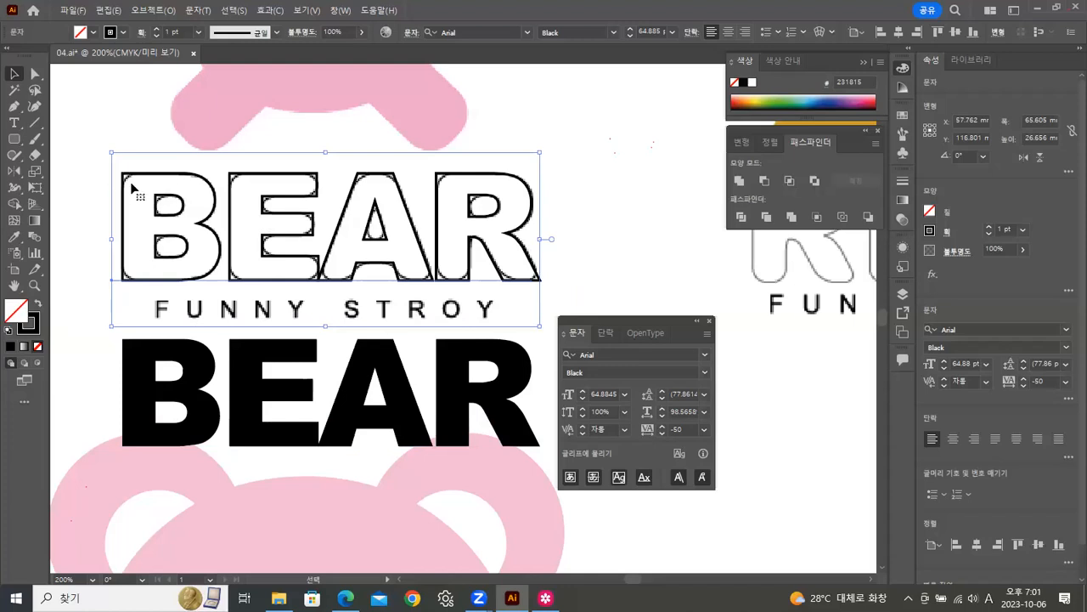
right_click(272, 179)
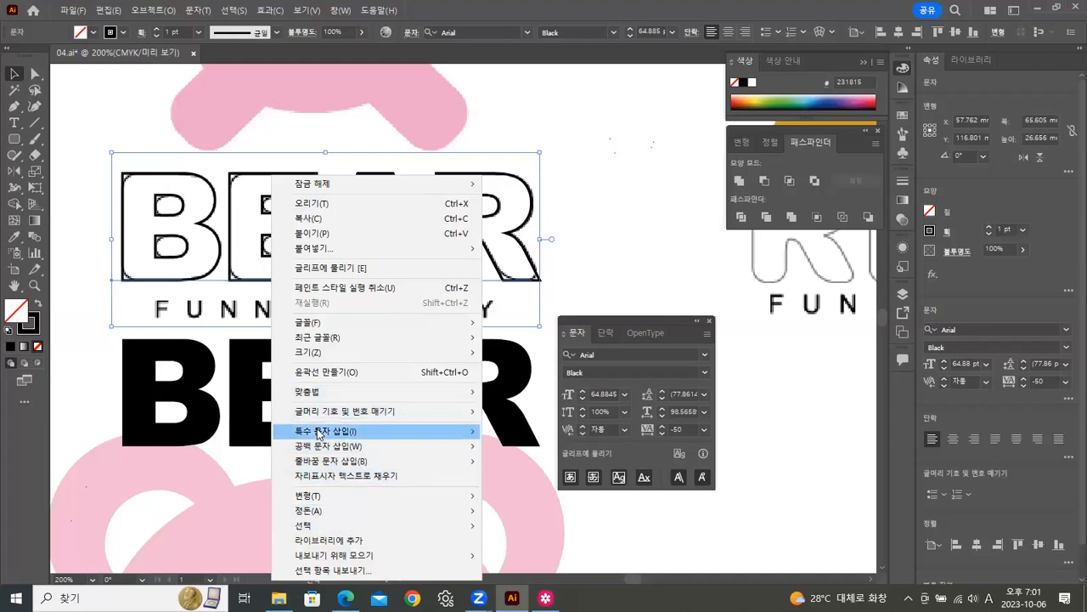
left_click(315, 375)
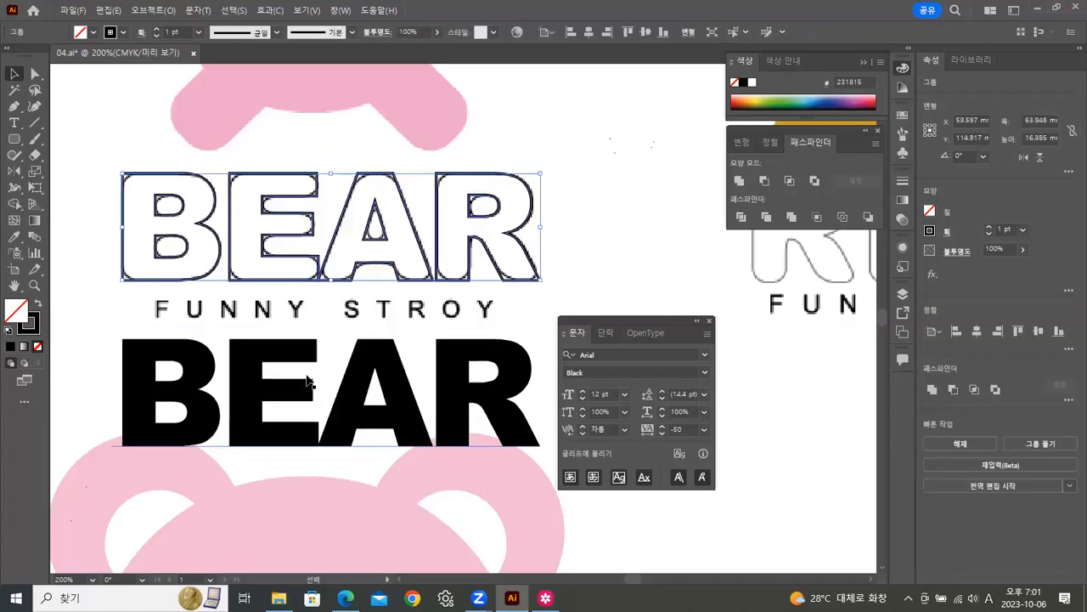
left_click(640, 132)
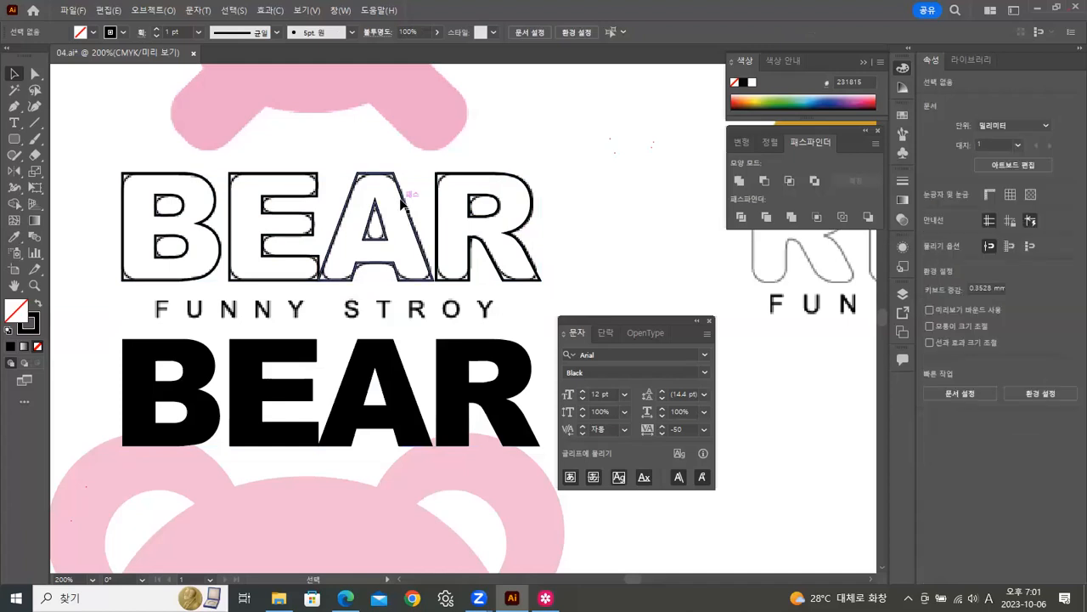
Step: Try the Round Corners effect with a 3.528 mm radius on the outlined upper BEAR letters
left_click(404, 201)
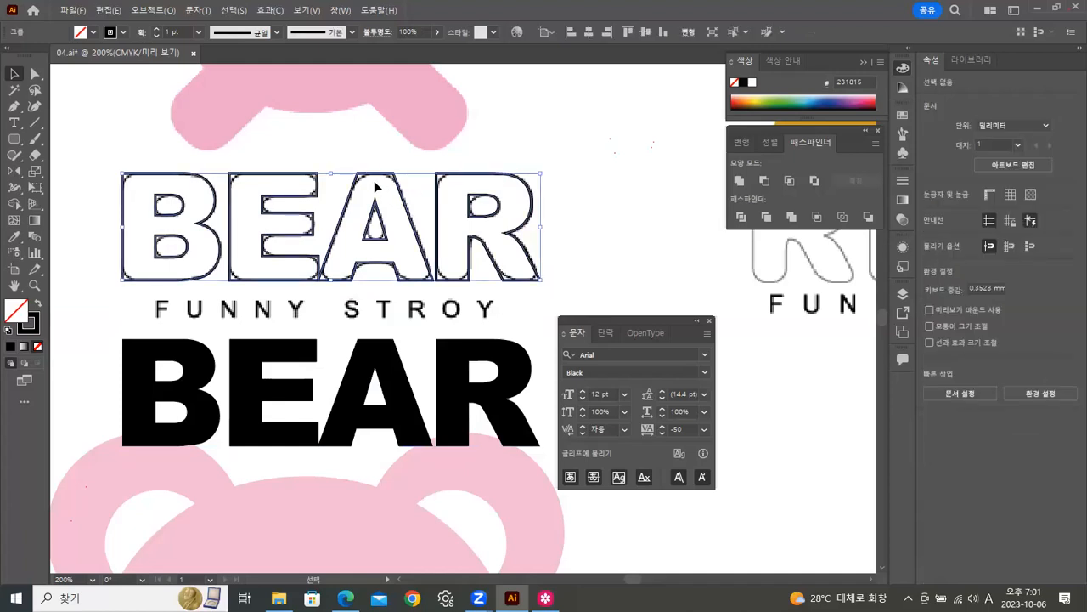
left_click(266, 12)
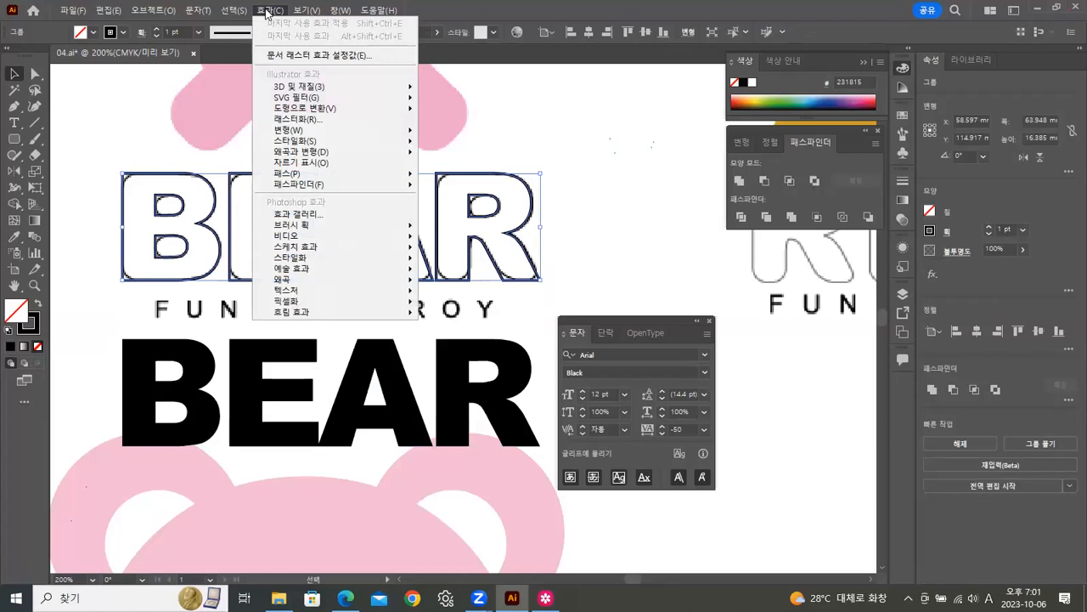
mouse_move(291, 143)
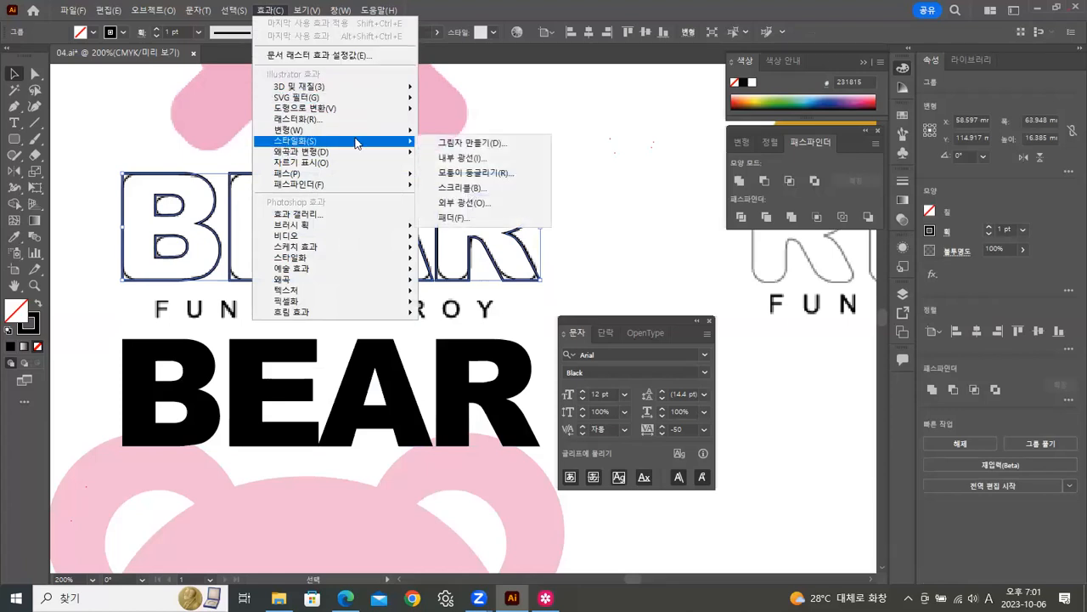
left_click(472, 173)
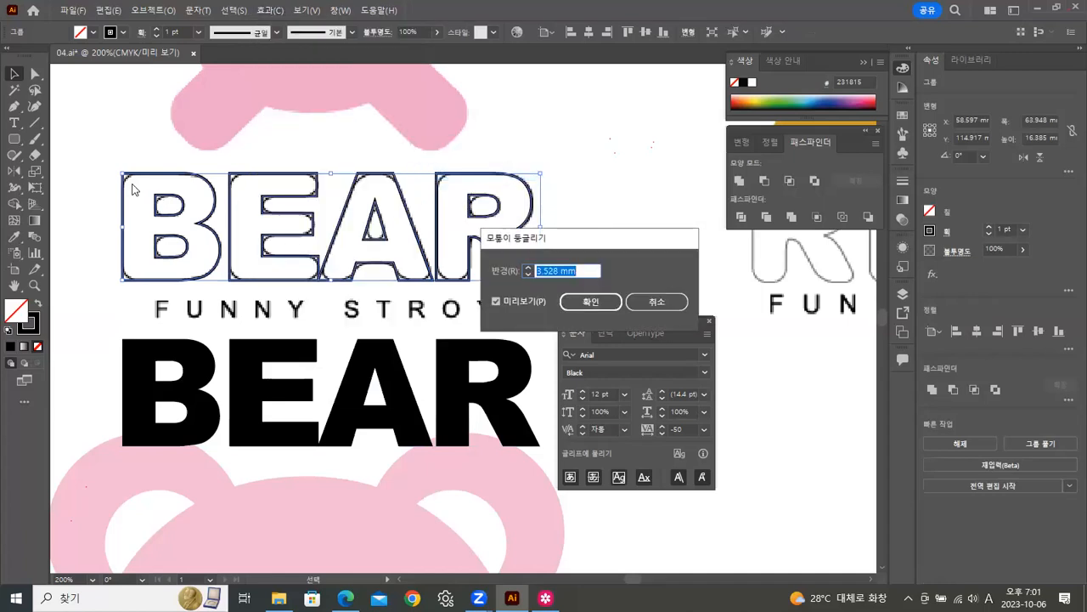
left_click(585, 302)
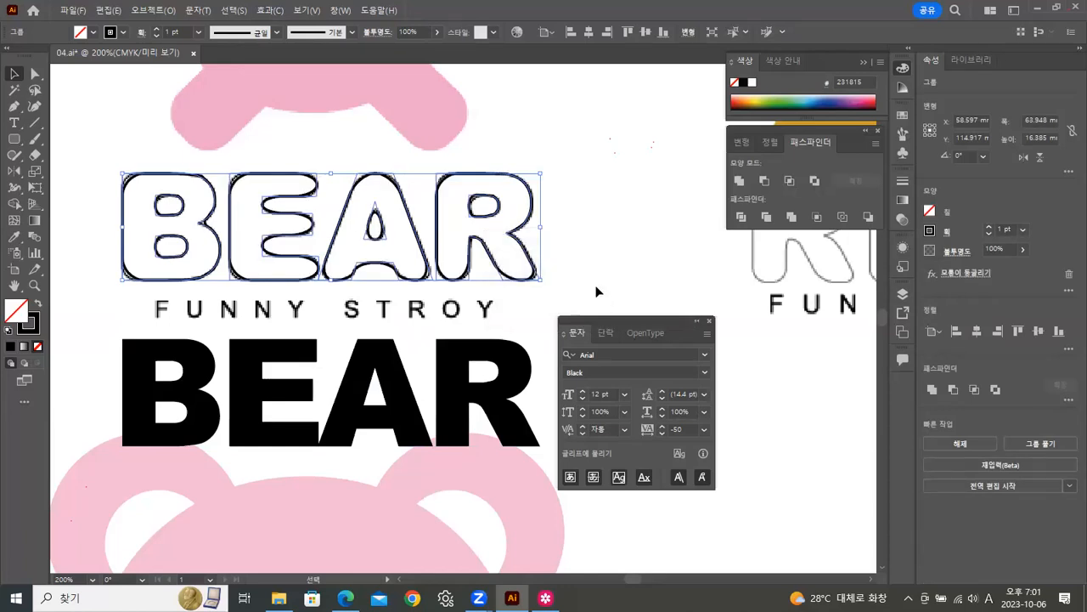
double_click(132, 185)
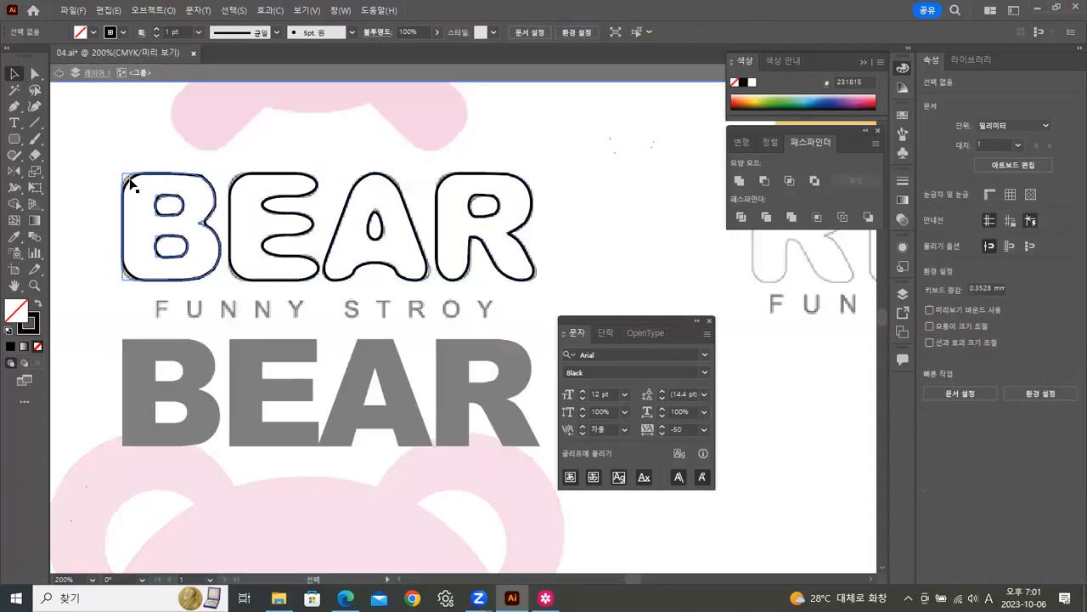
left_click(59, 76)
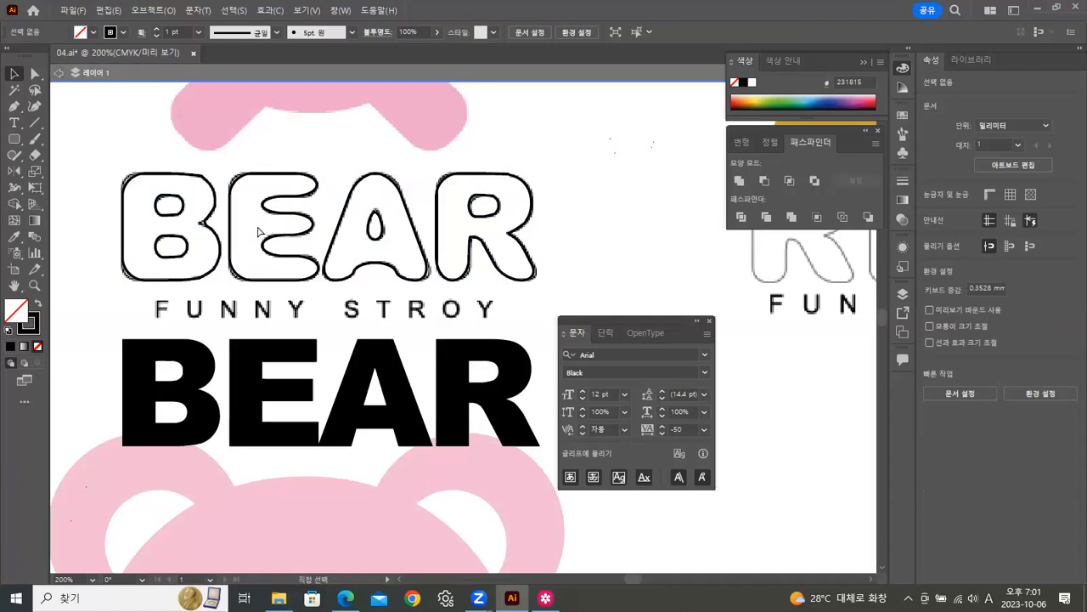
left_click(196, 232)
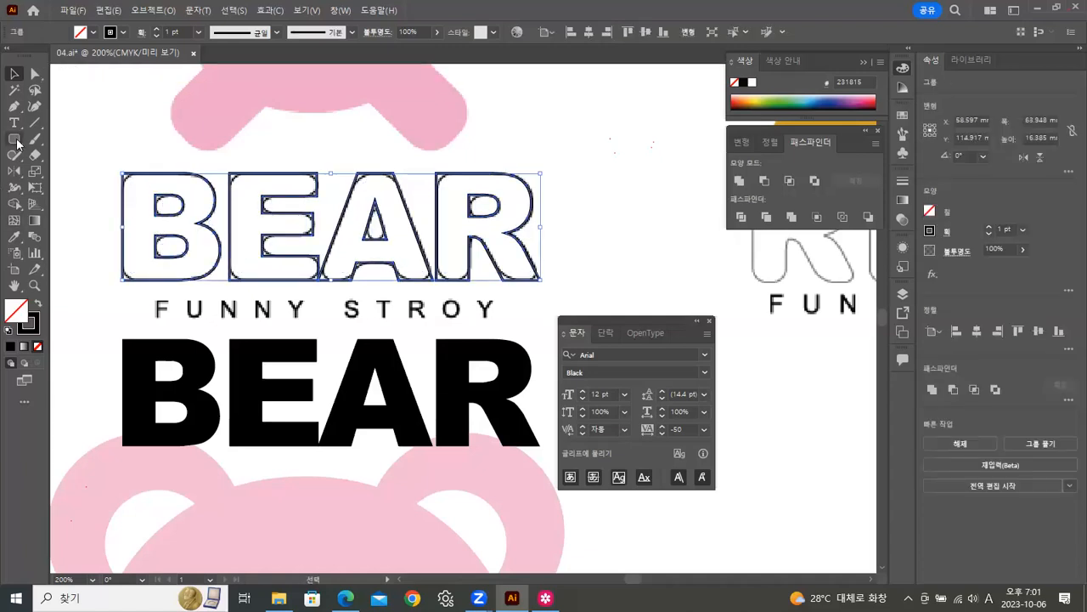
Step: Try rounding the upper BEAR outlines with a 3 mm radius, compare them with the image lettering and undo the rounding
left_click(268, 12)
mouse_move(299, 143)
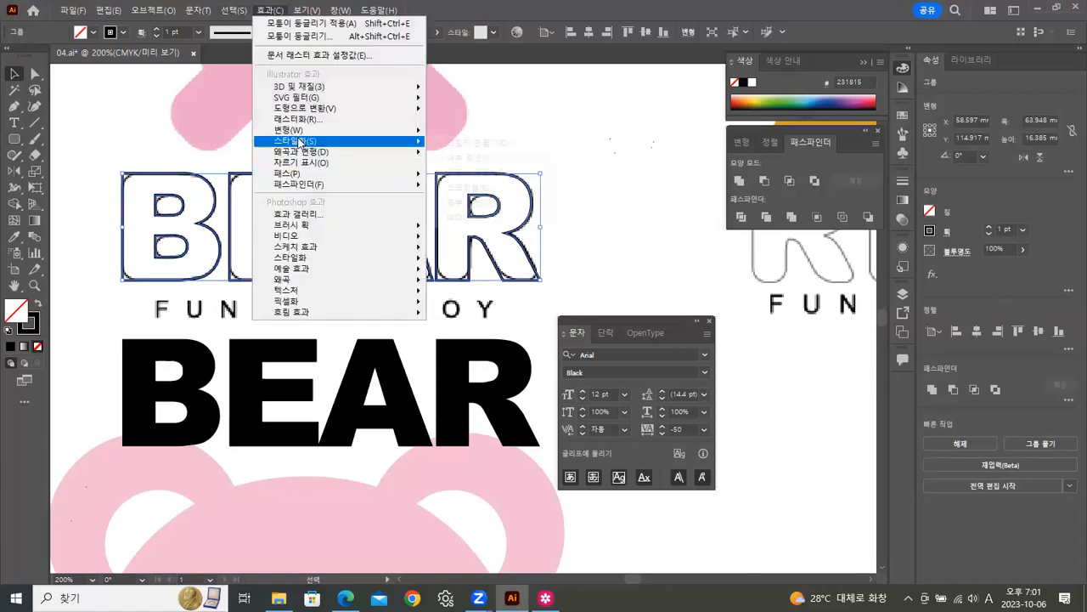
left_click(467, 174)
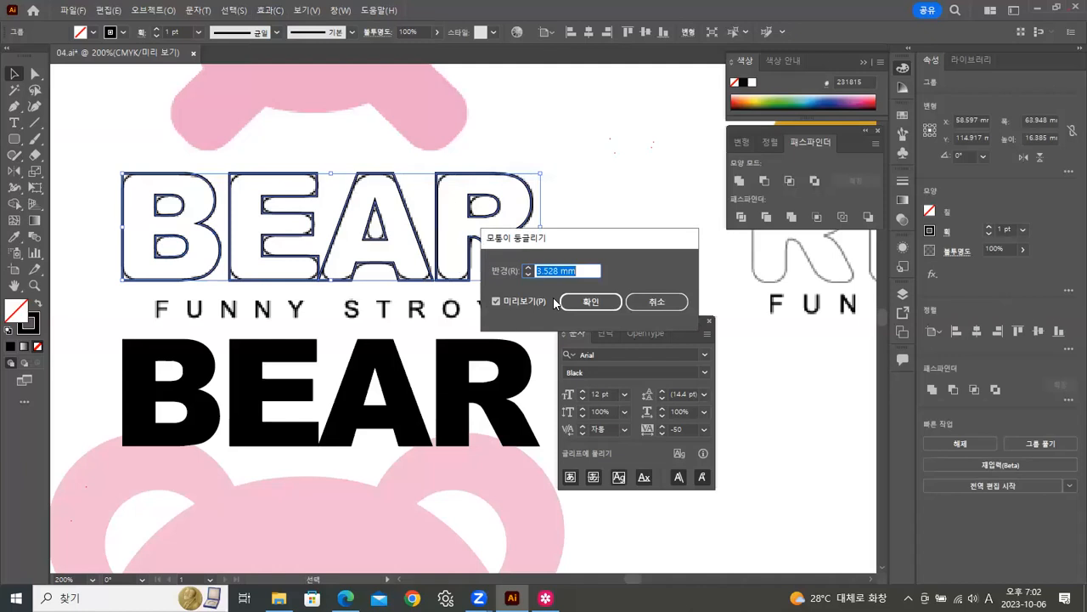
left_click_drag(560, 270, 424, 251)
type("3")
left_click(591, 303)
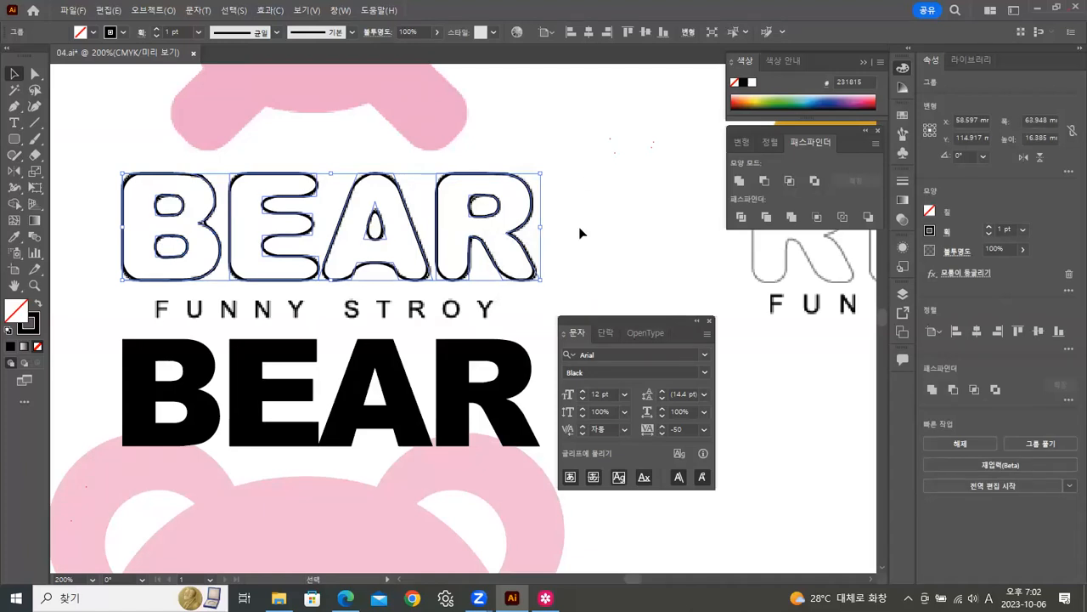
left_click(573, 167)
left_click_drag(477, 179, 476, 211)
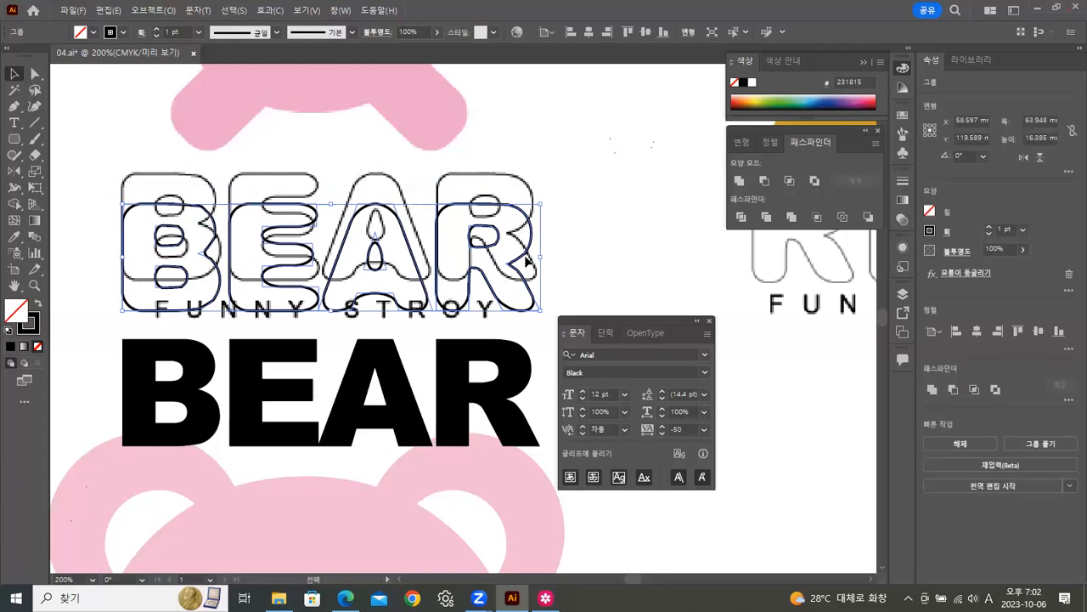
key("ctrl+z")
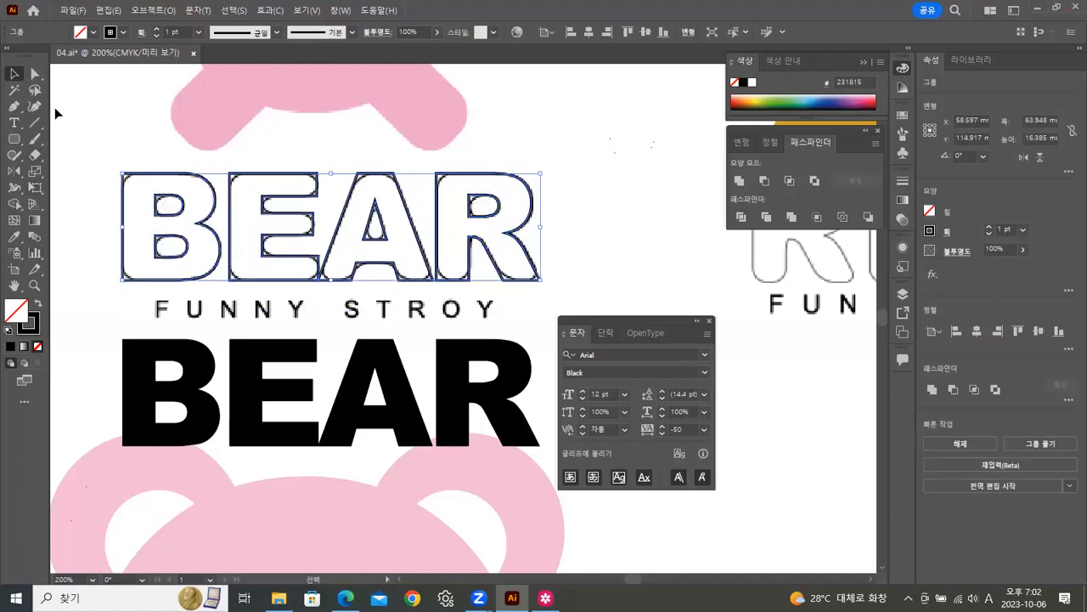
Step: Apply the Round Corners effect to the upper BEAR outlines with a radius below 3 mm that matches the image lettering
left_click(271, 11)
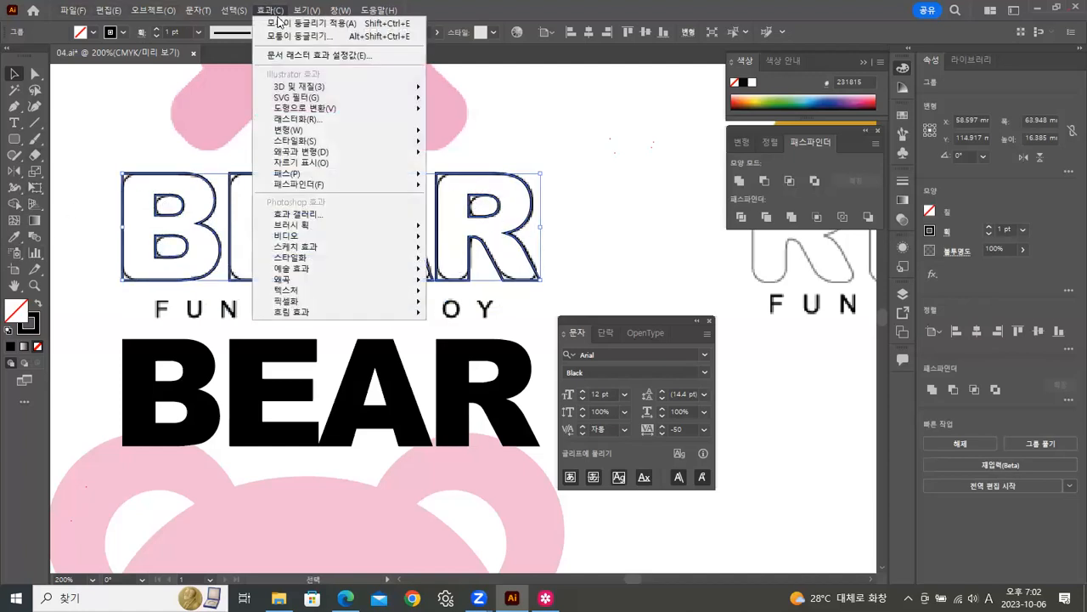
mouse_move(291, 141)
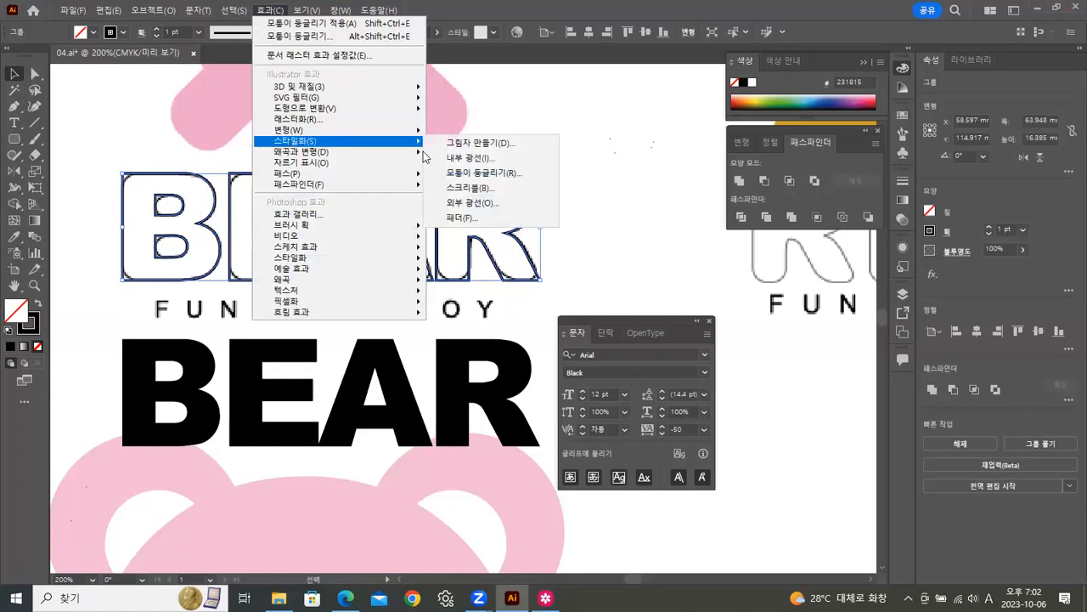
left_click(472, 173)
left_click_drag(546, 270, 508, 264)
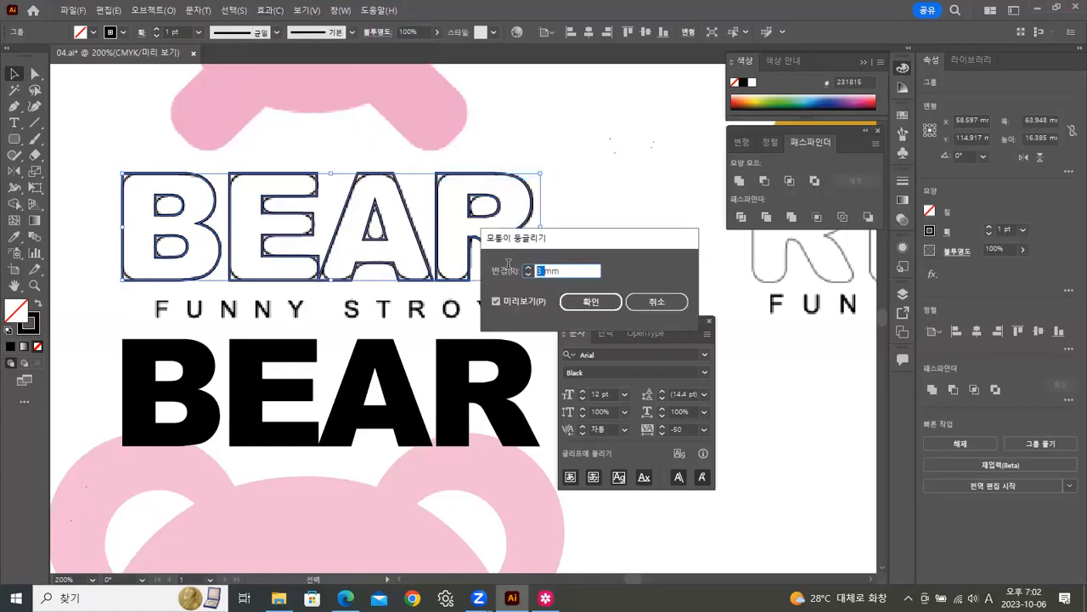
left_click(590, 302)
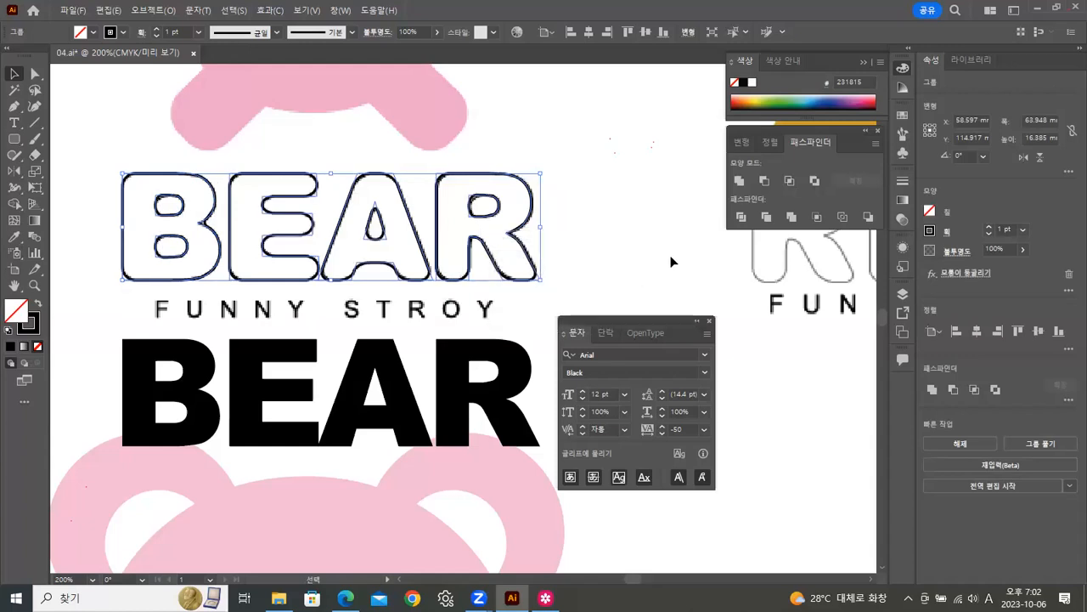
Step: Move the rounded BEAR outlines down to compare them with the image lettering, and undo the move
key("shift+Down")
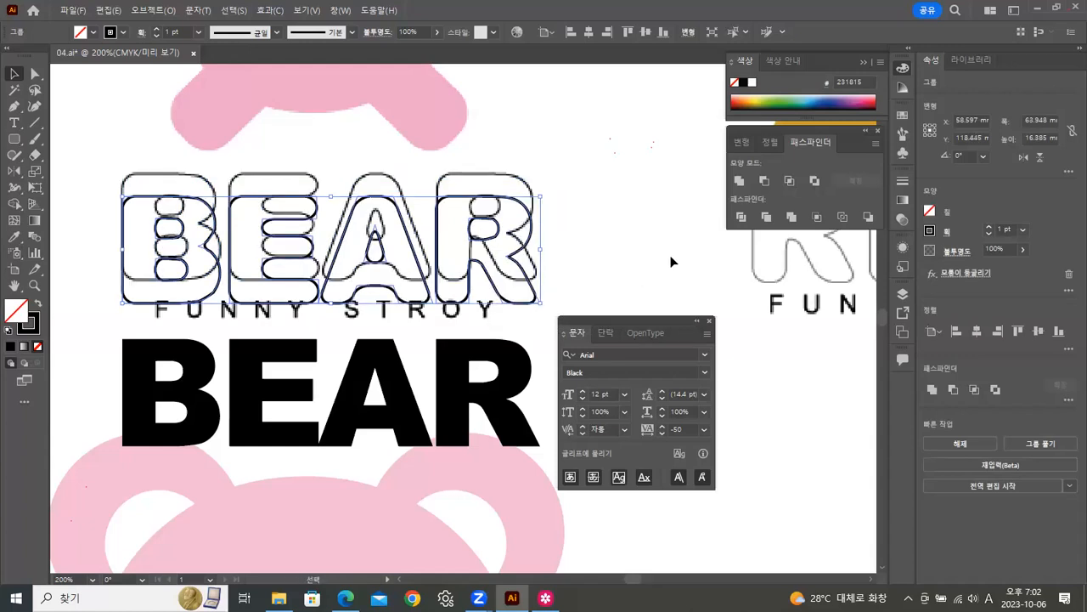
left_click(640, 245)
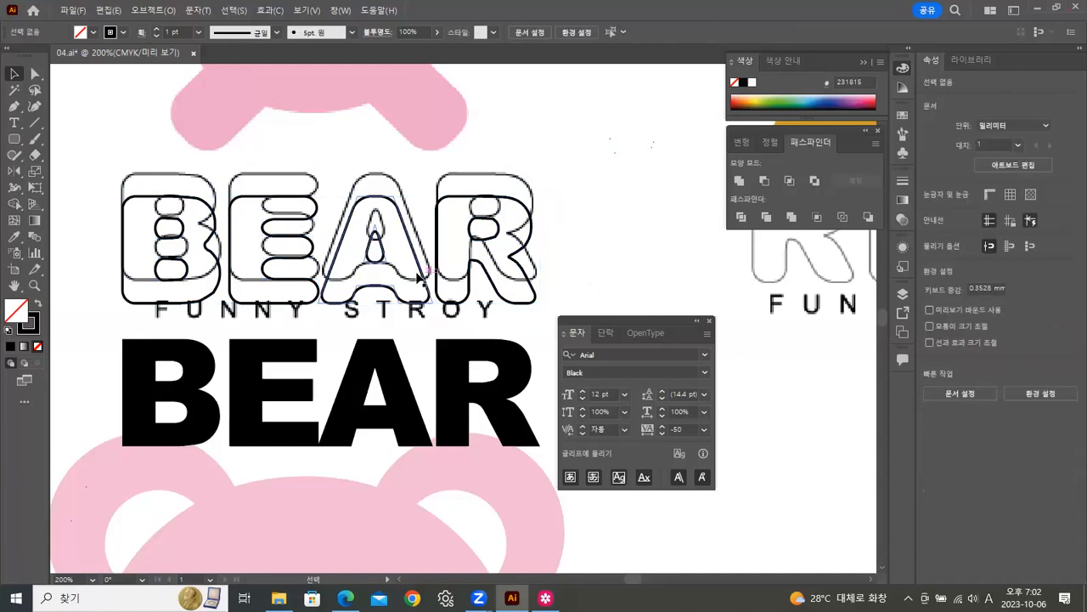
left_click(198, 211)
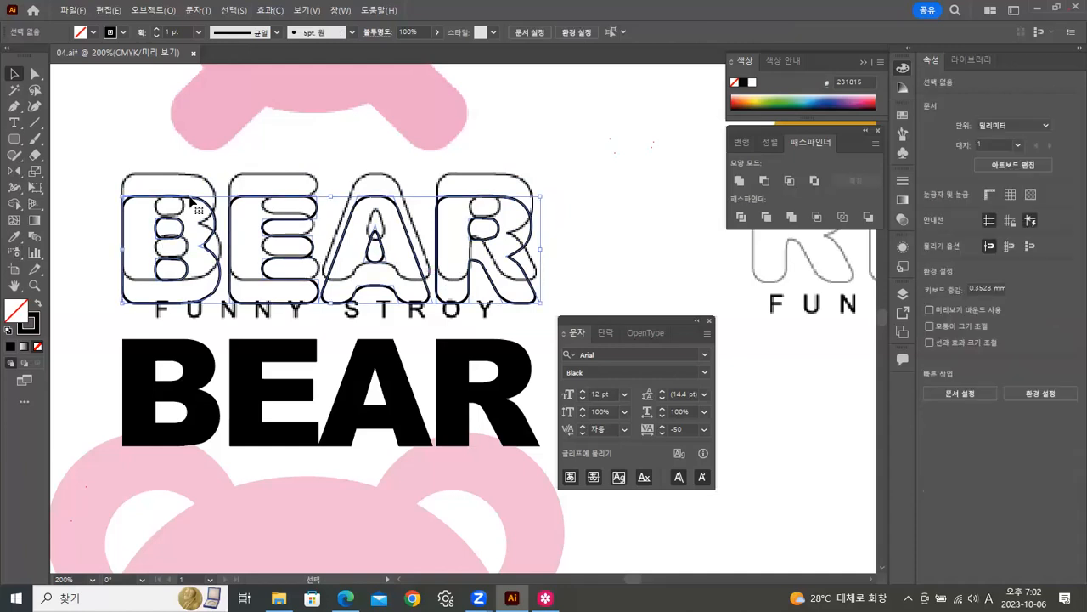
key("ctrl+z")
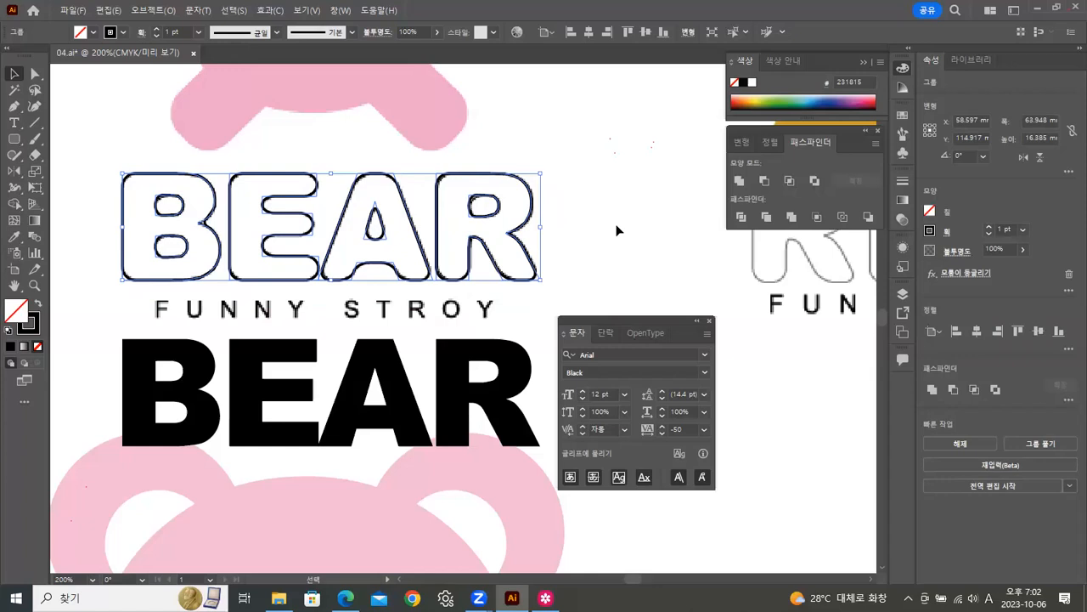
Step: Nudge the rounded BEAR outlines down and back up over the image lettering to check the corner fit
left_click(584, 224)
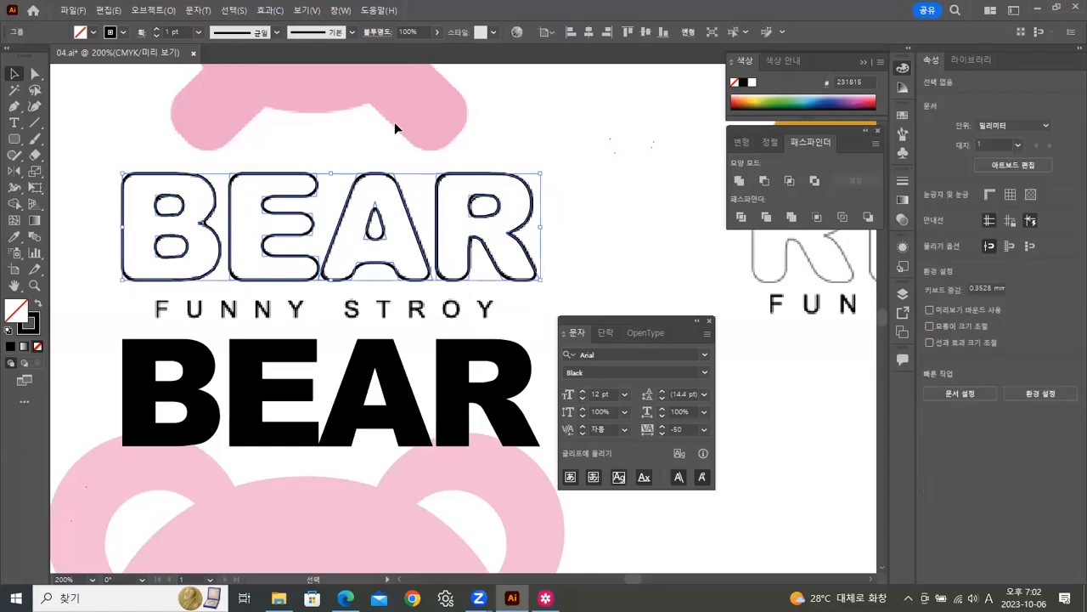
key("Down")
key("Down")
key("Down")
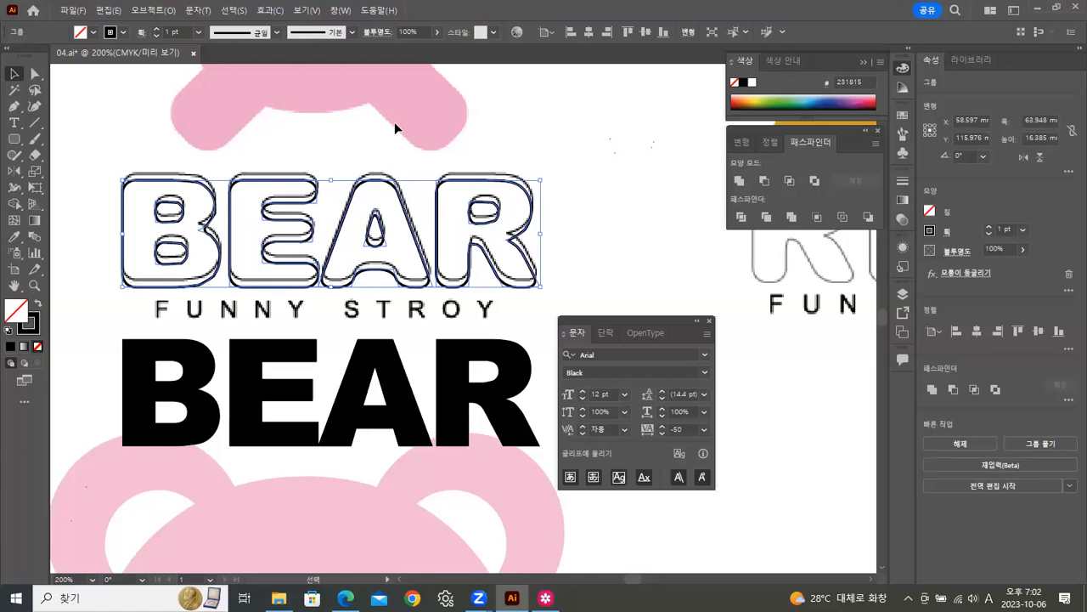
key("Up")
key("Up")
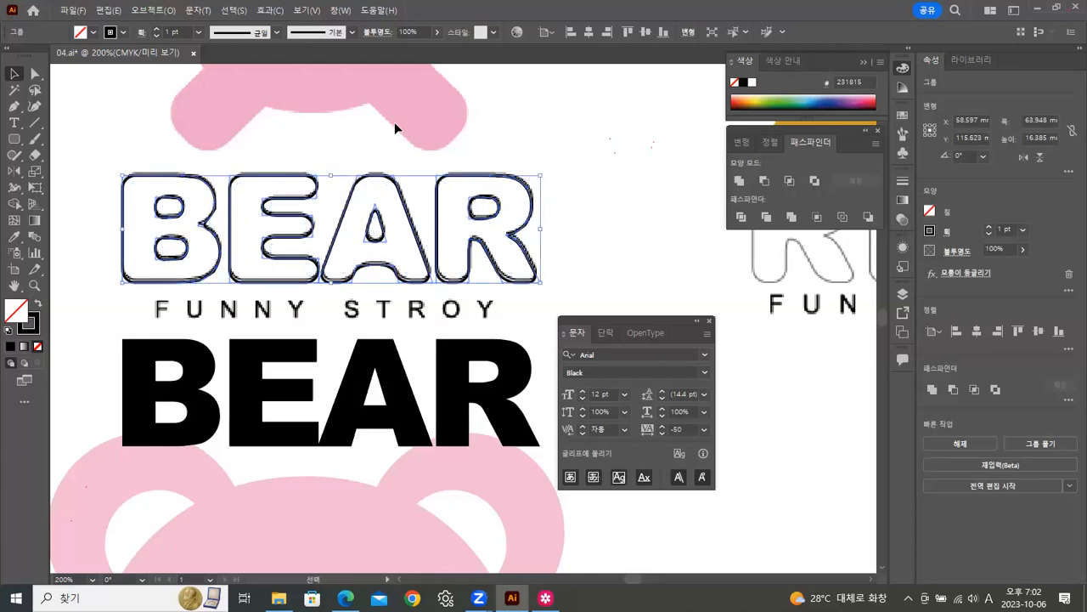
left_click(597, 209)
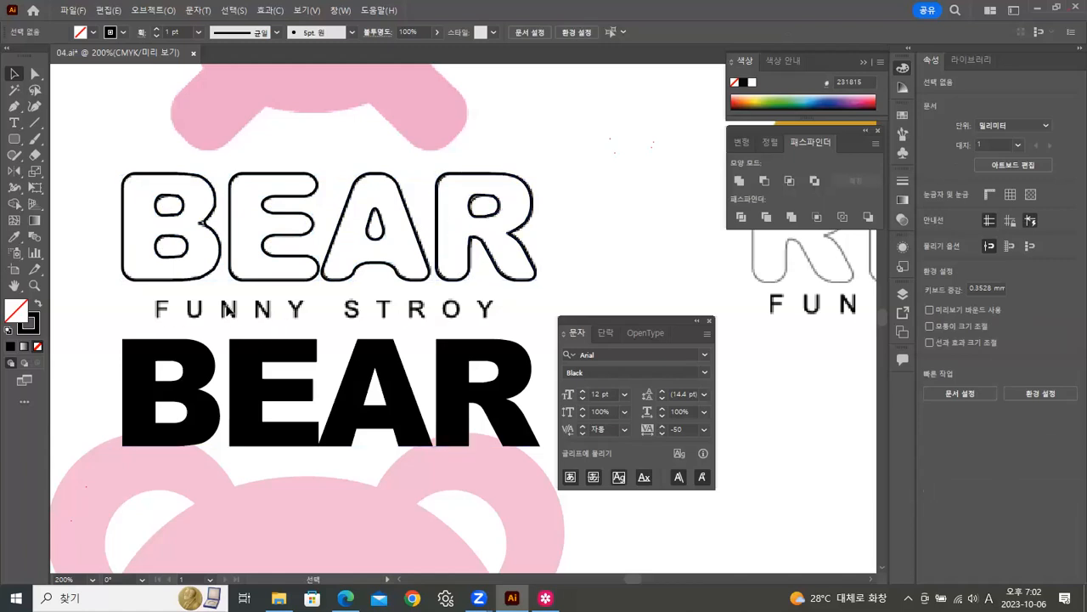
Step: Add the text "FUNNY STORY" in 12 pt Arial Black over the small subtitle below the outlined BEAR title
left_click(15, 123)
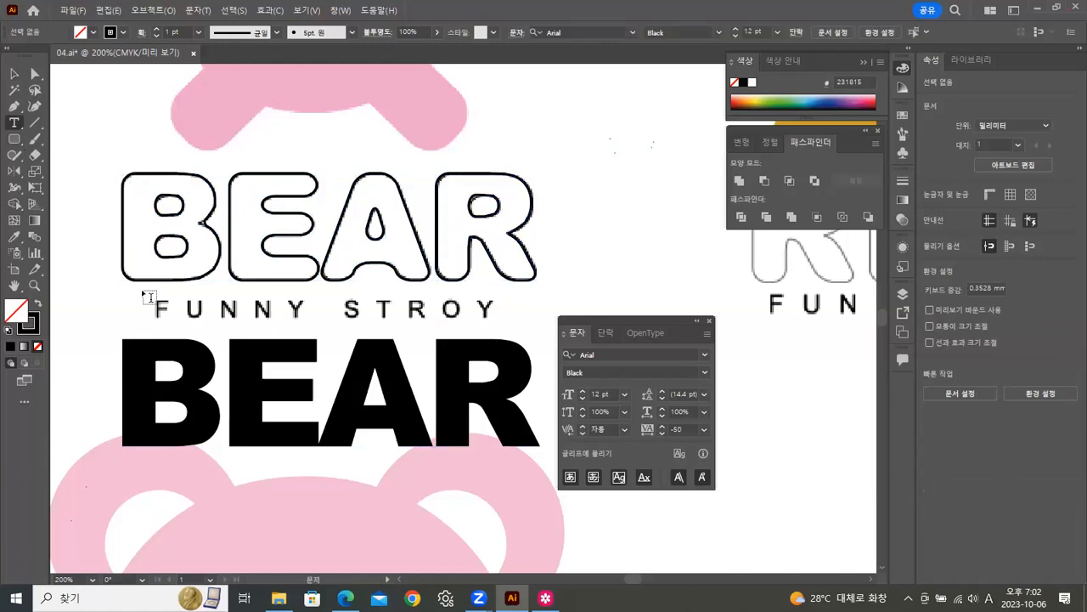
left_click(148, 307)
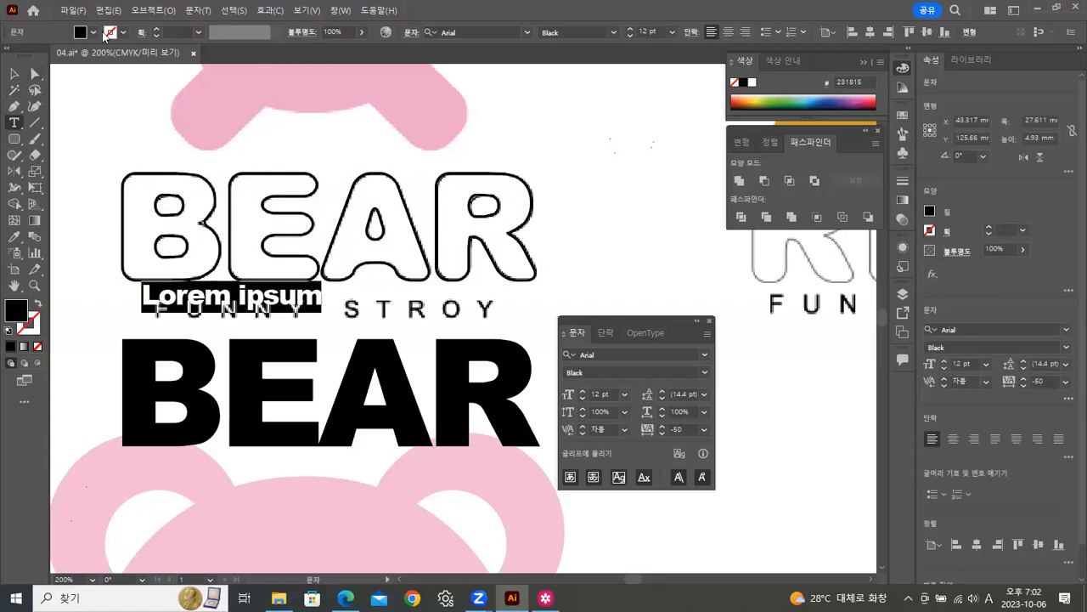
type("FU")
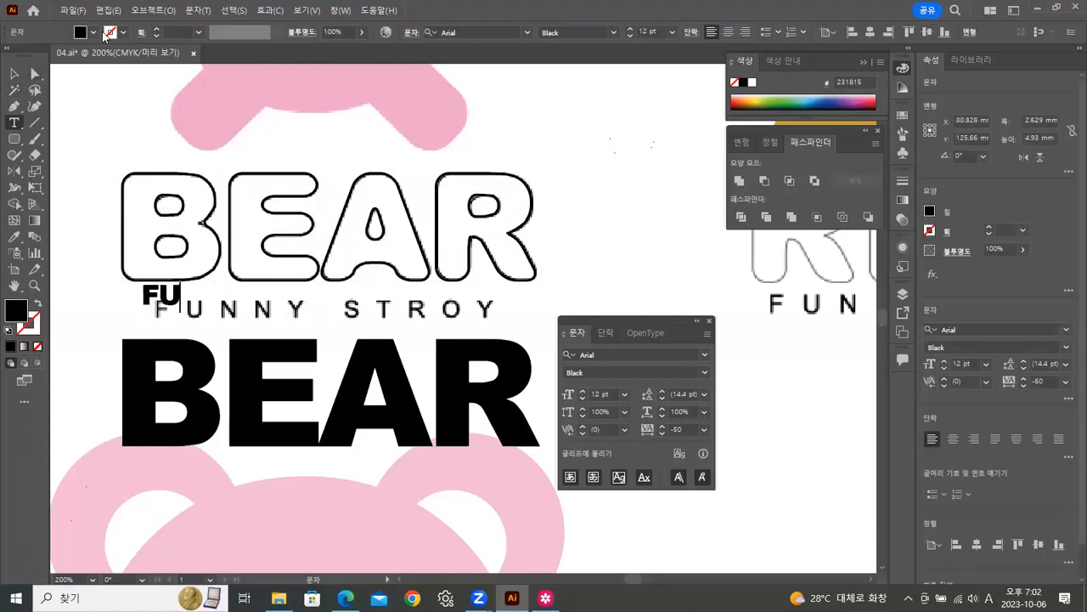
type("NNY")
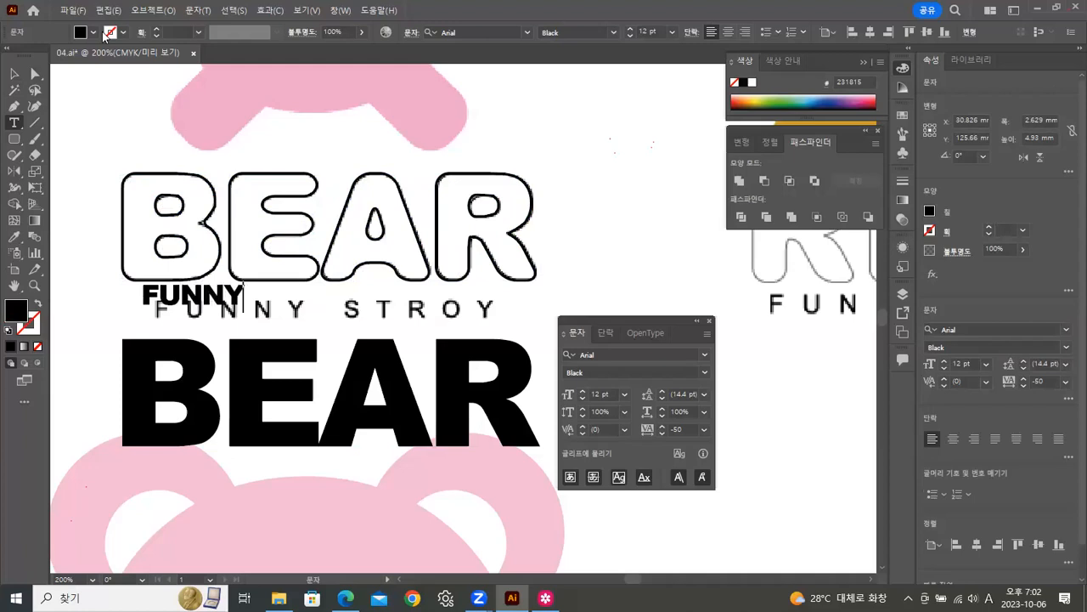
type("  STORY")
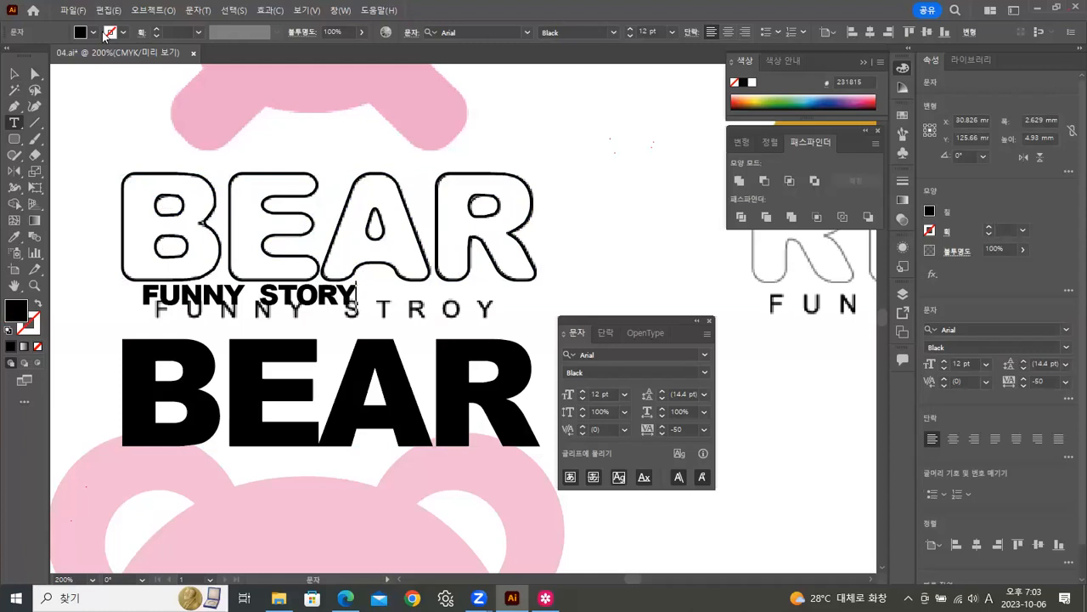
Step: Change the FUNNY STORY text to the Arial Narrow style and widen its tracking to 500
left_click(14, 74)
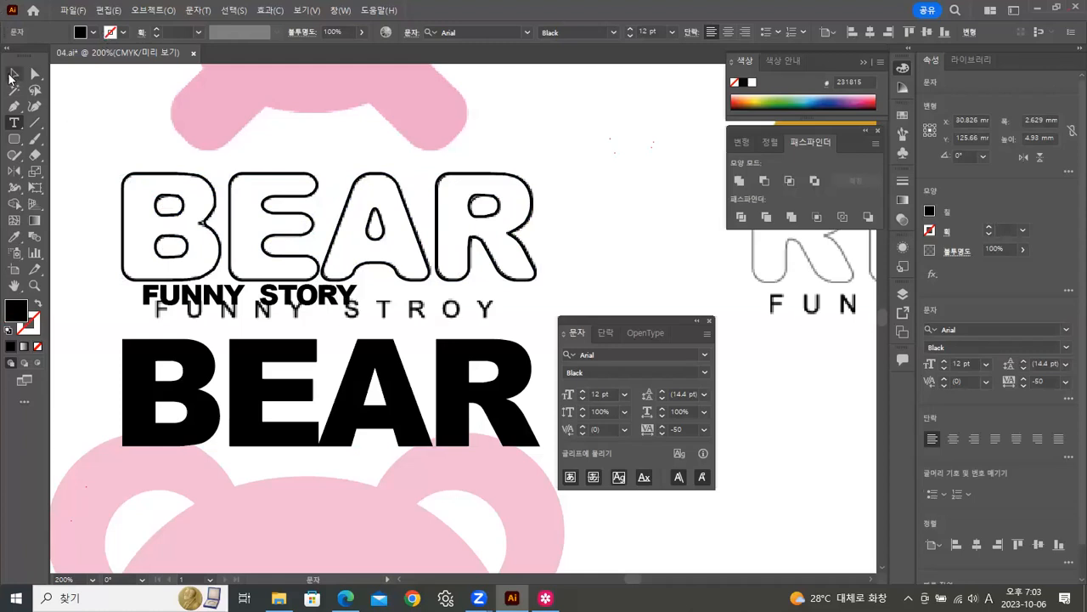
left_click(704, 372)
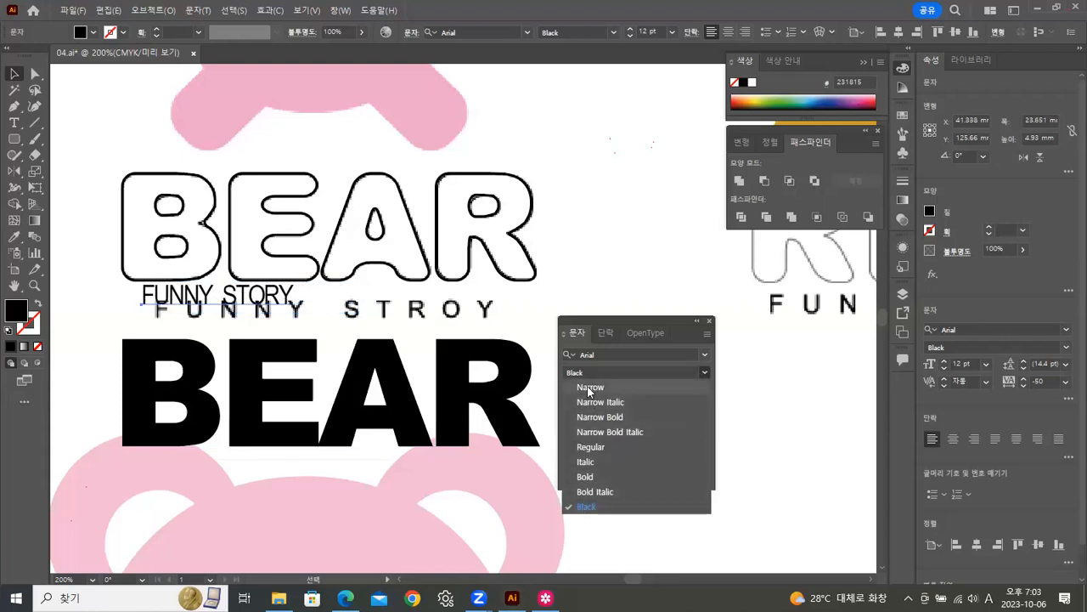
left_click(590, 388)
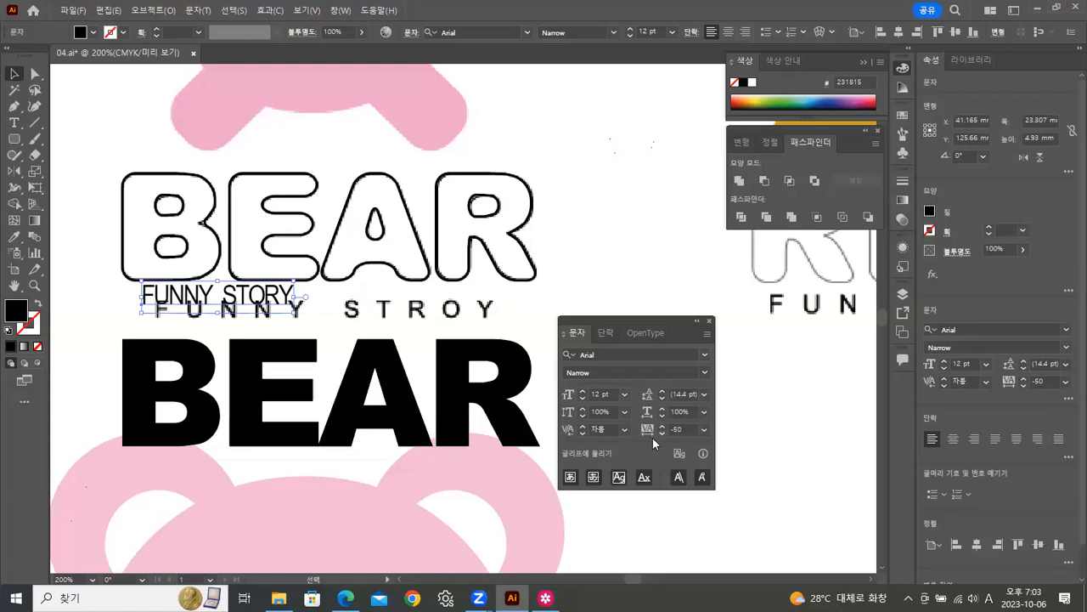
left_click(704, 429)
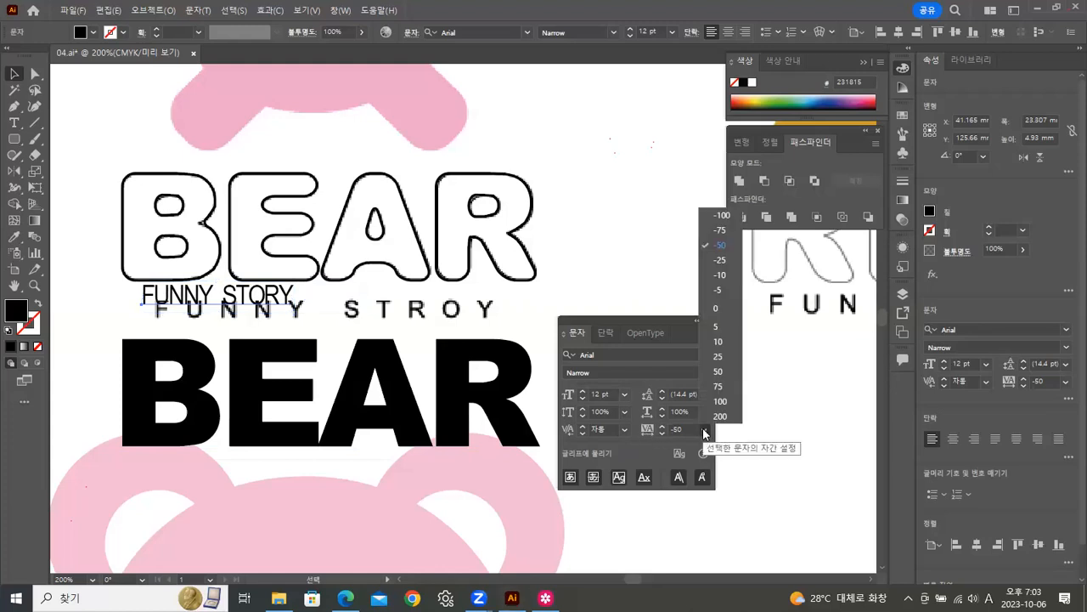
left_click(719, 417)
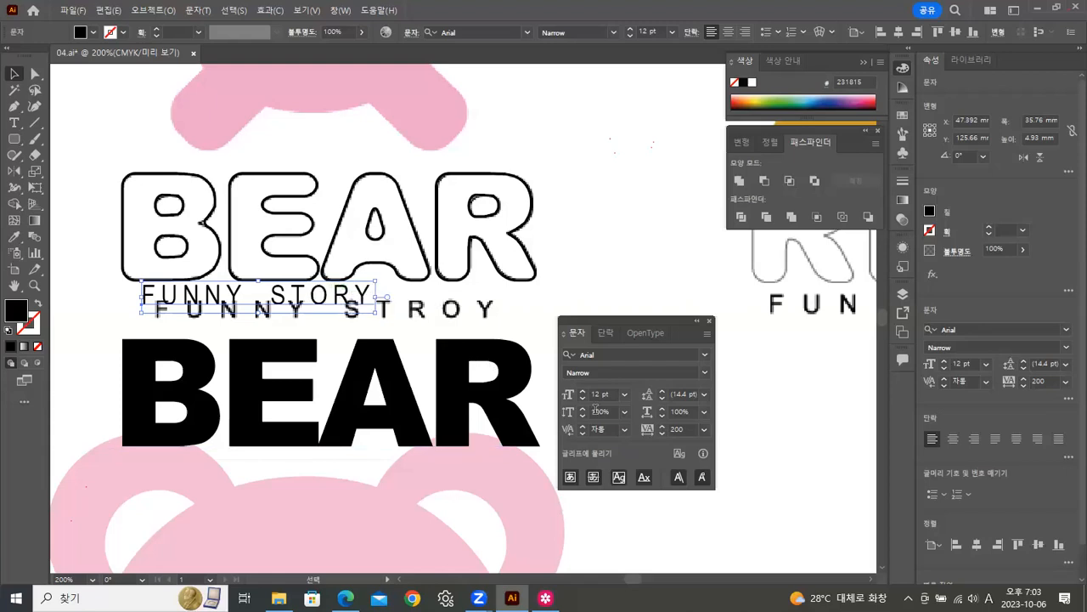
left_click(673, 429)
left_click_drag(675, 428, 633, 399)
type("5")
key("Return")
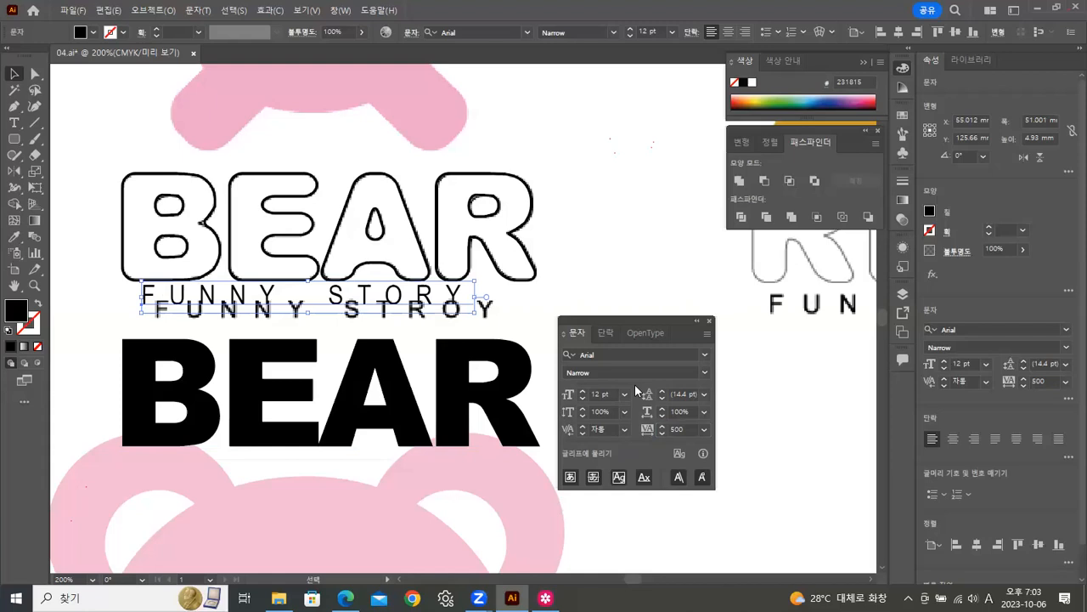
Step: Align the start of the FUNNY STORY text with the image subtitle and shift it just below for comparison
left_click_drag(15, 61, 18, 46)
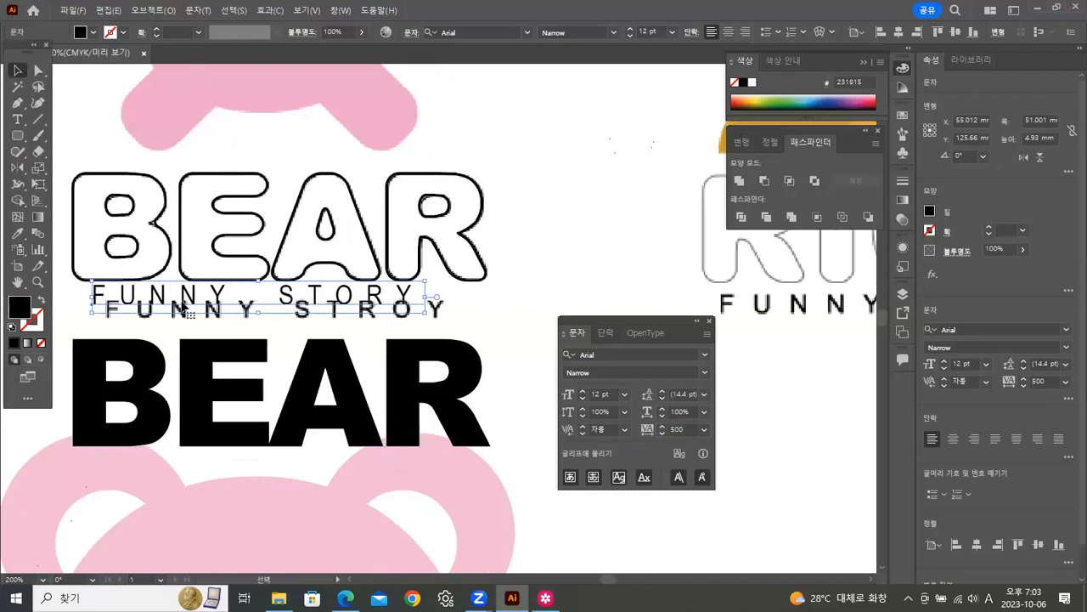
left_click_drag(172, 306, 175, 307)
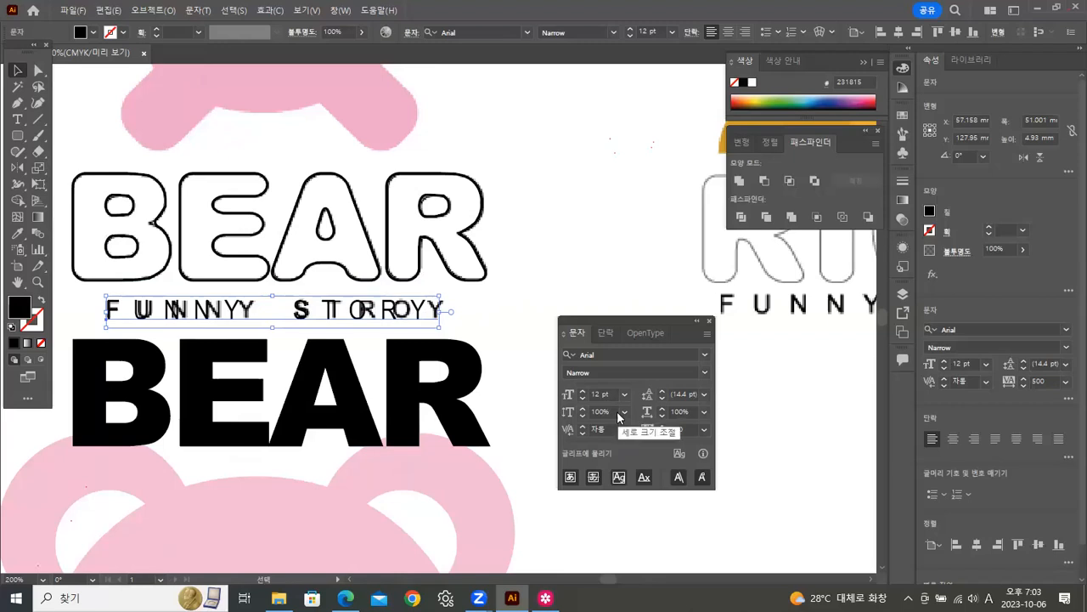
key("shift+Down")
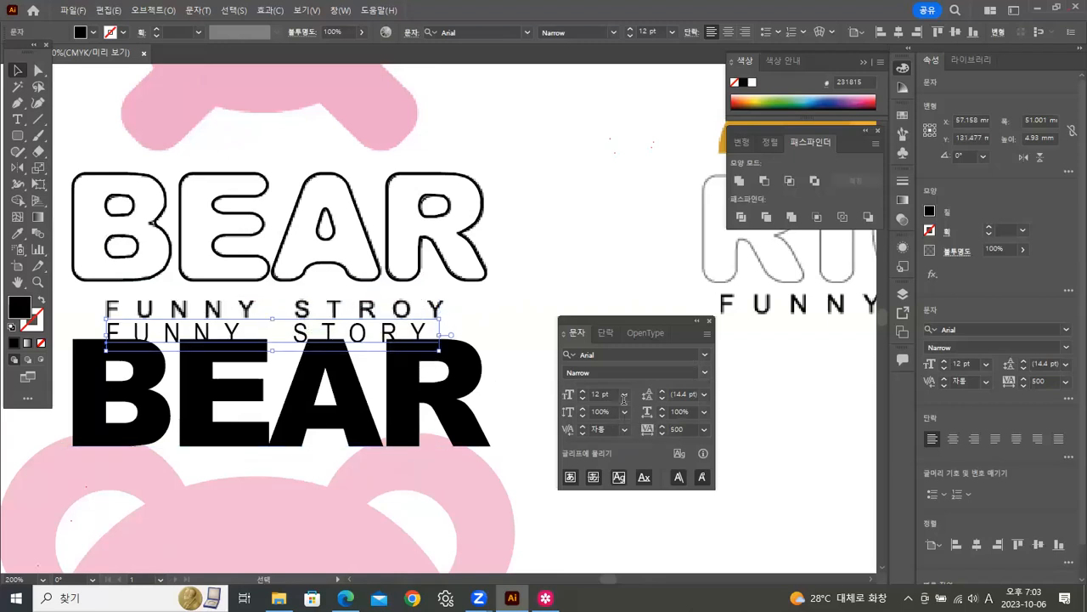
Step: Try a tracking of 700 on the FUNNY STORY text and settle on 600
left_click(675, 430)
double_click(674, 430)
type("700")
key("Return")
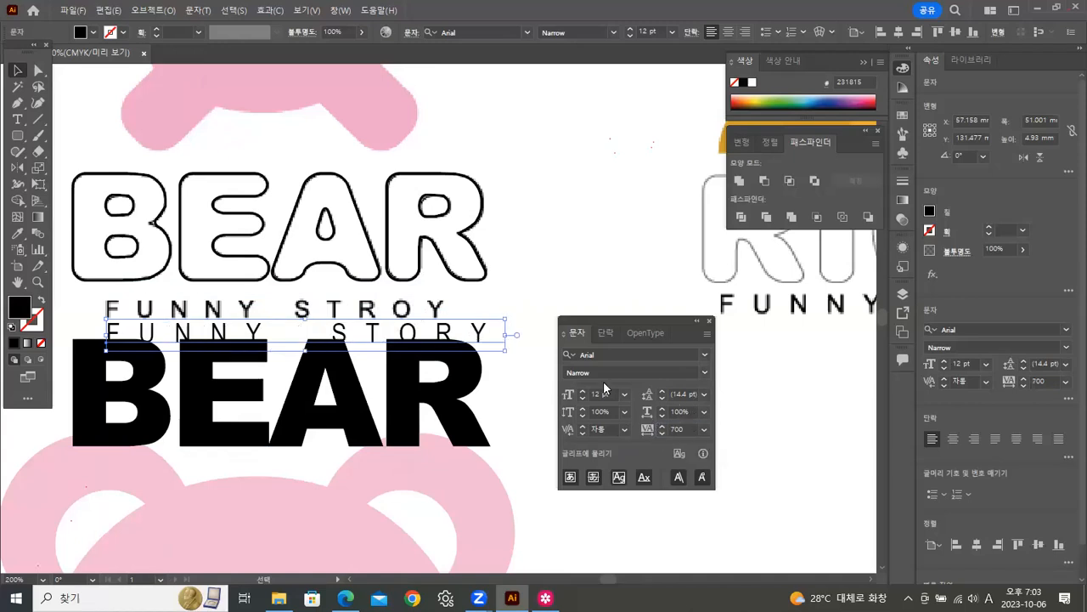
double_click(678, 429)
type("8")
key("Return")
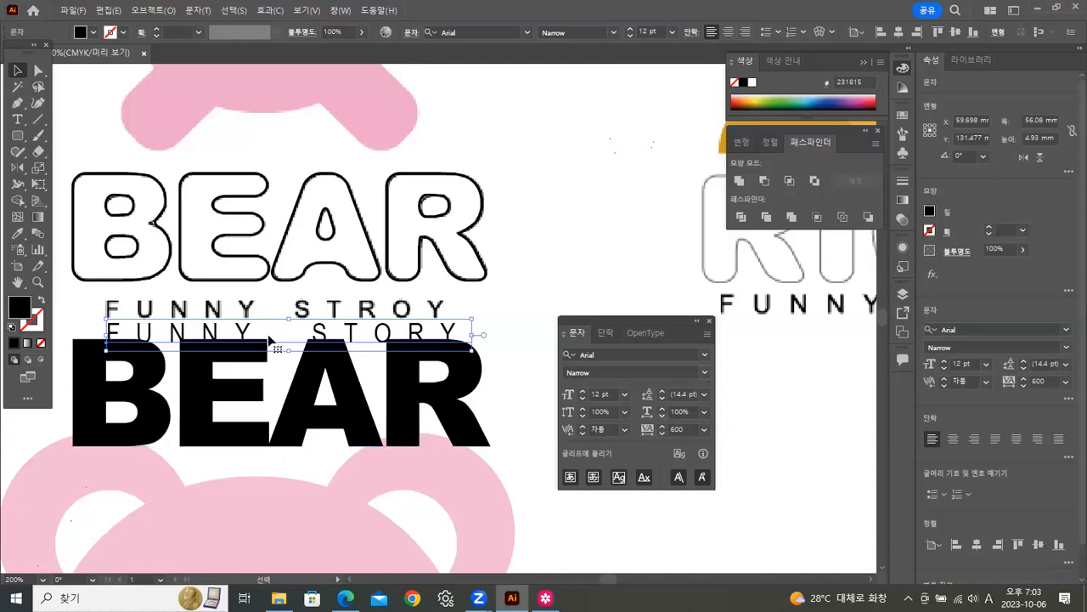
Step: Delete the extra space between the words FUNNY and STORY in the subtitle text
left_click(17, 119)
left_click(314, 332)
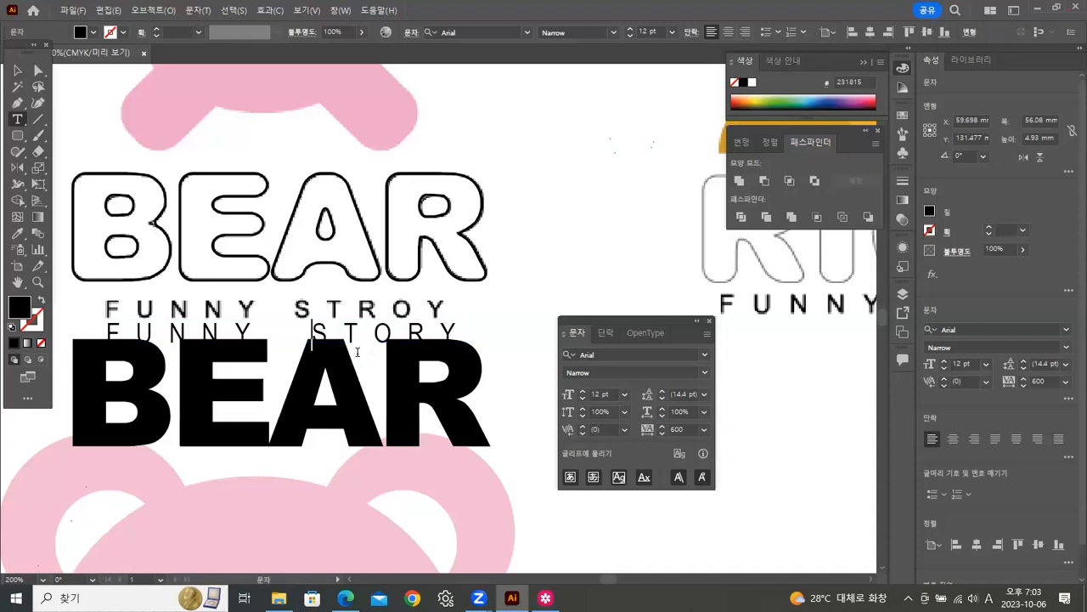
key("BackSpace")
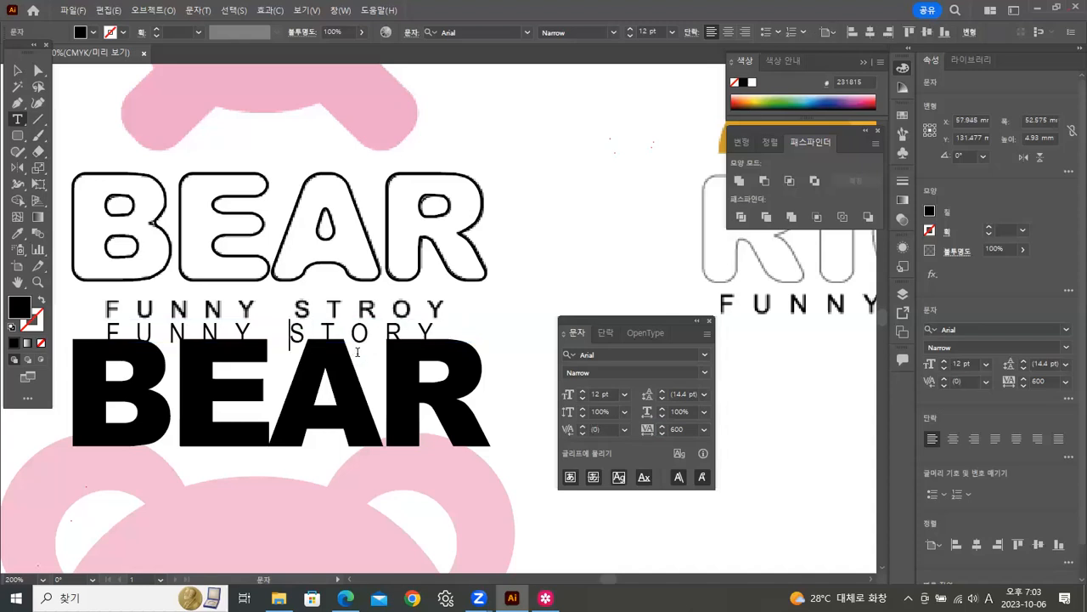
left_click(17, 71)
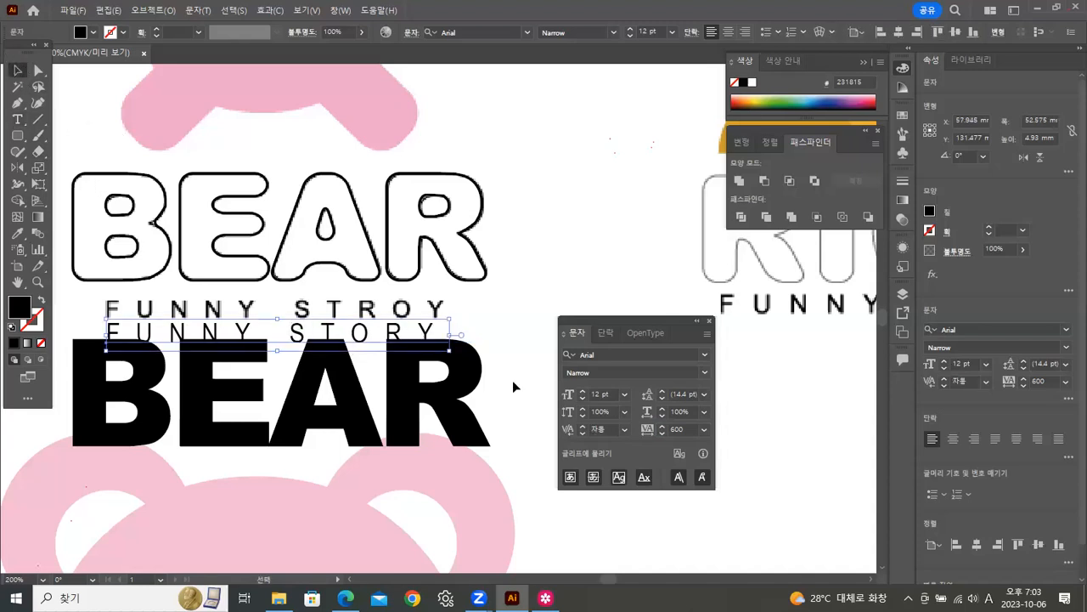
Step: Fine-tune the FUNNY STORY text's tracking through 620 and 625 to 630, matching the width of the image subtitle
left_click(675, 430)
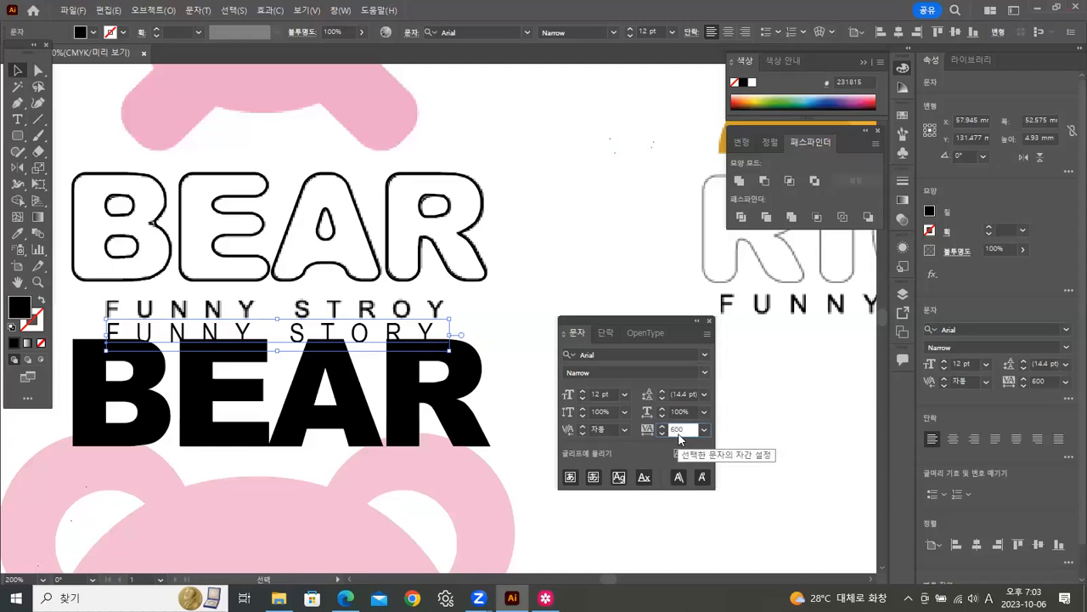
left_click_drag(675, 429, 680, 429)
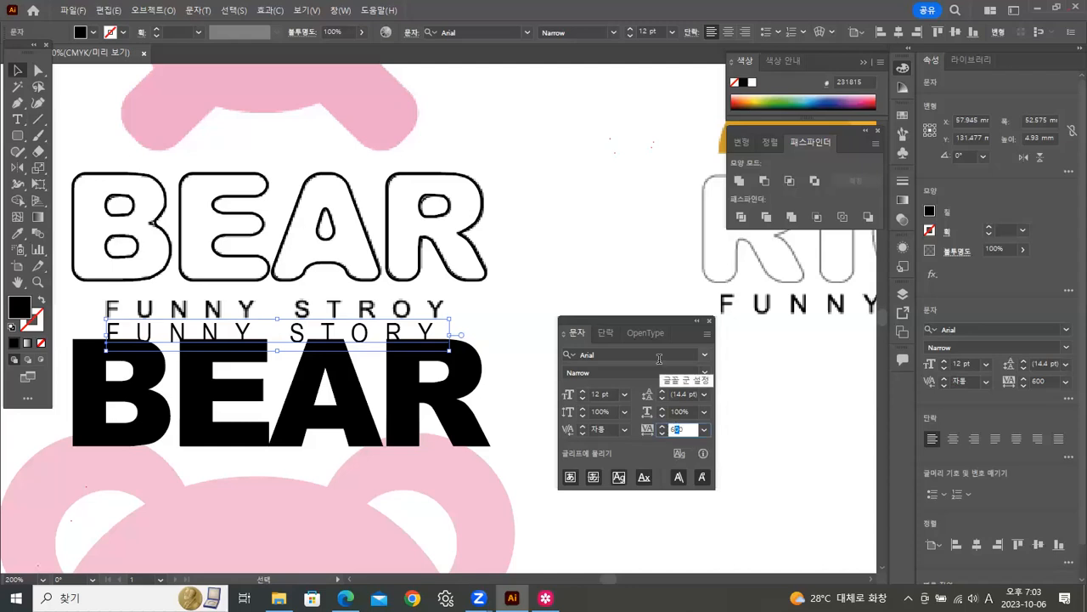
key("Return")
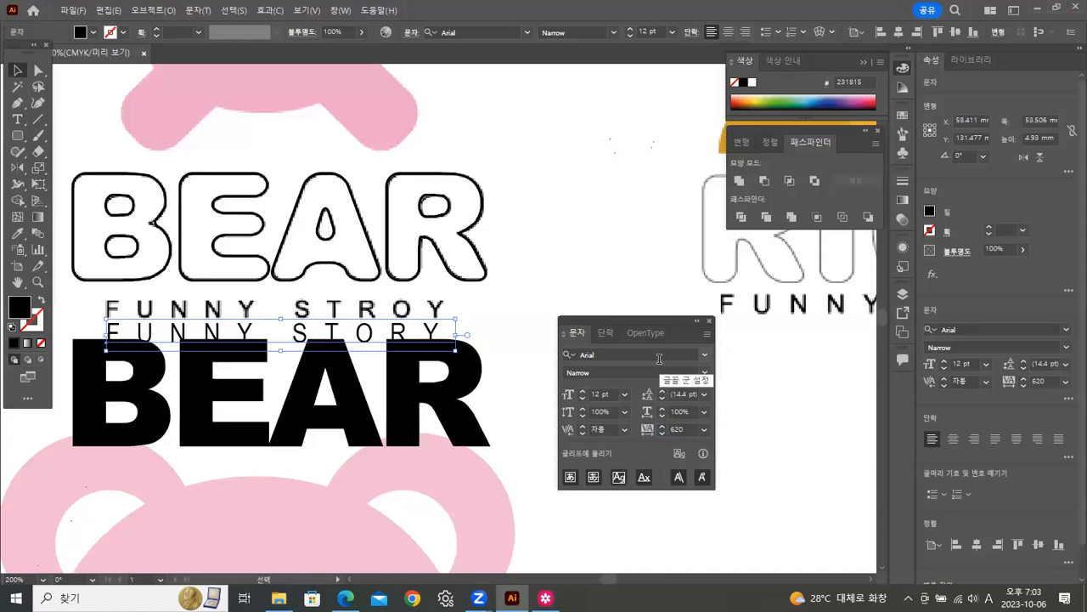
left_click(676, 429)
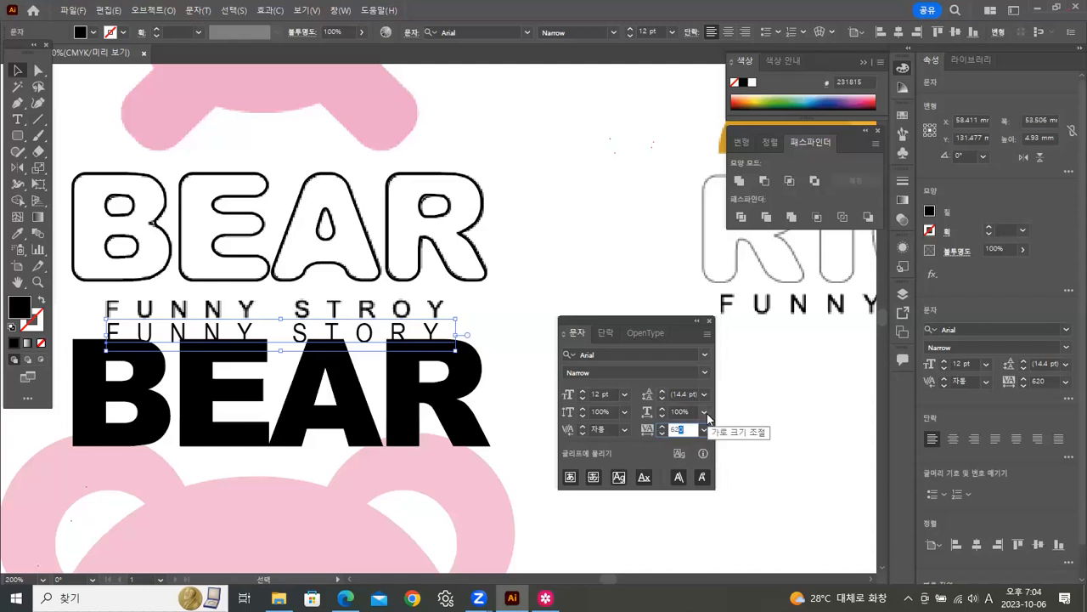
key("Return")
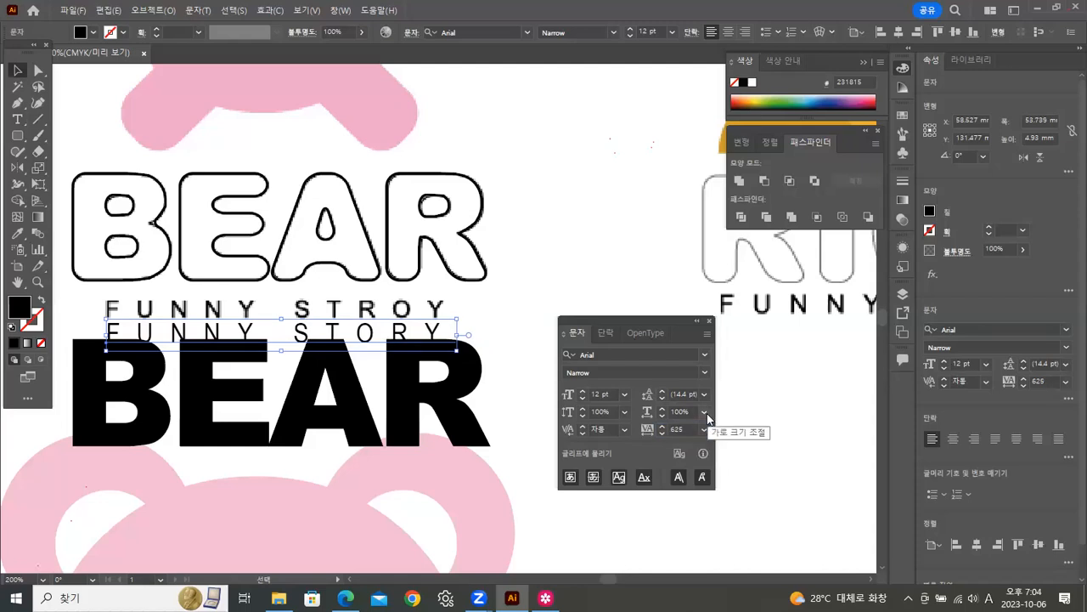
left_click(676, 429)
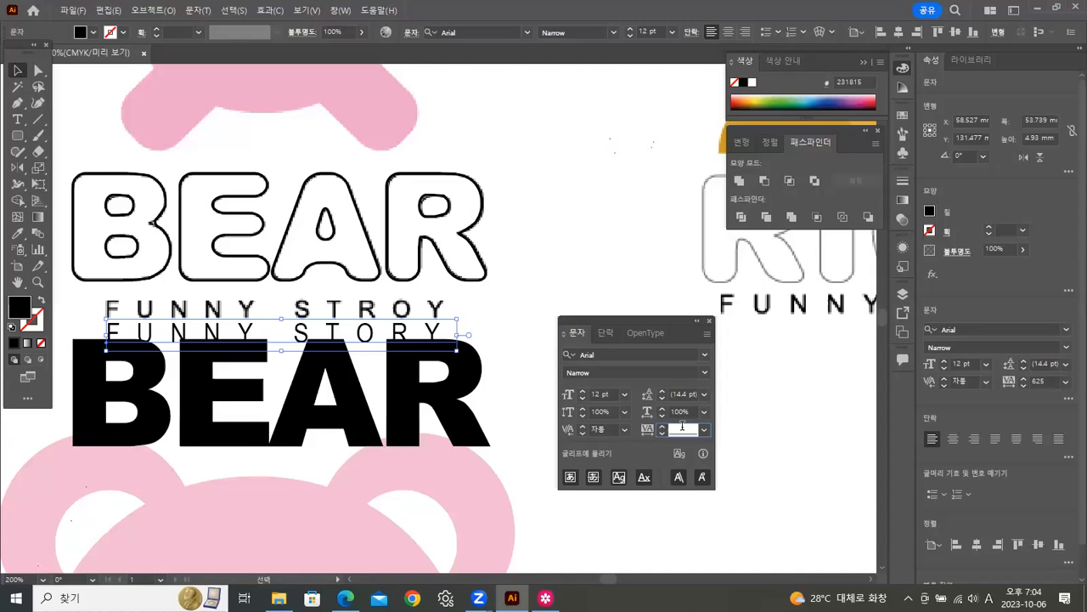
type("63")
key("Escape")
left_click(665, 432)
type("6")
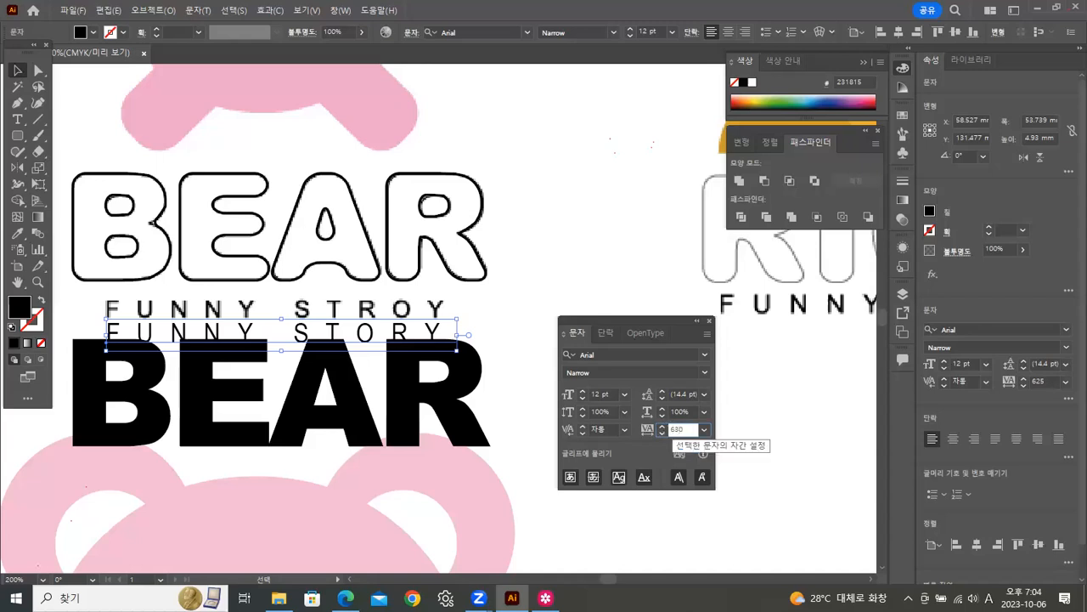
type("30")
key("Return")
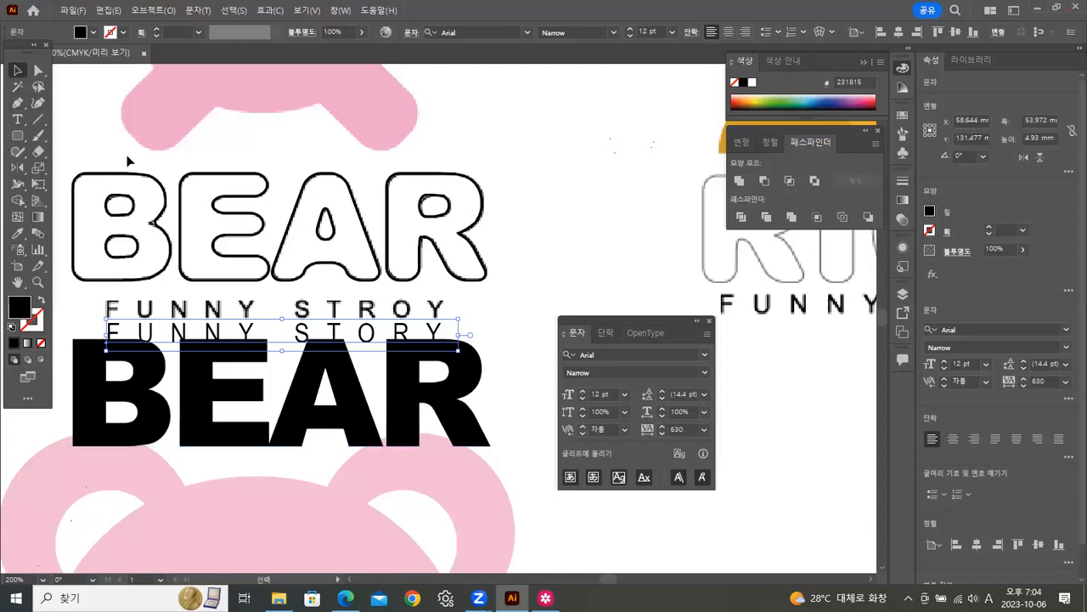
Step: Place the FUNNY STORY text over the image subtitle and group it with the rounded BEAR outlines
left_click_drag(213, 339, 213, 313)
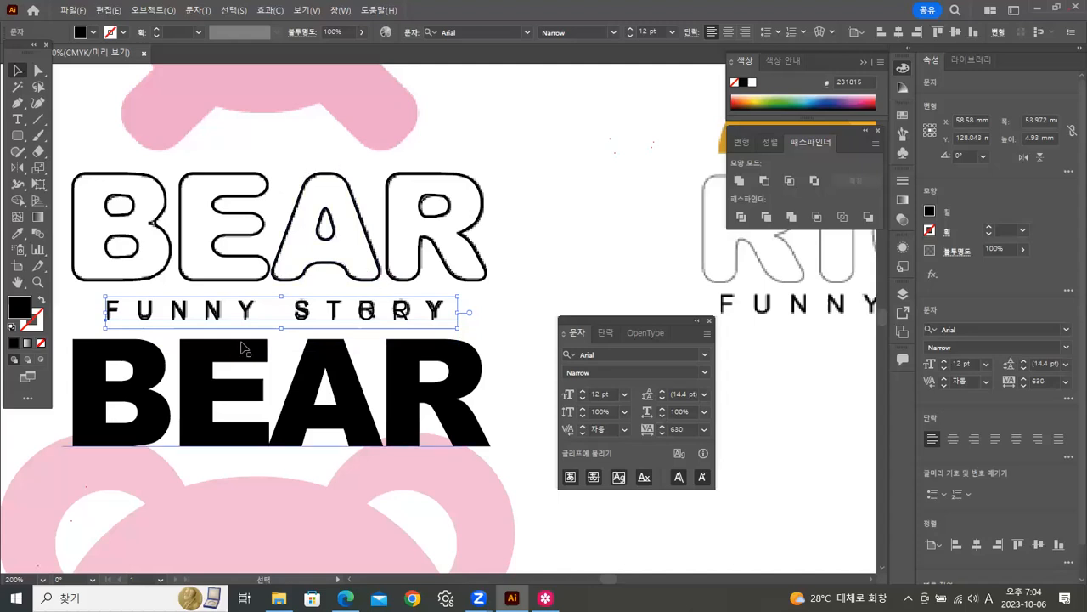
left_click(224, 279)
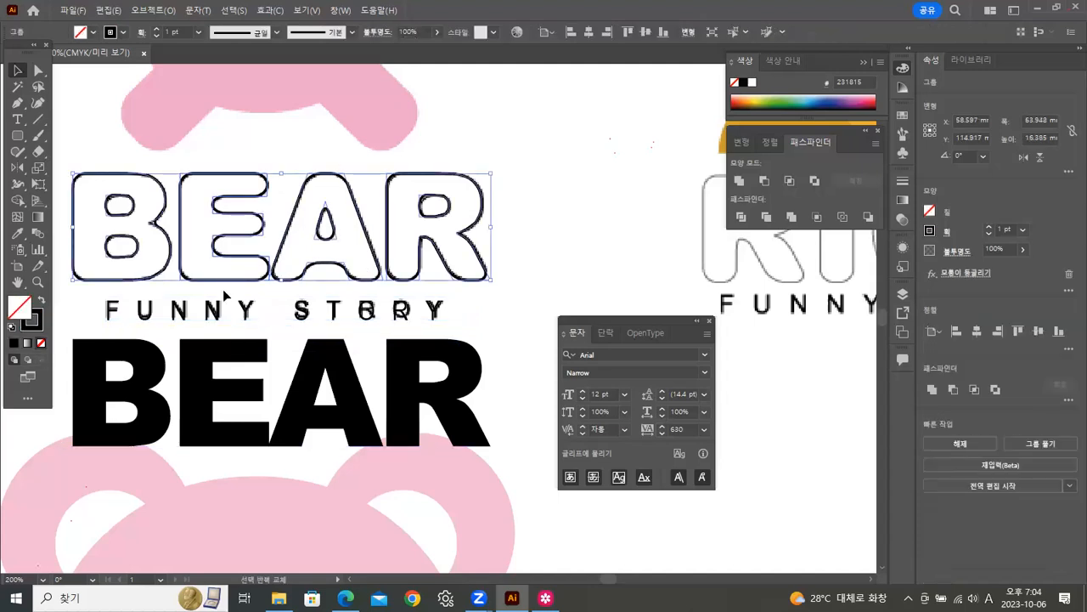
left_click(216, 315, "shift")
right_click(218, 315)
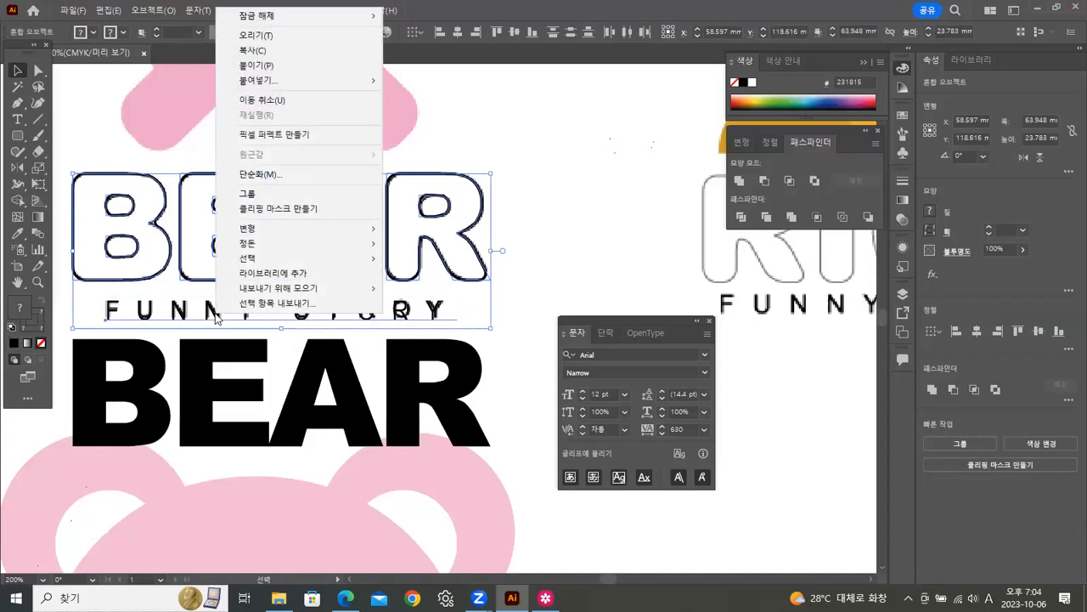
left_click(249, 197)
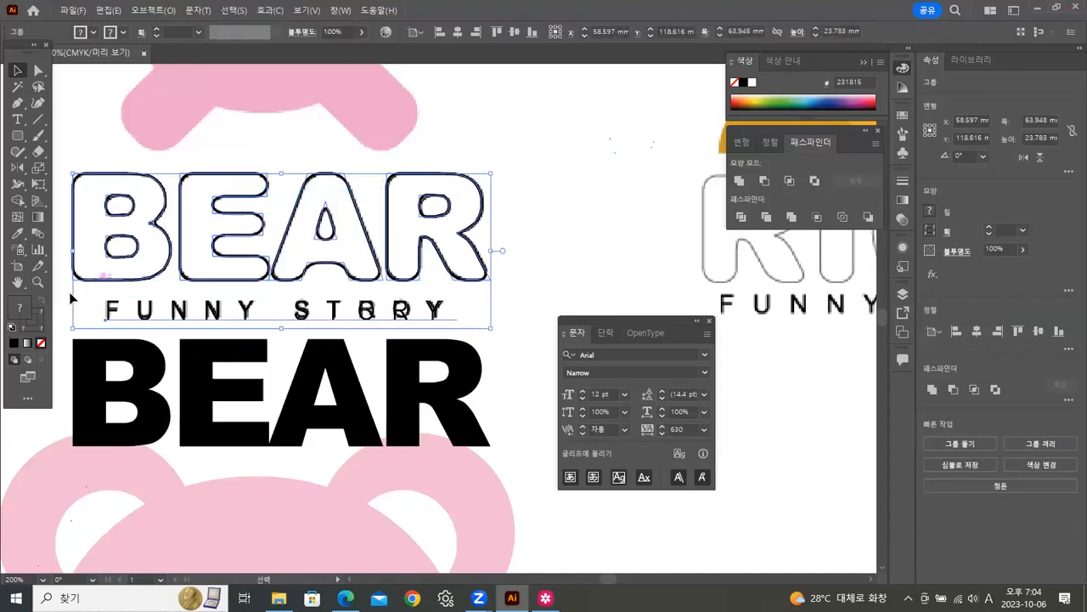
Step: Move the floating Character settings clear of the RION lettering at 100% zoom and save the document
left_click(38, 282)
key("ctrl+1")
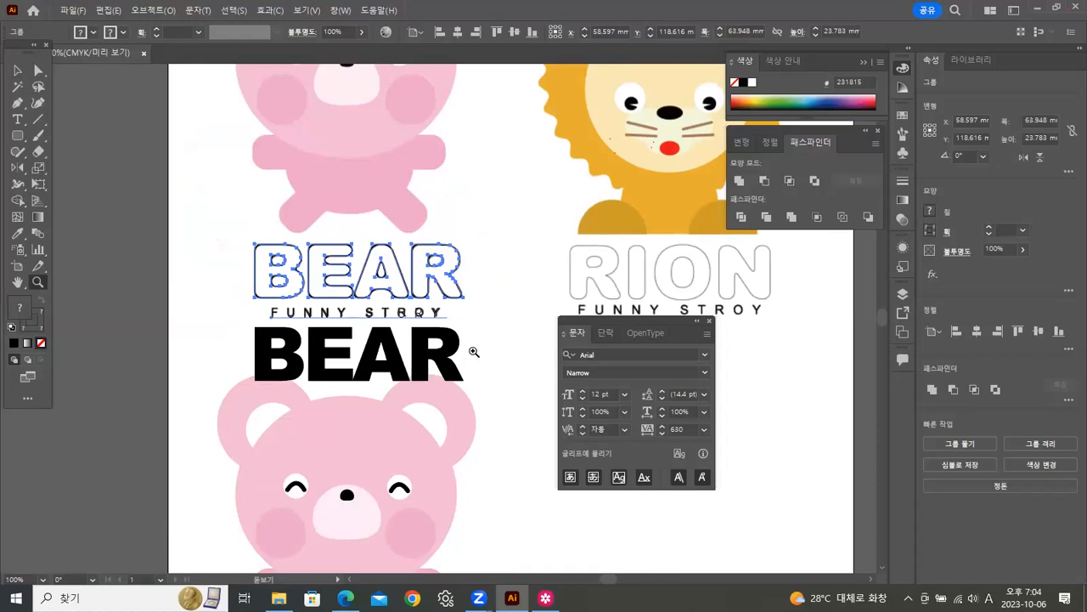
left_click(18, 71)
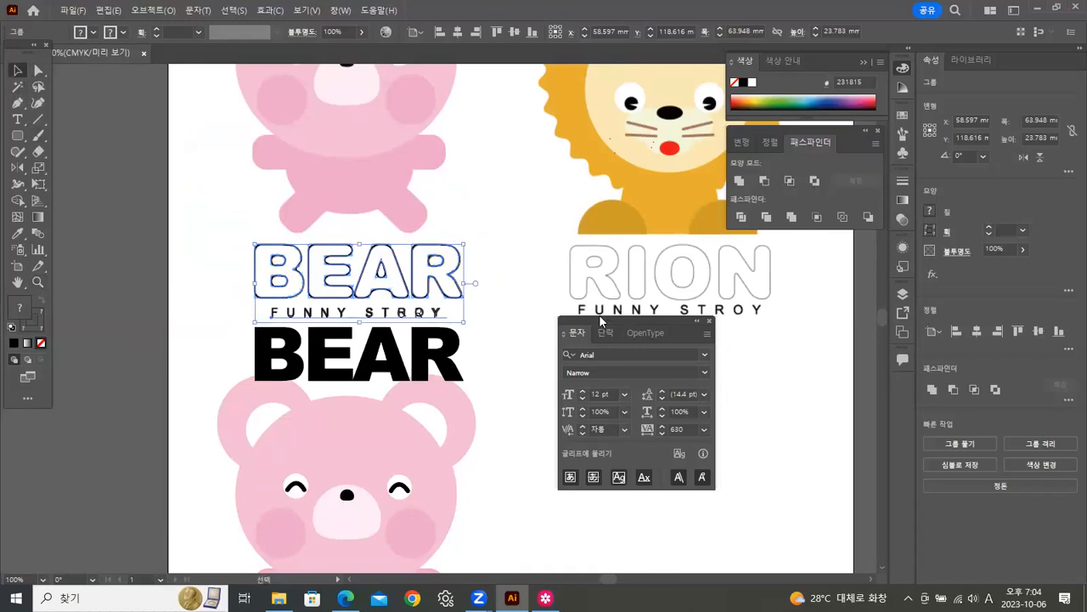
left_click_drag(601, 317, 805, 354)
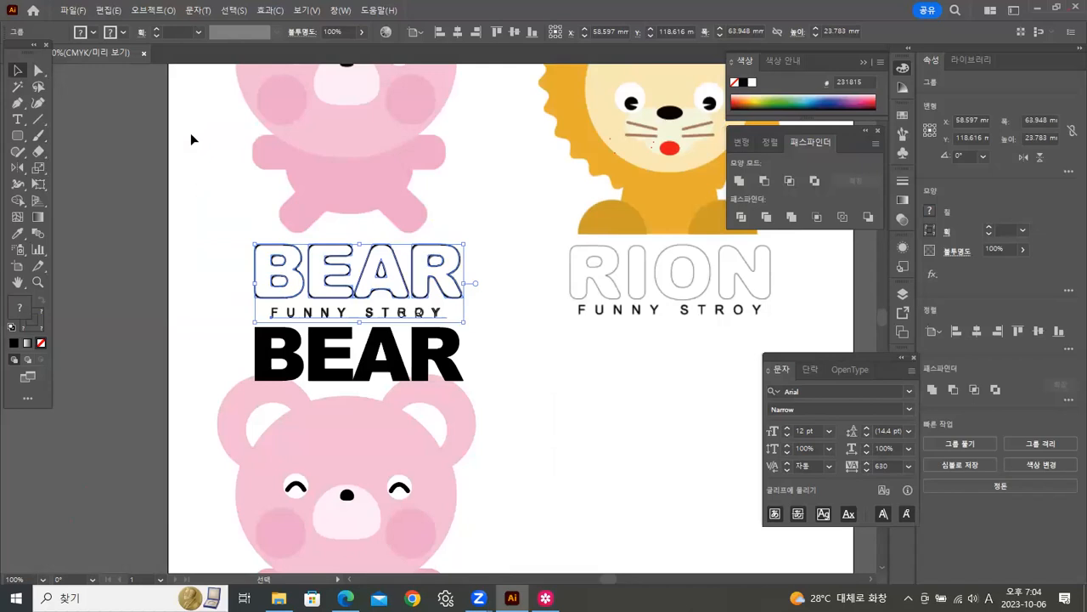
left_click(73, 10)
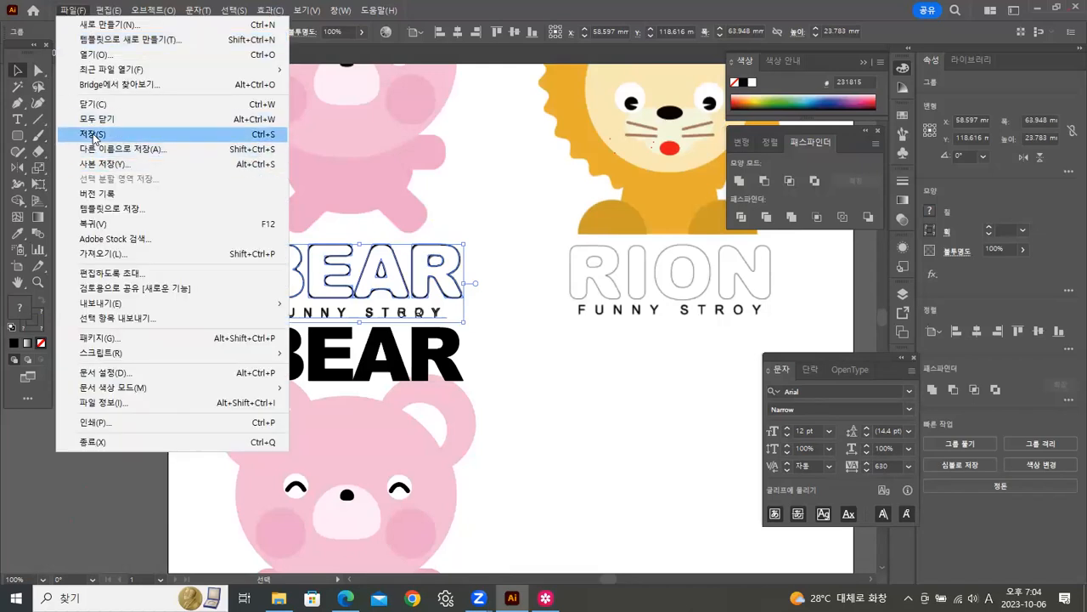
left_click(93, 135)
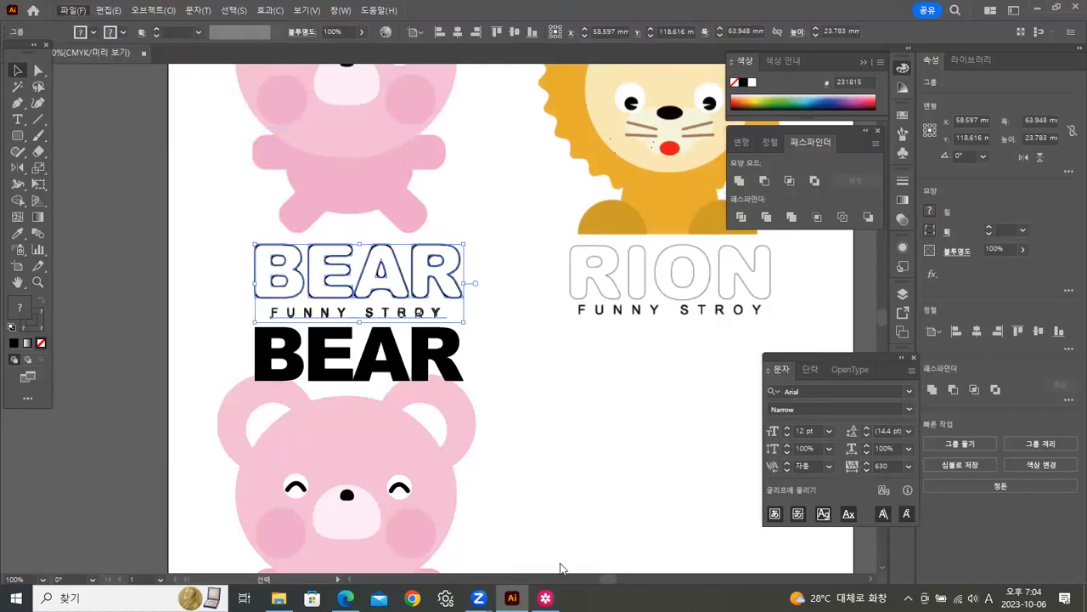